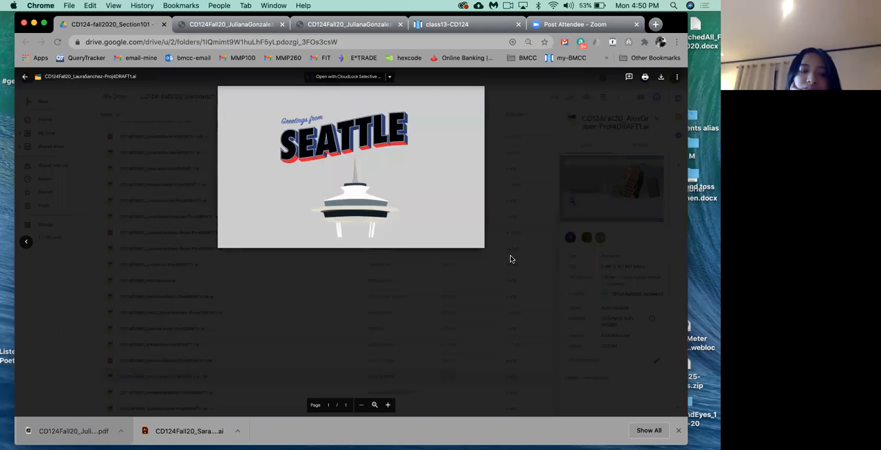
Step: Enlarge the page while reviewing the Seattle postcard draft, and return to the folder's file list
key("super+plus")
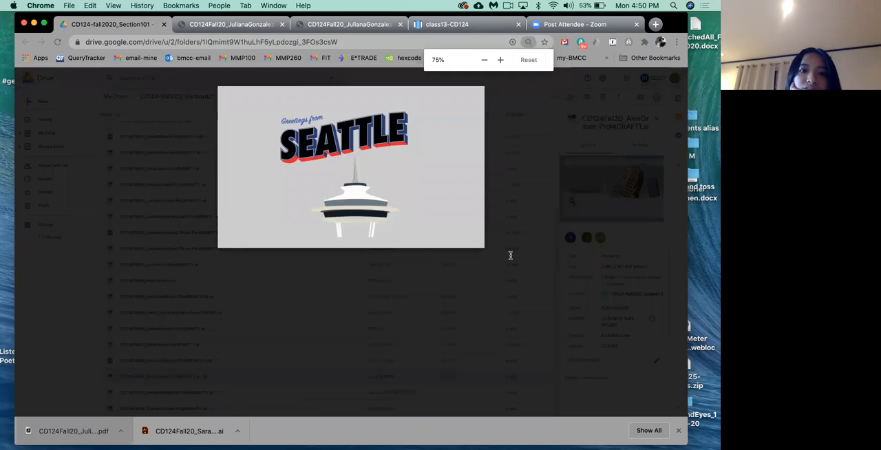
key("super+plus")
key("super+plus")
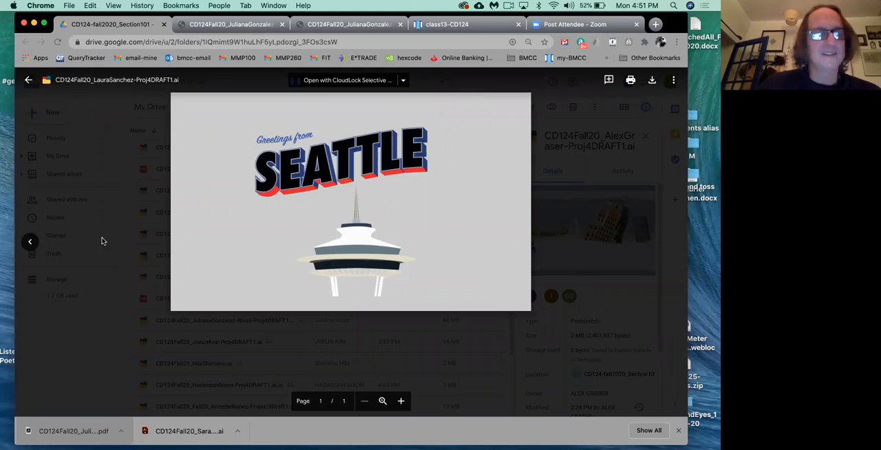
left_click(209, 338)
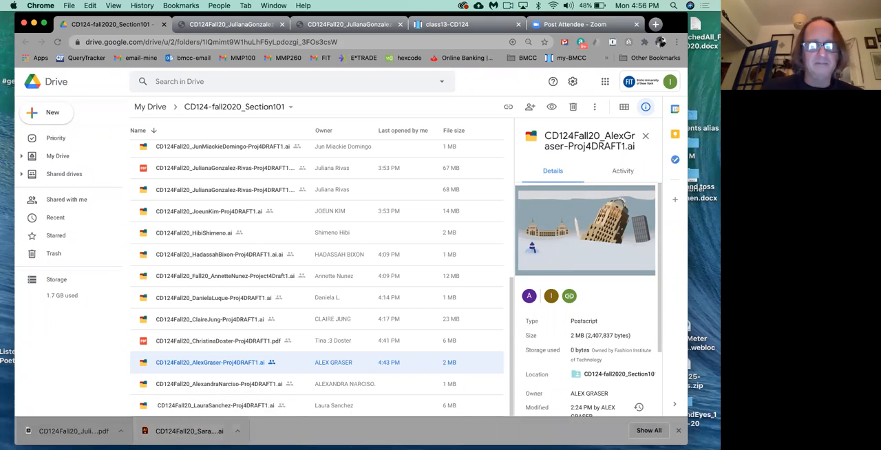
Step: Switch to Illustrator and create a new blank portrait document
key("super+Tab")
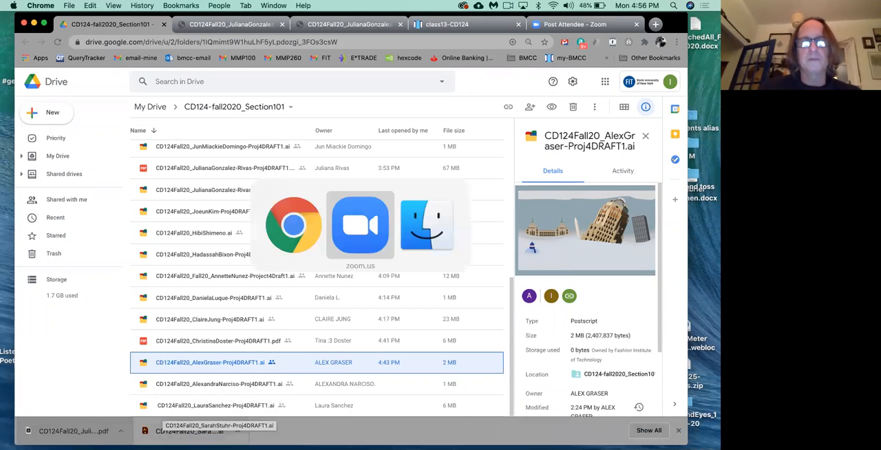
left_click(165, 438)
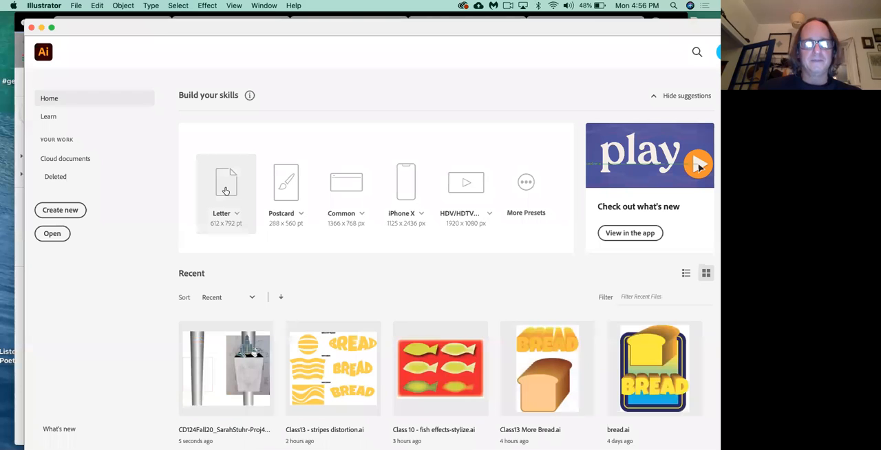
left_click(226, 190)
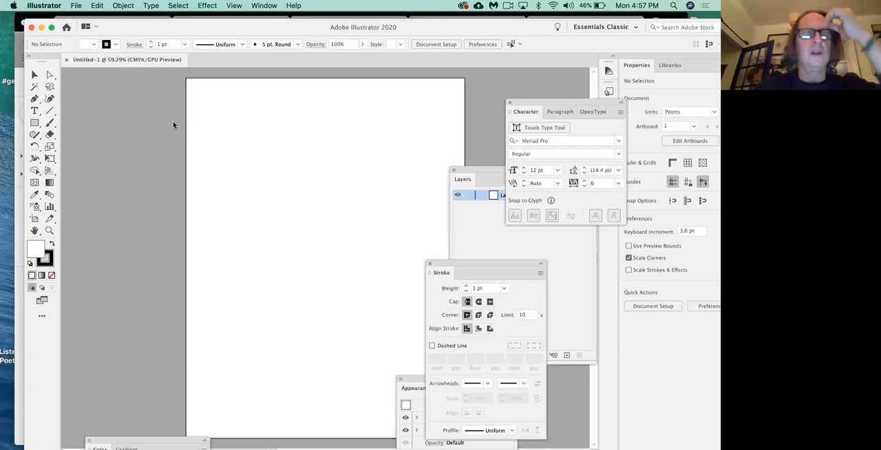
Step: Switch to Chrome and review the effects section with the Fish Exercise in the class13-CD124 outline
key("super+Tab")
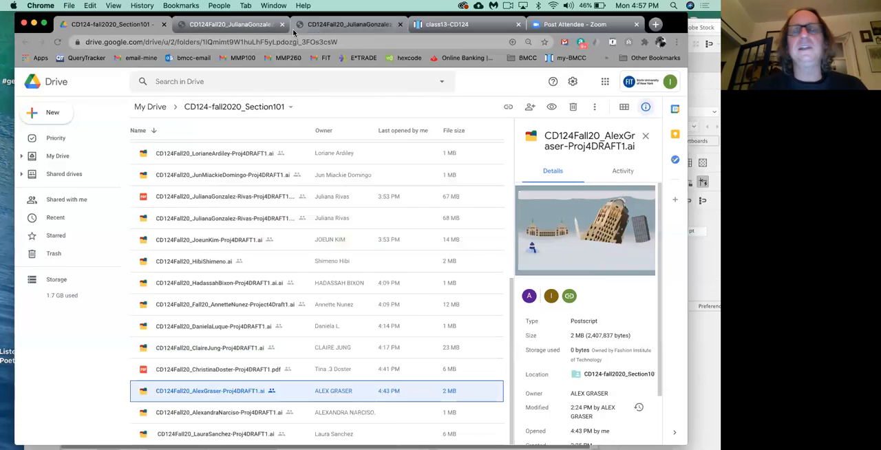
left_click(448, 24)
scroll(336, 258, "down", 2)
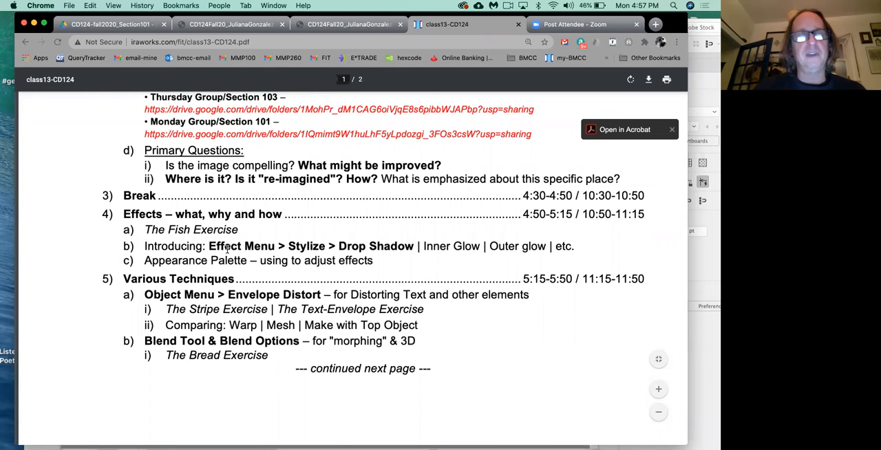
Step: Switch back to Illustrator and activate the Pencil tool with its fidelity set to fully Smooth
key("super+Tab")
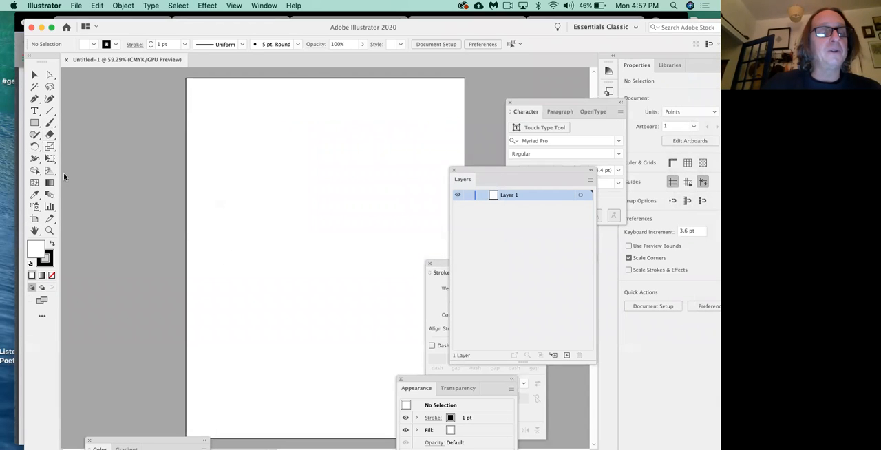
left_click(35, 135)
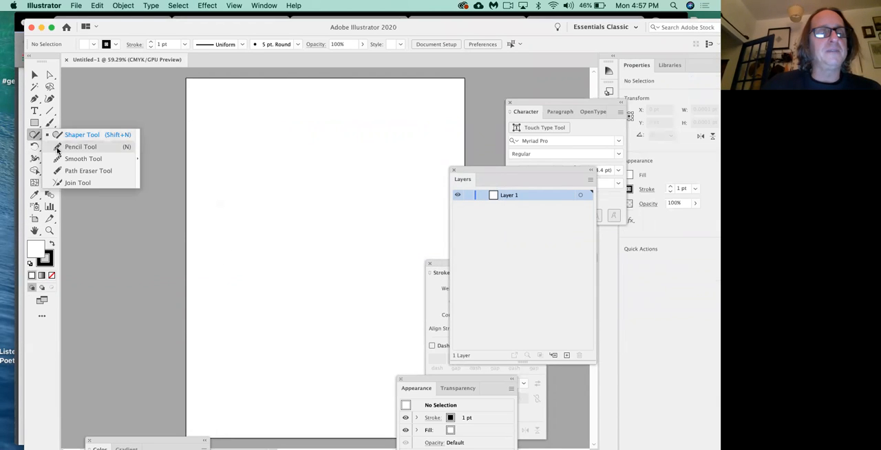
left_click(58, 148)
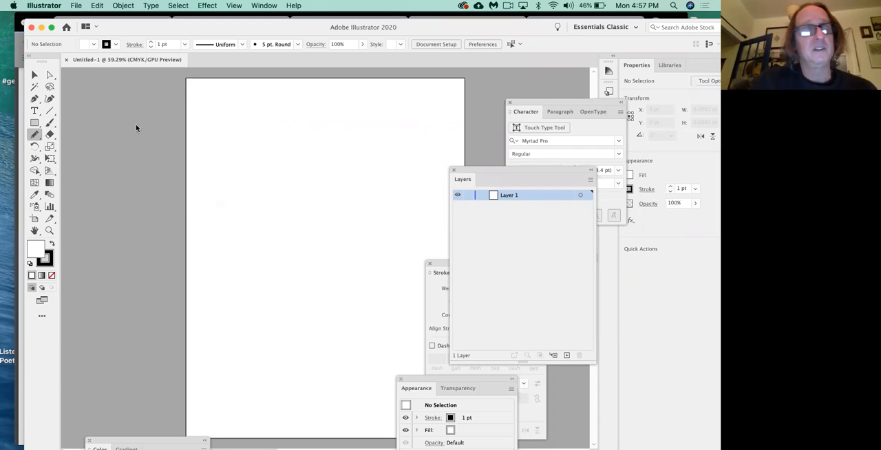
double_click(34, 136)
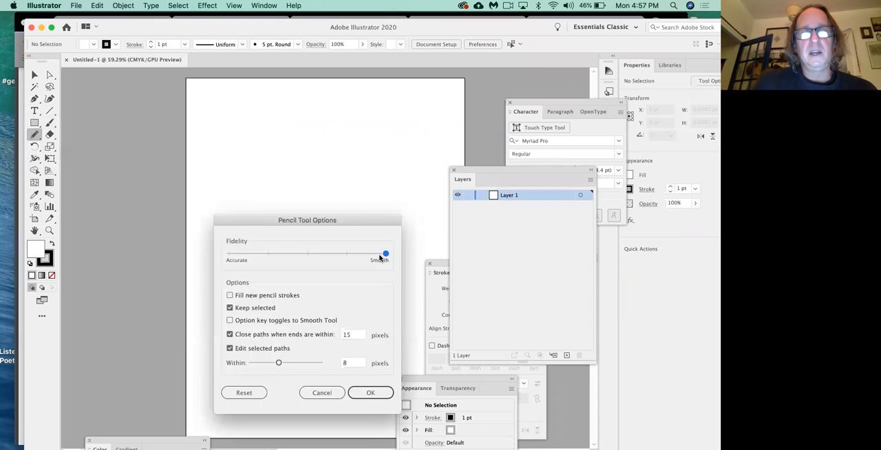
left_click_drag(386, 255, 350, 256)
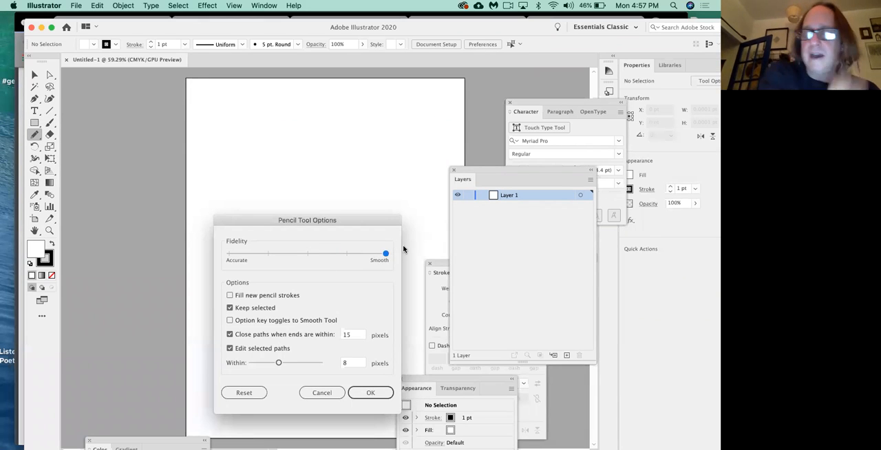
left_click(384, 393)
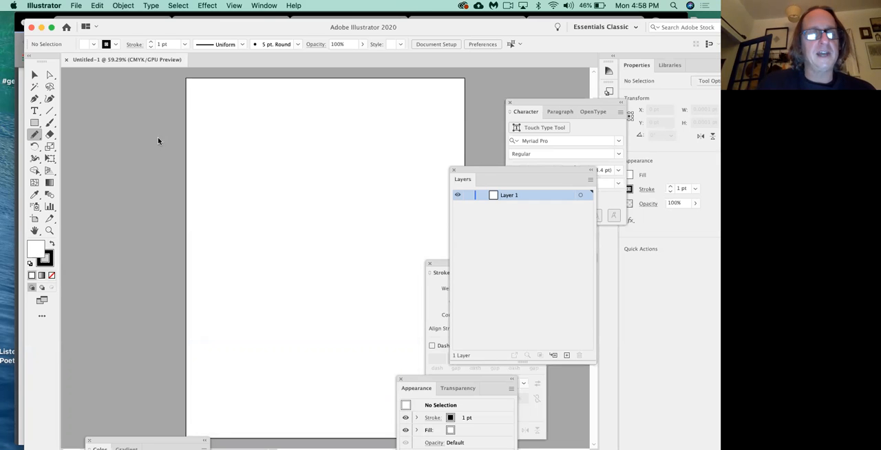
Step: Draw a closed fish outline about 314 pt wide and 167 pt high on the upper part of the artboard, and deselect it
mouse_move(381, 139)
left_mouse_down()
mouse_move(356, 171)
mouse_move(303, 149)
mouse_move(261, 159)
mouse_move(239, 180)
mouse_move(311, 216)
mouse_move(353, 195)
mouse_move(383, 218)
mouse_move(381, 139)
left_mouse_up()
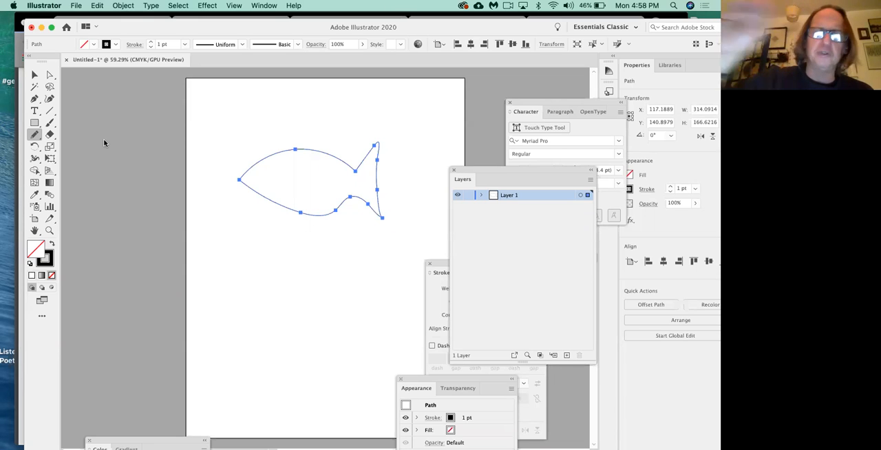
left_click(49, 75)
left_click(309, 112)
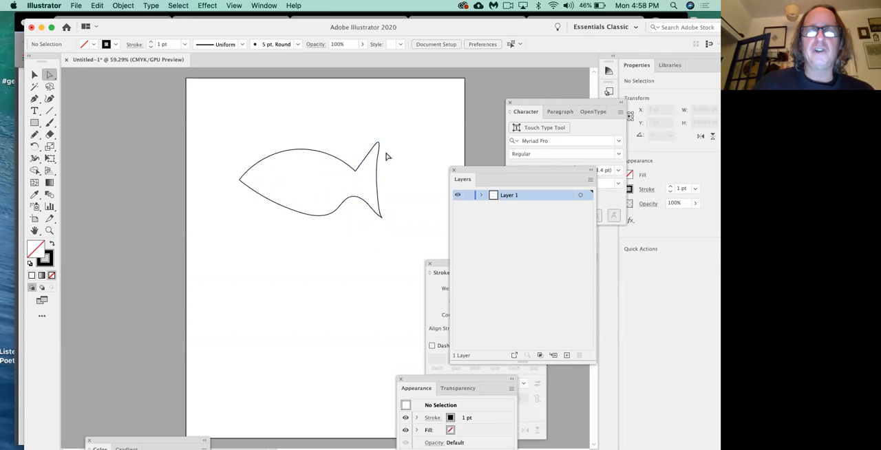
Step: Try pulling the upper anchor point on the tail's rear edge inward, and undo the move
left_click(378, 161)
mouse_move(377, 161)
left_mouse_down()
mouse_move(400, 163)
mouse_move(373, 163)
left_mouse_up()
left_click(399, 184)
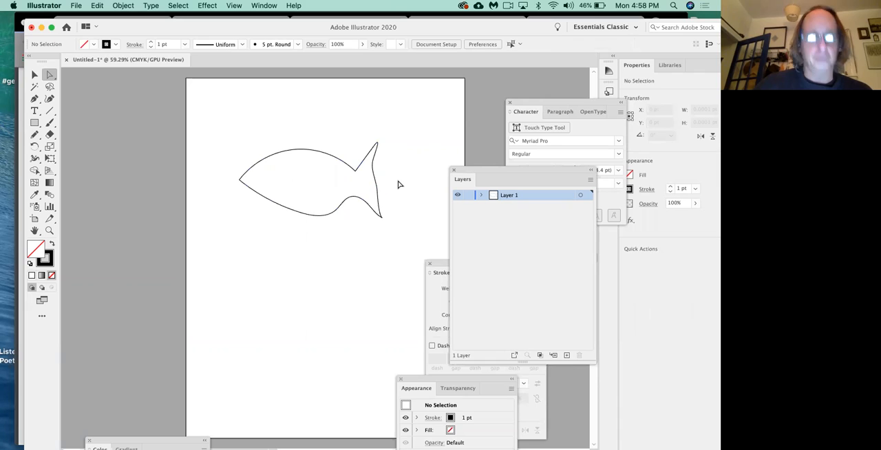
key("super+z")
key("super+shift+z")
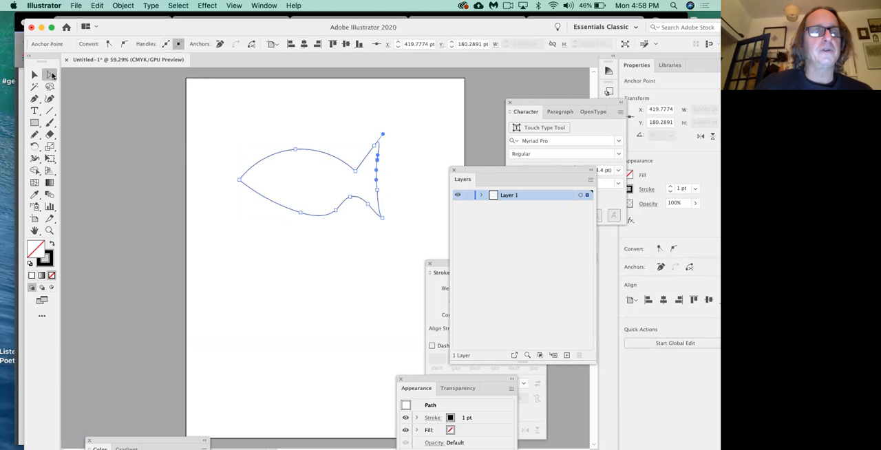
left_click(266, 149)
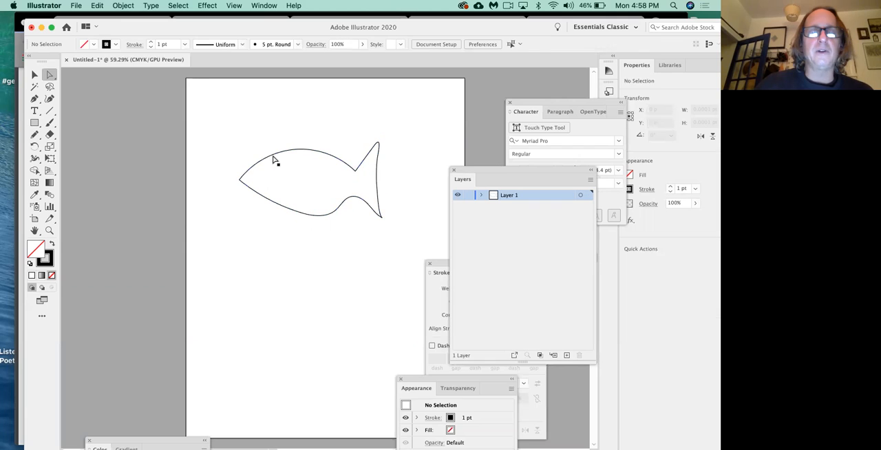
left_click(278, 158)
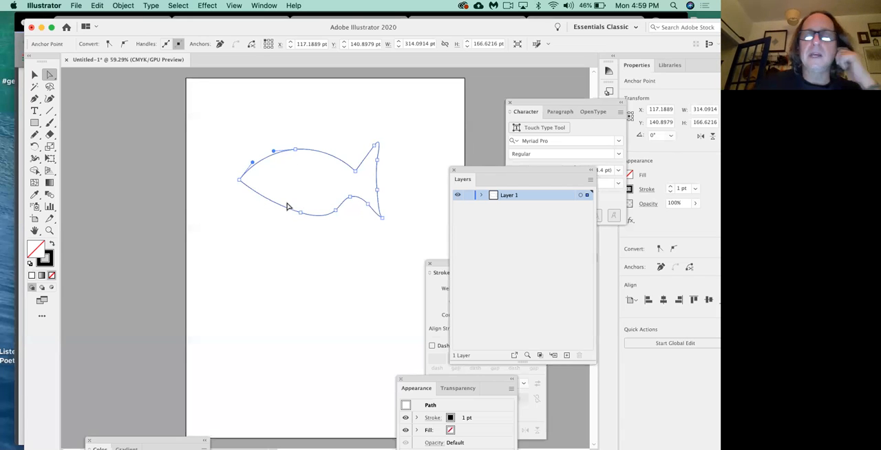
left_click(35, 75)
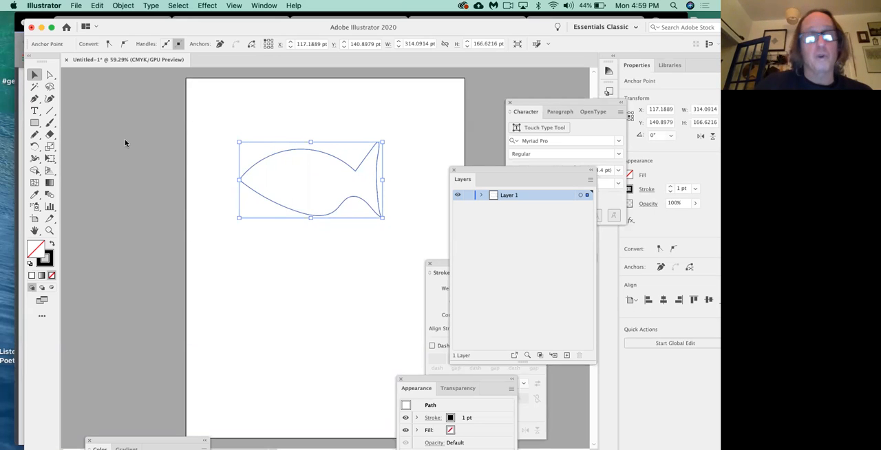
left_click(124, 5)
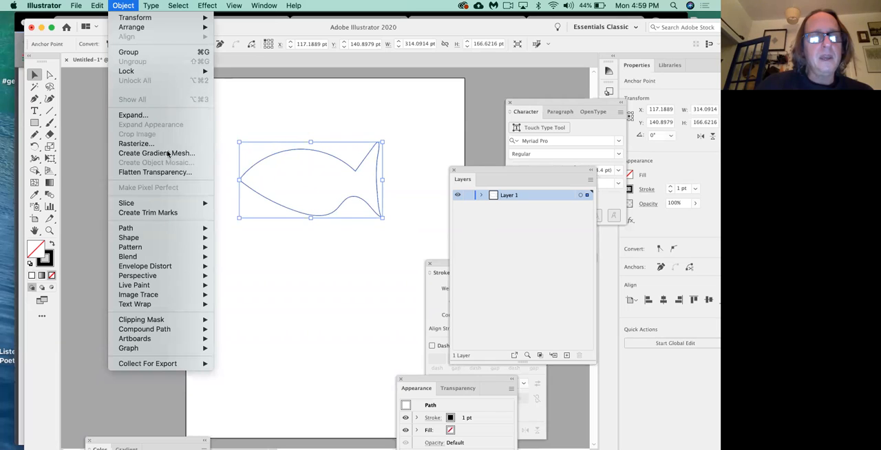
mouse_move(184, 231)
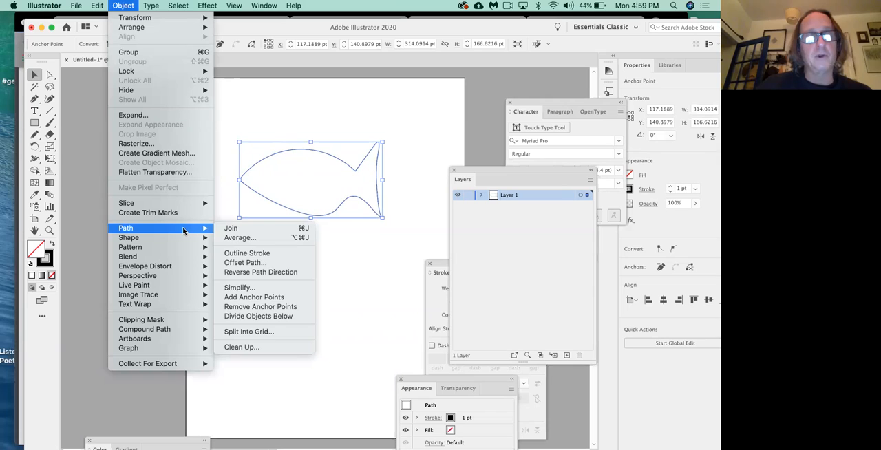
left_click(253, 288)
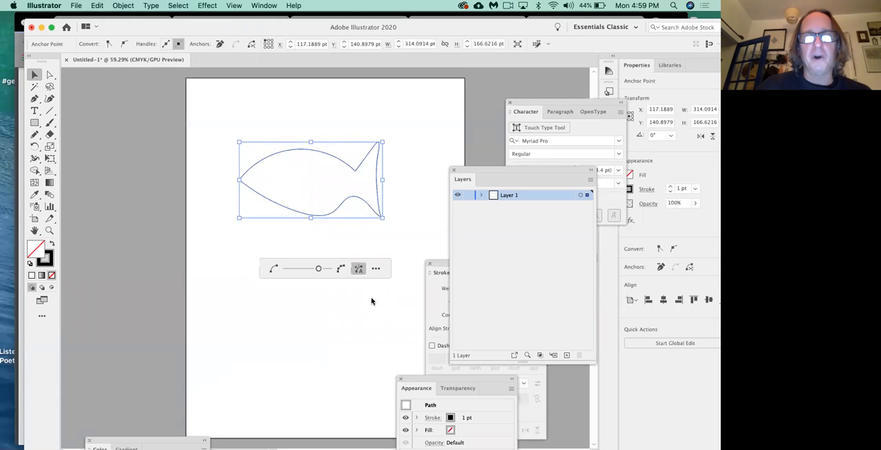
left_click(317, 234)
left_click(318, 219)
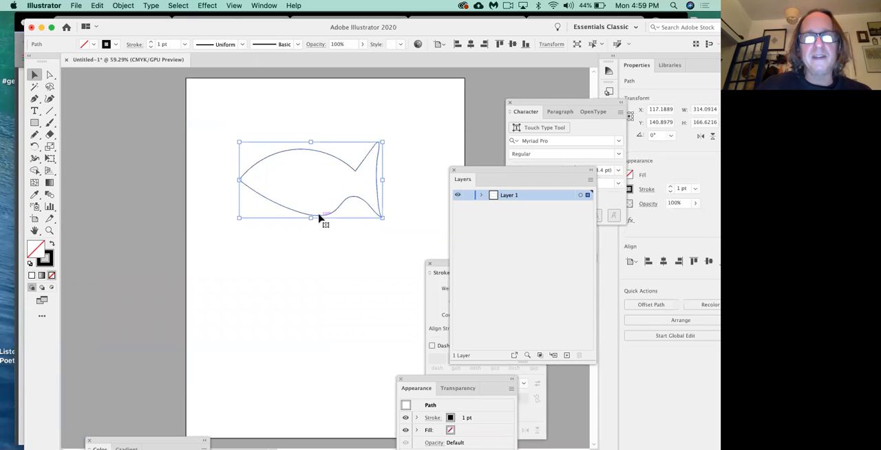
Step: Simplify the selected fish path, reducing its anchor points to roughly a third of the way along the simplification range
left_click(124, 5)
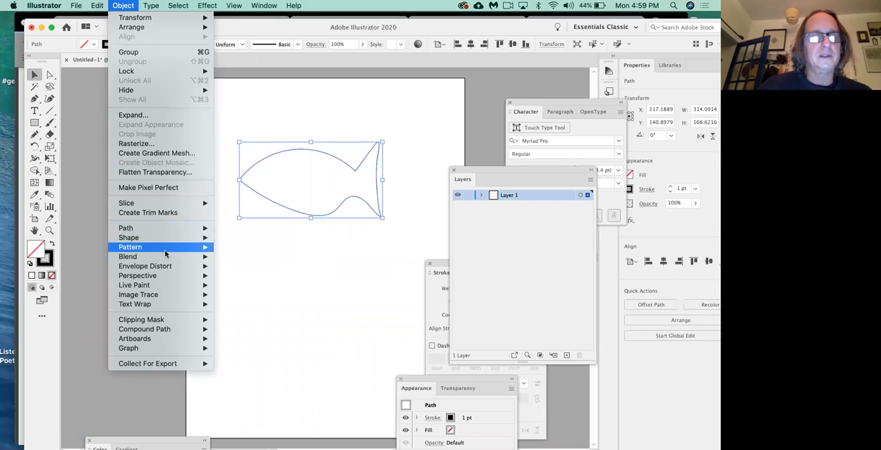
left_click(263, 288)
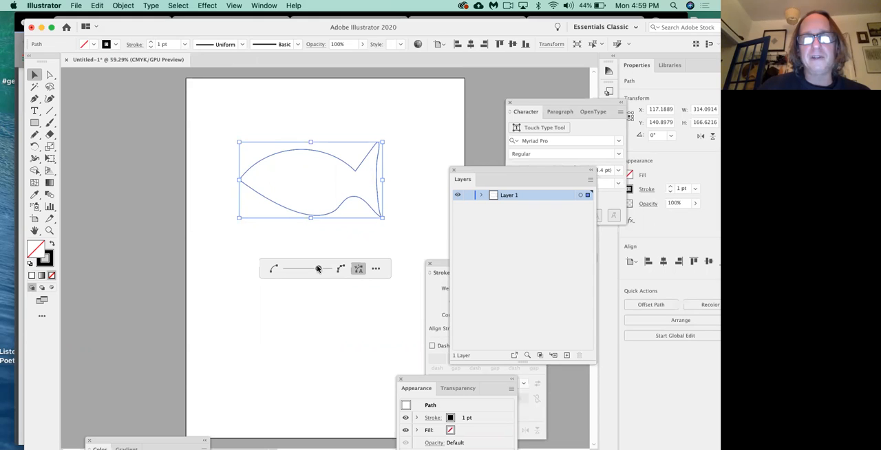
left_click_drag(317, 268, 308, 270)
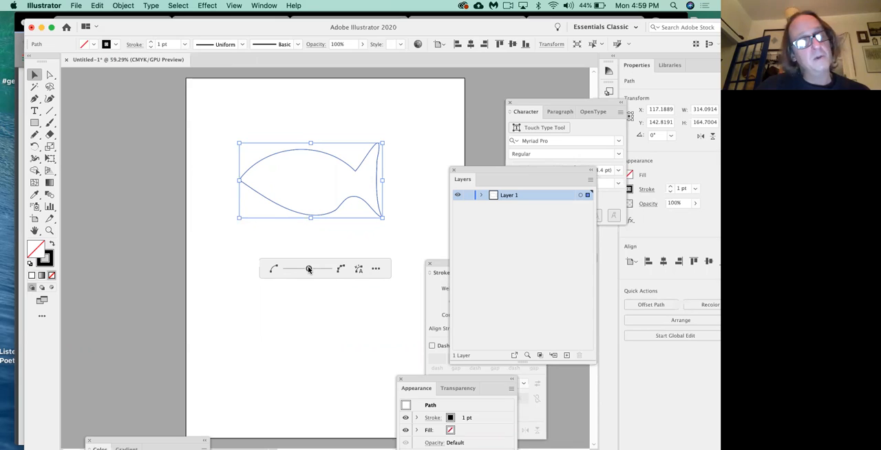
left_click_drag(309, 269, 300, 271)
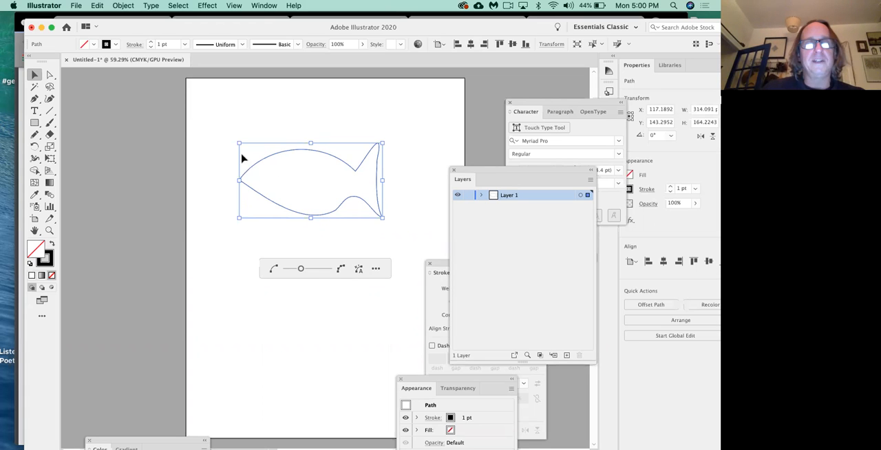
Step: Reshape the fish with the Direct Selection tool, adjusting the nose's curve handles, the lower anchor before the tail and the tail's rear anchor
left_click(51, 76)
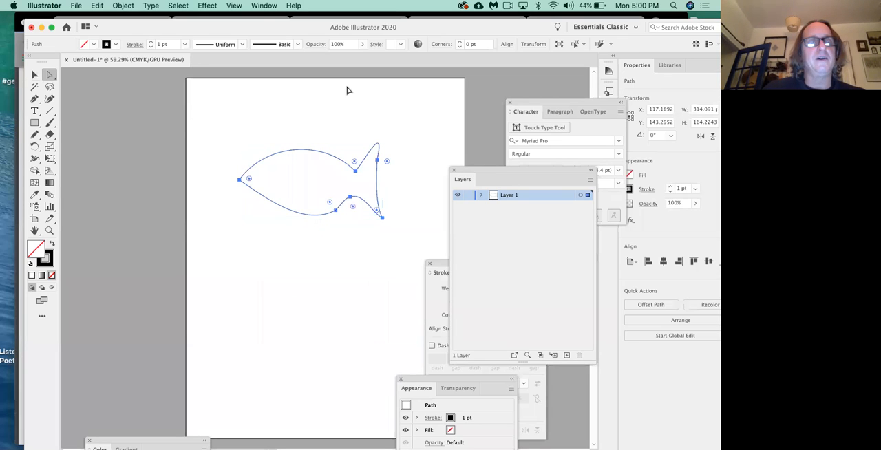
left_click(329, 137)
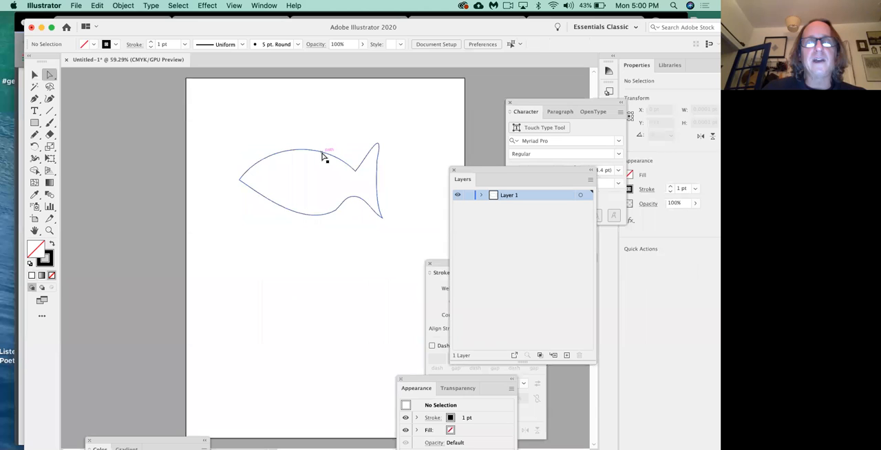
left_click(325, 153)
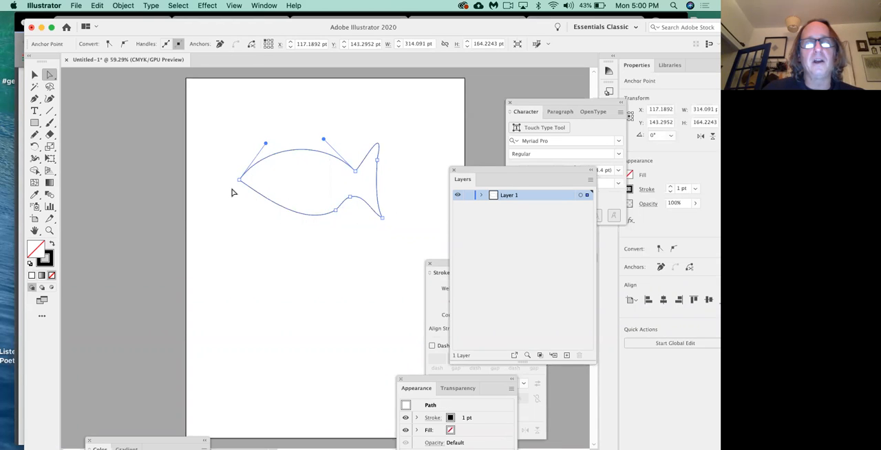
left_click_drag(239, 181, 261, 226)
left_click_drag(280, 183, 267, 148)
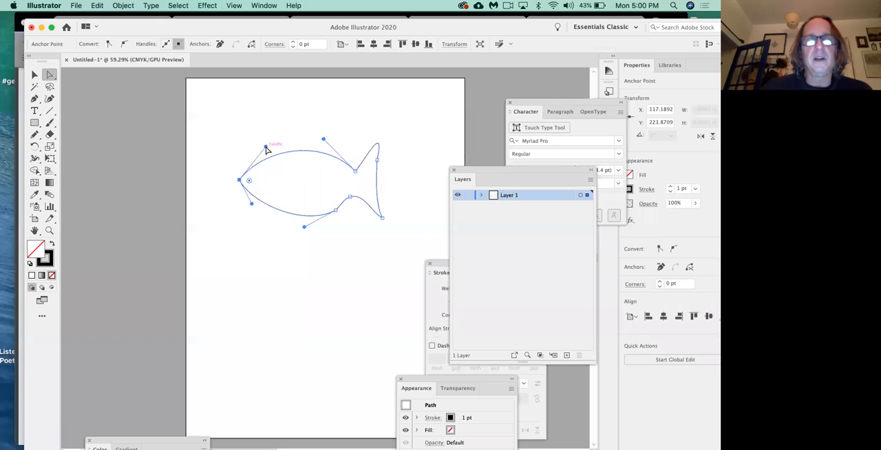
left_click_drag(335, 215, 334, 213)
left_click_drag(378, 160, 379, 161)
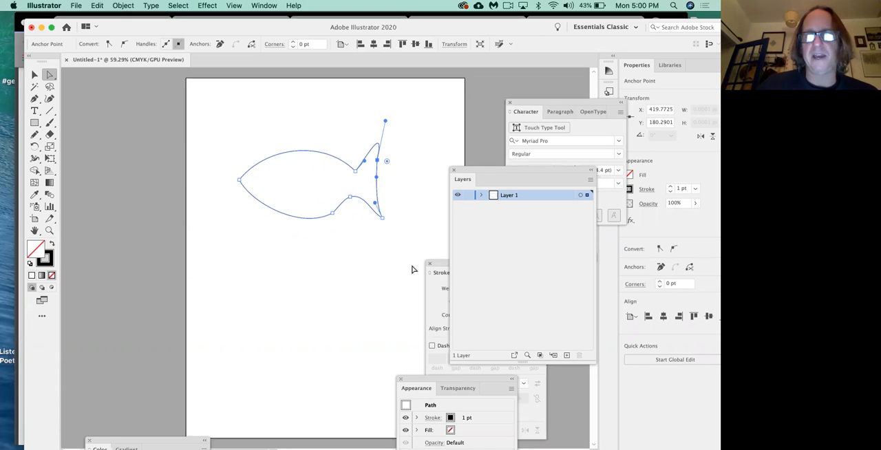
Step: Close the floating Appearance panel
left_click(401, 381)
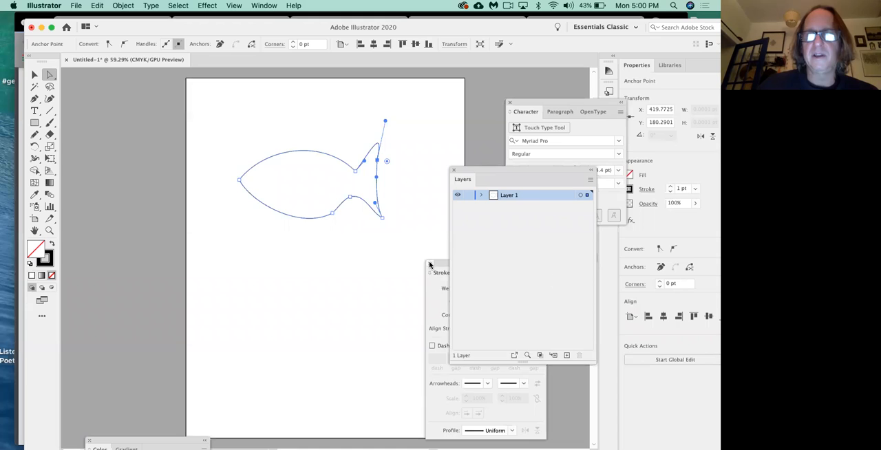
Step: Close the floating Stroke, Layers and Character panels to clear the workspace around the fish
left_click(430, 264)
left_click(453, 170)
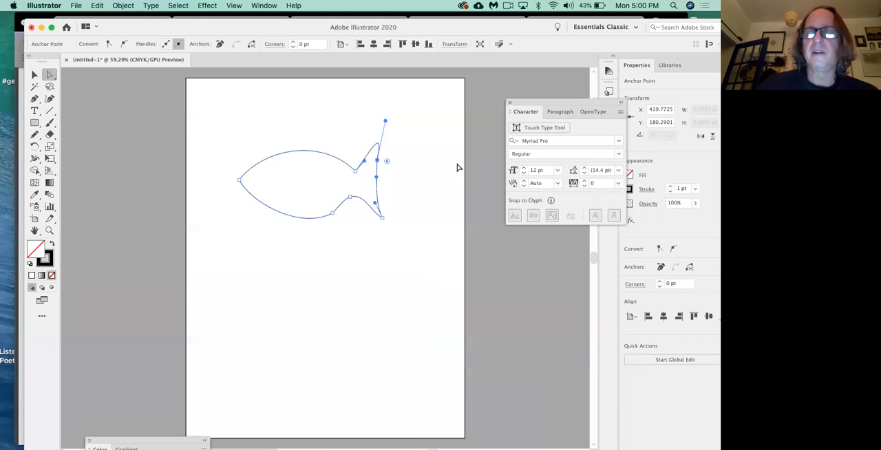
left_click(511, 102)
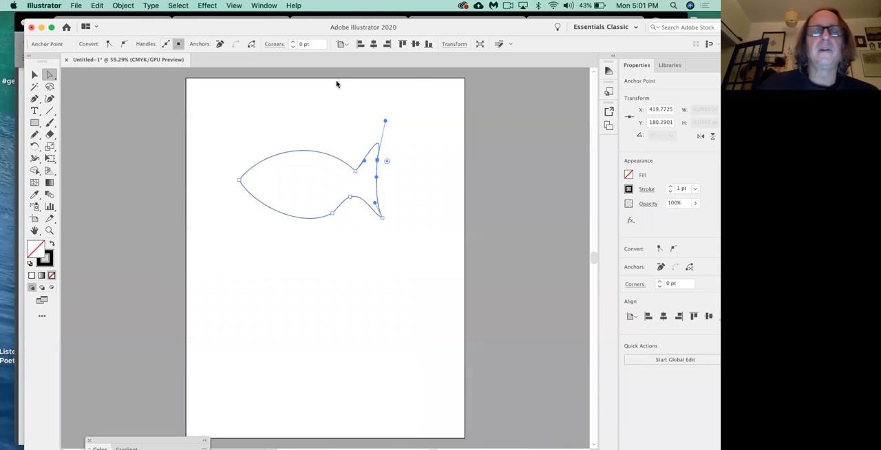
Step: Bring the floating Color and Swatches panels fully into view beside the fish
left_click(268, 6)
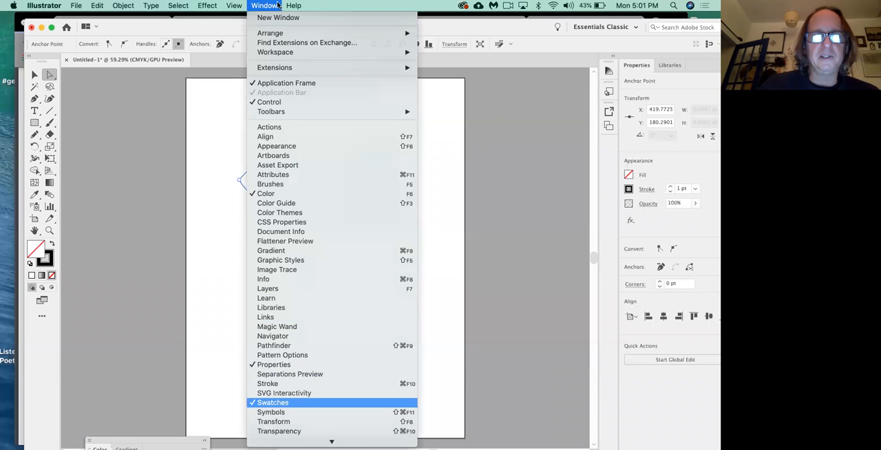
left_click(278, 403)
left_click(278, 5)
left_click(277, 403)
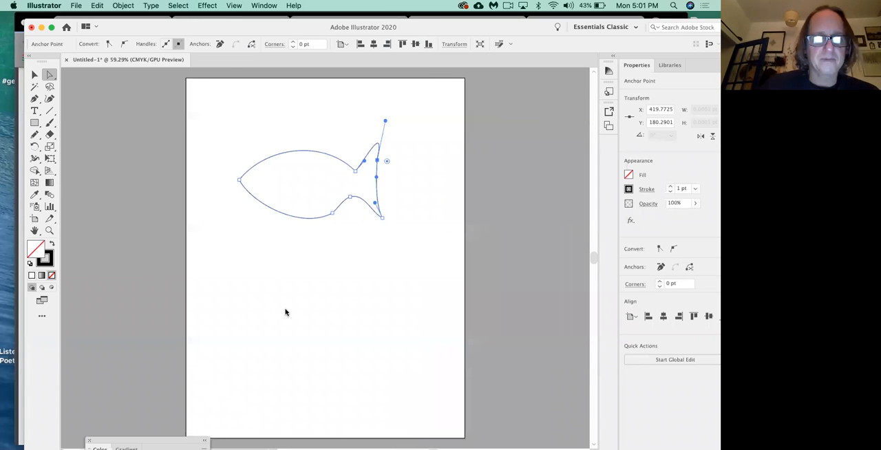
left_click_drag(182, 440, 522, 99)
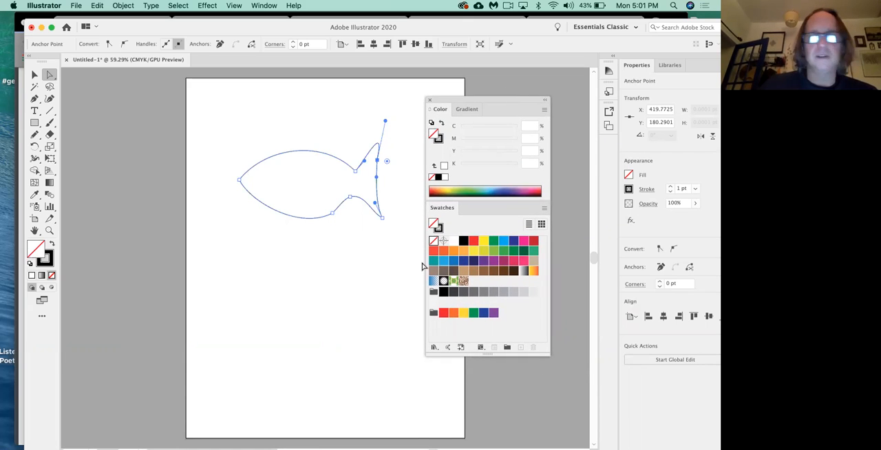
Step: Fill the fish with the orange swatch C=0 M=35 Y=85 K=0 after trying black and yellow fills
left_click(453, 252)
left_click(463, 241)
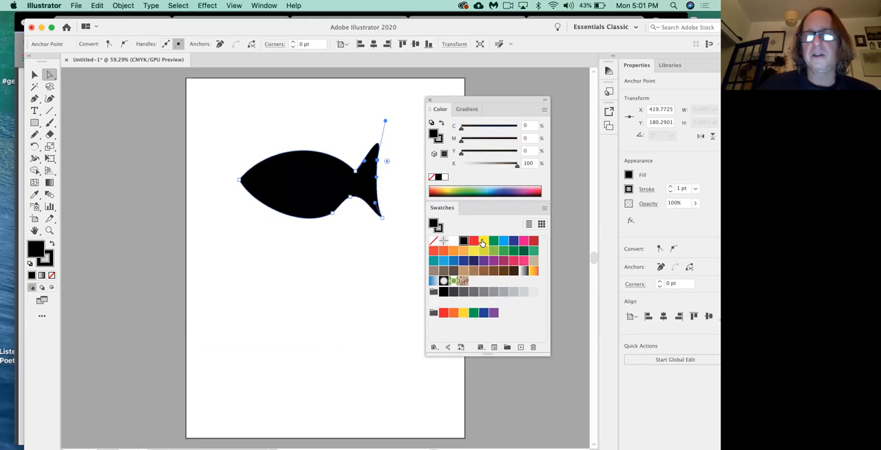
left_click(483, 241)
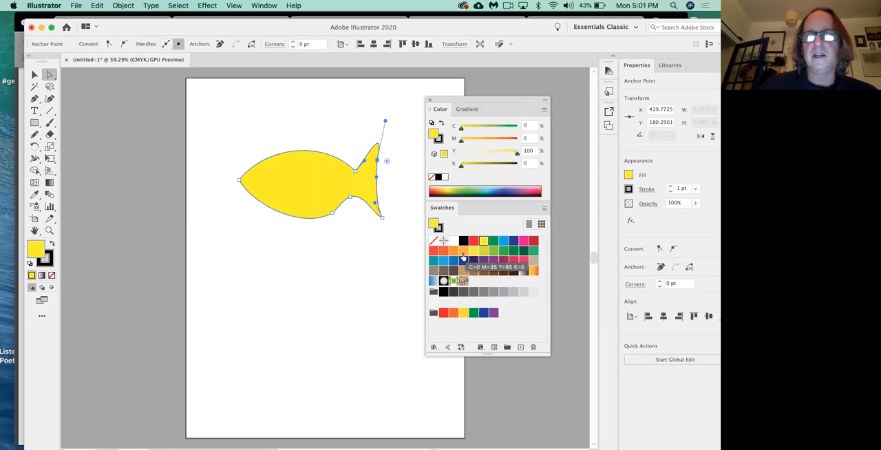
left_click(463, 253)
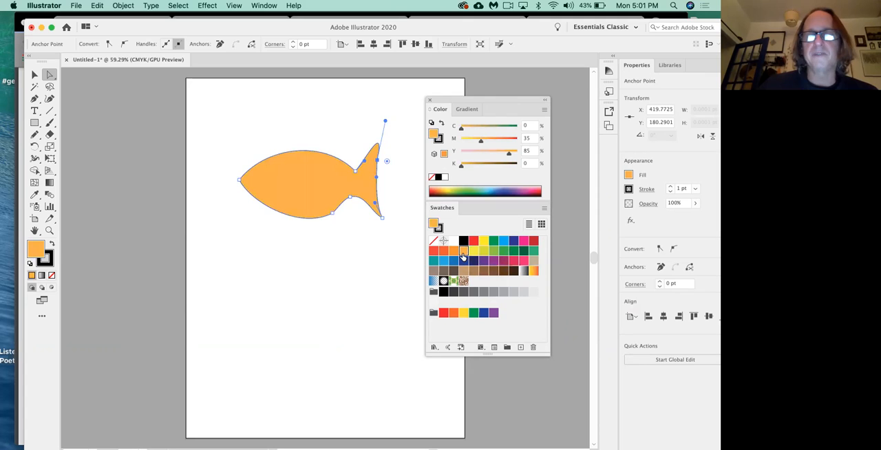
Step: Move the fish to the top of the page and place three copies below it in a vertical column
left_click(324, 200)
left_click_drag(324, 201, 328, 150)
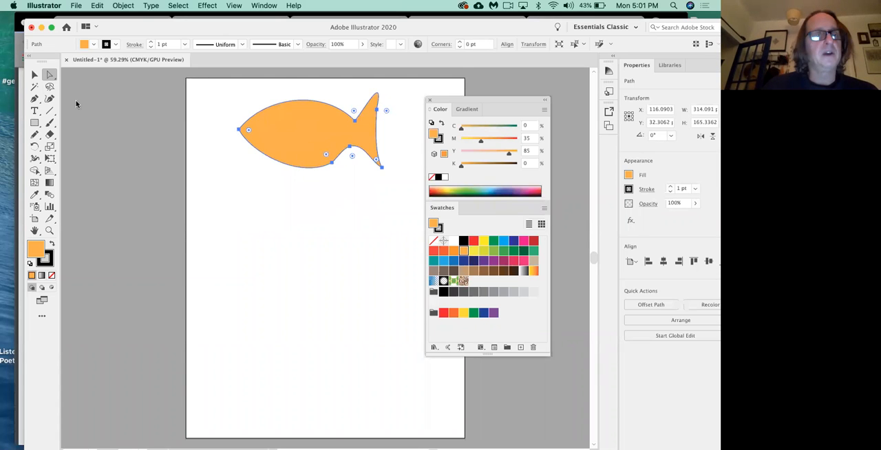
left_click(34, 74)
left_click_drag(325, 150, 321, 386)
key("super+z")
left_click_drag(302, 329, 300, 395)
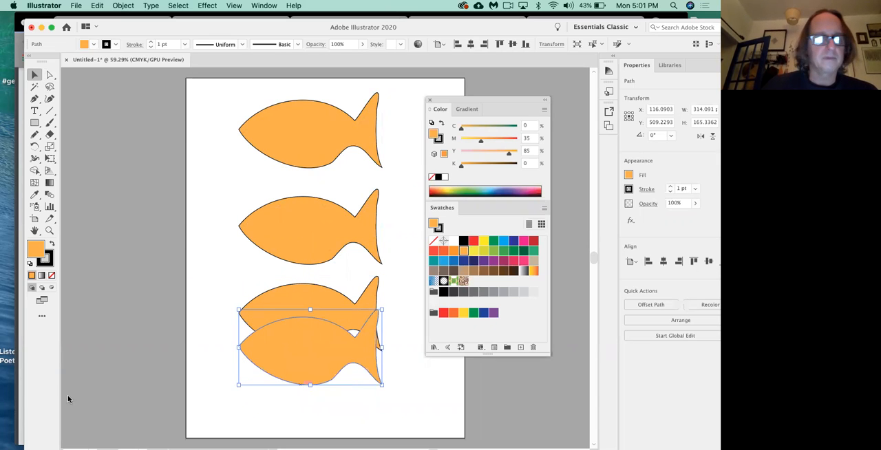
left_click_drag(301, 354, 300, 383)
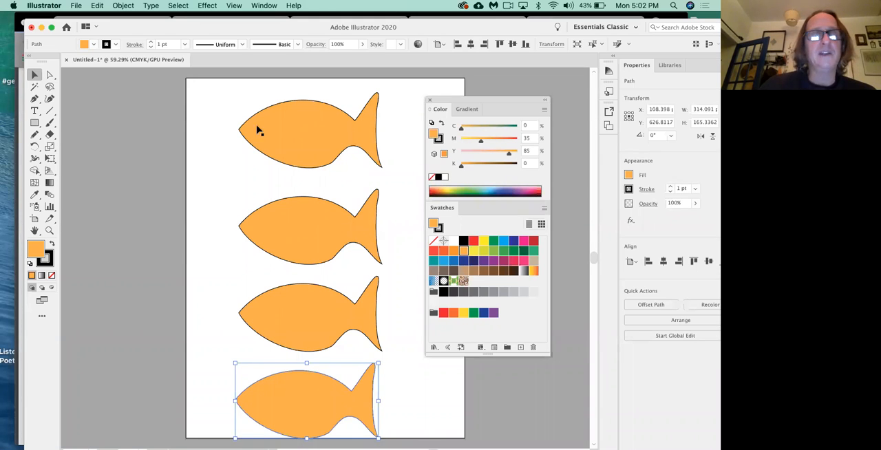
Step: Preview the Illustrator Drop Shadow effect on the topmost fish, keeping its settings clear of the artwork
left_click(285, 135)
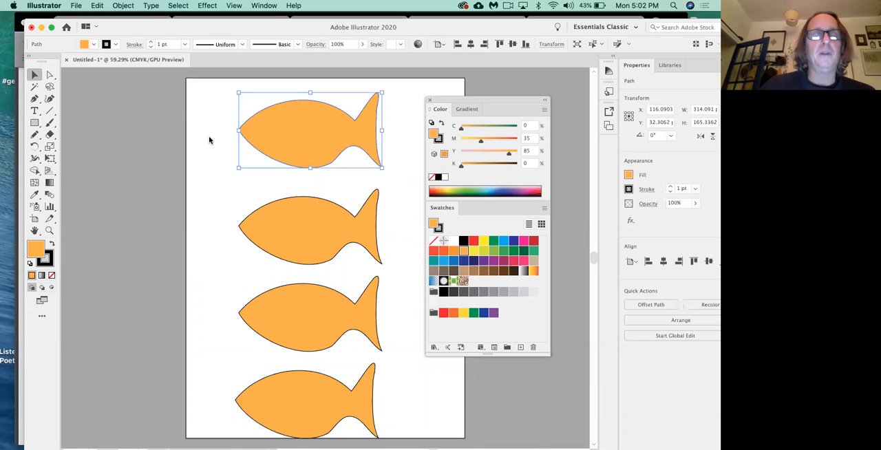
left_click(210, 7)
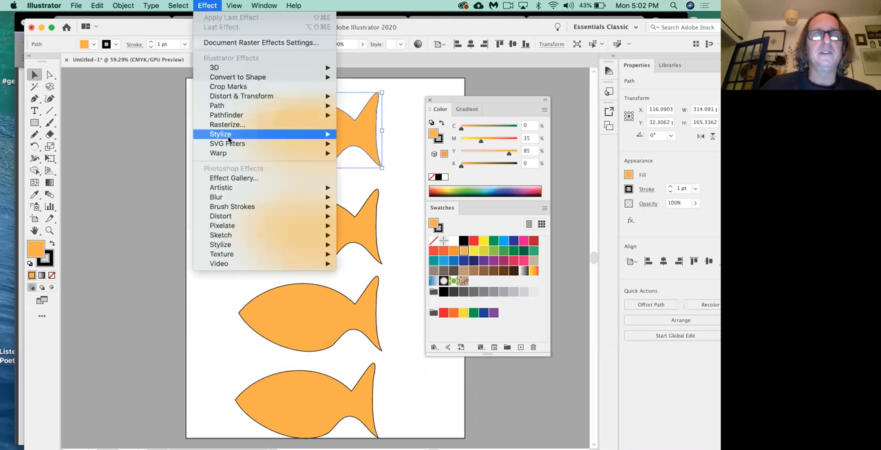
mouse_move(230, 137)
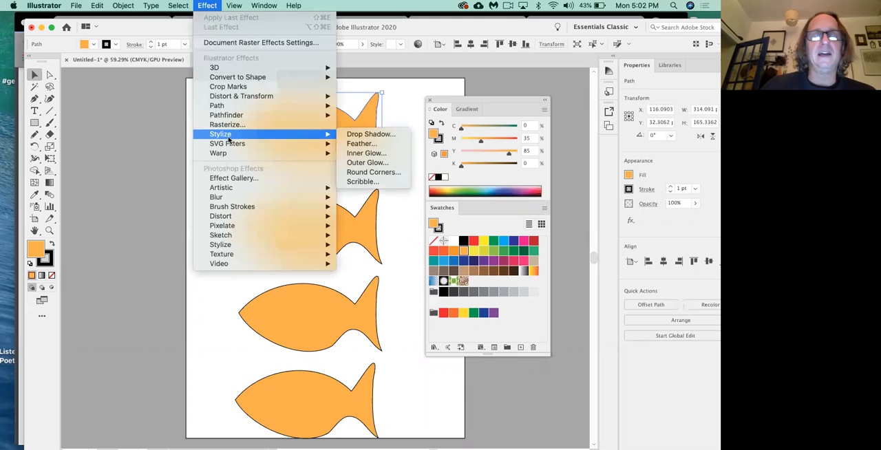
left_click(372, 134)
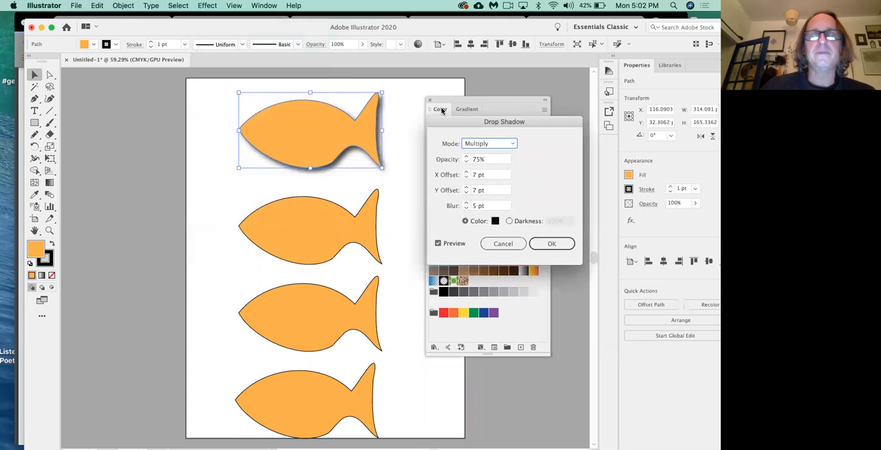
left_click_drag(496, 125, 430, 160)
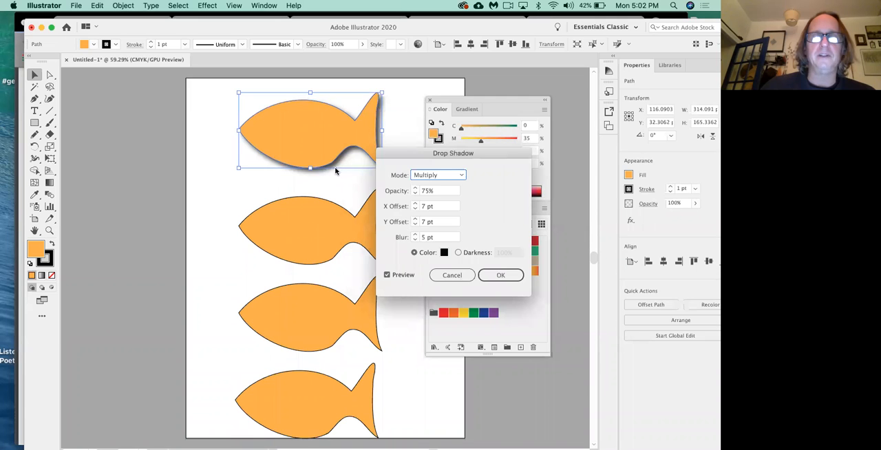
left_click_drag(401, 152, 364, 186)
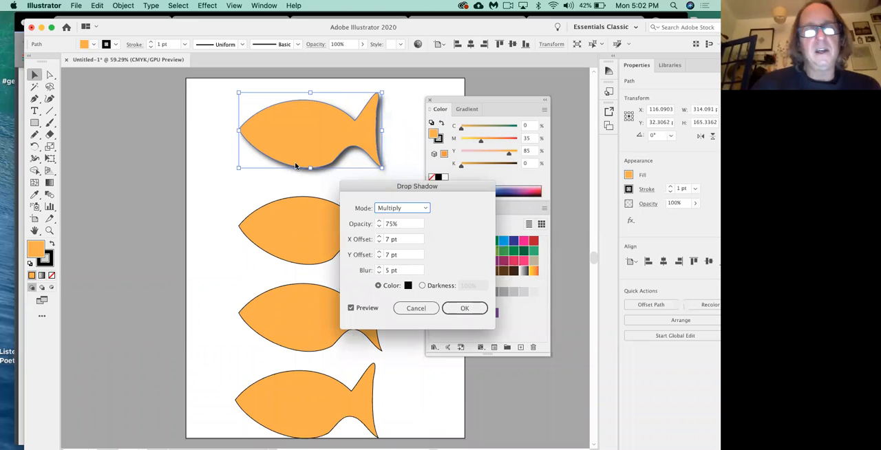
left_click(130, 146)
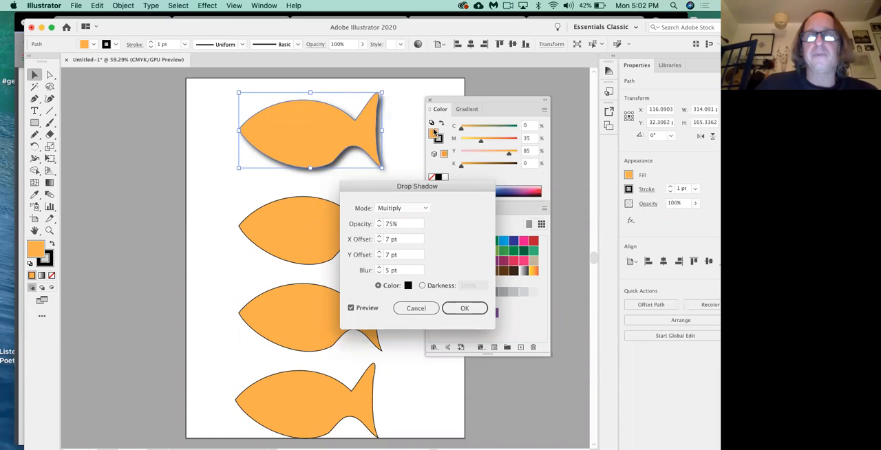
Step: Set the drop shadow's Y offset to 18 pt
left_click_drag(424, 188, 453, 123)
left_click(407, 188)
left_click(407, 188)
left_click(407, 188)
left_click(407, 188)
left_click(407, 188)
left_click(407, 188)
left_click(407, 188)
left_click(407, 188)
left_click(407, 188)
left_click(407, 188)
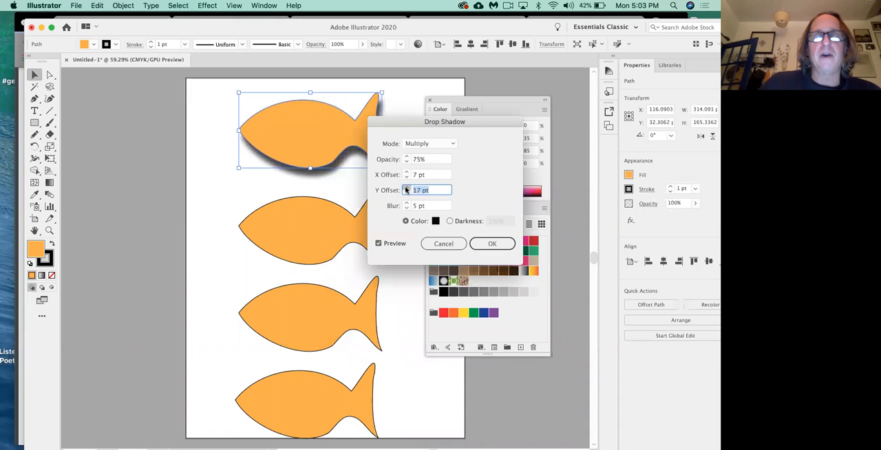
left_click(407, 188)
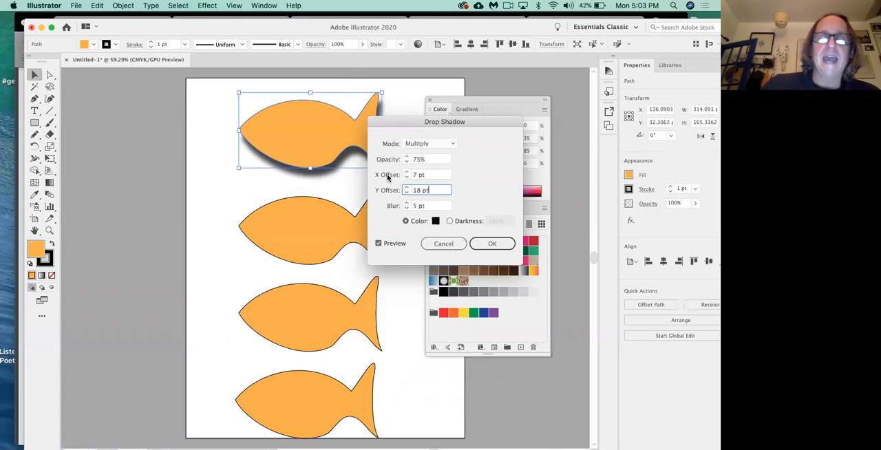
Step: Set the drop shadow's X offset to 22 pt
left_click_drag(403, 140, 380, 203)
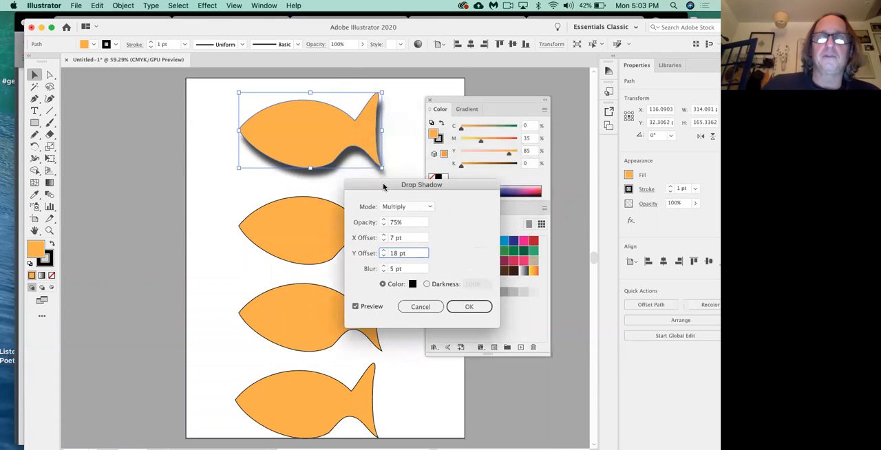
left_click(384, 235)
left_click(384, 235)
left_click(383, 235)
left_click(384, 235)
left_click(383, 235)
left_click(384, 235)
left_click(384, 235)
left_click(384, 234)
left_click(384, 235)
left_click(384, 235)
left_click(383, 235)
left_click(384, 235)
left_click(383, 235)
left_click(384, 235)
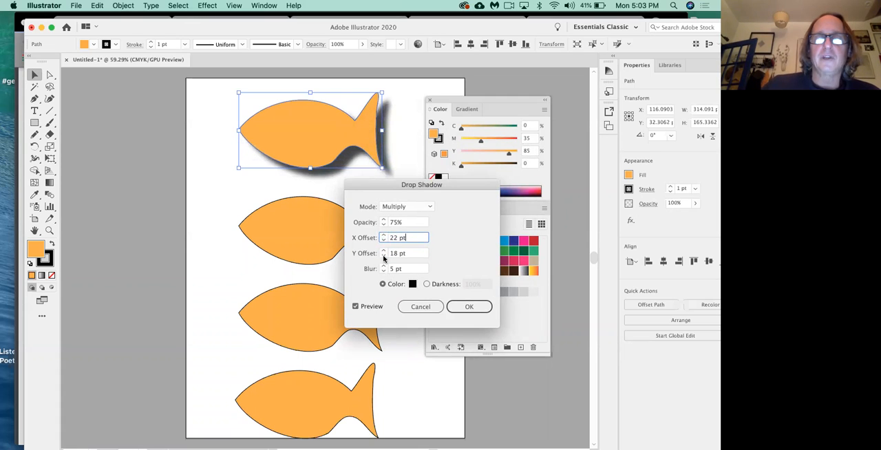
Step: Increase the drop shadow's Y offset to 32 pt
left_click(384, 252)
left_click(383, 251)
left_click(383, 251)
left_click(383, 251)
left_click(384, 251)
left_click(384, 252)
left_click(384, 251)
left_click(384, 252)
left_click(383, 251)
left_click(384, 252)
left_click(383, 251)
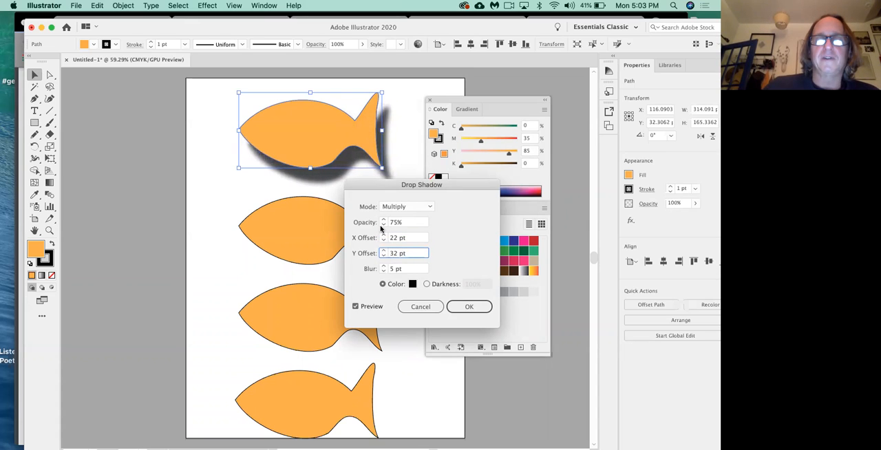
Step: Increase the drop shadow's X offset to 31 pt and uncover the fish to inspect the preview
left_click(384, 235)
left_click(383, 235)
left_click(383, 235)
left_click(384, 235)
left_click(384, 235)
left_click(383, 235)
left_click(384, 235)
left_click(383, 235)
left_click(384, 235)
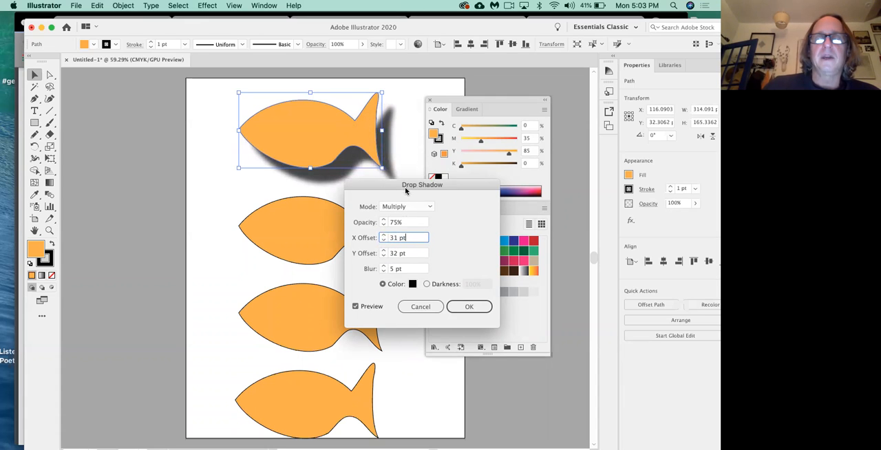
left_click_drag(407, 188, 405, 211)
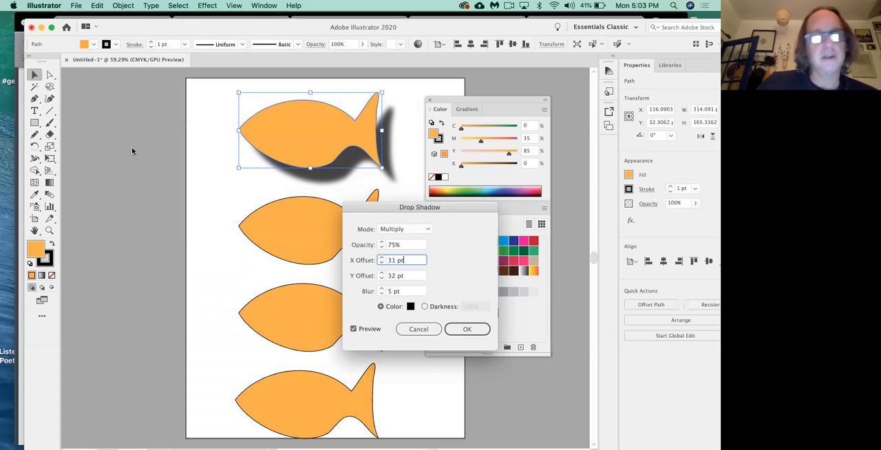
Step: Set the drop shadow's blur to 15 pt
left_click_drag(406, 207, 454, 142)
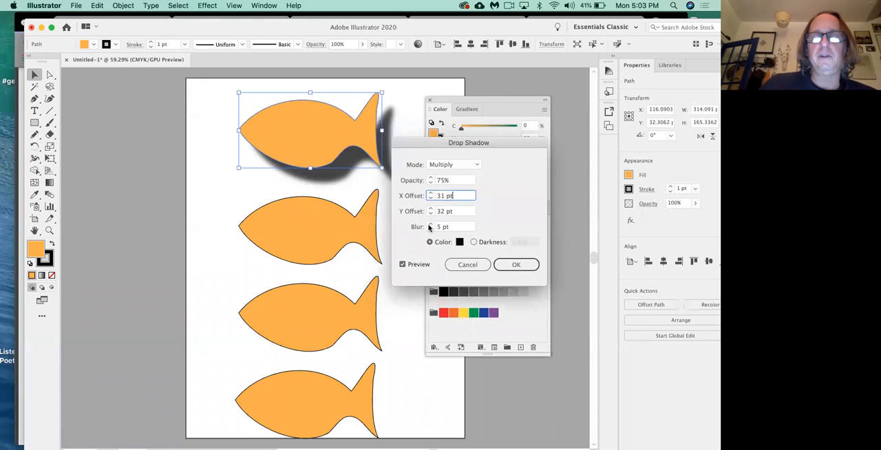
left_click(431, 225)
left_click(431, 224)
left_click(431, 224)
left_click(431, 225)
left_click(431, 224)
left_click(431, 225)
left_click(431, 225)
left_click(431, 225)
left_click(431, 224)
left_click(431, 224)
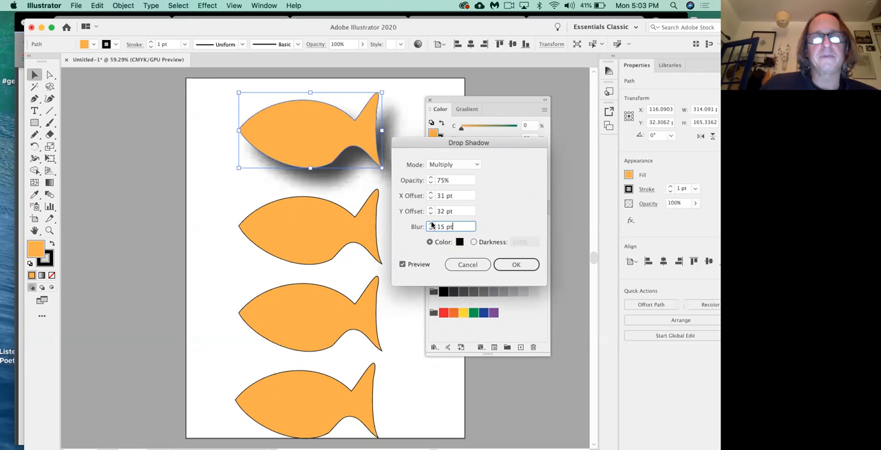
Step: Reduce the drop shadow's opacity to 50% and uncover the fish to inspect the softer shadow
left_click_drag(427, 145, 389, 184)
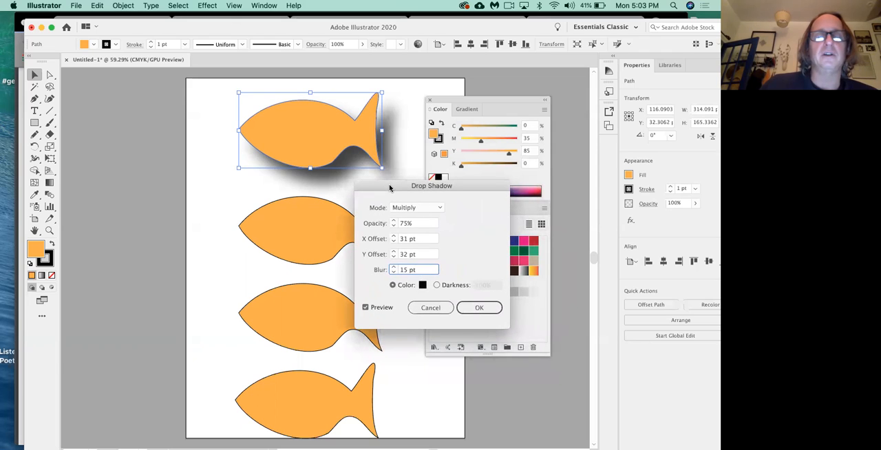
left_click(393, 226)
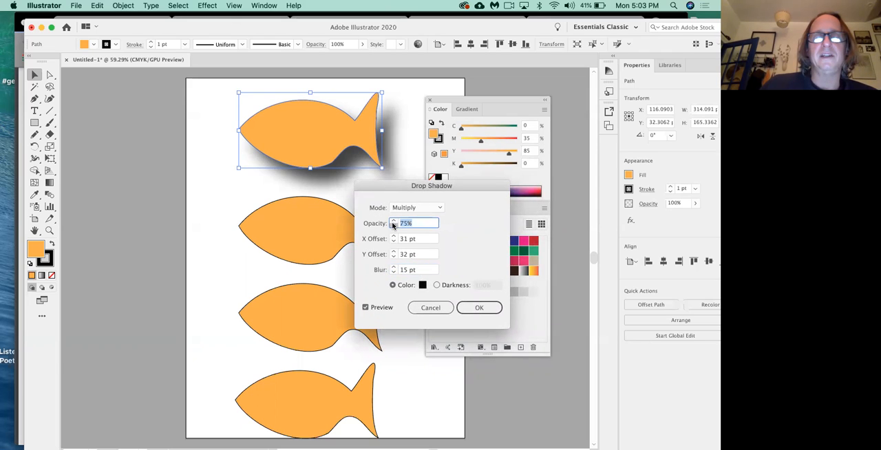
left_click(394, 226)
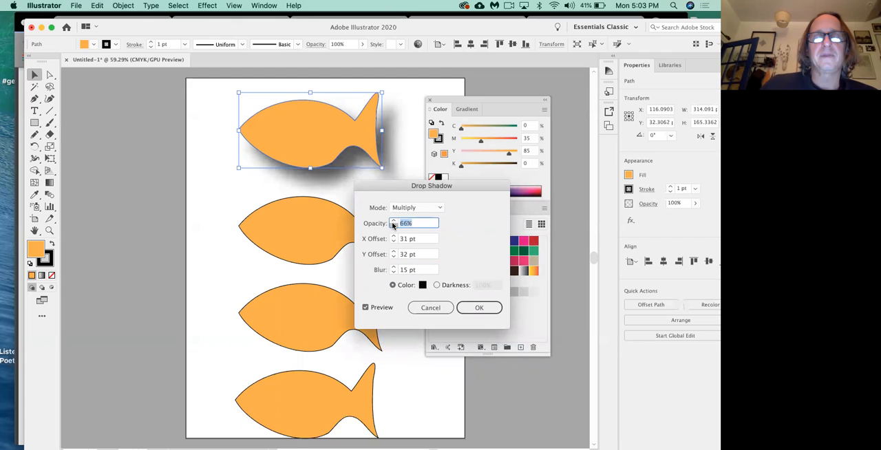
left_click(393, 226)
left_click(393, 226)
left_click(393, 226)
left_click(394, 226)
left_click(393, 225)
left_click(394, 226)
left_click(394, 226)
left_click(393, 226)
left_click(394, 226)
left_click_drag(412, 186, 379, 219)
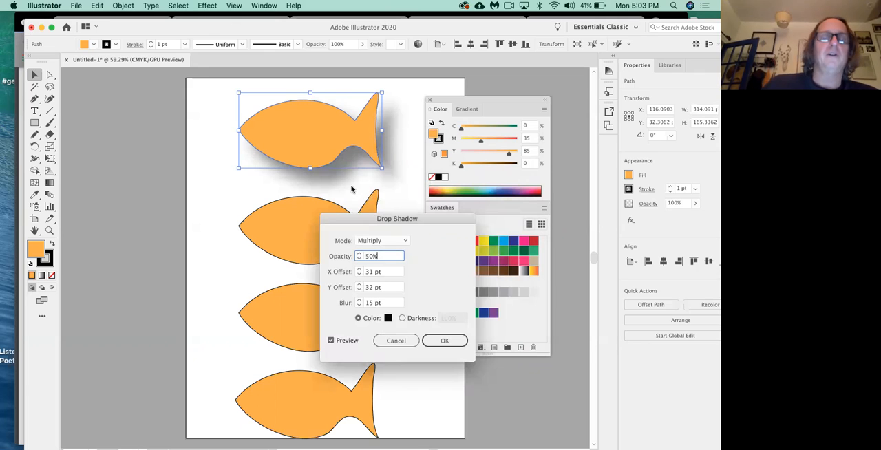
Step: Cancel the drop shadow on the topmost fish
left_click_drag(357, 223, 366, 106)
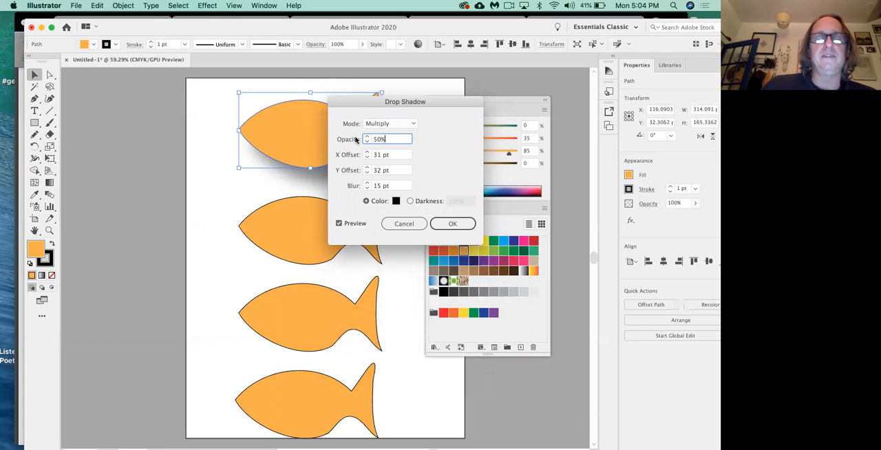
left_click(116, 147)
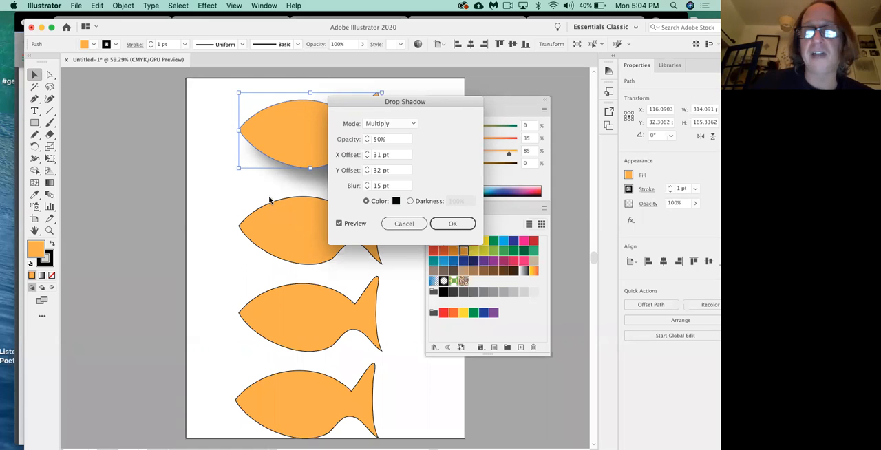
left_click(399, 224)
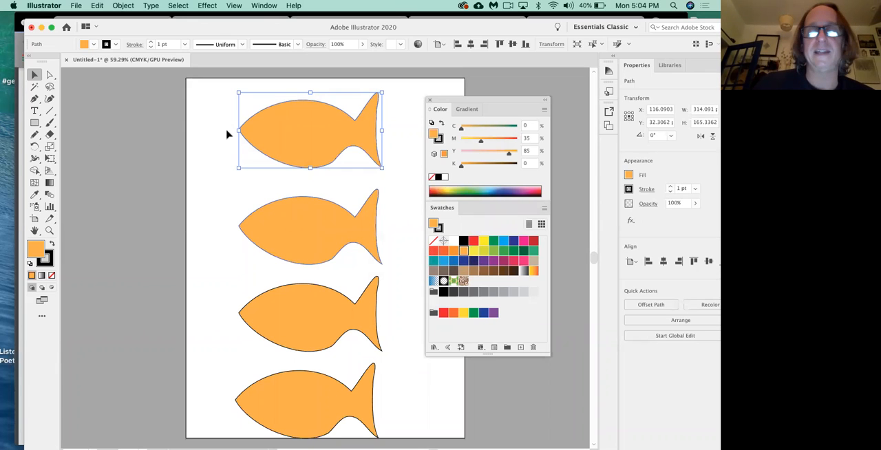
Step: Start a Drop Shadow on the topmost fish with X and Y offsets of 30 pt, keeping the fish uncovered
left_click(205, 6)
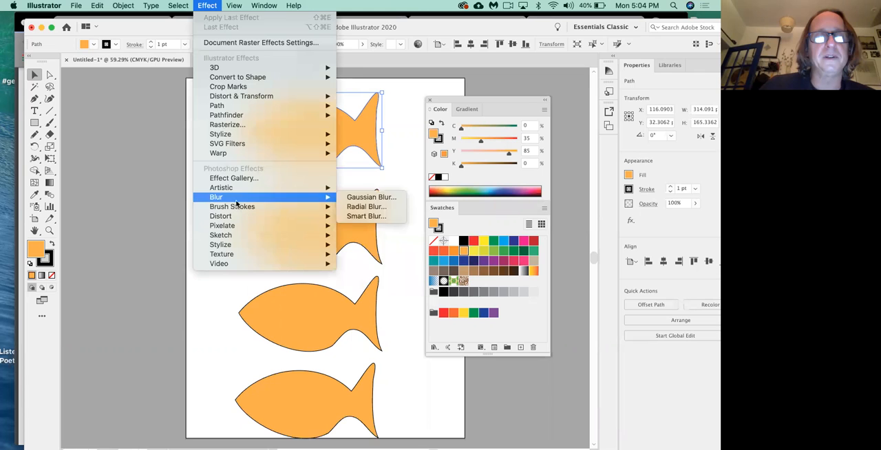
mouse_move(250, 136)
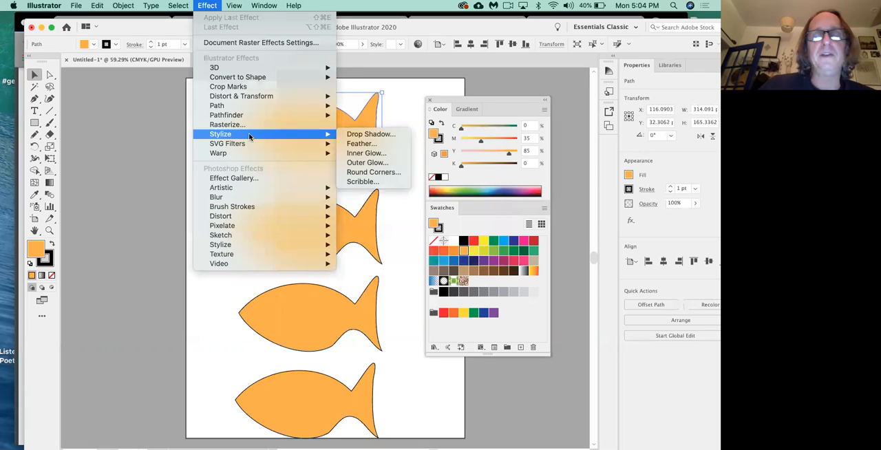
left_click(358, 134)
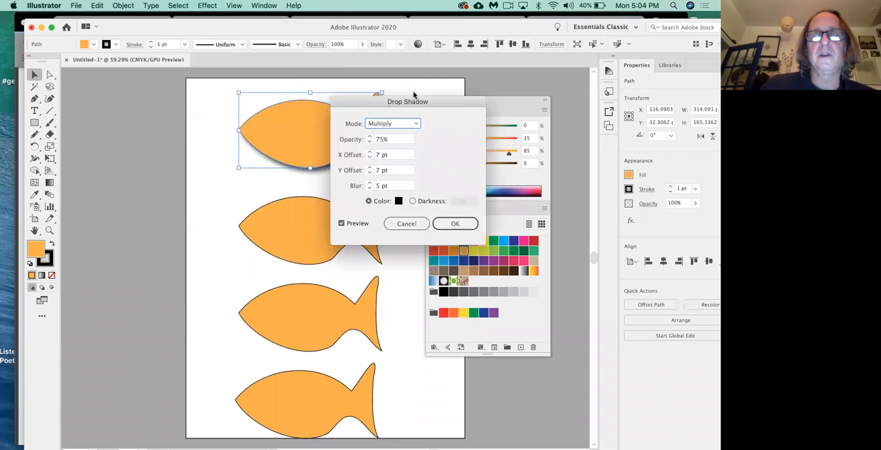
left_click_drag(414, 95, 477, 80)
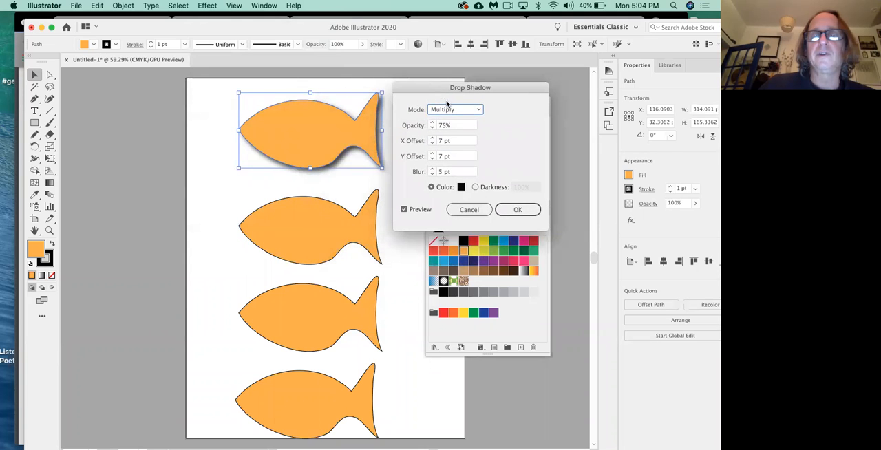
double_click(441, 140)
type("30")
key("Tab")
type("30")
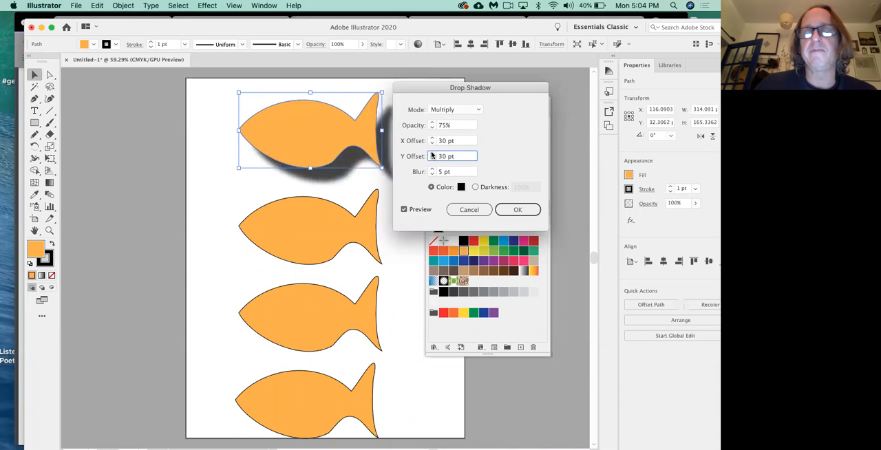
Step: Set the drop shadow's blur to 20 pt and opacity to 50%, and apply it
key("Tab")
type("20")
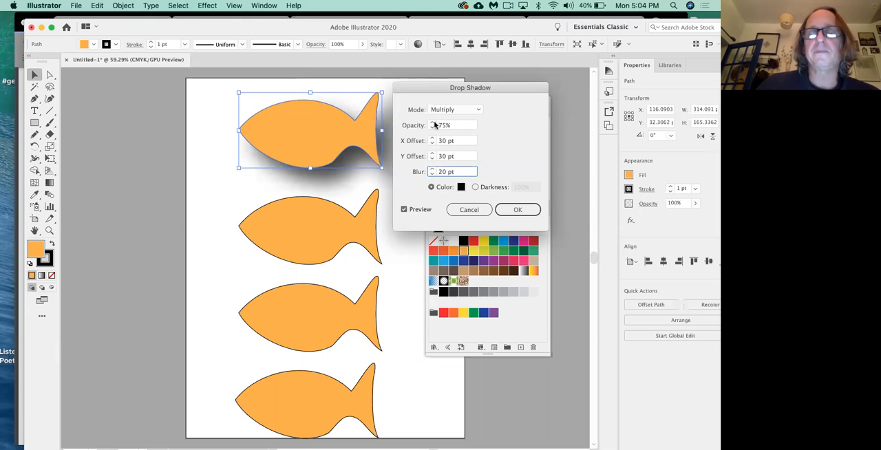
left_click(432, 129)
type("50%")
left_click(531, 209)
Step: Draw a rectangle about 476 by 215 pt around the topmost fish, fill it with CMYK Yellow and send it to the back
left_click_drag(478, 103, 523, 92)
left_click(34, 122)
left_click_drag(210, 86, 427, 183)
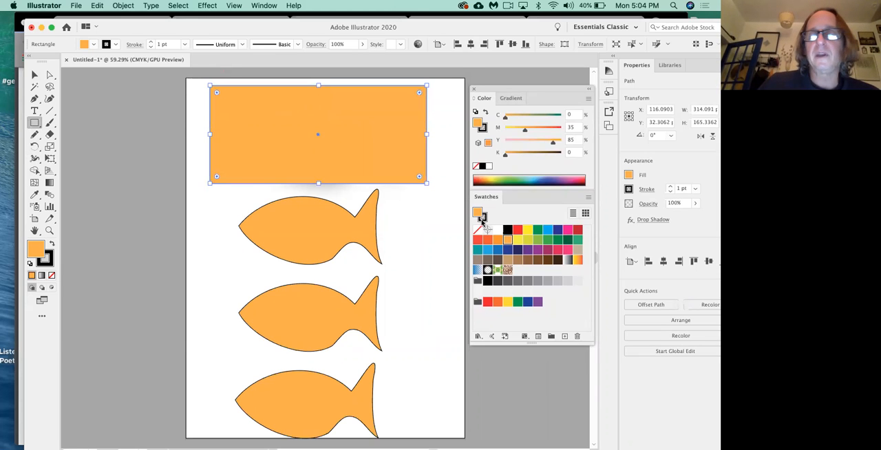
left_click(529, 230)
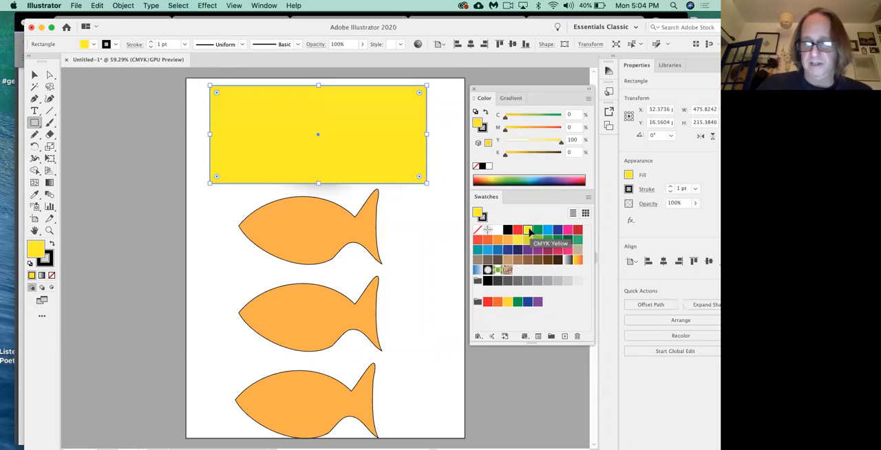
key("super+shift+bracketleft")
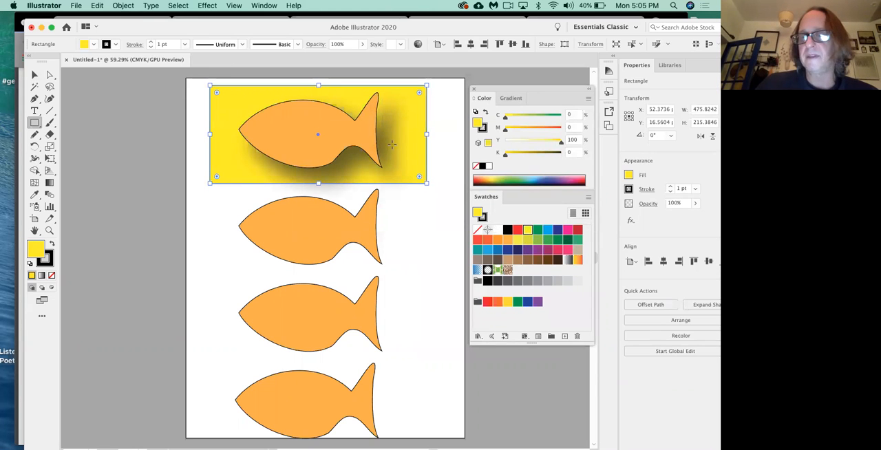
Step: Try the Orange, Yellow gradient, the green leaf pattern and the brown scroll pattern as the rectangle's fill
left_click(579, 260)
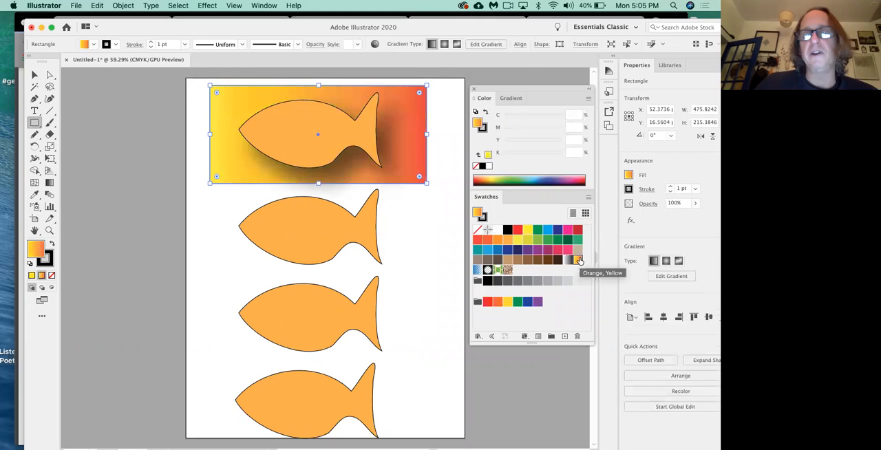
left_click(497, 270)
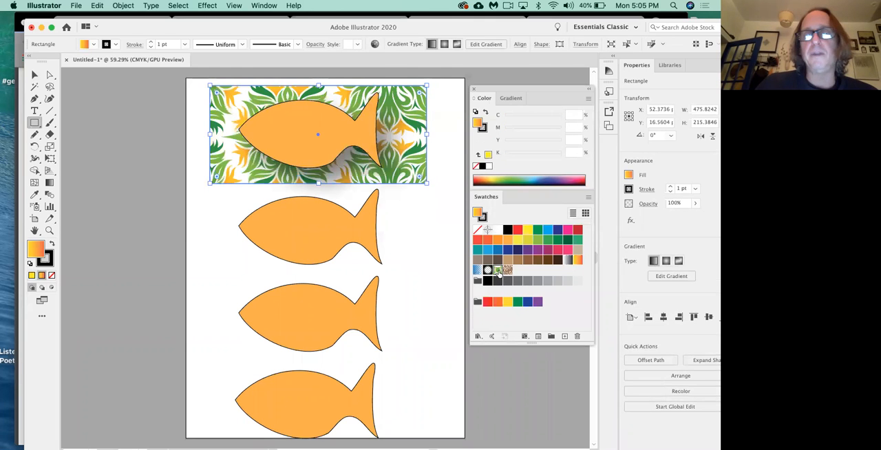
left_click(508, 270)
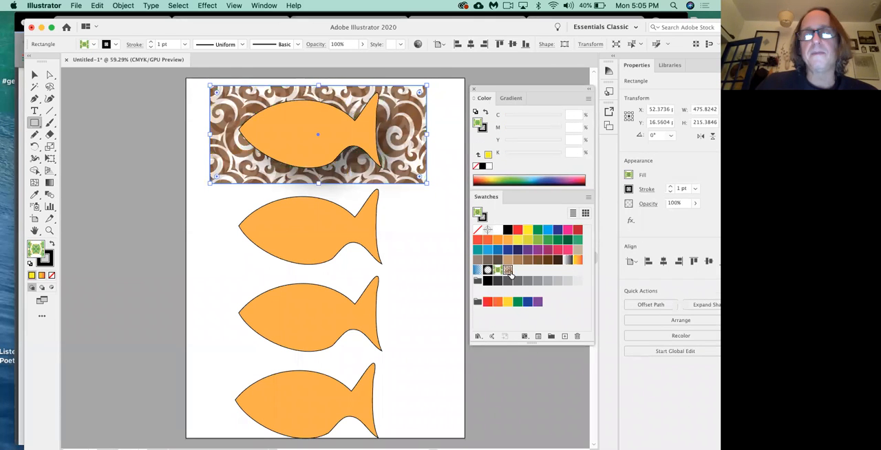
Step: Fill the rectangle with the same orange as the fish and select the second fish from the top
left_click(507, 243)
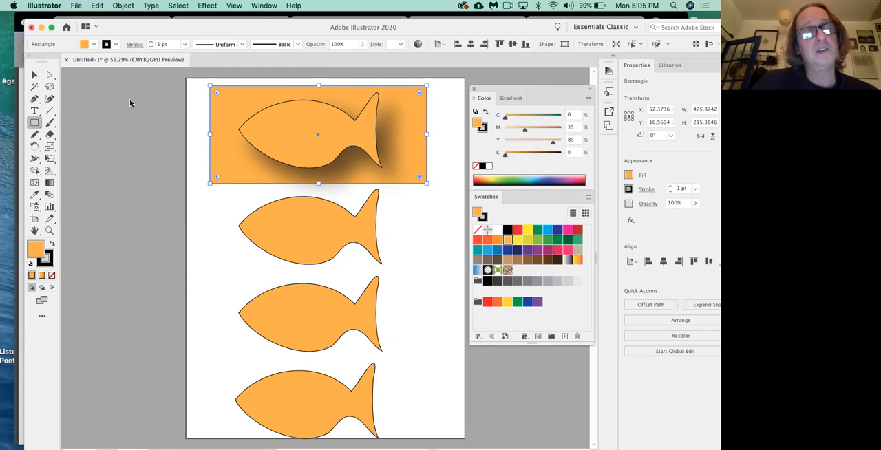
left_click(34, 76)
left_click(275, 234)
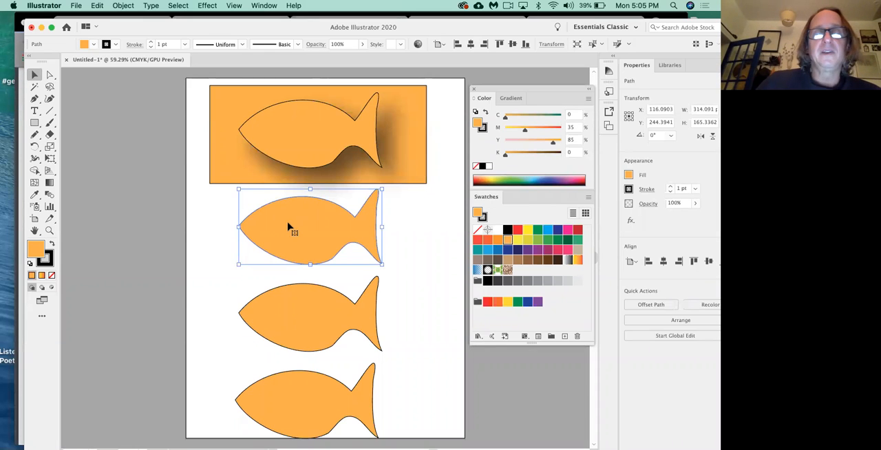
left_click(214, 6)
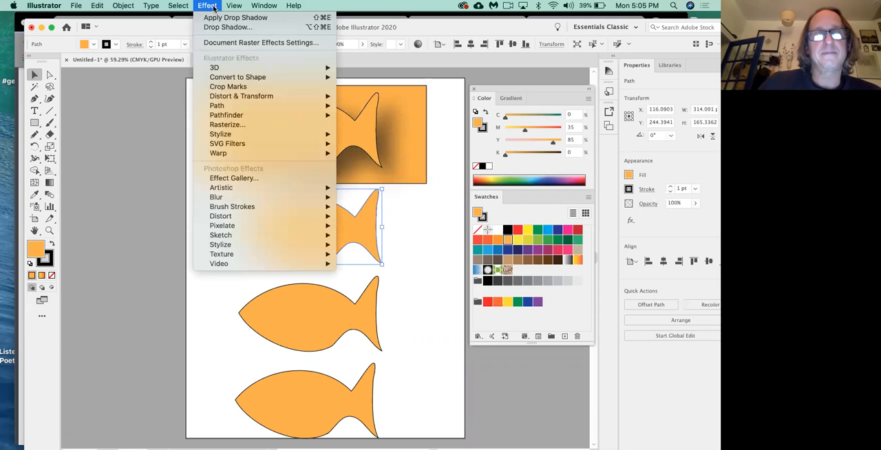
mouse_move(225, 137)
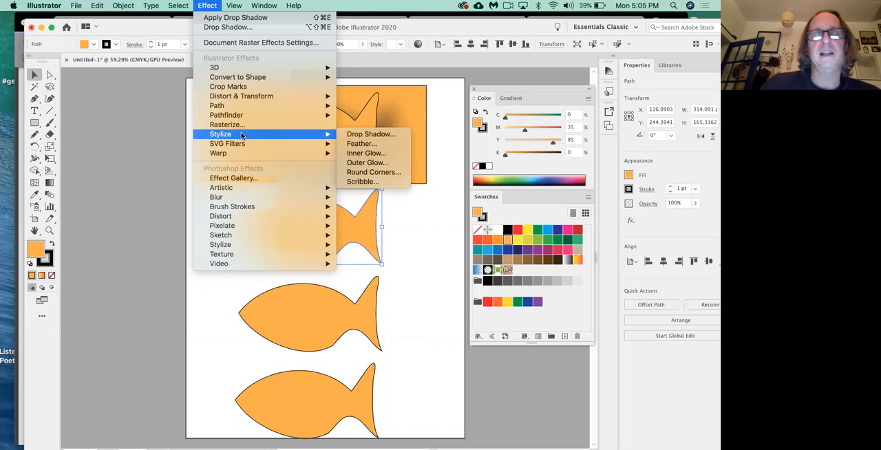
left_click(372, 143)
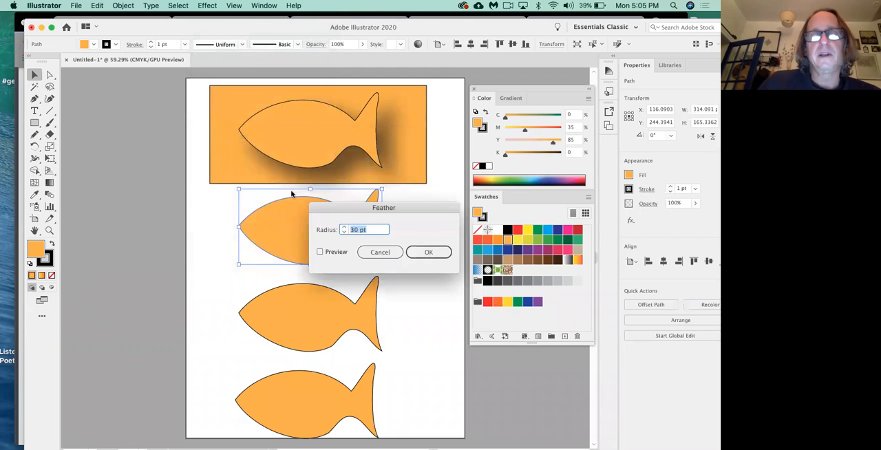
left_click(158, 99)
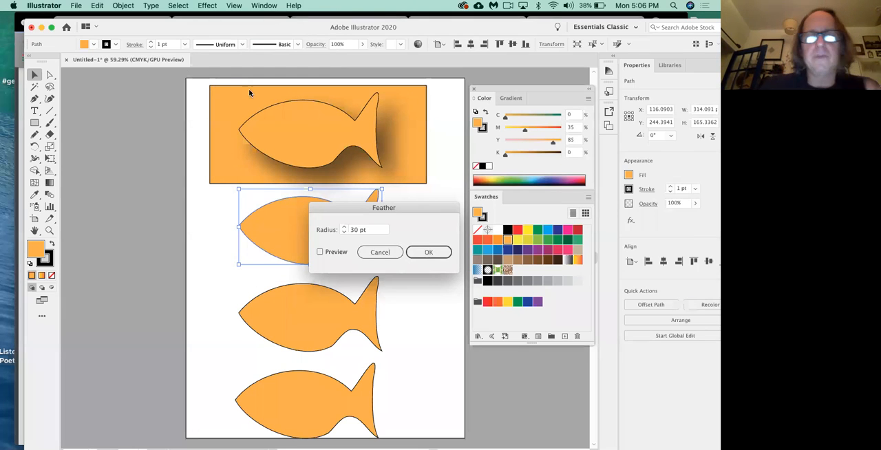
left_click(380, 252)
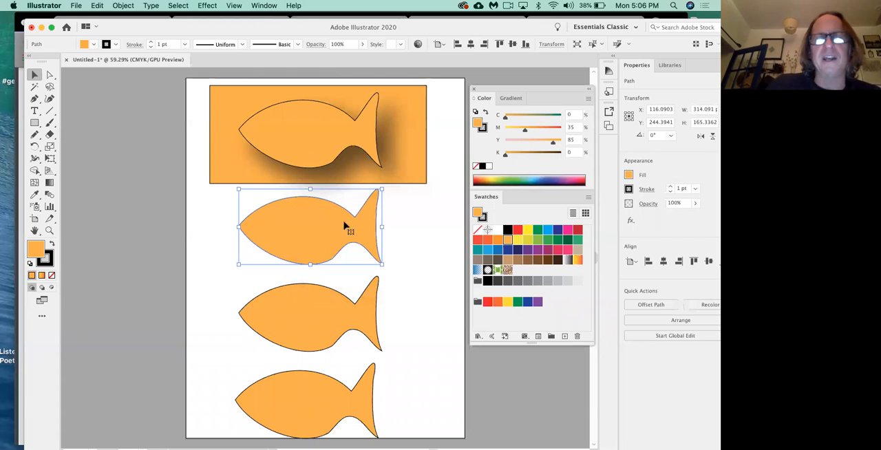
Step: Start a Feather effect with a 30 pt radius on the second fish and turn on its preview
left_click(209, 6)
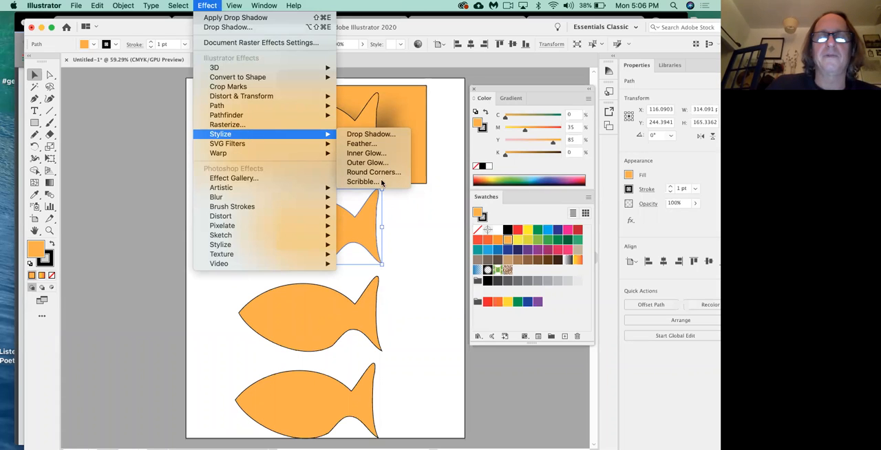
left_click(360, 144)
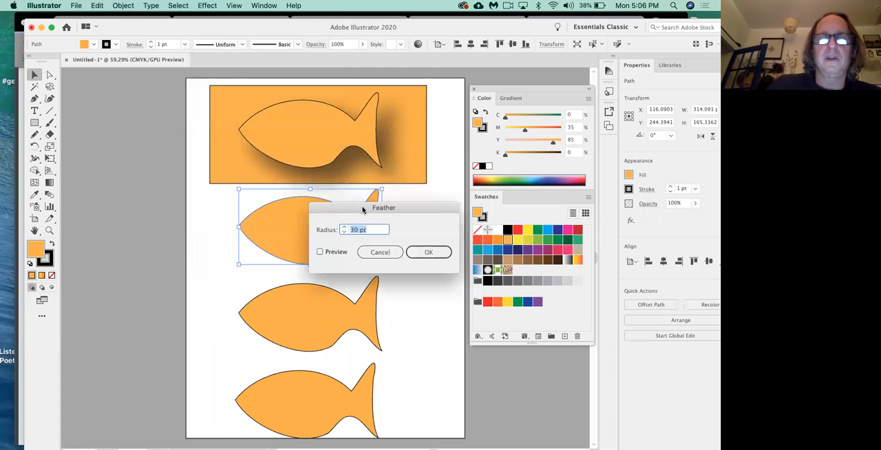
left_click_drag(363, 209, 375, 164)
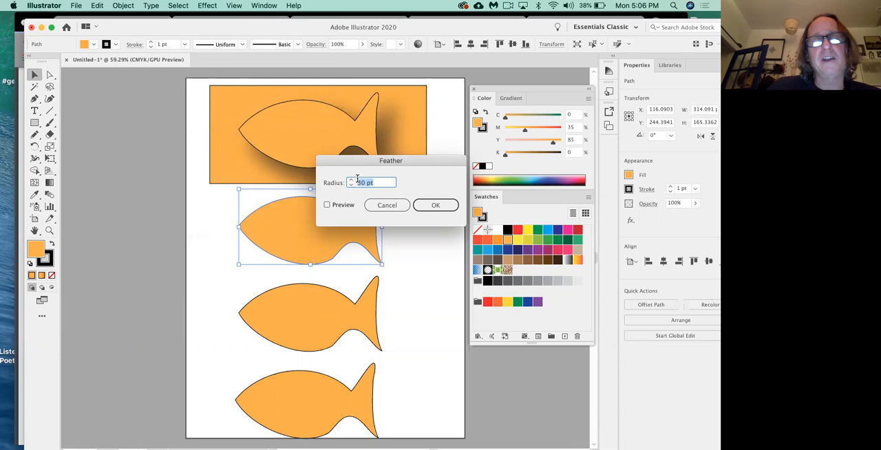
left_click(328, 205)
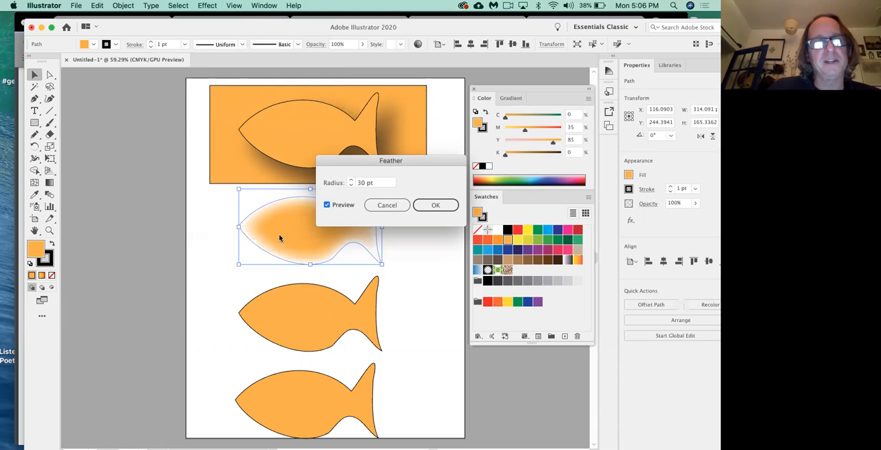
Step: Increase the feather radius to 44 pt with the preview on
left_click(351, 180)
left_click(351, 179)
left_click(352, 180)
left_click(352, 180)
left_click(351, 179)
left_click(351, 180)
left_click(351, 179)
left_click(351, 180)
left_click(352, 180)
left_click(351, 179)
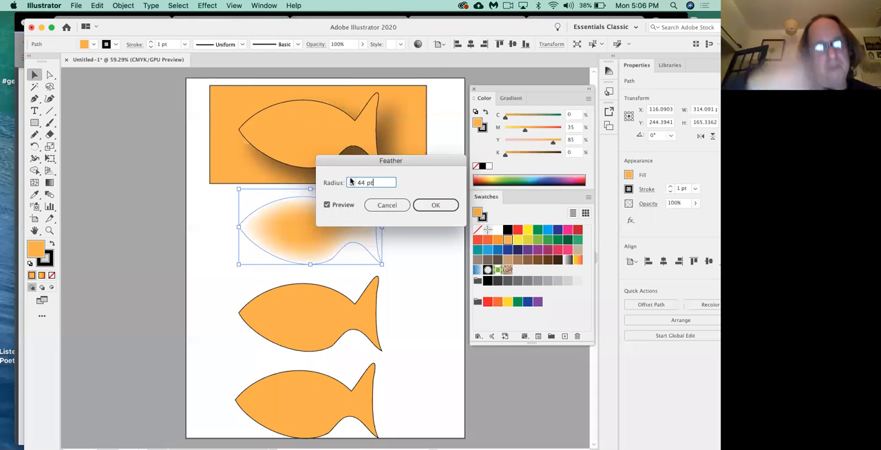
Step: Raise the feather radius to 50 pt, refresh the preview and uncover the whole fish to inspect it
left_click(326, 206)
left_click(352, 180)
left_click(351, 181)
left_click(351, 180)
left_click(352, 181)
left_click(351, 180)
left_click(352, 181)
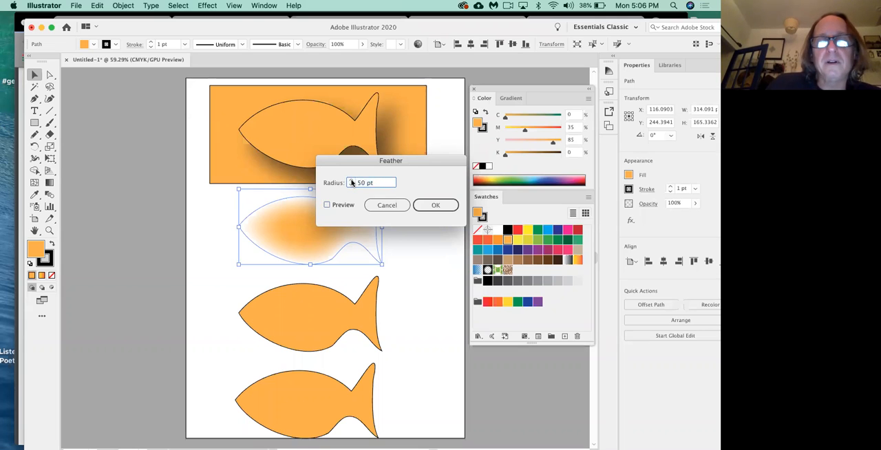
left_click(327, 206)
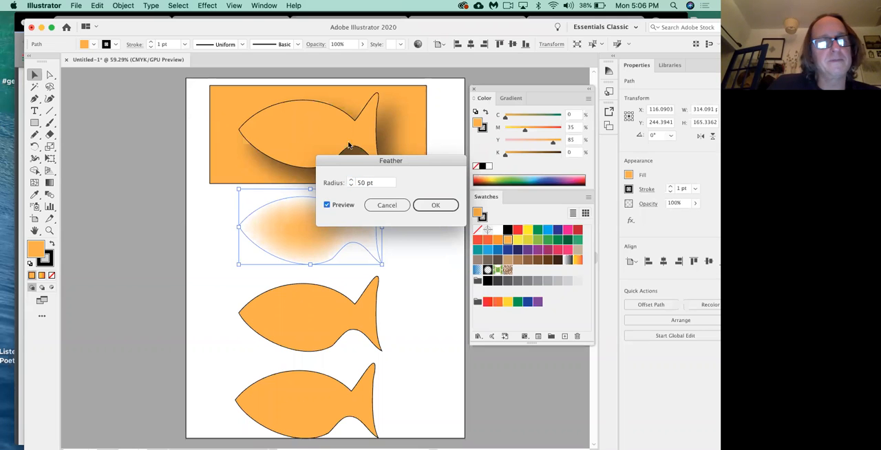
left_click_drag(361, 165, 427, 111)
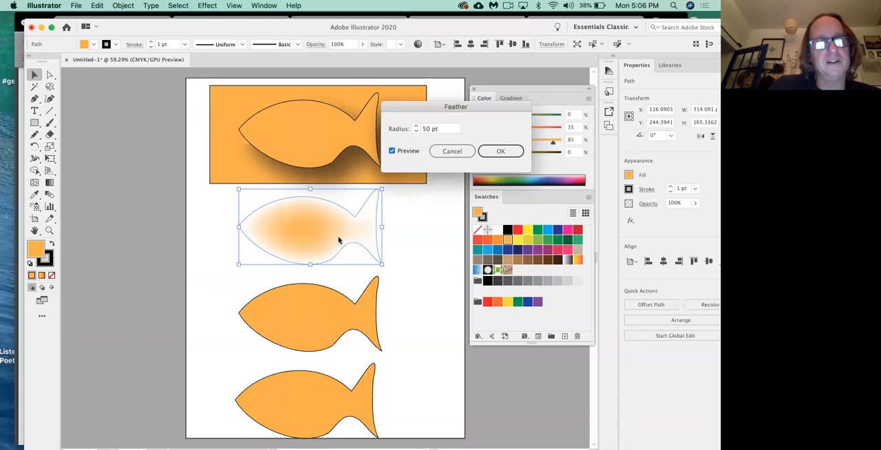
Step: Reduce the feather radius to 25 pt and apply the effect to the second fish
left_click(392, 150)
left_click(416, 131)
left_click(416, 131)
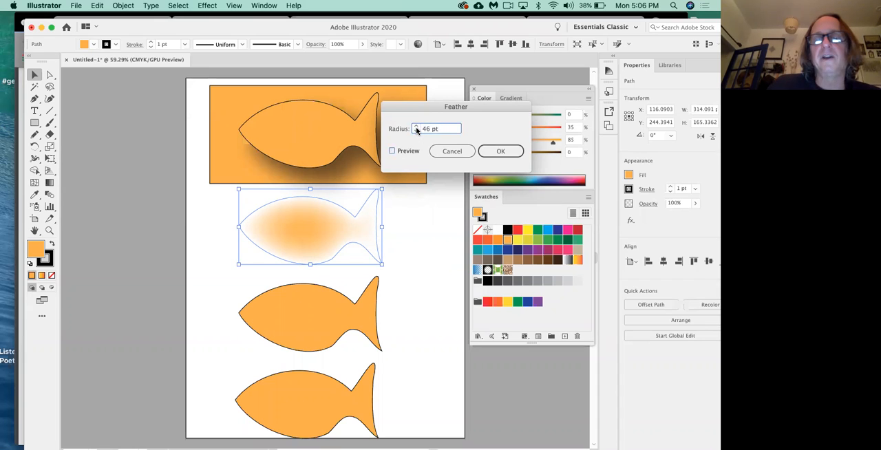
left_click(416, 131)
left_click(416, 131)
left_click(416, 131)
left_click(416, 130)
left_click(416, 130)
left_click(416, 131)
left_click(416, 131)
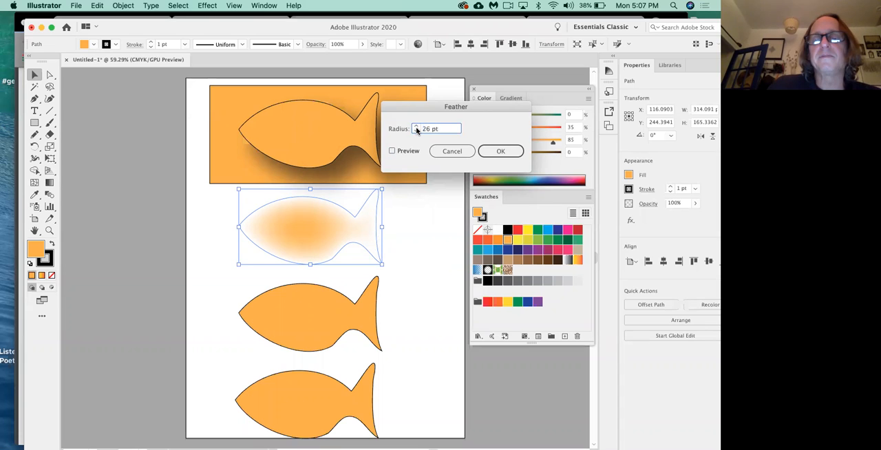
left_click(416, 131)
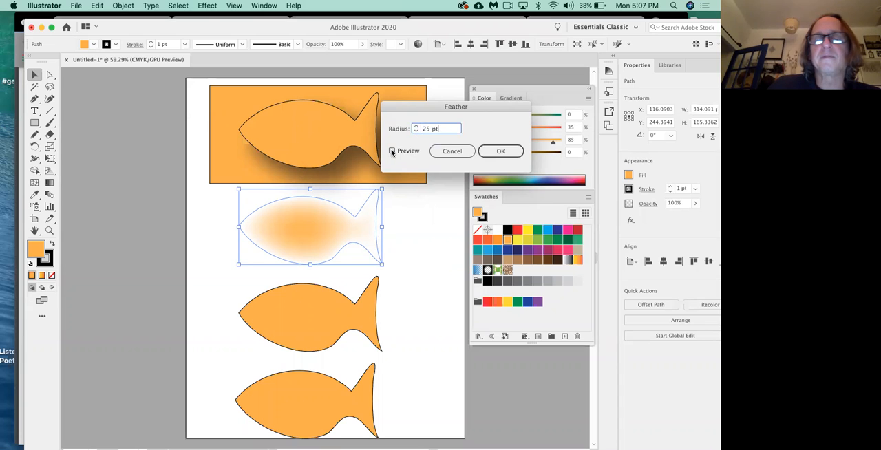
left_click(392, 152)
left_click(501, 151)
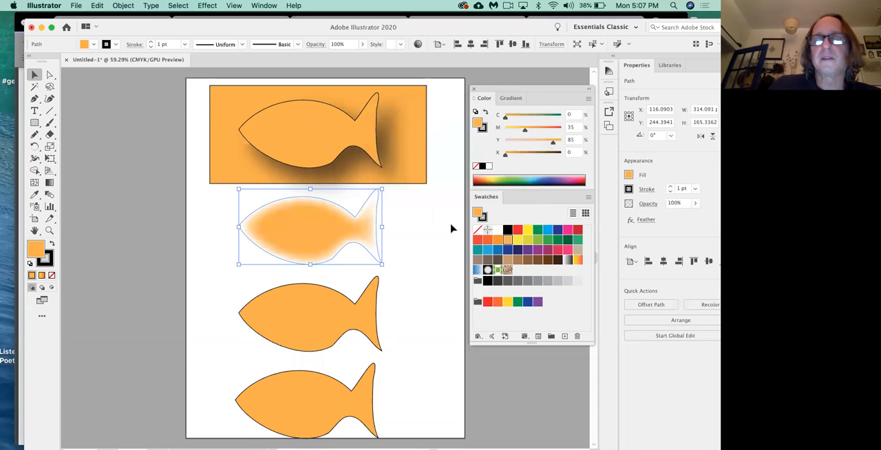
Step: Duplicate the orange rectangle straight down, placing the copy directly beneath the original over the feathered fish
left_click(418, 193)
left_click(416, 171)
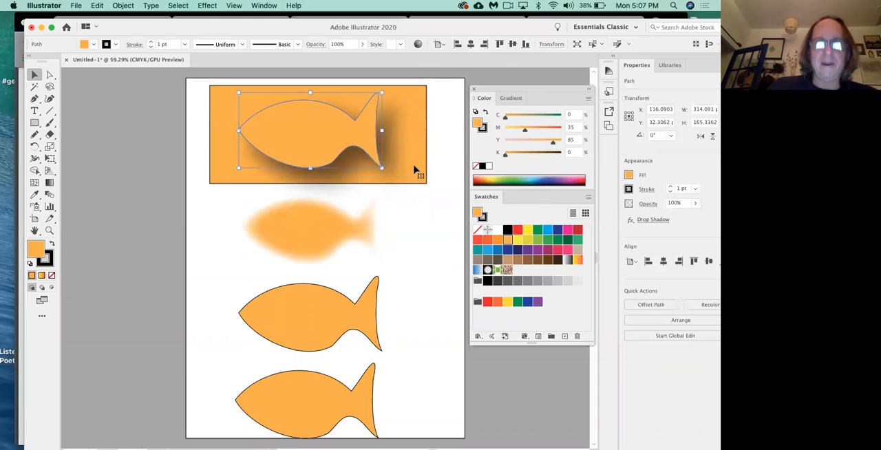
left_click(442, 144)
left_click(406, 142)
left_click(450, 138)
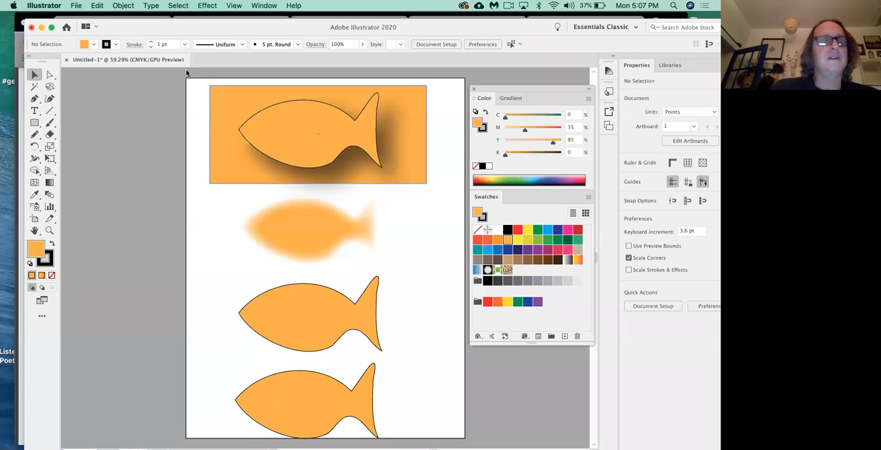
left_click(217, 178)
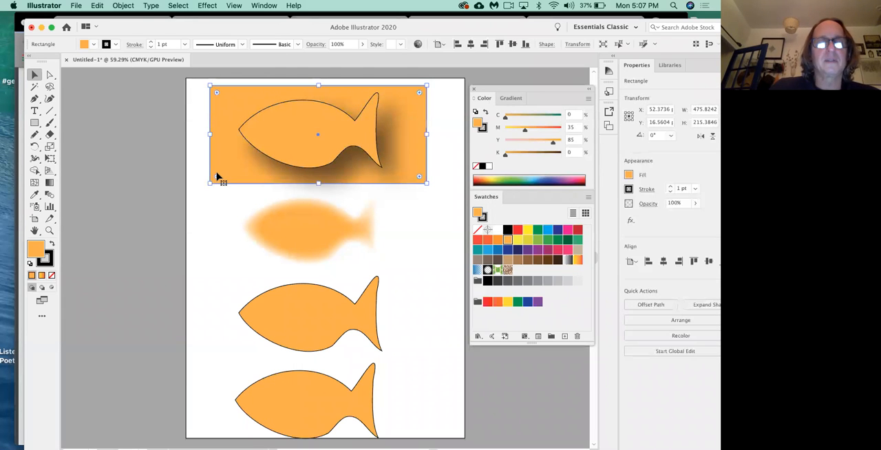
left_click_drag(218, 178, 216, 273)
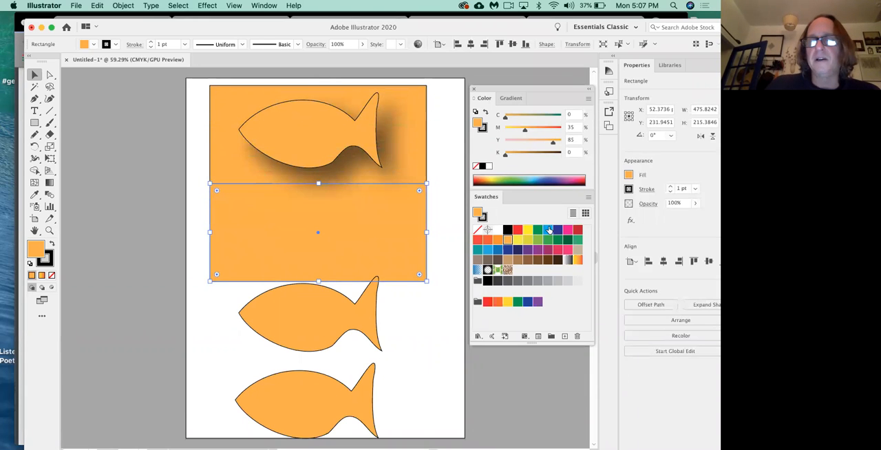
Step: Fill the copied rectangle with cyan blue behind the feathered fish and shift the third fish slightly down, clear of it
left_click(549, 230)
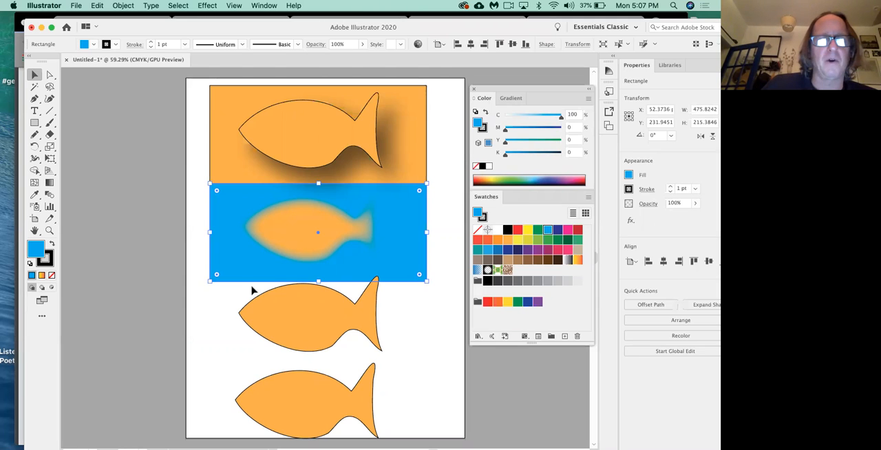
left_click(289, 315)
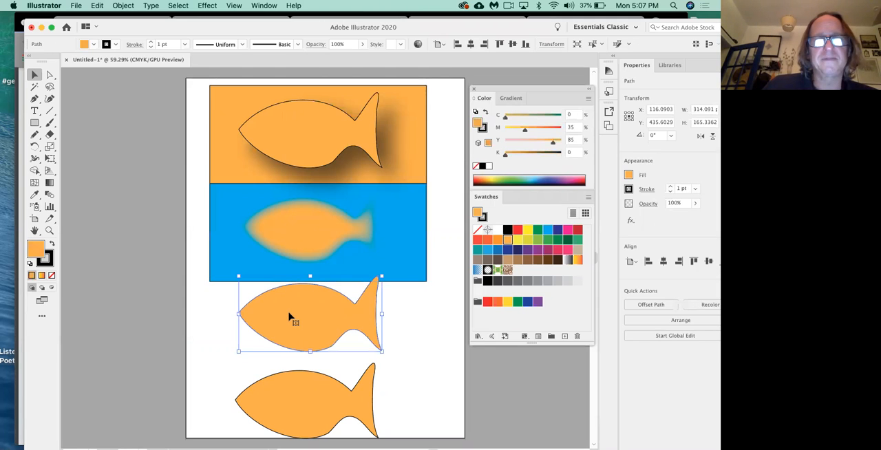
scroll(307, 325, "down", 5)
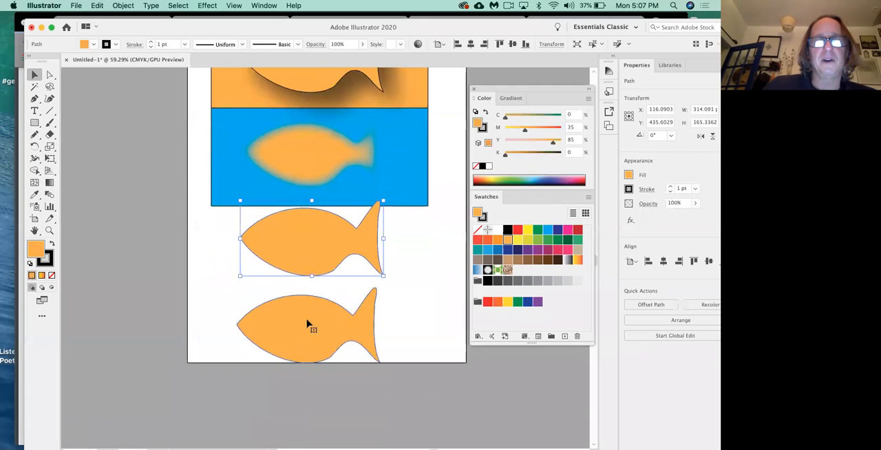
left_click_drag(304, 201, 304, 209)
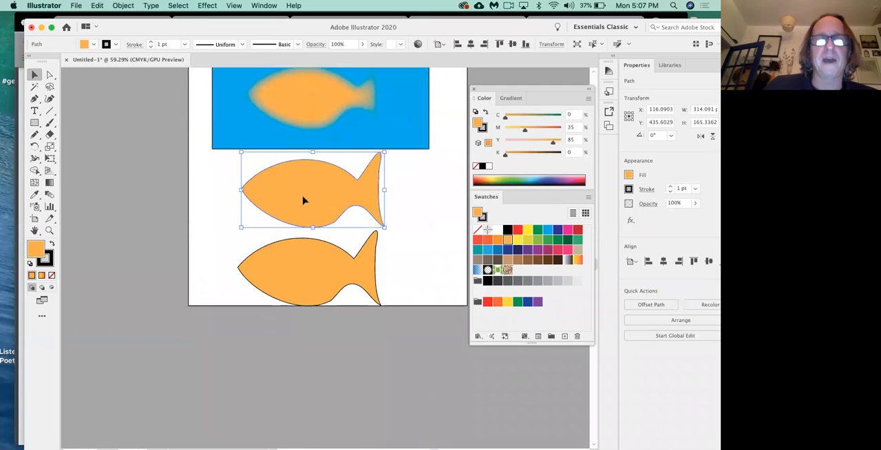
Step: Apply an Inner Glow effect to the third fish in Screen mode with 75% opacity and a 27 pt blur from the edge
left_click(210, 6)
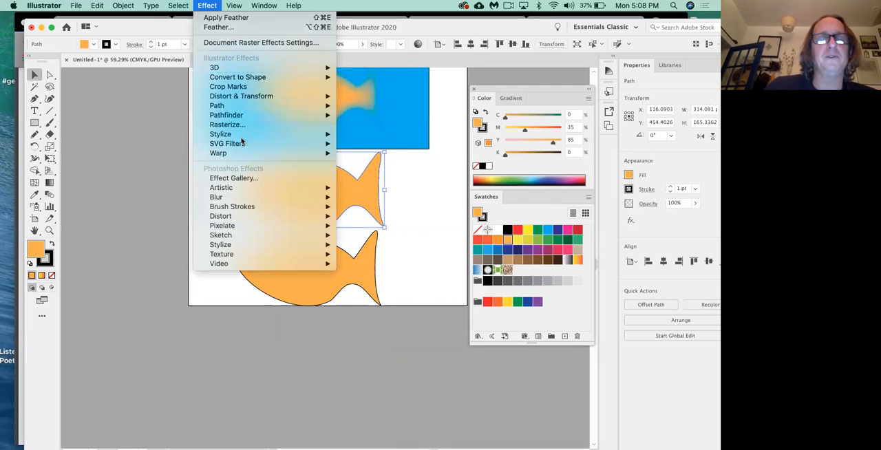
mouse_move(241, 137)
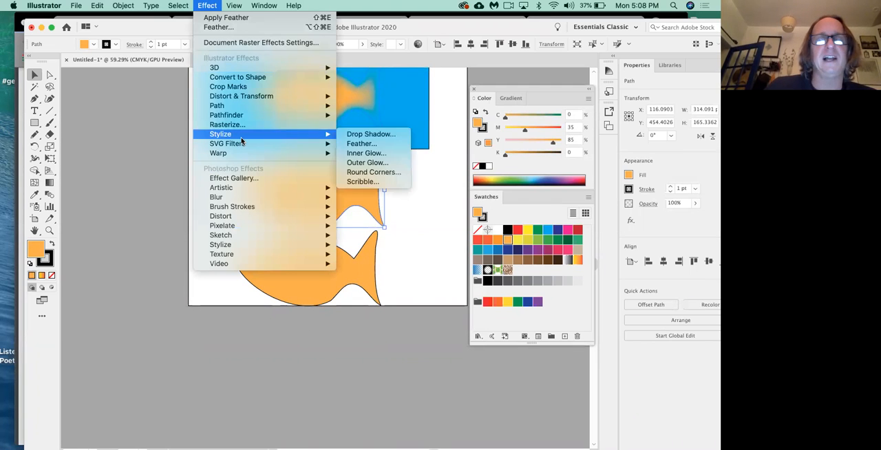
left_click(353, 153)
left_click_drag(449, 205, 441, 144)
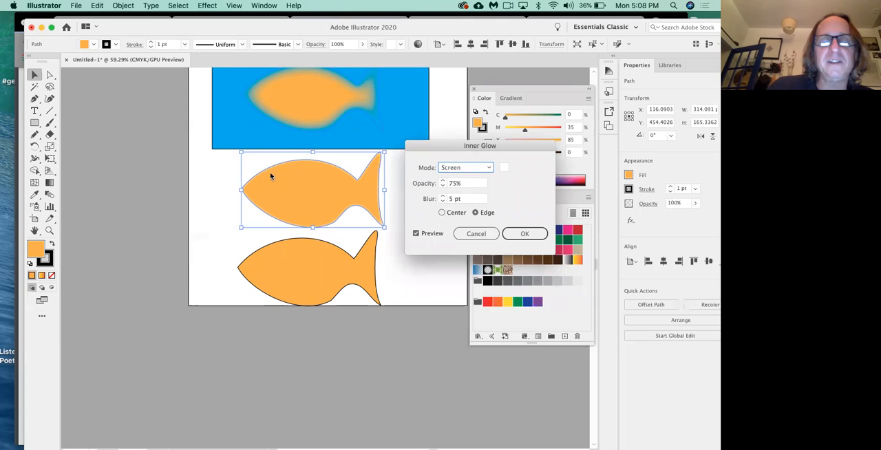
left_click(443, 197)
left_click(443, 197)
left_click(442, 197)
left_click(443, 197)
left_click(443, 197)
left_click(443, 197)
left_click(443, 197)
left_click(442, 197)
left_click(442, 197)
left_click(443, 196)
left_click(443, 197)
left_click(443, 197)
left_click(443, 197)
left_click(443, 197)
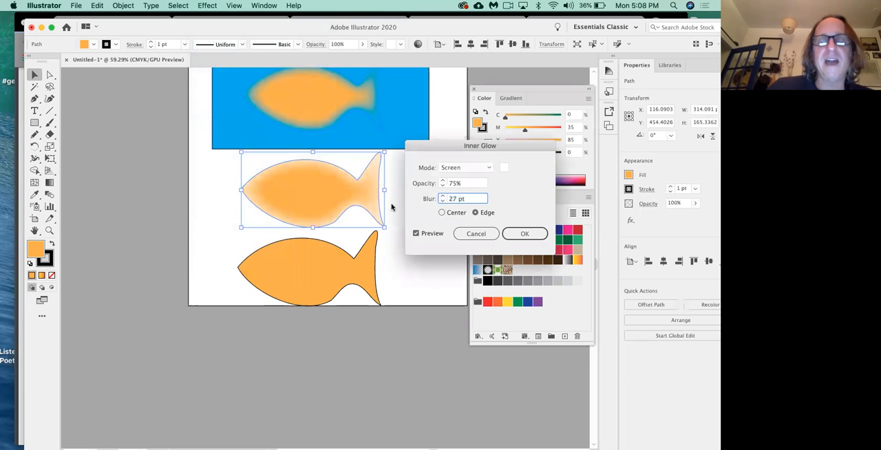
left_click(517, 233)
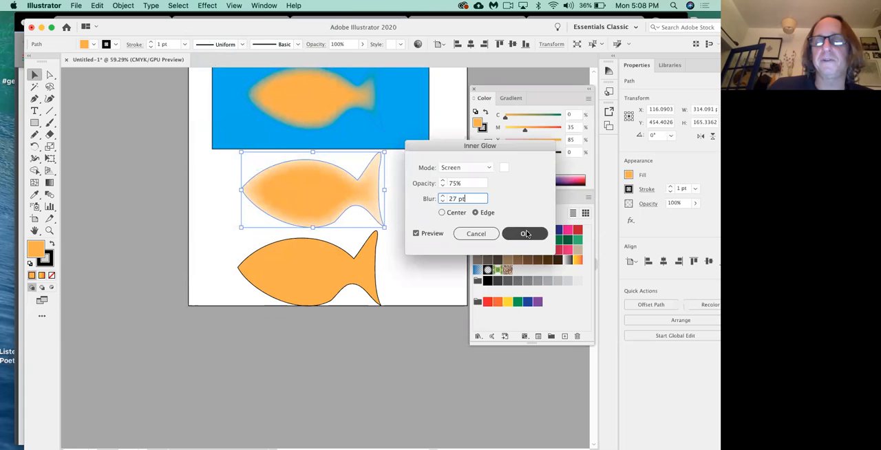
Step: Remove the outline stroke from the third fish and reposition the fish just below the blue rectangle
mouse_move(345, 206)
left_mouse_down()
mouse_move(324, 171)
mouse_move(256, 124)
mouse_move(274, 123)
left_mouse_up()
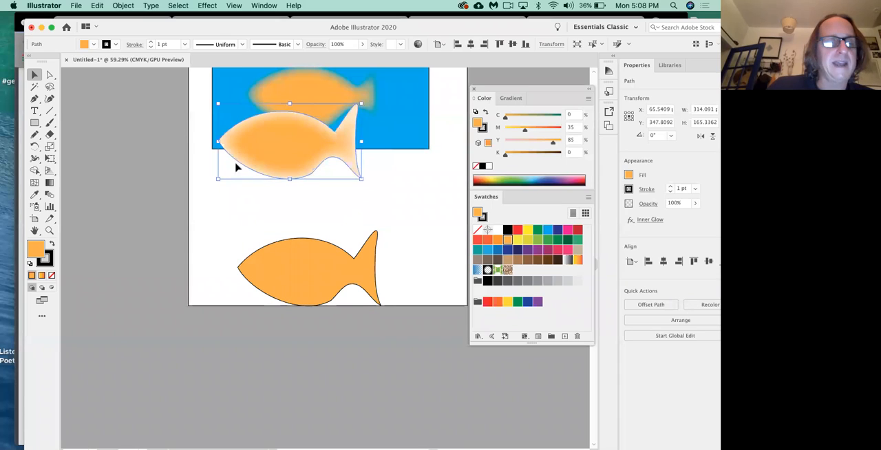
left_click(51, 259)
left_click(52, 275)
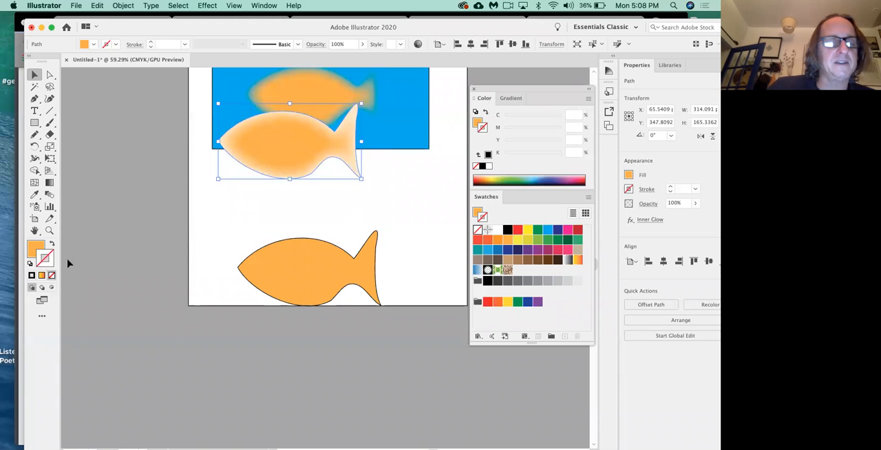
left_click(211, 223)
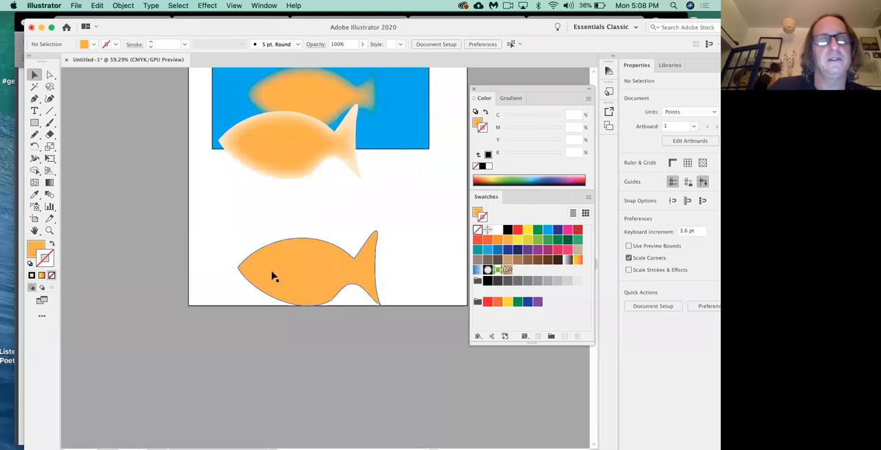
left_click(288, 146)
left_click_drag(289, 170, 302, 215)
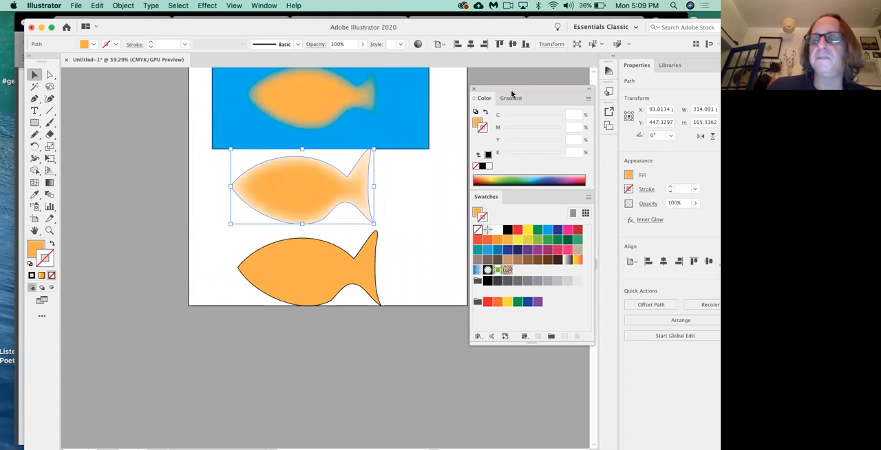
Step: Display the third fish's appearance attributes and reopen its Inner Glow effect for editing
left_click(270, 6)
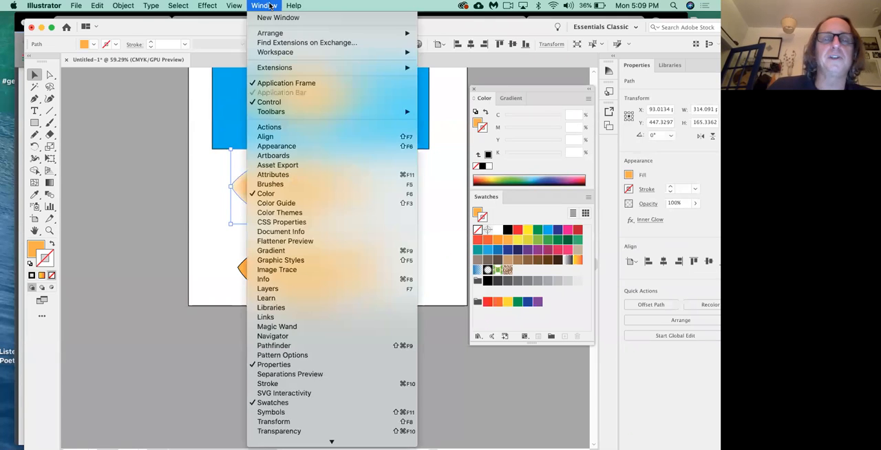
left_click(279, 146)
left_click_drag(456, 379, 452, 159)
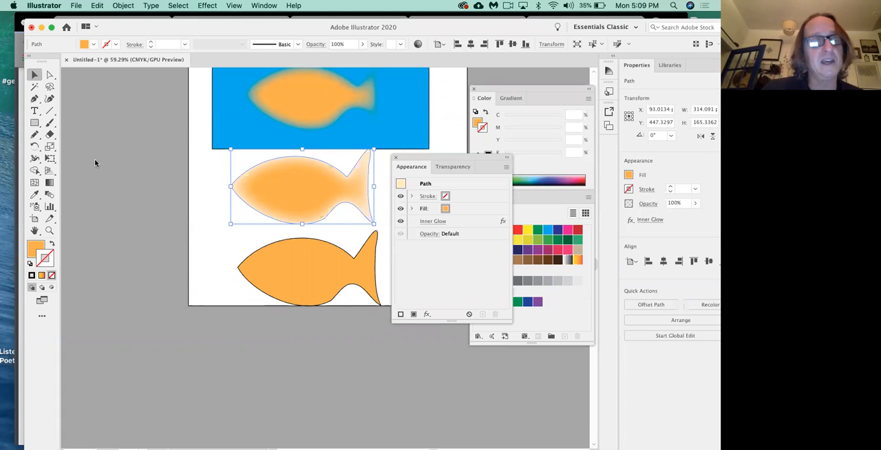
left_click(431, 221)
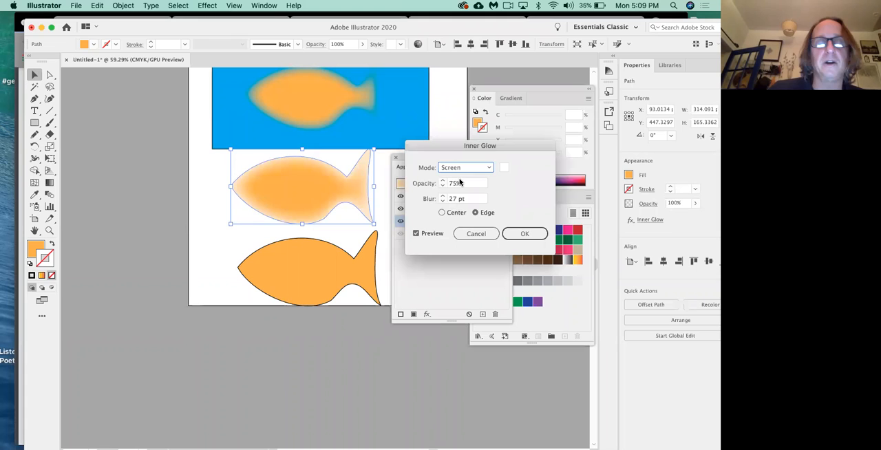
left_click(134, 156)
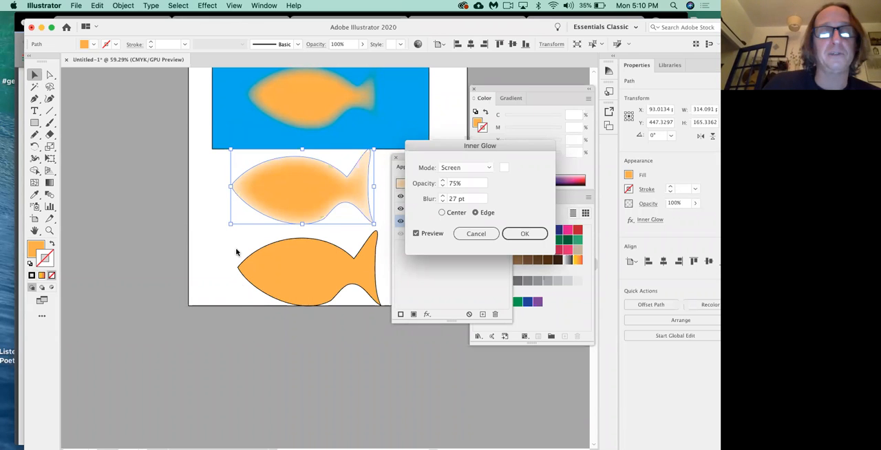
Step: Set the third fish's inner glow colour to yellow, FFFF39
left_click(506, 170)
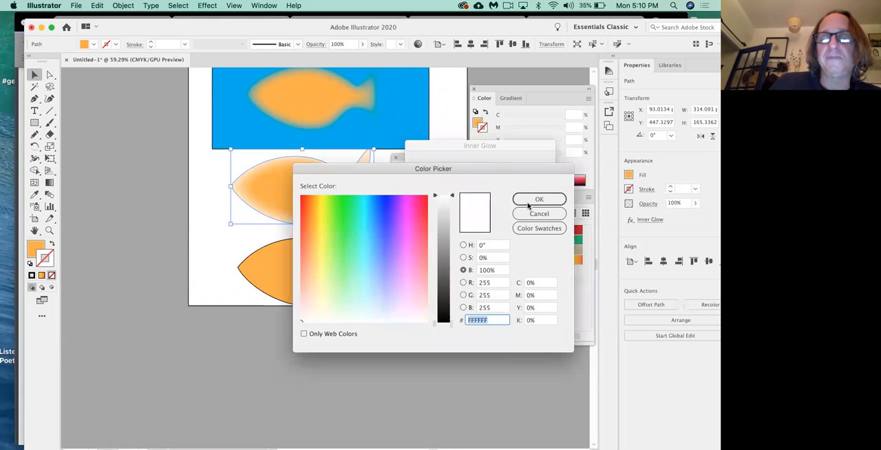
left_click(539, 213)
left_click(506, 171)
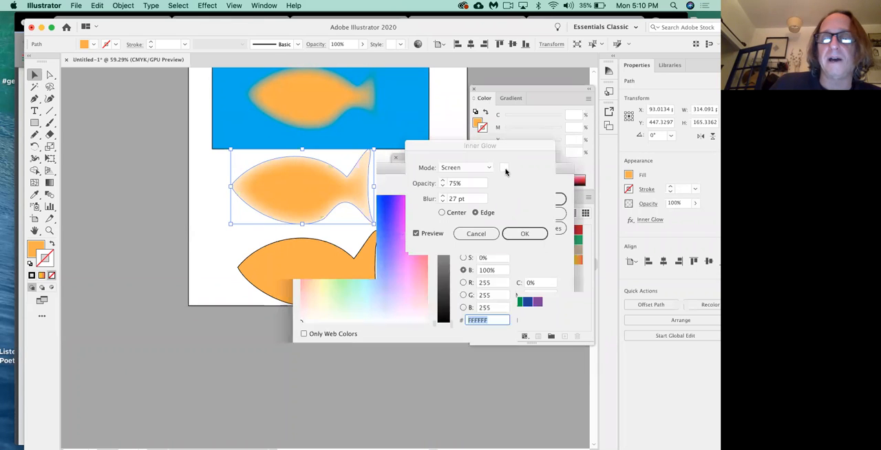
left_click(321, 221)
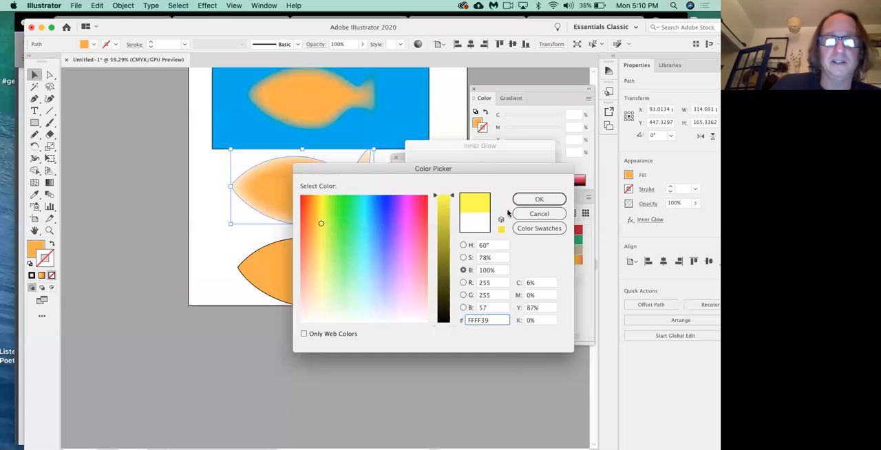
left_click(540, 199)
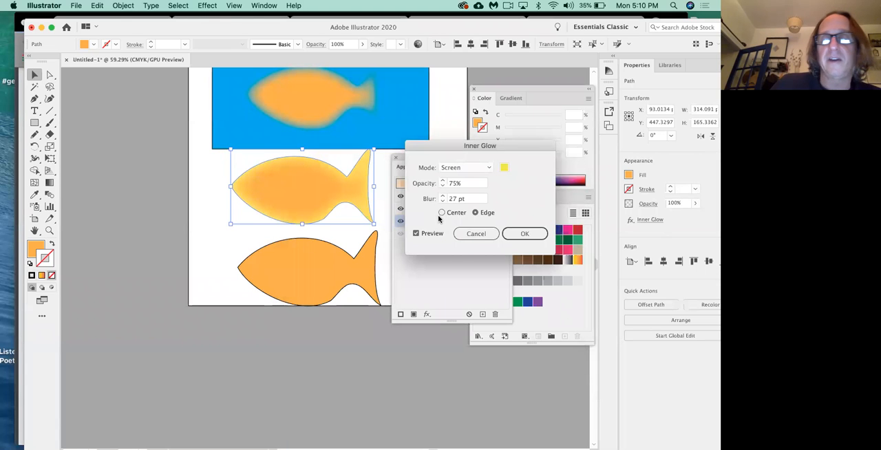
Step: Increase the inner glow's blur to 34 pt and apply the edited effect to the third fish
left_click(443, 196)
left_click(443, 196)
left_click(443, 196)
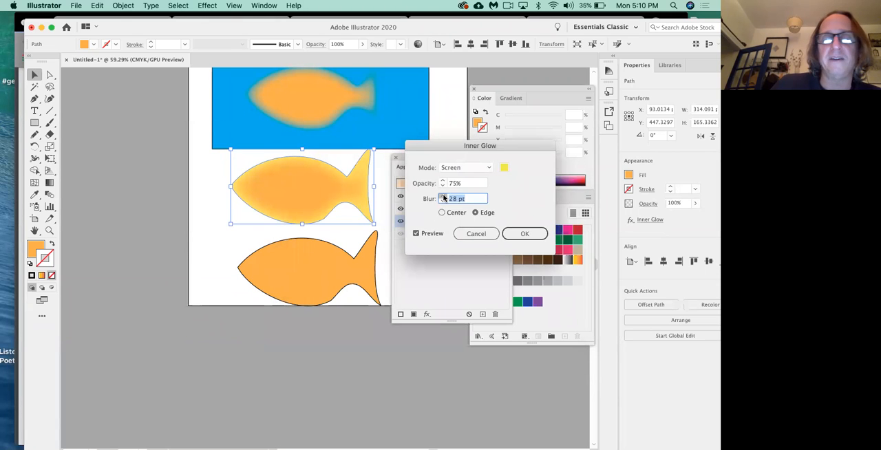
left_click(443, 197)
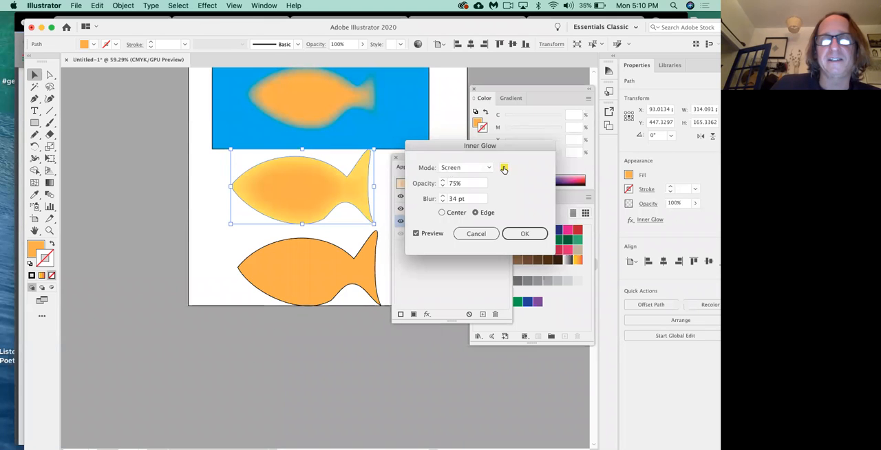
left_click(534, 237)
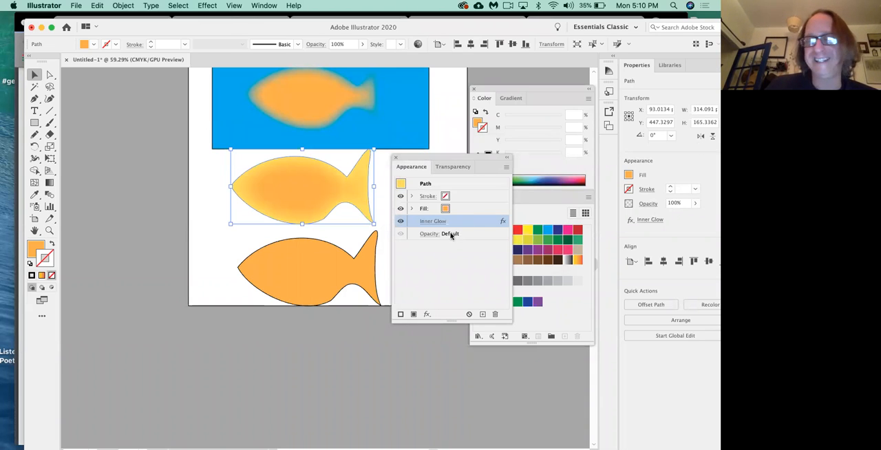
Step: Duplicate the bottom fish to the left, mostly off the artboard, and nudge the original slightly up and left
left_click(270, 292)
mouse_move(270, 289)
left_mouse_down()
mouse_move(86, 258)
mouse_move(98, 283)
mouse_move(102, 274)
left_mouse_up()
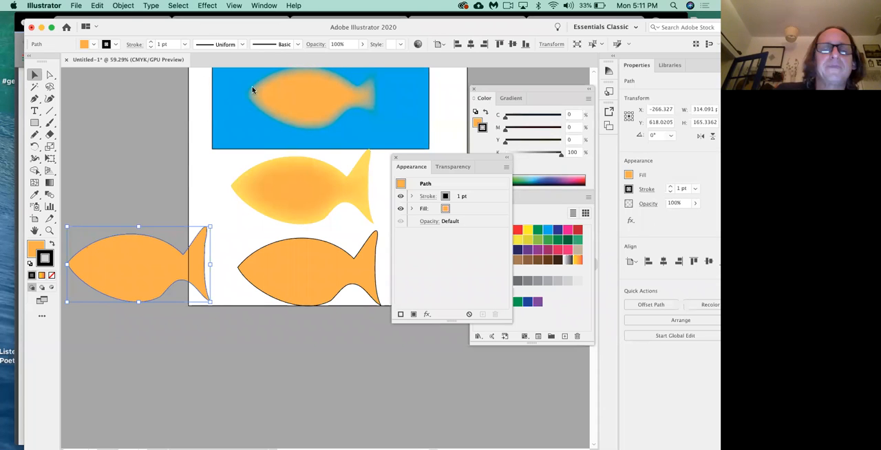
left_click(309, 264)
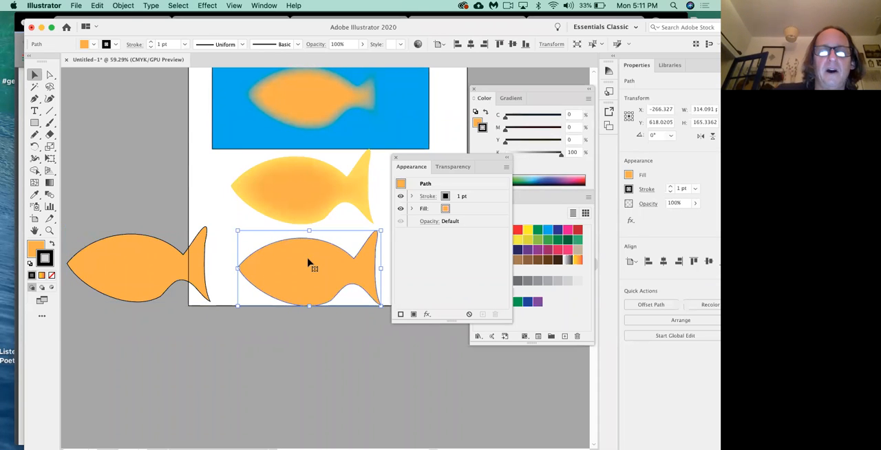
left_click_drag(302, 269, 300, 265)
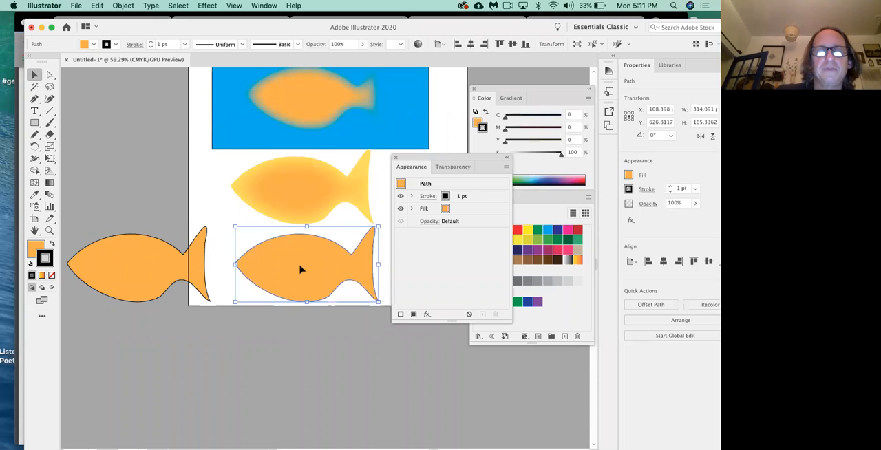
Step: Uncover the bottom fish at 100% zoom and move the third and bottom fish slightly up the artboard
key("super+1")
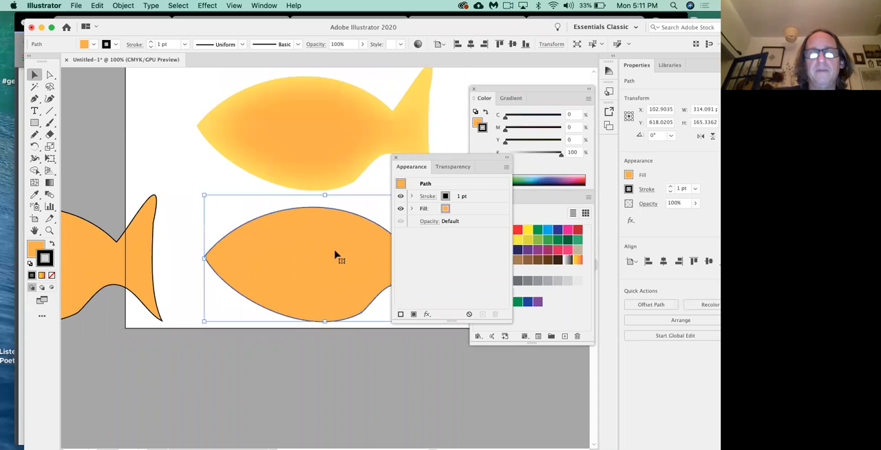
left_click_drag(444, 159, 505, 145)
left_click_drag(340, 155, 341, 128)
left_click_drag(320, 269, 311, 241)
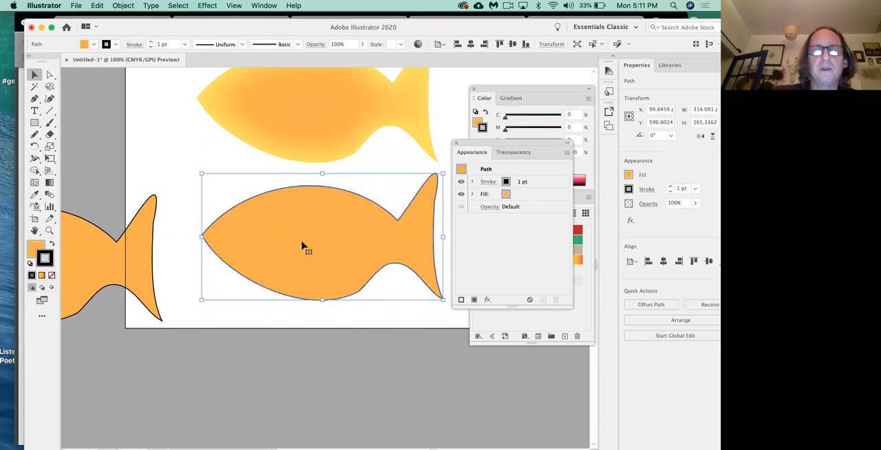
Step: Start an Inner Glow effect on the bottom fish and set its blending mode to Multiply
left_click(210, 6)
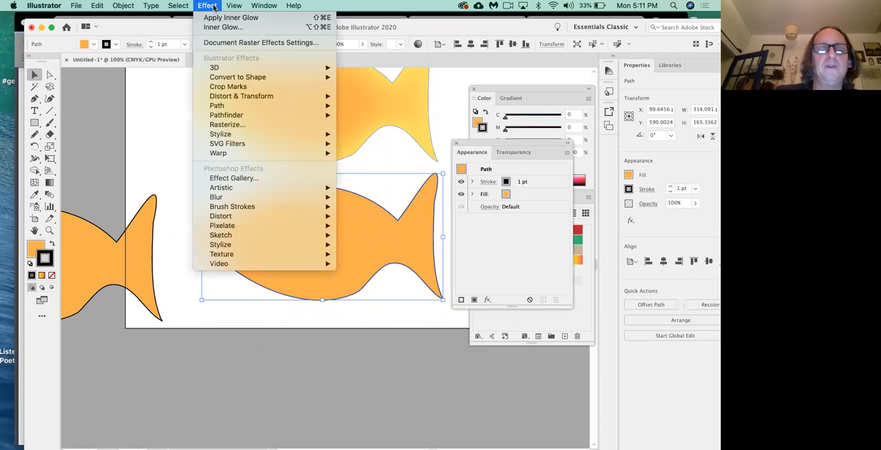
mouse_move(269, 134)
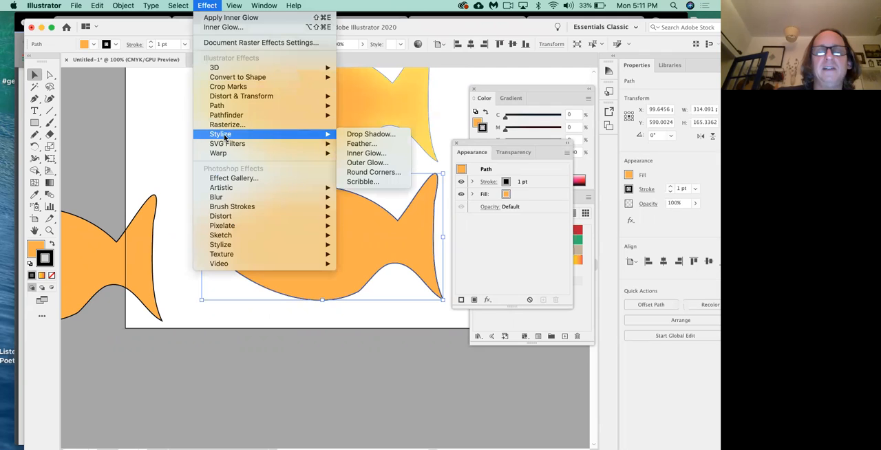
left_click(381, 153)
left_click_drag(434, 144, 370, 144)
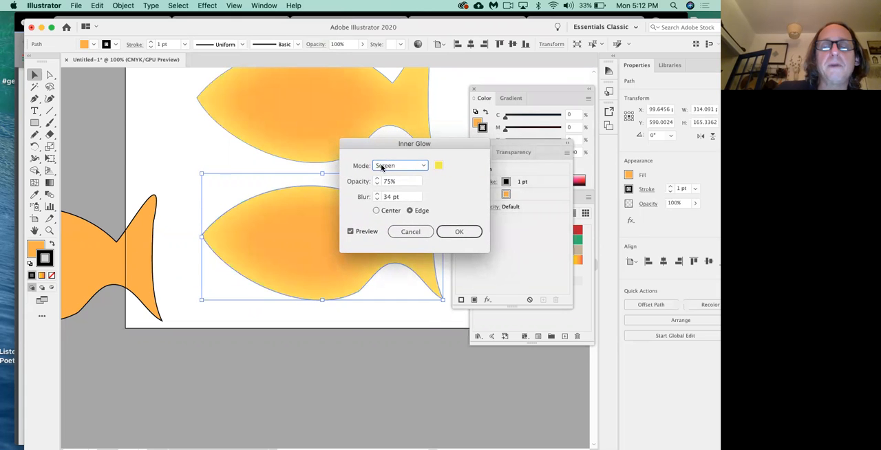
left_click(387, 167)
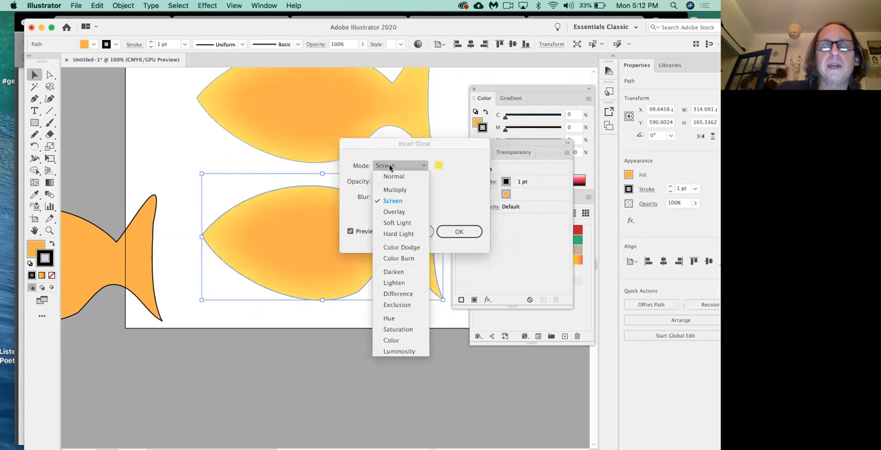
left_click(394, 201)
left_click(409, 166)
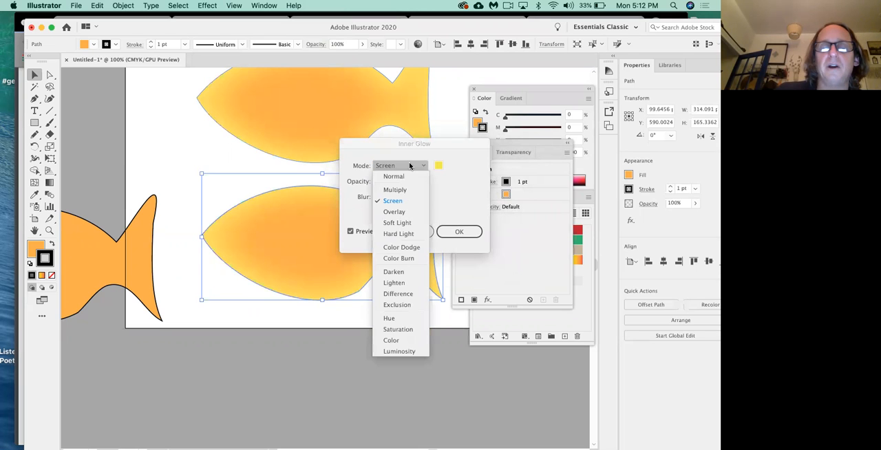
left_click(402, 190)
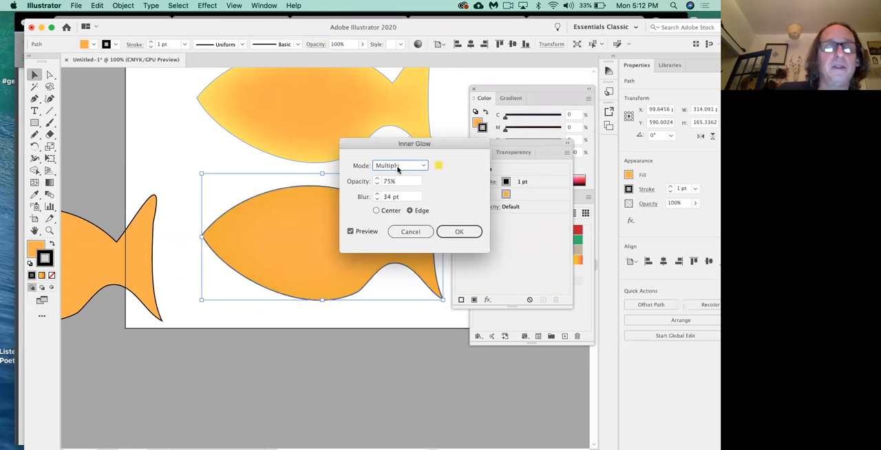
Step: Try dark olive 544F15 as the inner glow colour and uncover the bottom fish to preview it
left_click(440, 167)
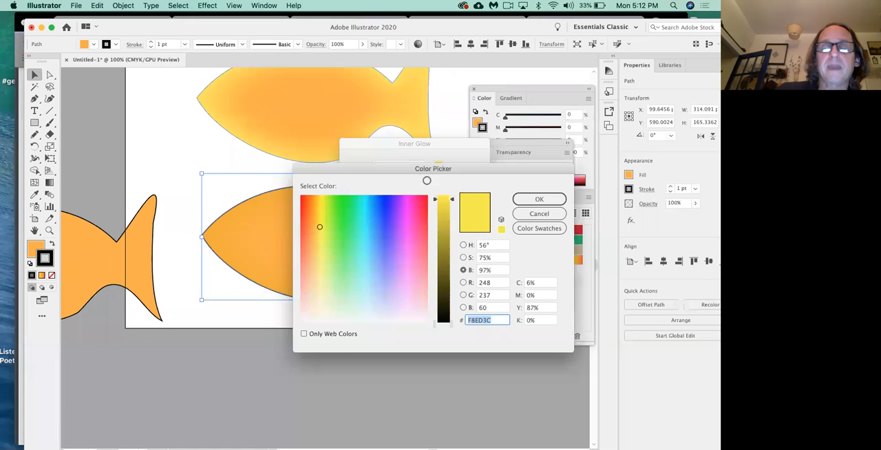
left_click(448, 256)
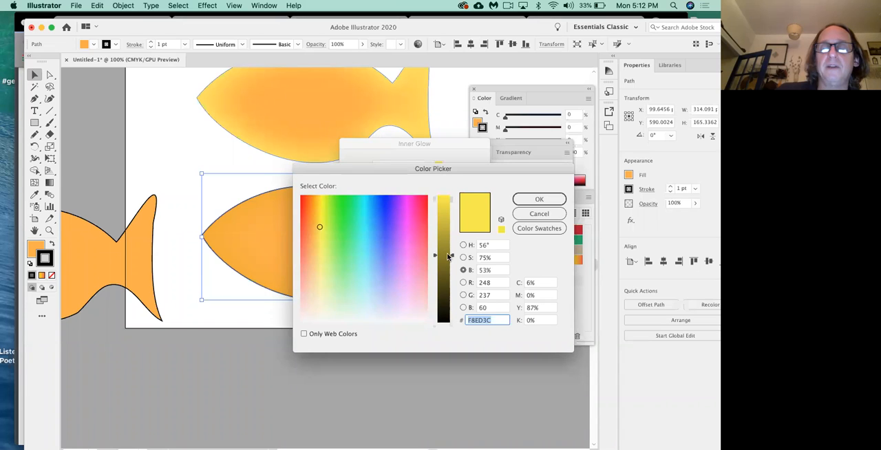
left_click(447, 282)
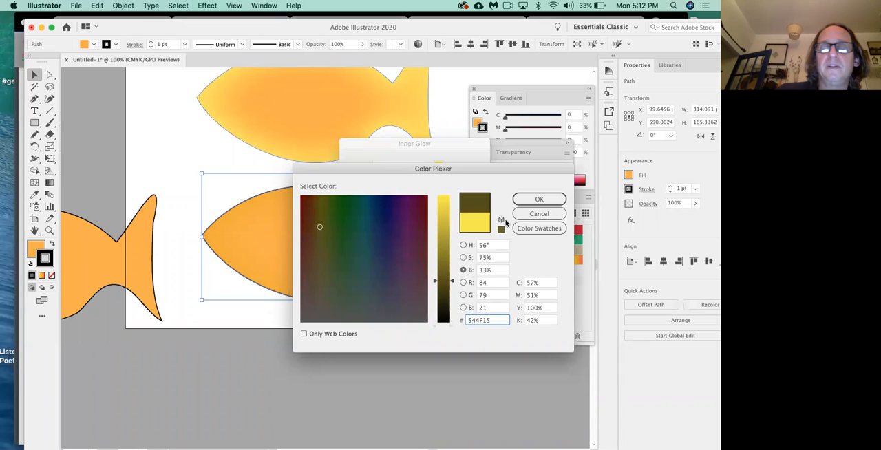
left_click(539, 199)
left_click_drag(406, 144, 402, 78)
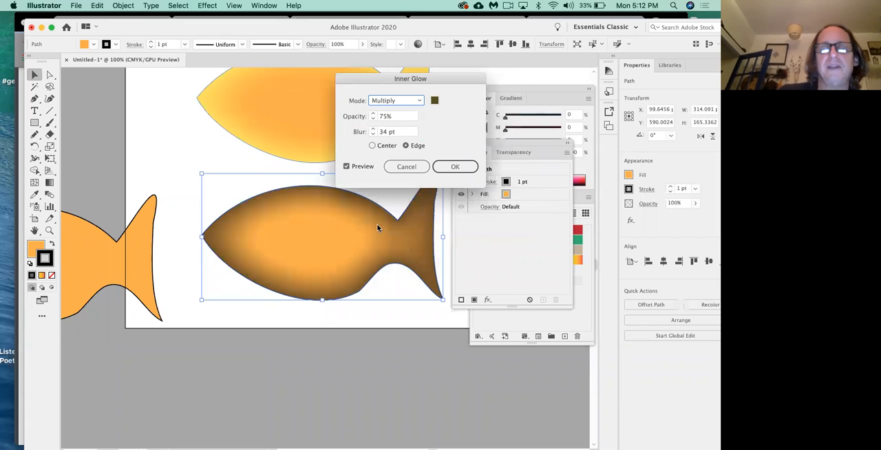
Step: Set the bottom fish's inner glow colour to the reddish brown B23E16
left_click(435, 101)
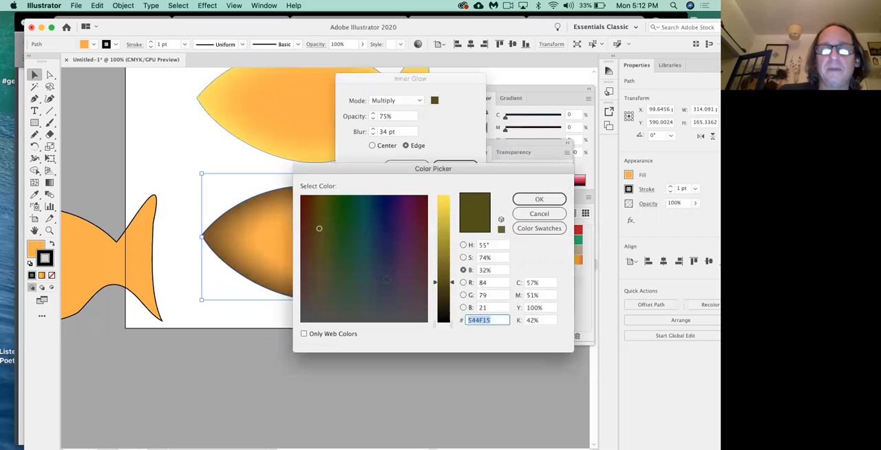
left_click(341, 279)
left_click(469, 259)
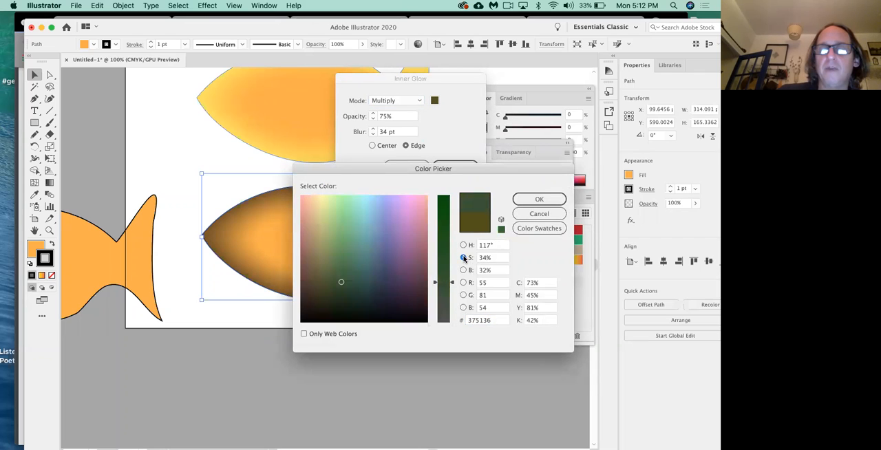
left_click(304, 205)
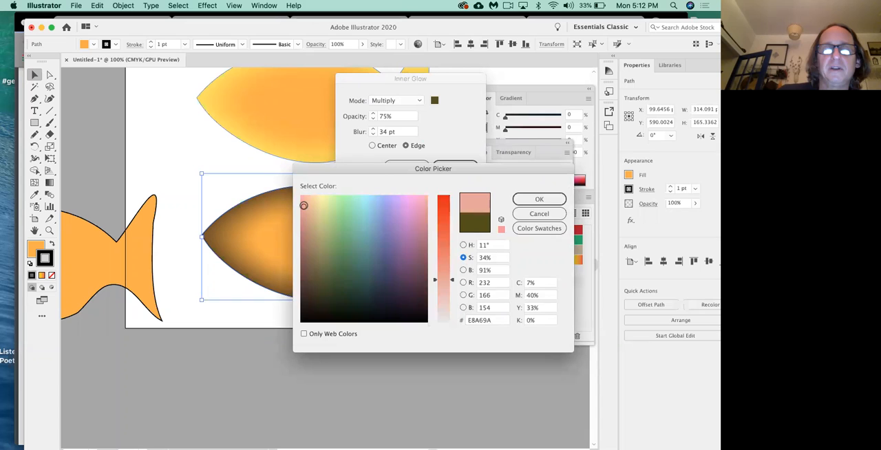
left_click(444, 211)
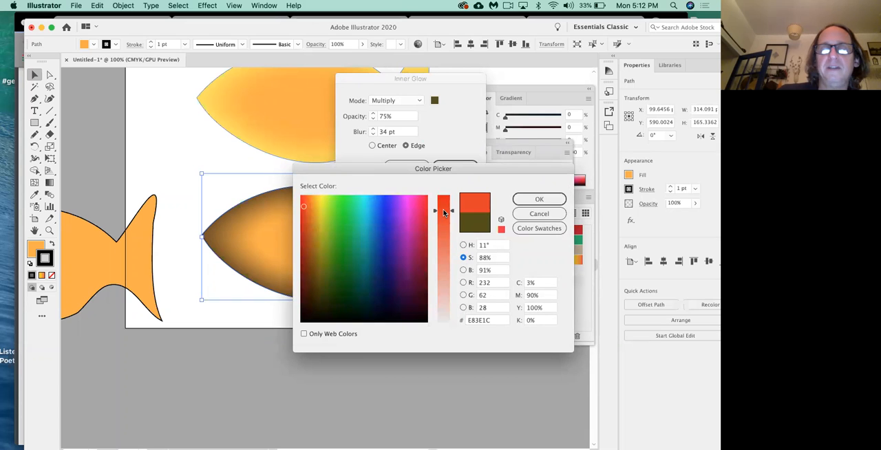
left_click(307, 265)
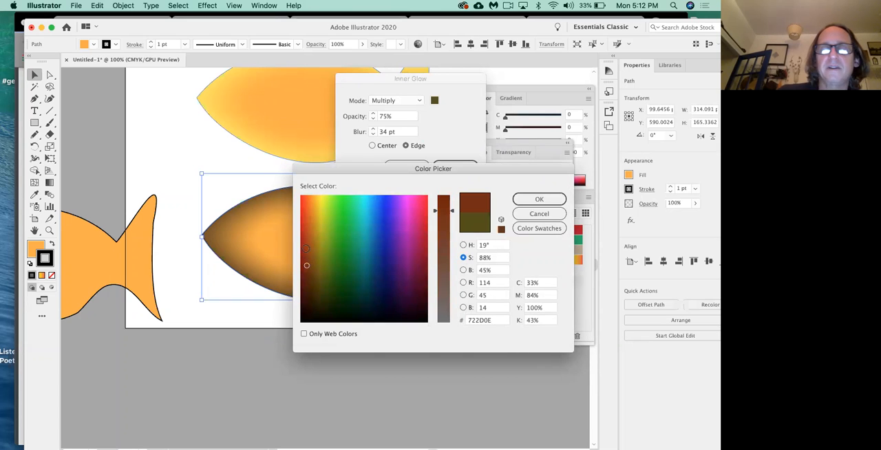
left_click(305, 247)
left_click(306, 233)
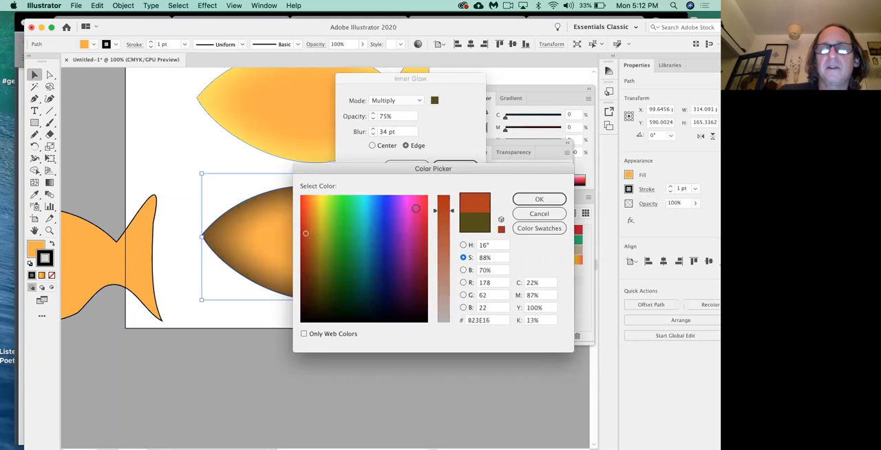
left_click(538, 205)
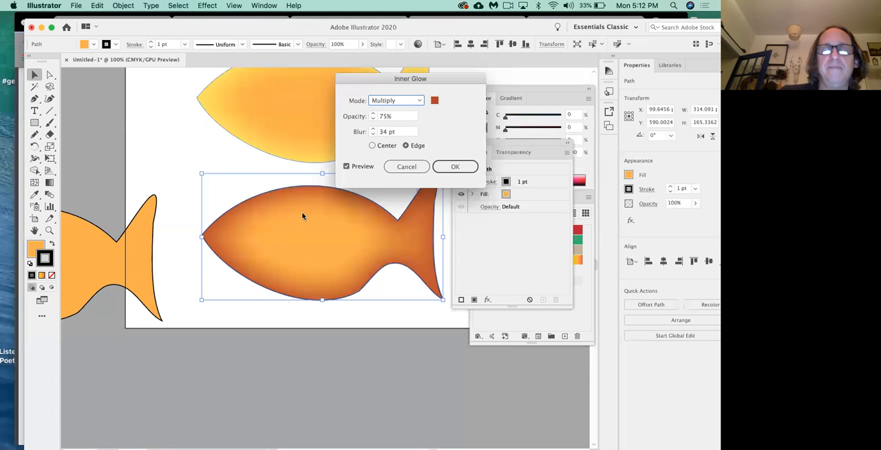
Step: Try lower and higher inner glow strengths on the bottom fish, ending at 100% opacity and 50 pt blur
left_click(372, 120)
left_click(372, 120)
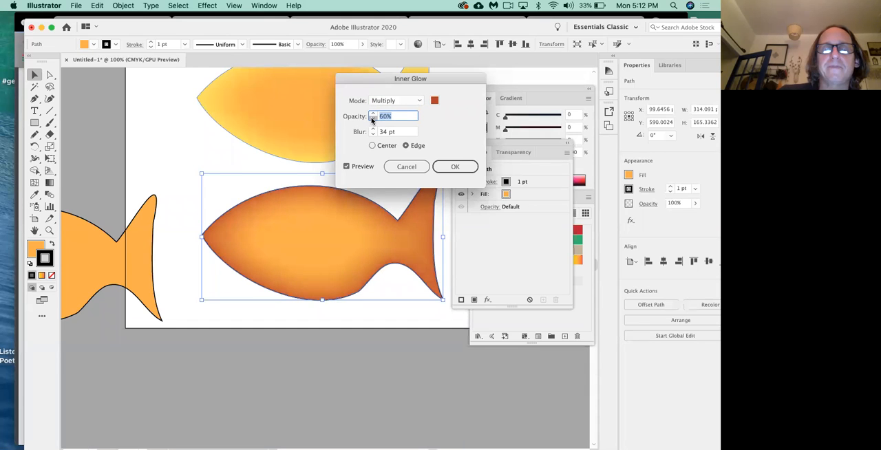
key("Tab")
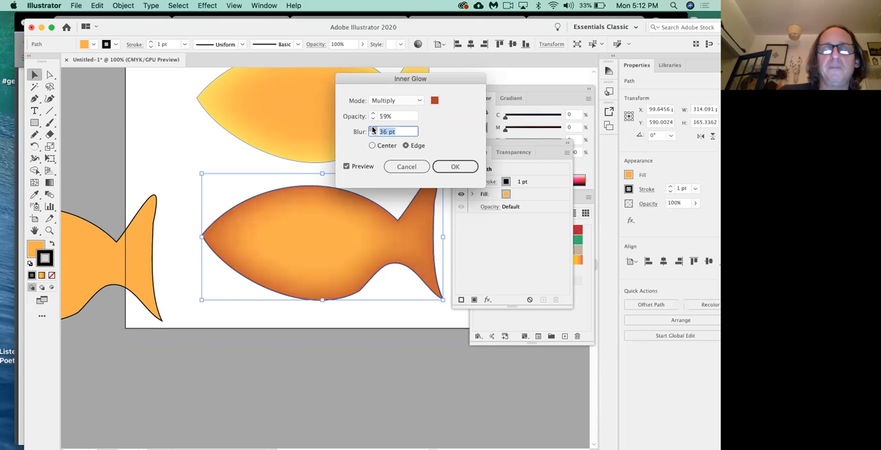
left_click(373, 129)
left_click(372, 130)
left_click(373, 130)
left_click(372, 130)
left_click(372, 130)
left_click(373, 130)
left_click(373, 129)
left_click(373, 129)
left_click(373, 114)
left_click(373, 114)
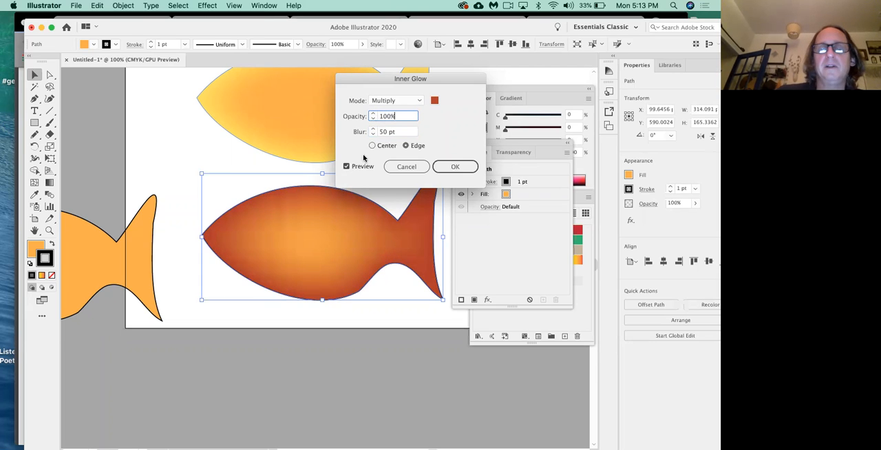
Step: Set the inner glow's blur to 30 pt and opacity to 70%, and apply the effect to the bottom fish
left_click(374, 134)
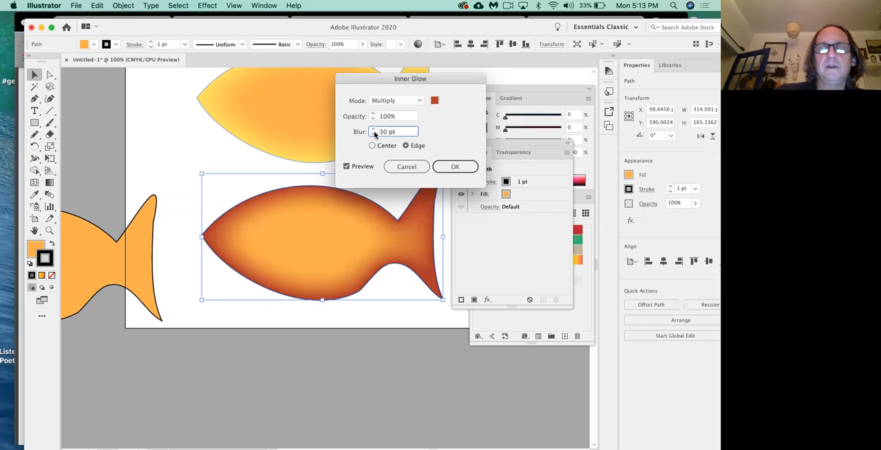
left_click(373, 119)
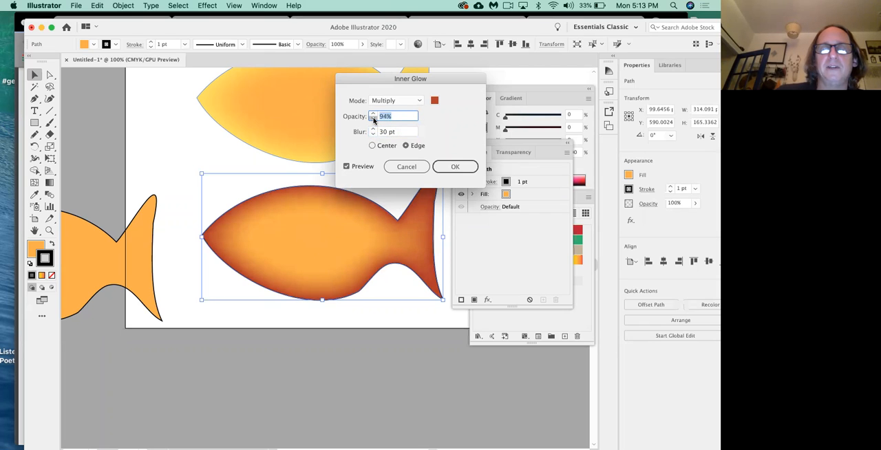
left_click(374, 120)
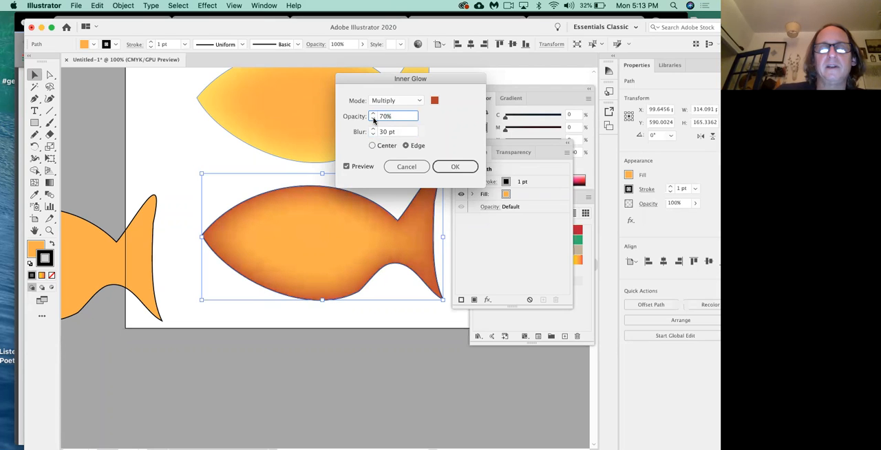
left_click(454, 167)
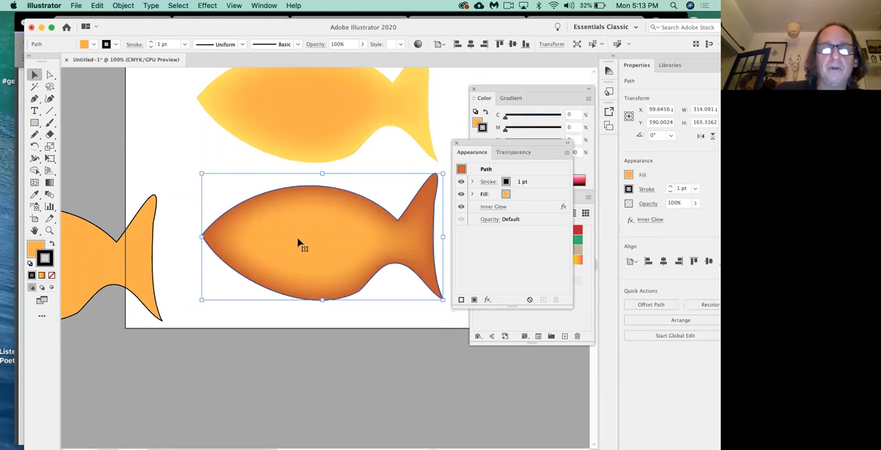
Step: Compare the third and bottom fish, check the effects section of the class outline in Chrome, and return to Illustrator
left_click(309, 119)
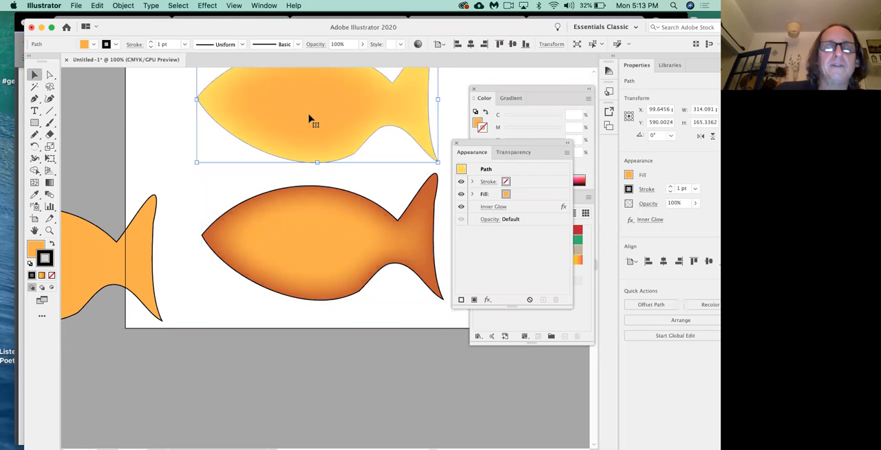
left_click(309, 239)
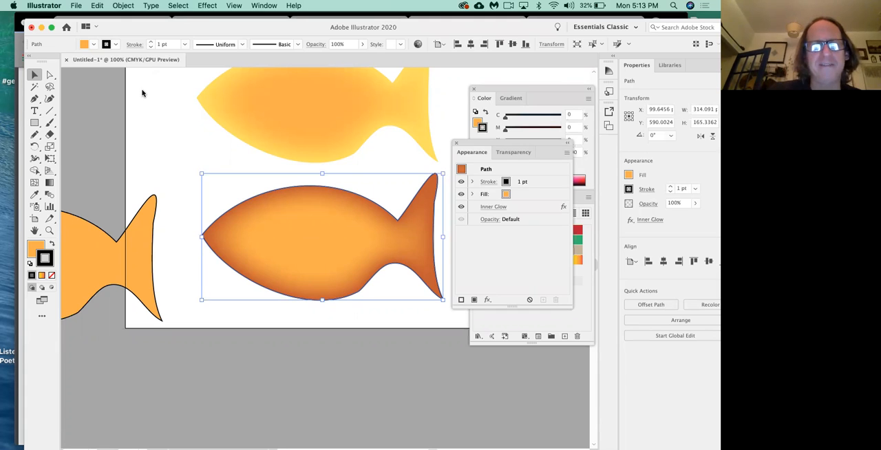
key("super+Tab")
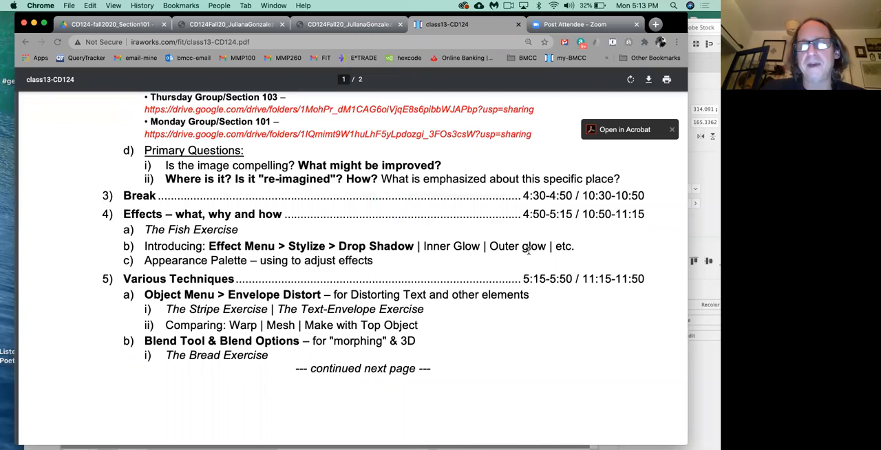
key("super+Tab")
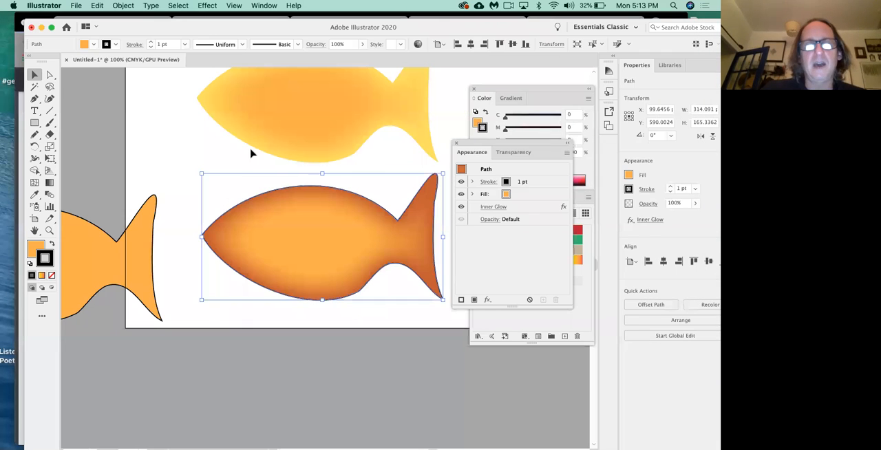
left_click(205, 5)
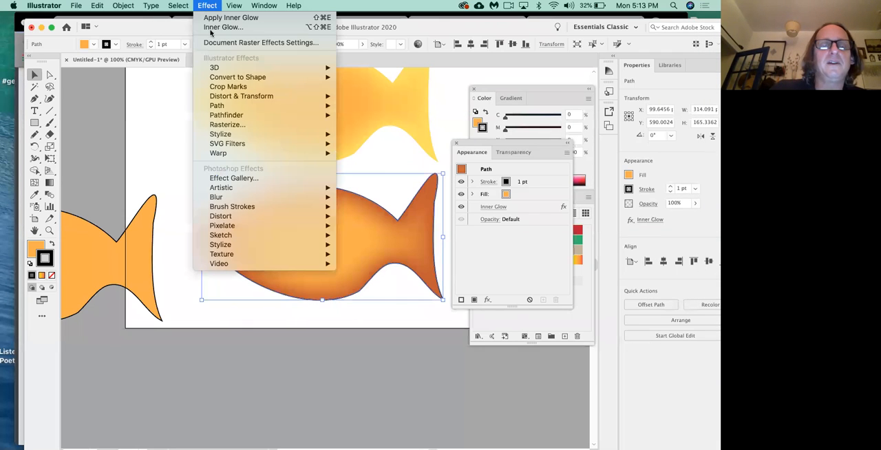
mouse_move(226, 134)
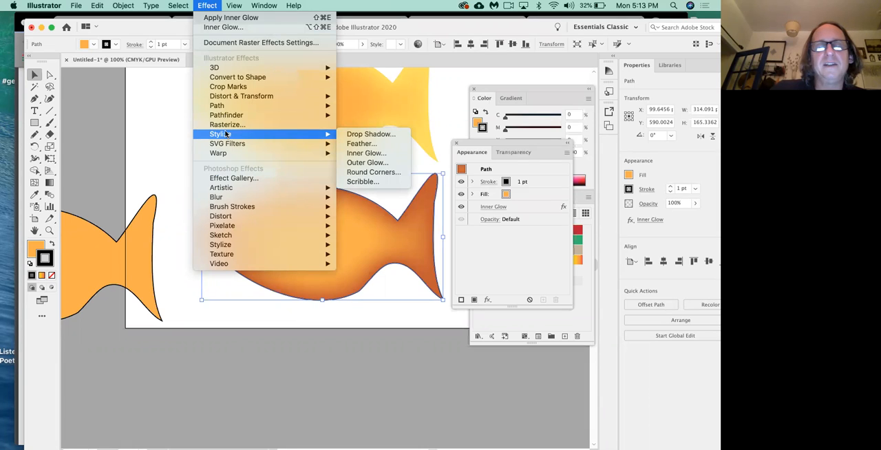
left_click(178, 147)
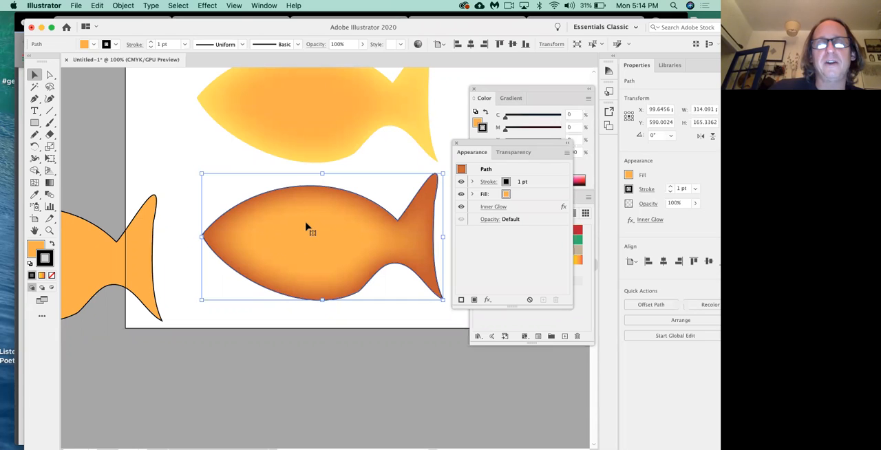
Step: Add a Drop Shadow to the bottom fish with Multiply mode, 50% opacity, 30 pt X and Y offsets and 20 pt blur
left_click(207, 5)
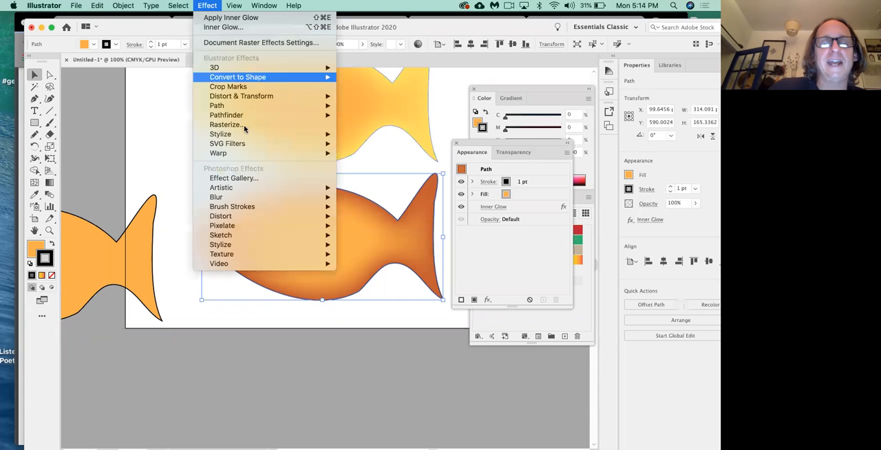
mouse_move(271, 133)
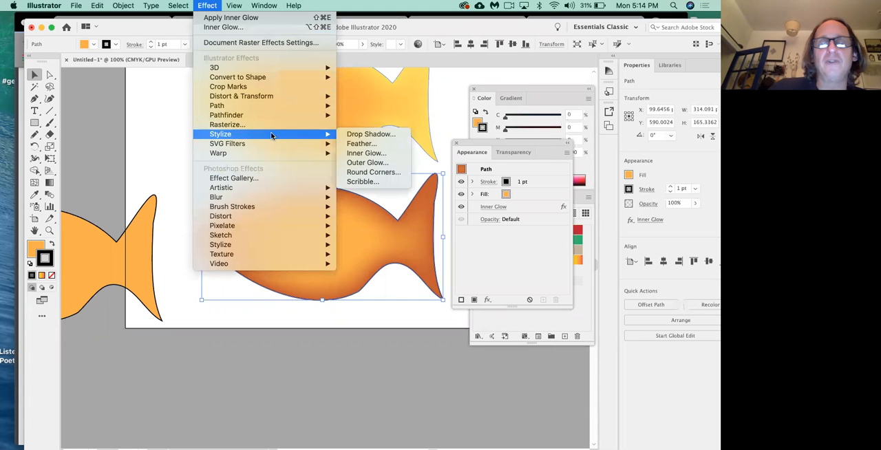
left_click(362, 135)
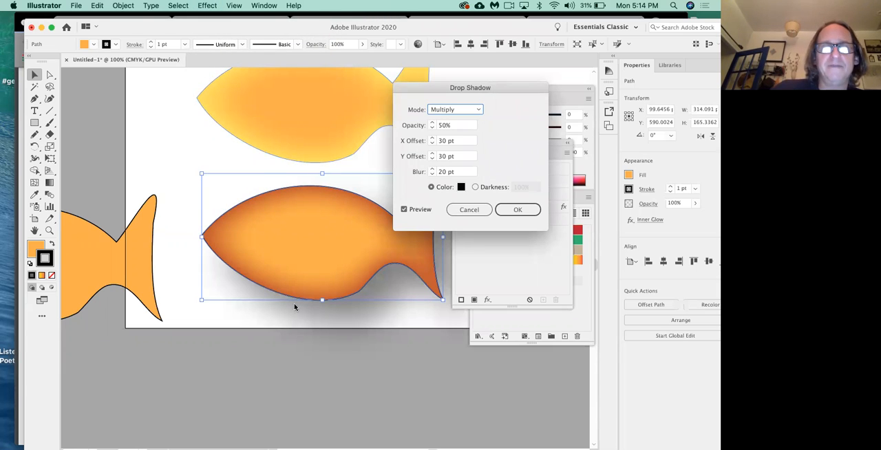
mouse_move(440, 90)
left_mouse_down()
mouse_move(487, 76)
mouse_move(424, 86)
left_mouse_up()
left_click(511, 207)
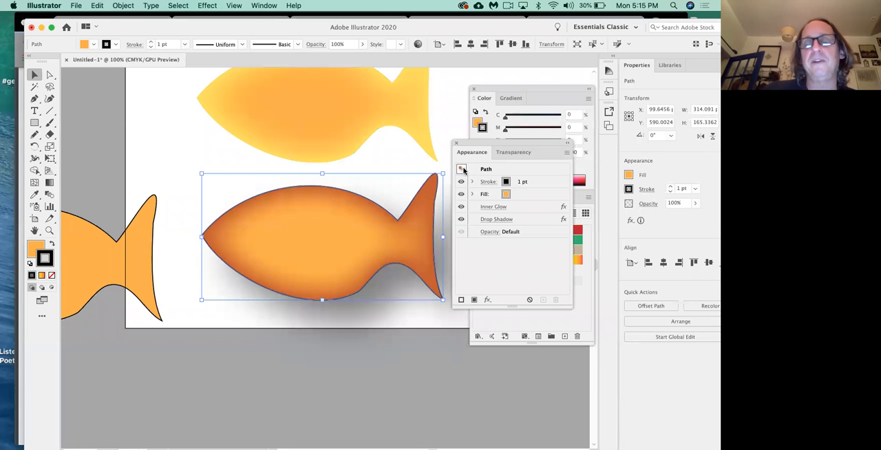
Step: Close and redisplay the Appearance panel, and reposition it over the bottom fish's tail so most of the fish shows
left_click(457, 142)
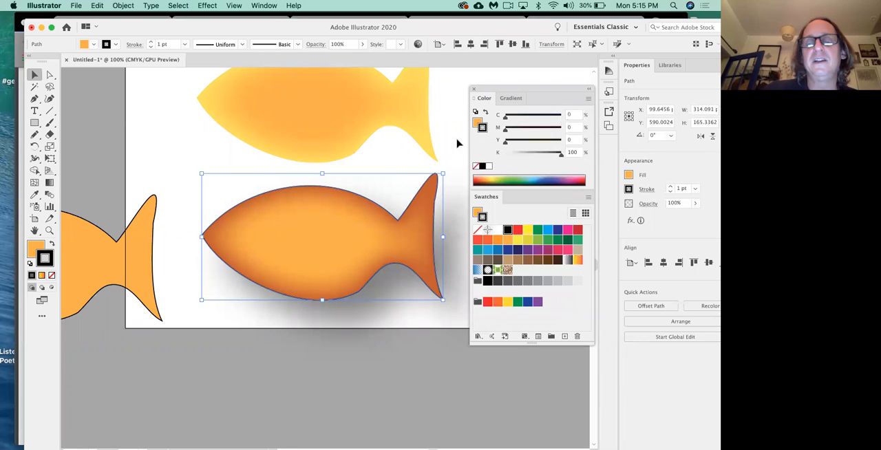
left_click(264, 6)
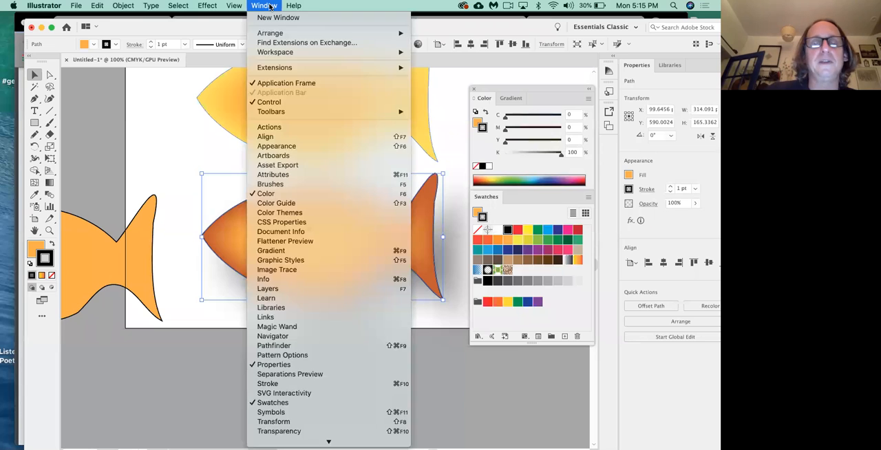
left_click(299, 146)
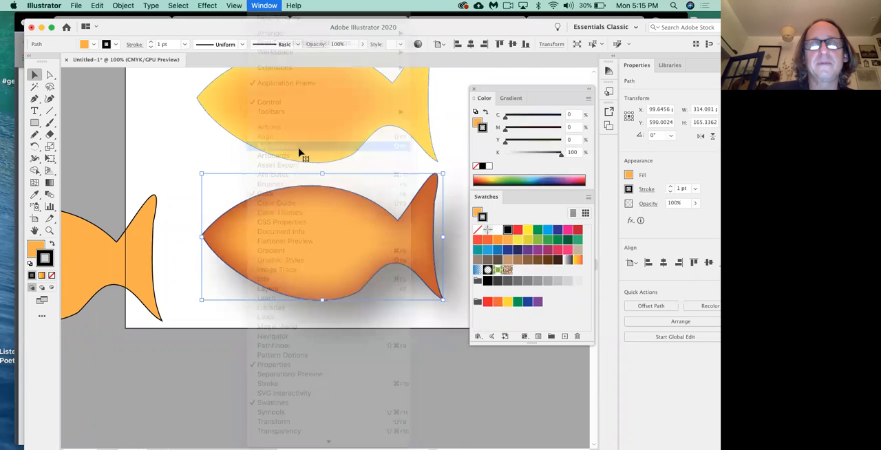
left_click_drag(469, 138, 361, 129)
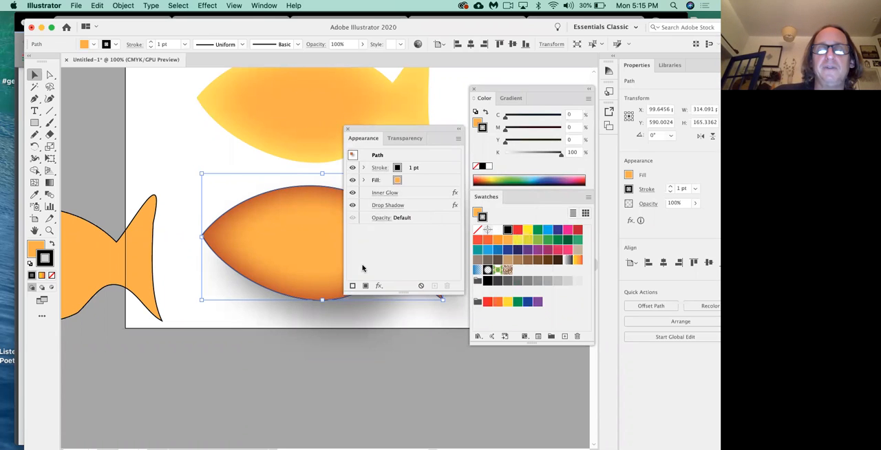
left_click_drag(401, 127, 441, 95)
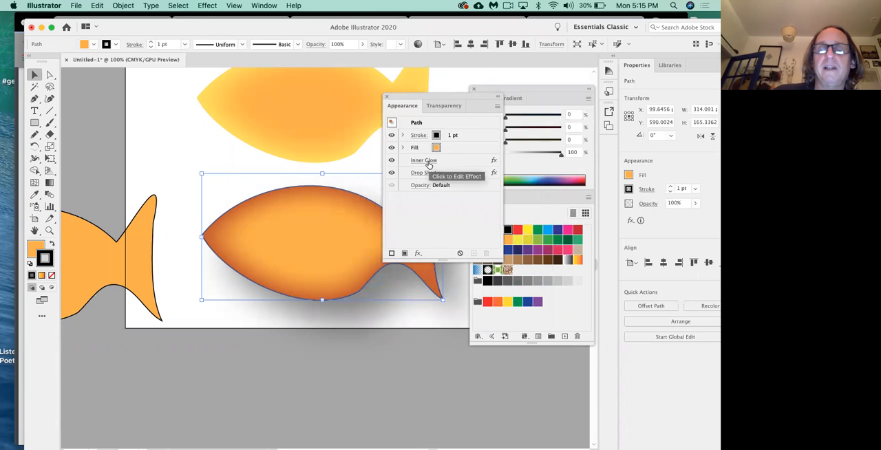
Step: Edit the bottom fish's existing Inner Glow effect to use a dark green glow color
left_click(429, 163)
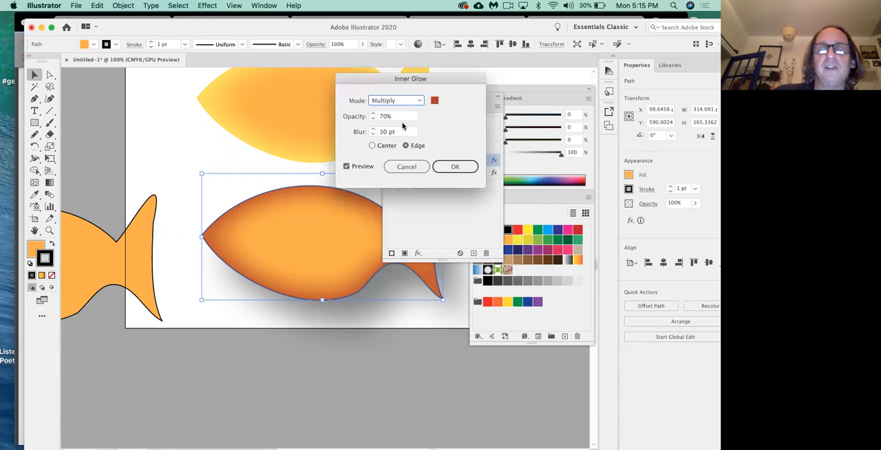
left_click(434, 101)
left_click_drag(335, 217, 344, 259)
left_click(540, 200)
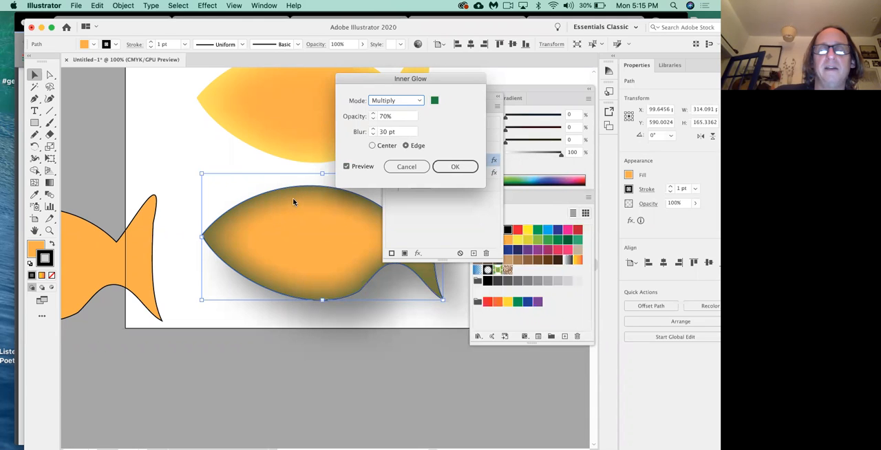
left_click(455, 167)
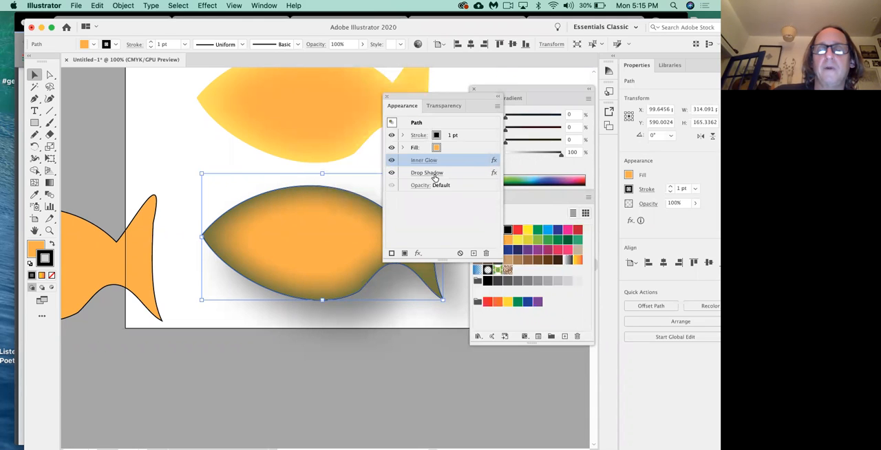
Step: Edit the bottom fish's existing Drop Shadow effect to use the brown shadow color 8E4220
left_click(430, 173)
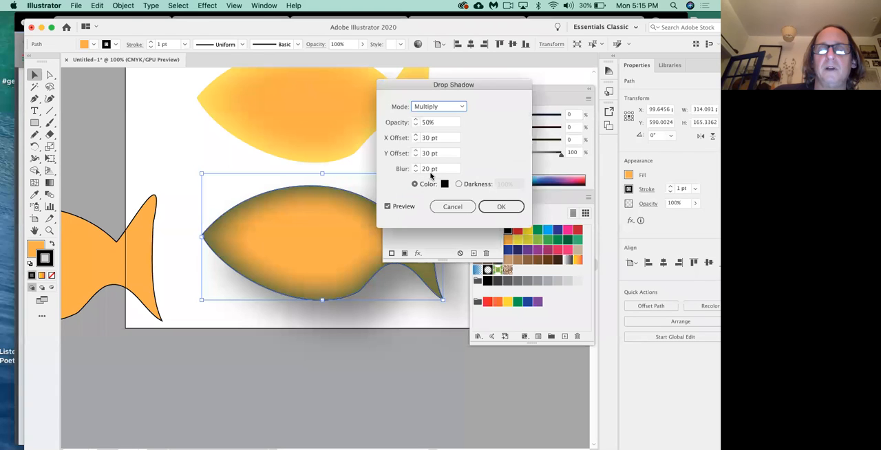
left_click(444, 184)
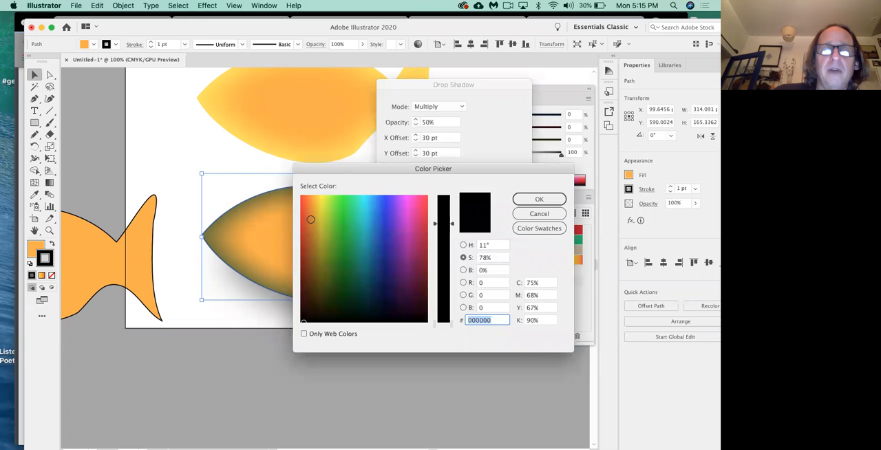
left_click(309, 219)
left_click(307, 252)
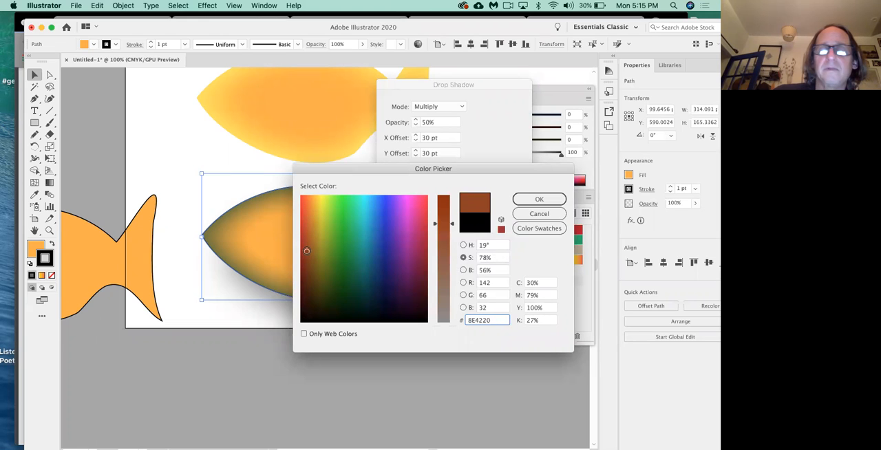
left_click(534, 199)
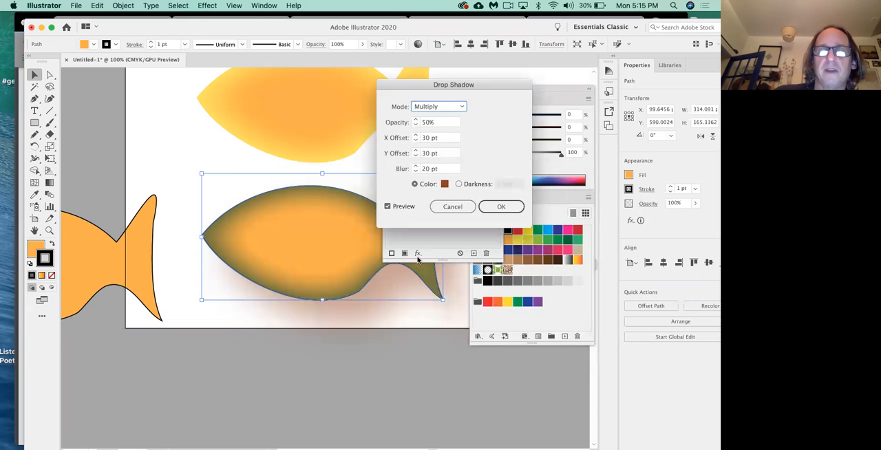
left_click_drag(432, 82, 483, 70)
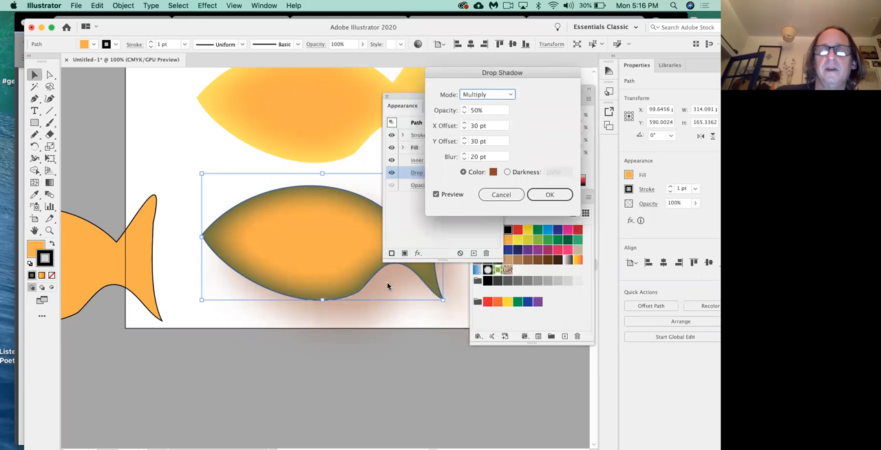
left_click(550, 195)
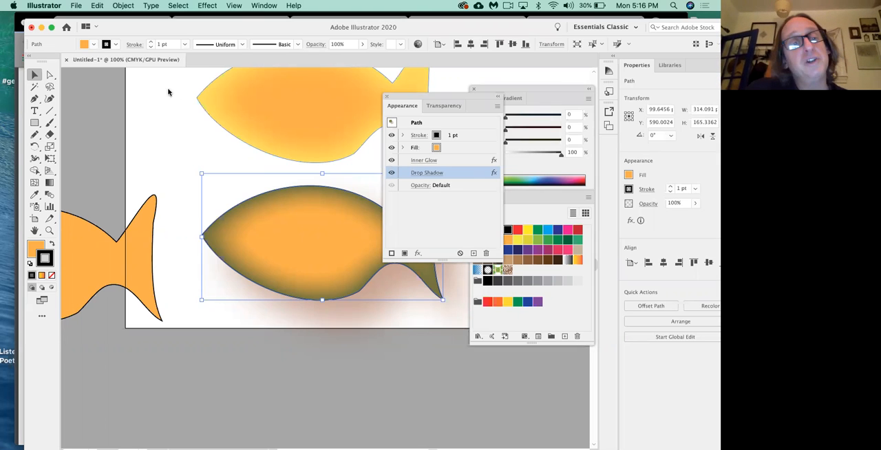
Step: Switch to Chrome and review the Various Techniques section of the class outline, highlighting the Envelope Distort item
key("a")
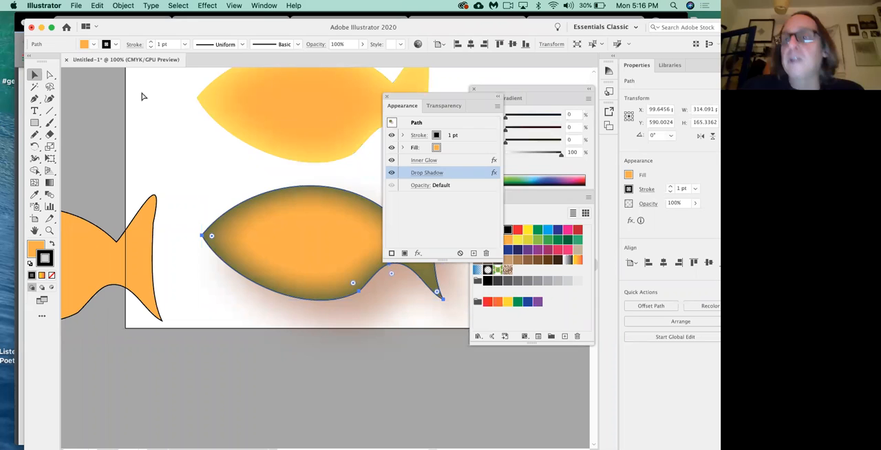
key("super+Tab")
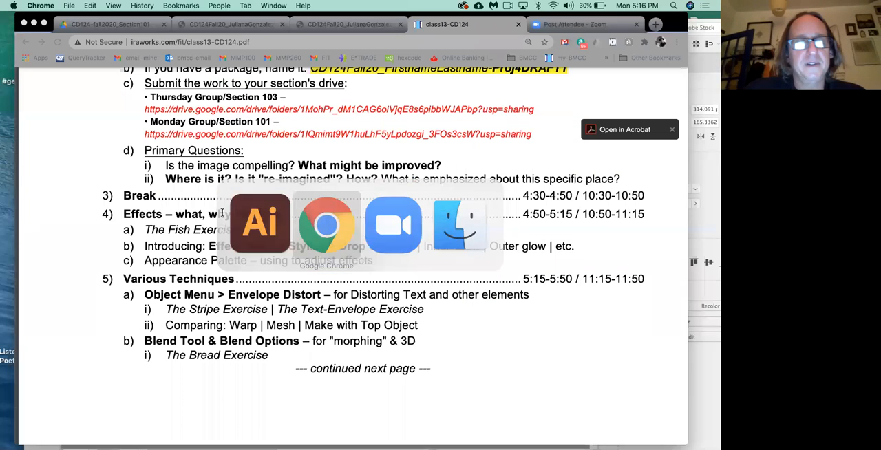
scroll(240, 267, "down", 3)
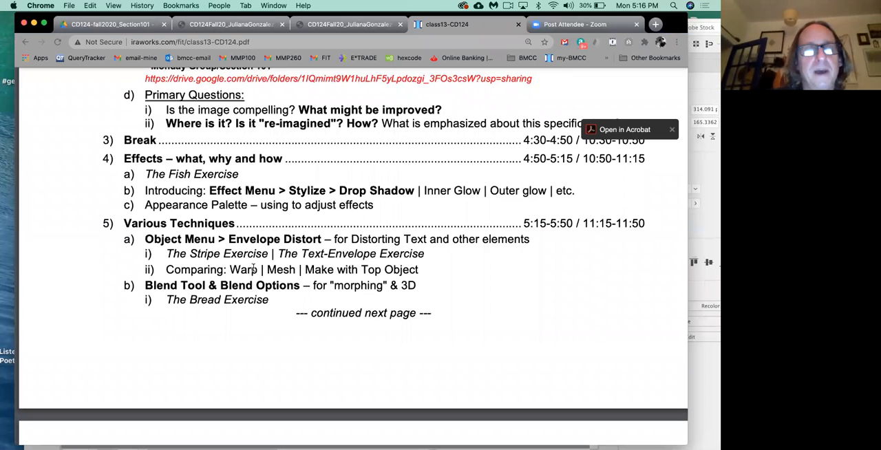
double_click(309, 239)
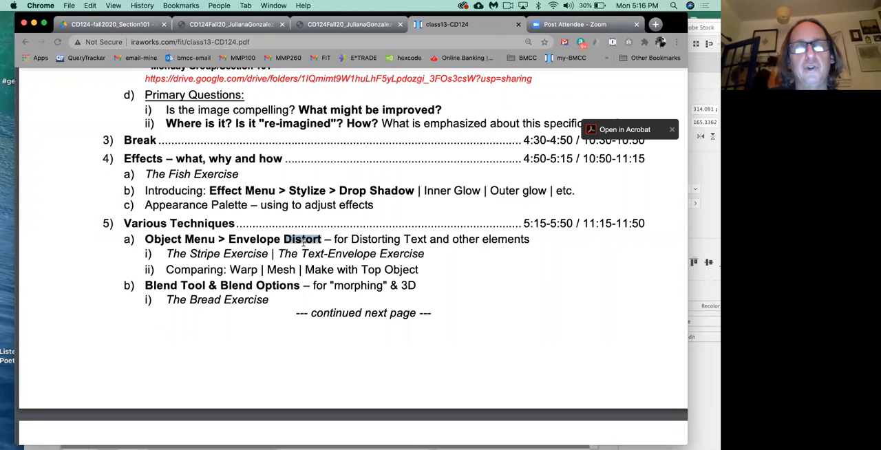
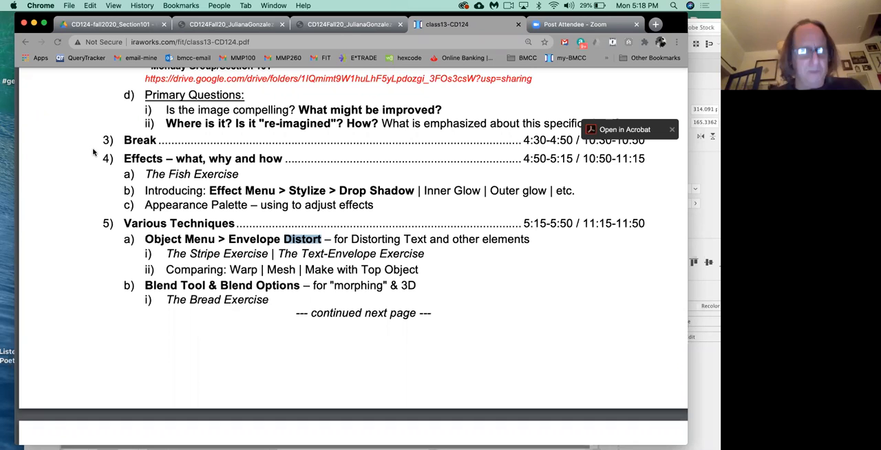
Step: Switch to Illustrator, deselect the fish, and create a new 612 x 792 pt Letter document
key("super+Tab")
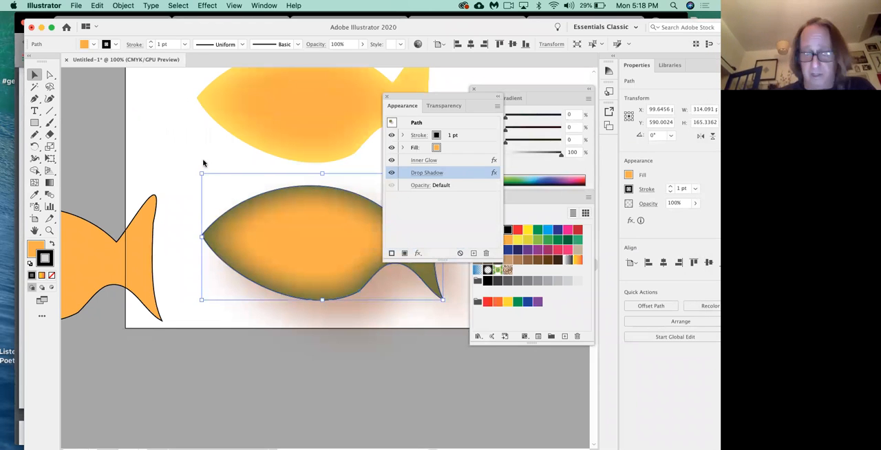
key("a")
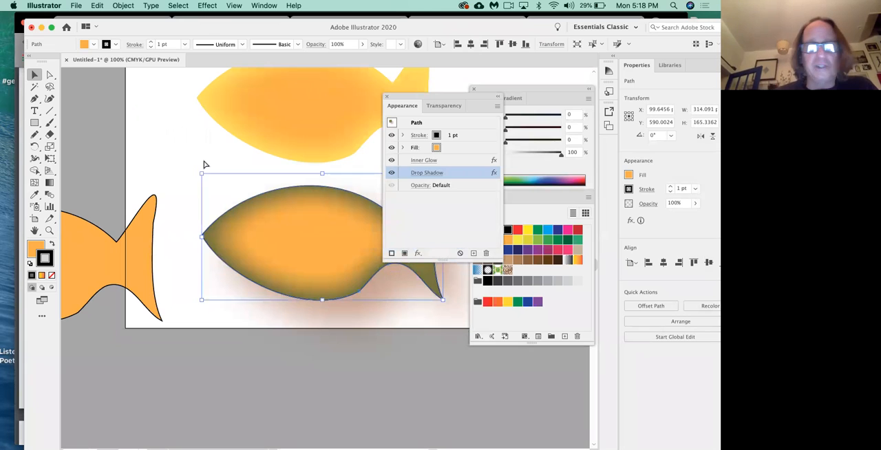
key("super+shift+a")
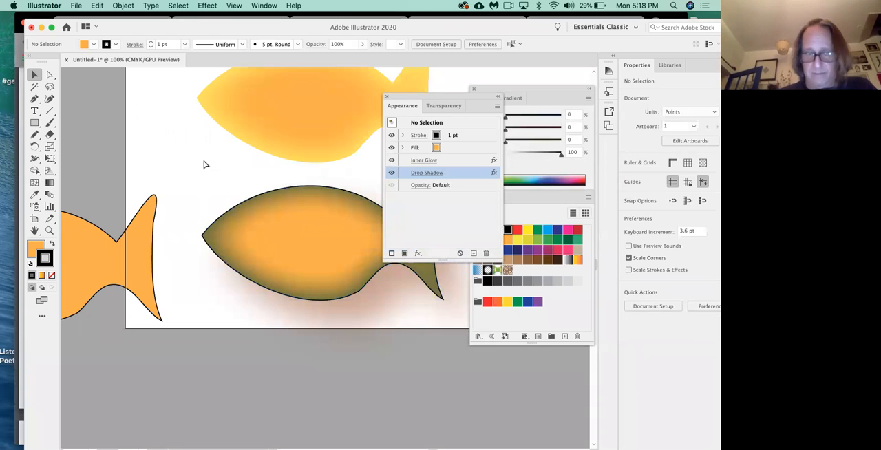
key("super+n")
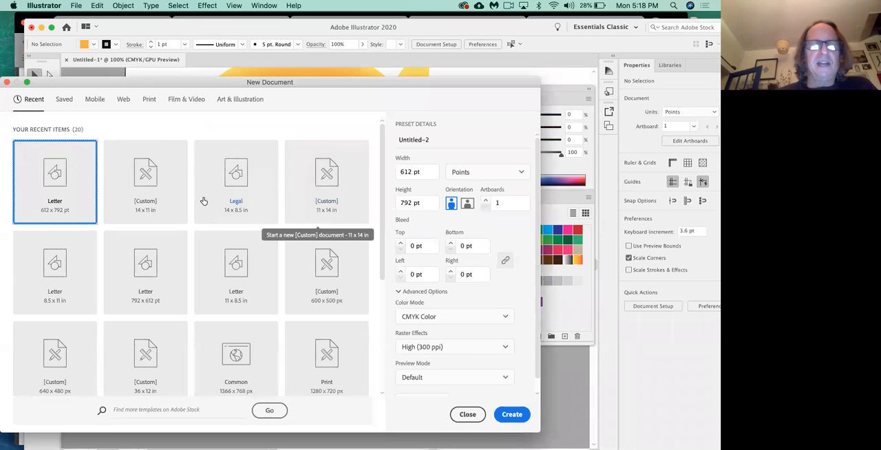
left_click(515, 415)
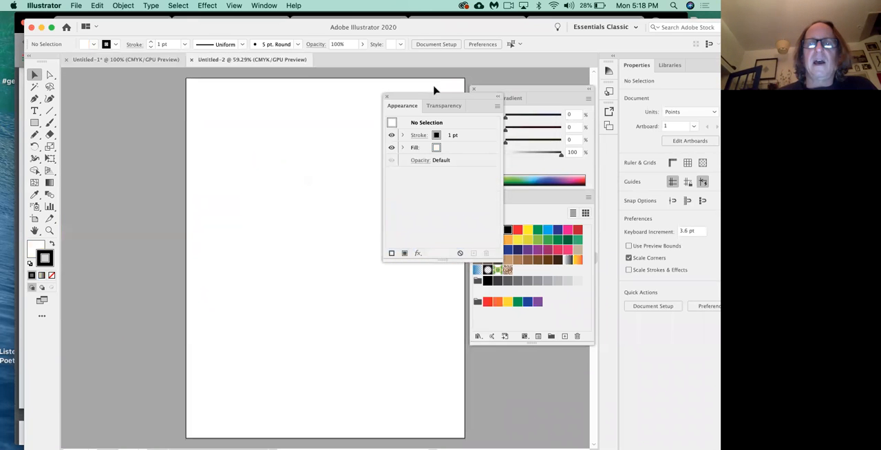
Step: Draw a red-orange rectangle about 244 x 35 pt near the top of the artboard and duplicate it downward into four evenly spaced stripes
left_click_drag(447, 97, 153, 244)
left_click(35, 122)
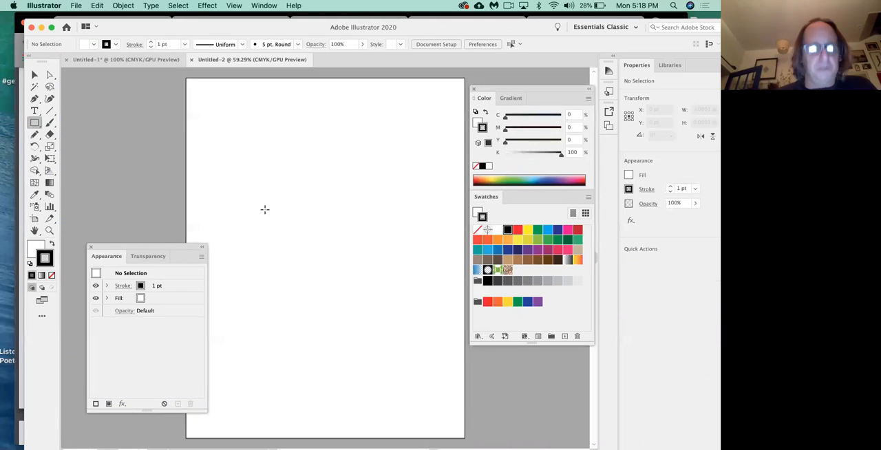
left_click(36, 246)
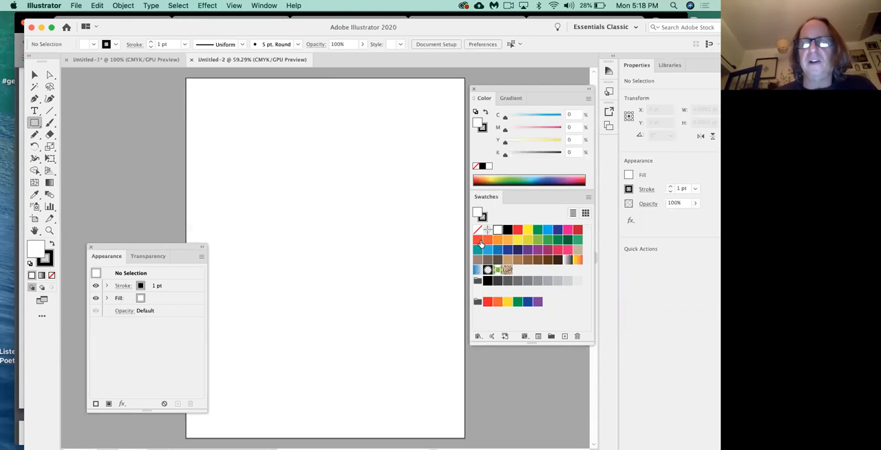
left_click(478, 240)
left_click_drag(263, 100, 375, 116)
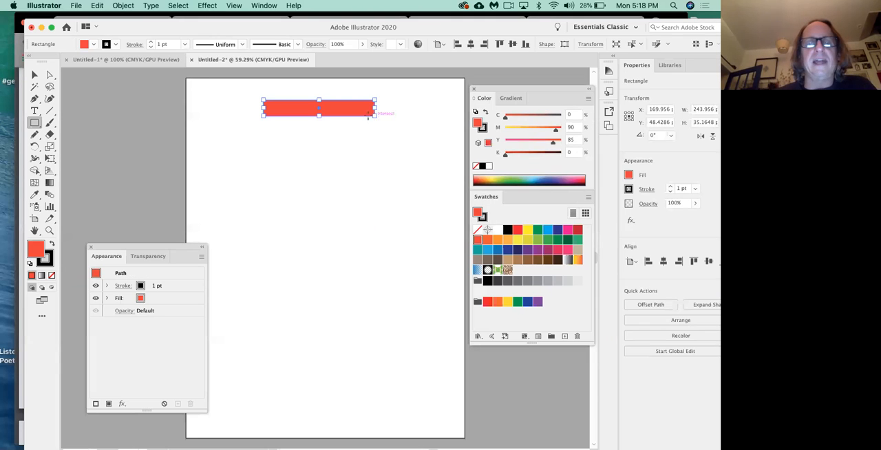
left_click(35, 74)
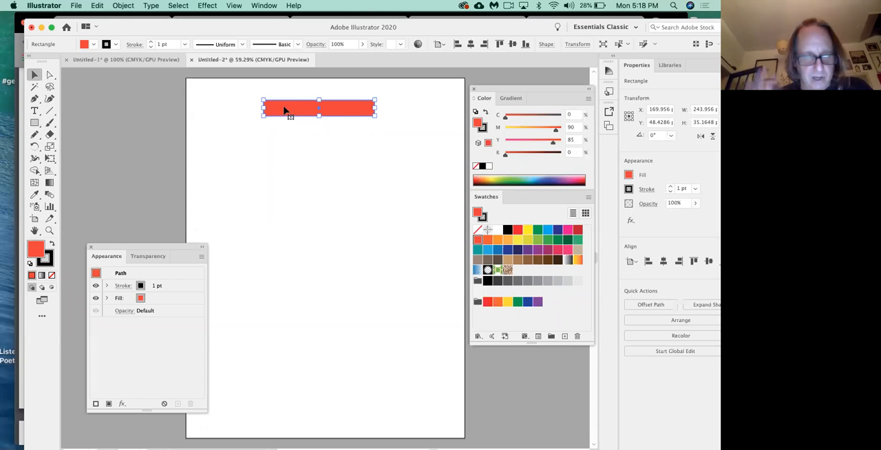
left_click_drag(286, 108, 289, 177)
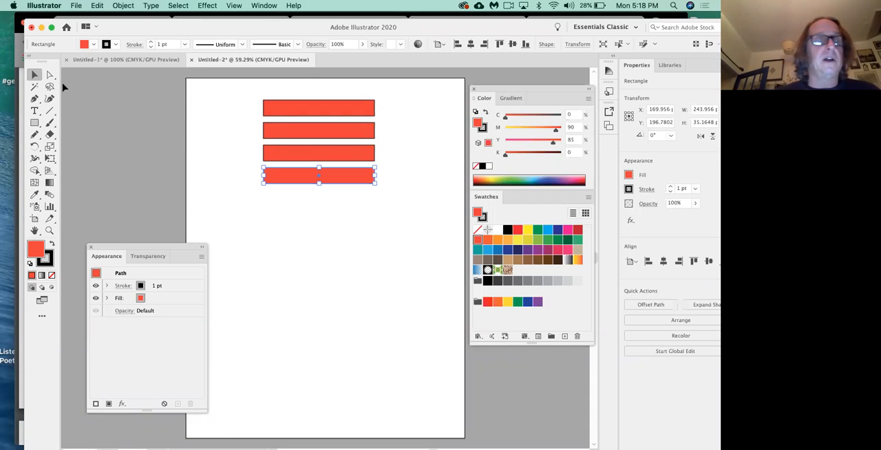
Step: Reduce the four-stripe set's height to about 148 pt and make three copies, two below it and one over the artboard's lower-right edge
left_click_drag(237, 87, 382, 194)
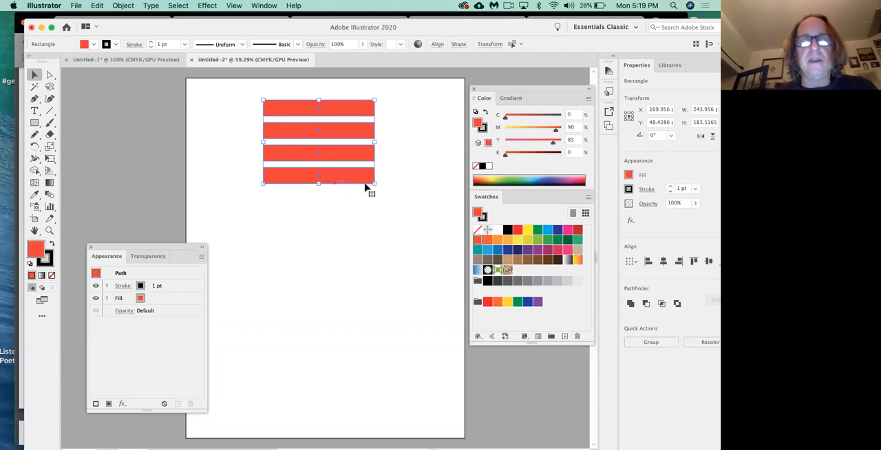
left_click_drag(318, 184, 344, 259)
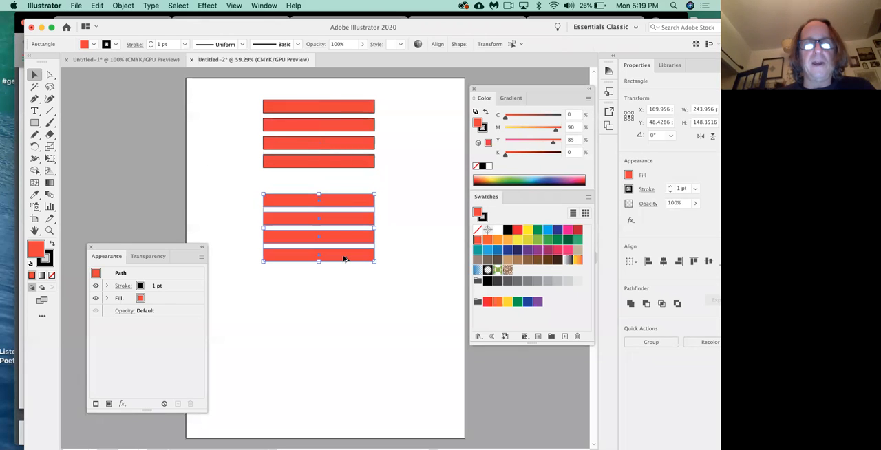
left_click_drag(348, 203, 445, 350)
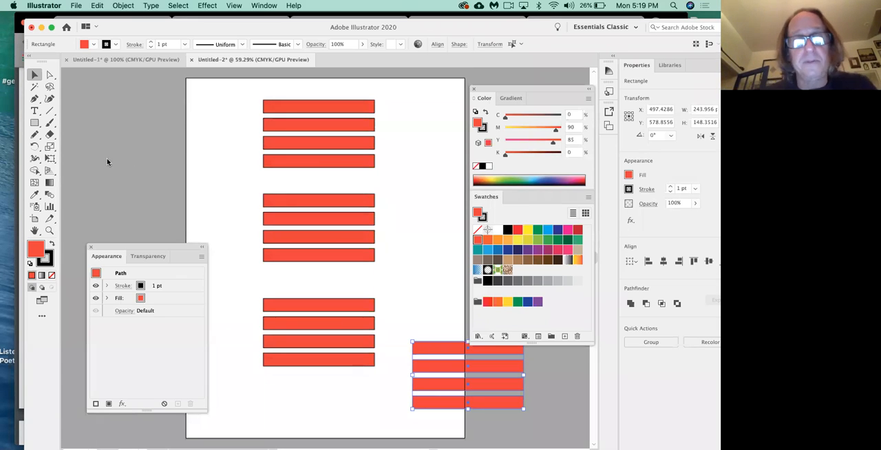
Step: Draw an ellipse about 156 x 144 pt over the top stripe set and fill it with yellow
left_click(35, 123)
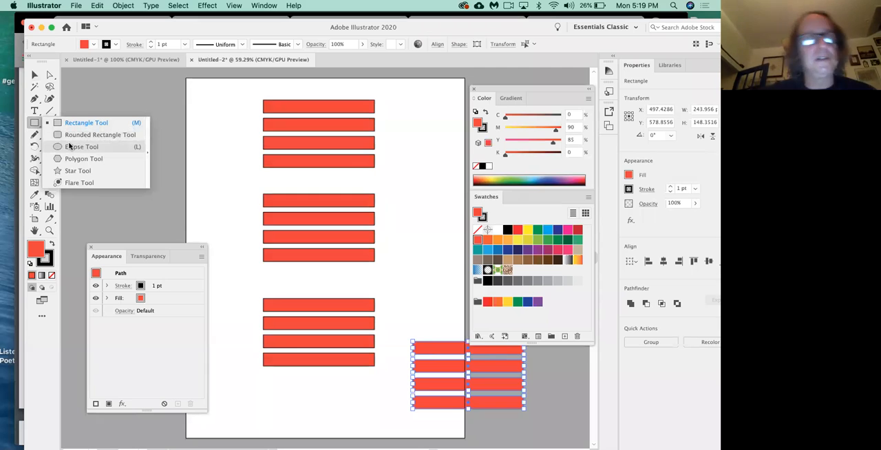
left_click(70, 146)
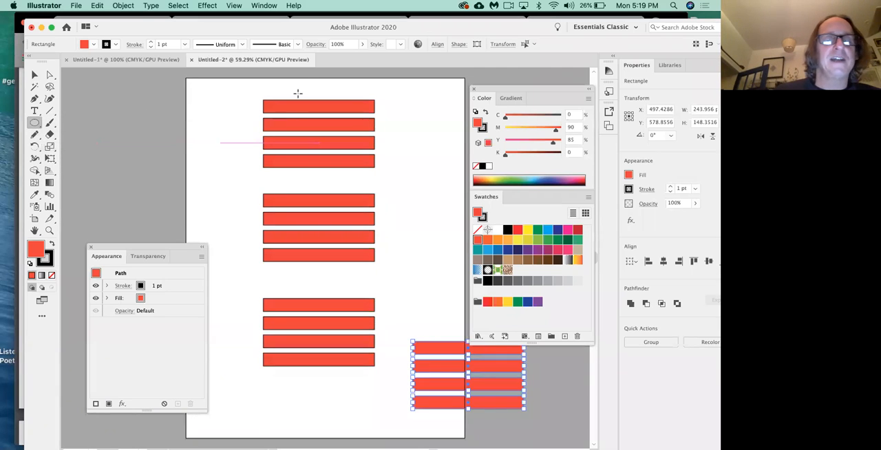
left_click_drag(286, 99, 356, 166)
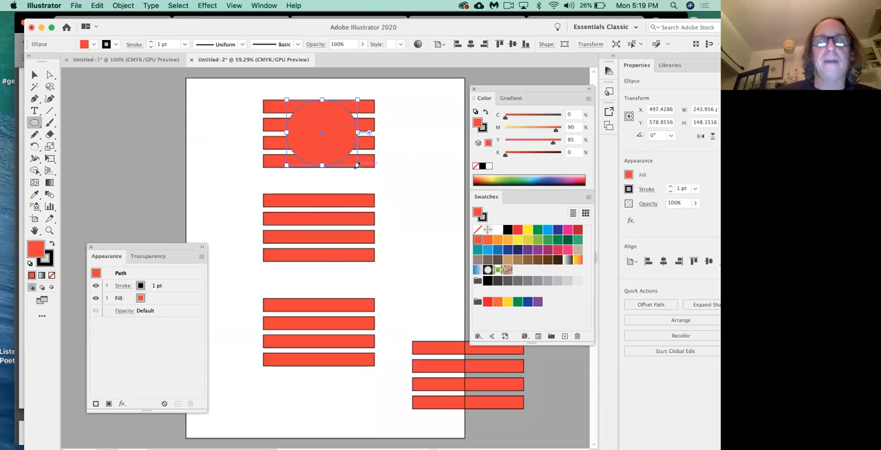
left_click(528, 231)
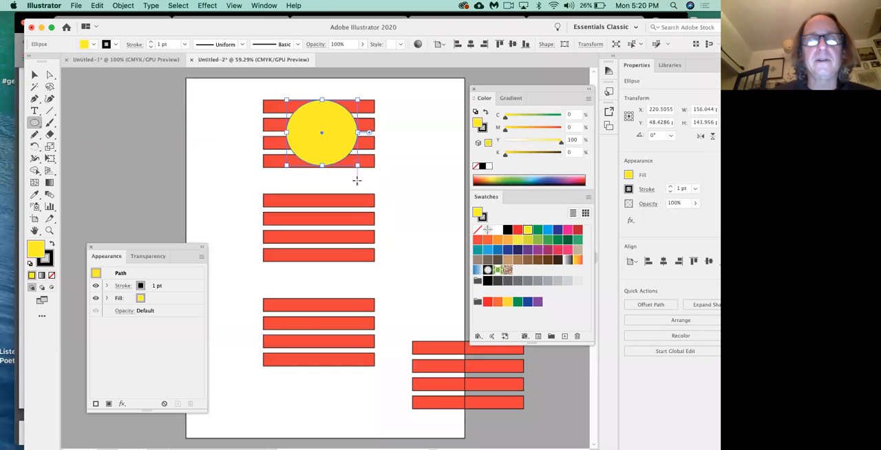
left_click(323, 166)
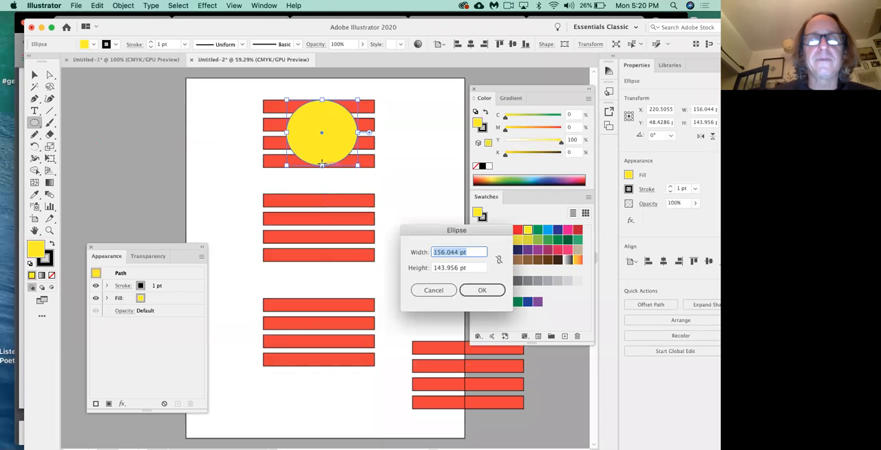
left_click(429, 291)
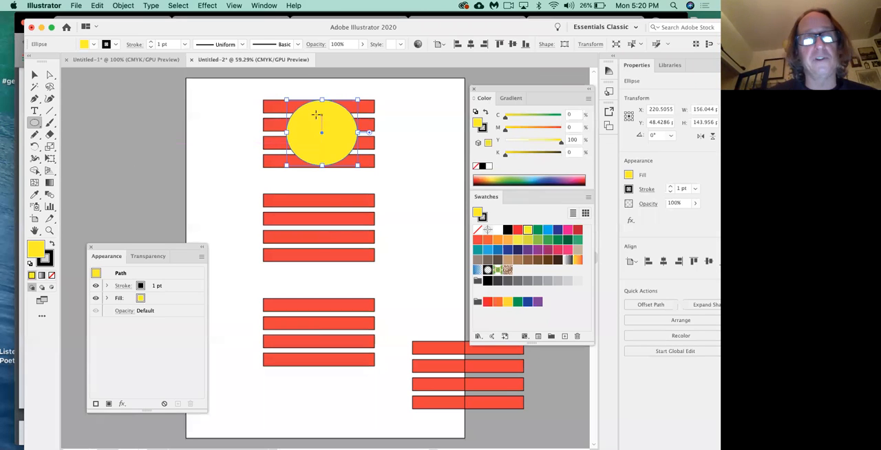
Step: Envelope-distort the top stripe set with the yellow ellipse using Make with Top Object, and deselect the result
left_click(35, 75)
left_click_drag(248, 93, 329, 180)
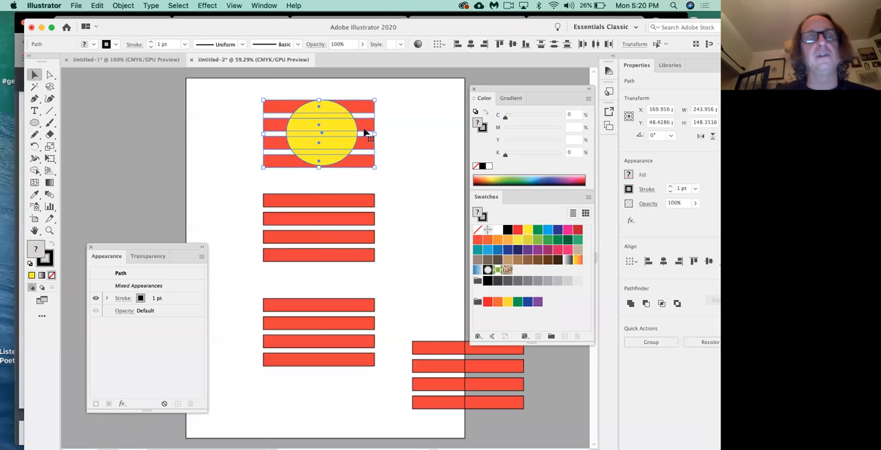
left_click(124, 5)
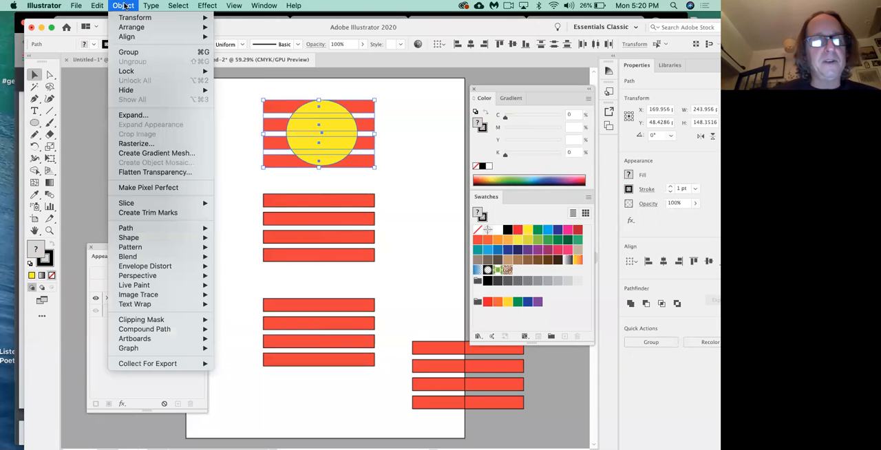
mouse_move(172, 274)
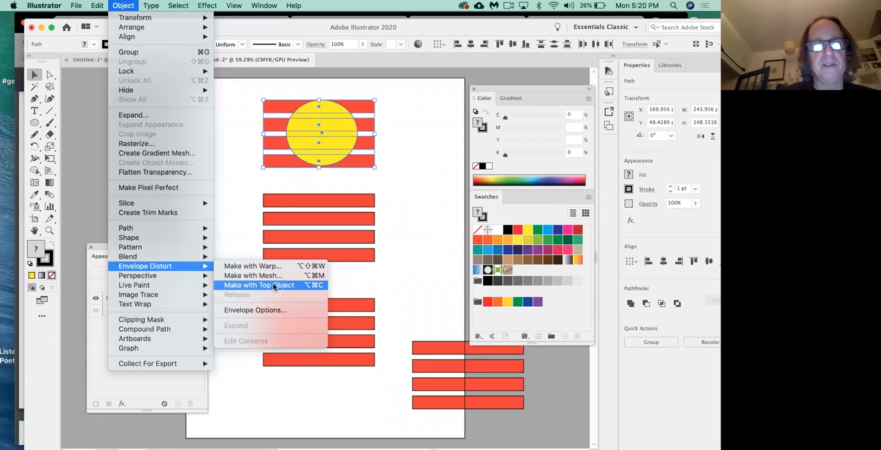
left_click(274, 286)
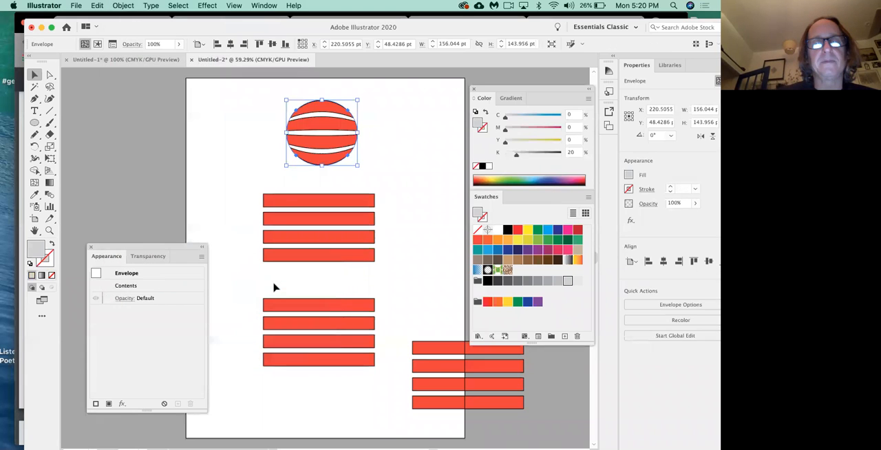
left_click(407, 169)
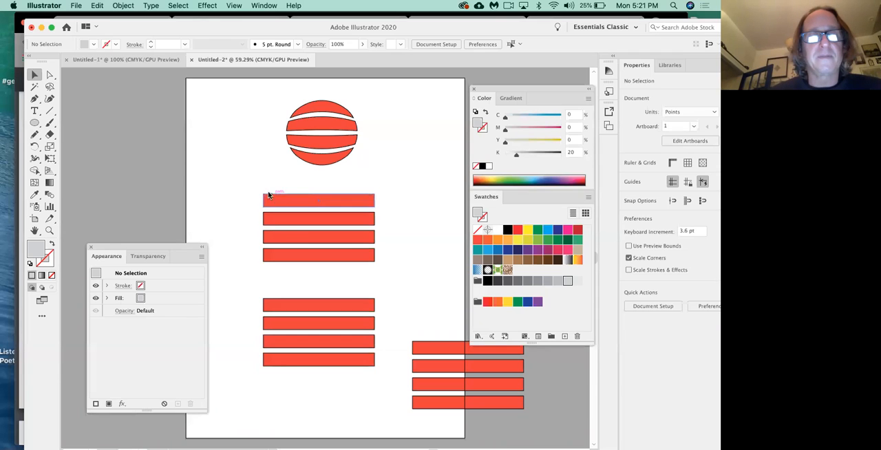
Step: Select all four stripes of the second set, just below the striped ball
left_click_drag(249, 181, 328, 270)
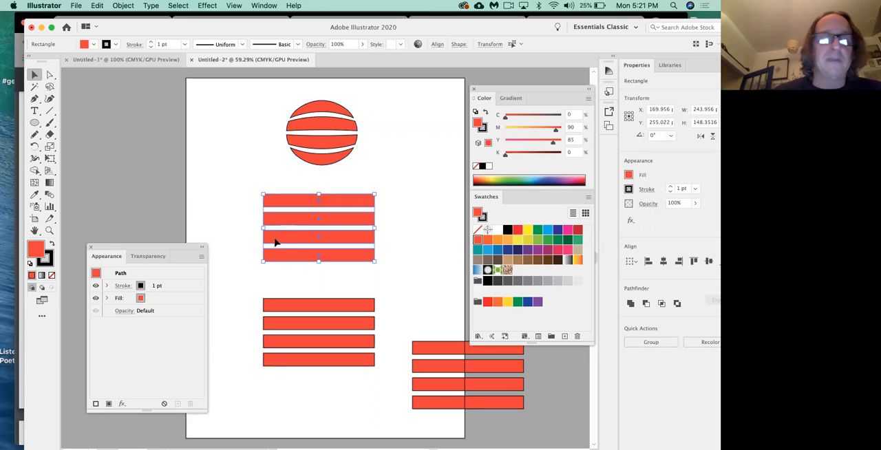
left_click(246, 191)
left_click_drag(246, 191, 321, 274)
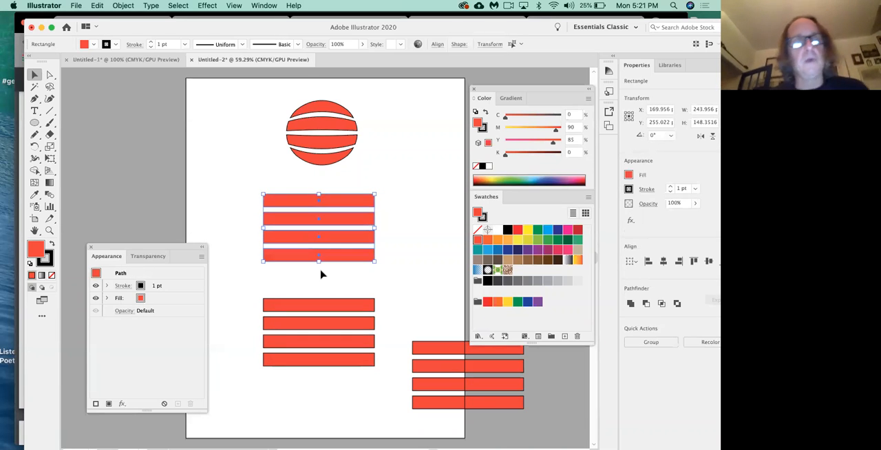
left_click(123, 5)
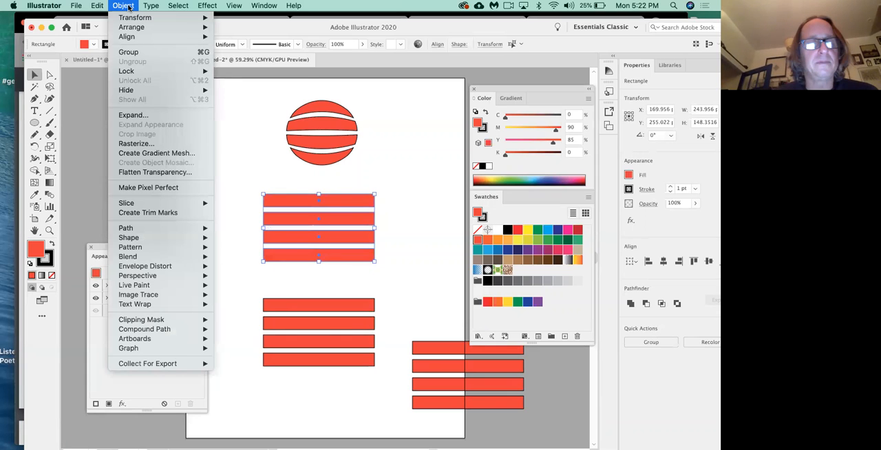
mouse_move(183, 267)
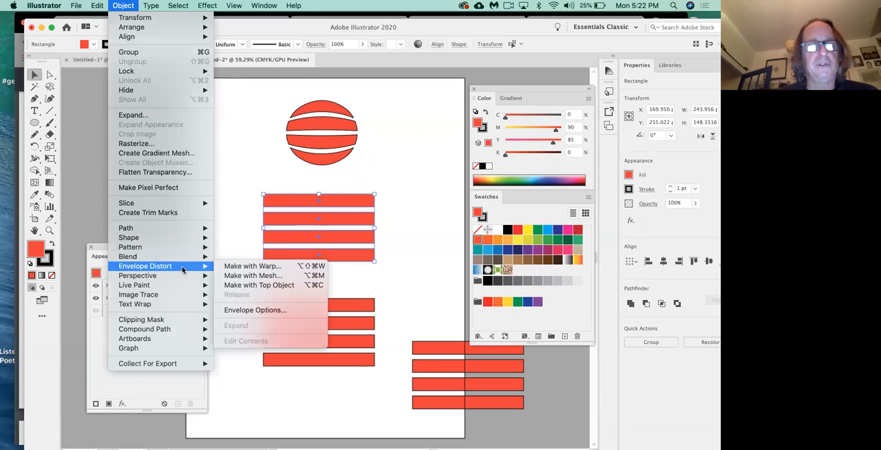
left_click(254, 276)
left_click_drag(416, 212, 414, 157)
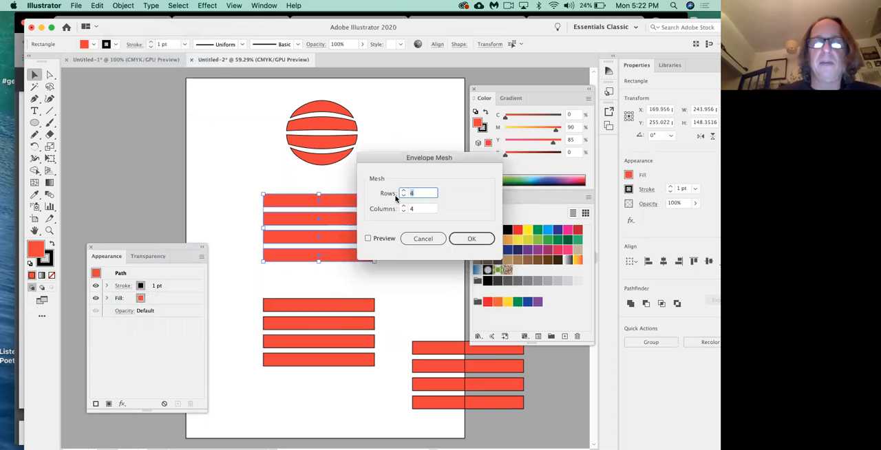
left_click(423, 238)
Step: Close the Appearance panel and move the Color and Swatches panels clear of the second stripe set, enlarged to 150%
key("super+equal")
key("super+equal")
key("super+equal")
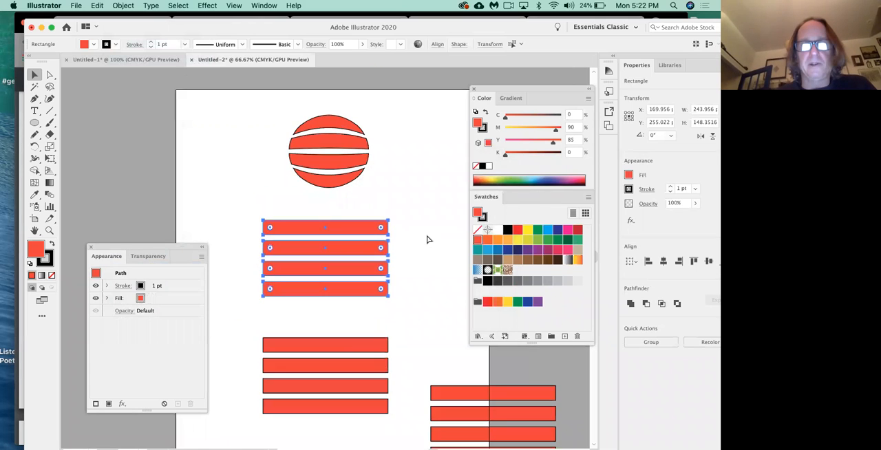
left_click(91, 247)
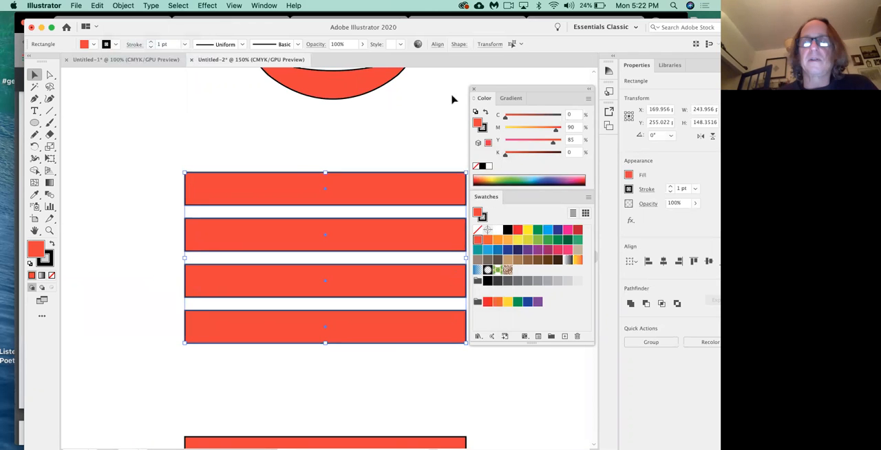
left_click_drag(496, 89, 557, 85)
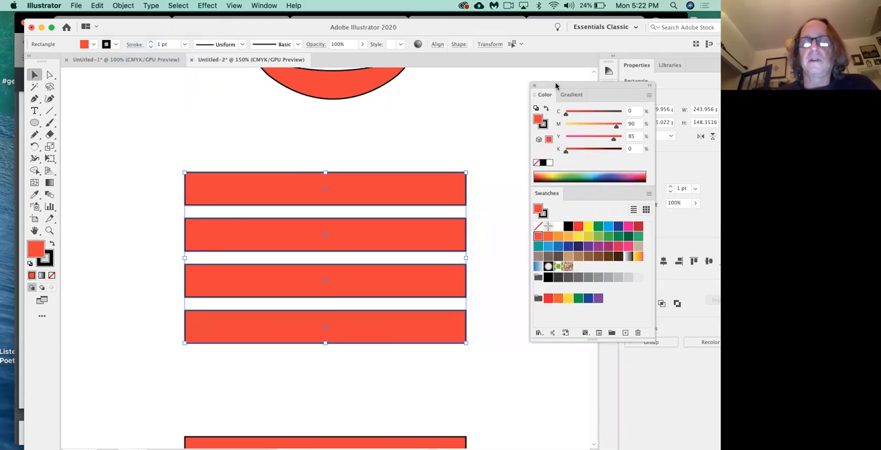
Step: Start an Envelope Distort mesh on the four selected stripes with preview on, and move its dialog clear of the artwork
left_click(120, 6)
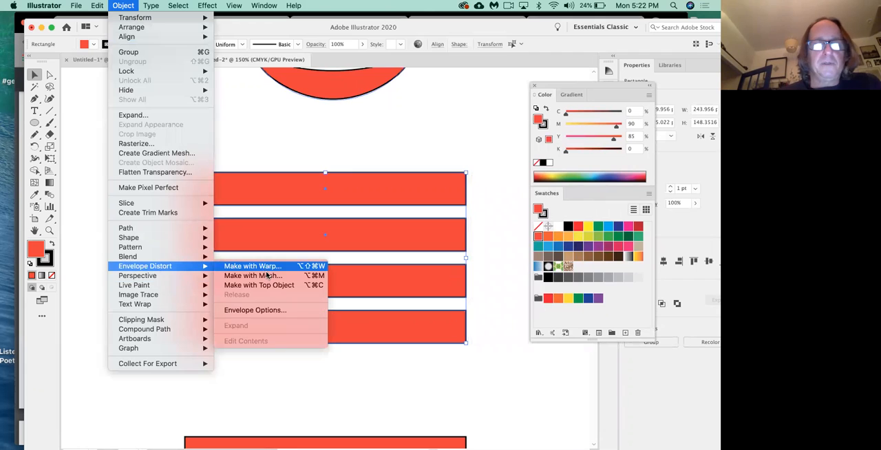
left_click(253, 276)
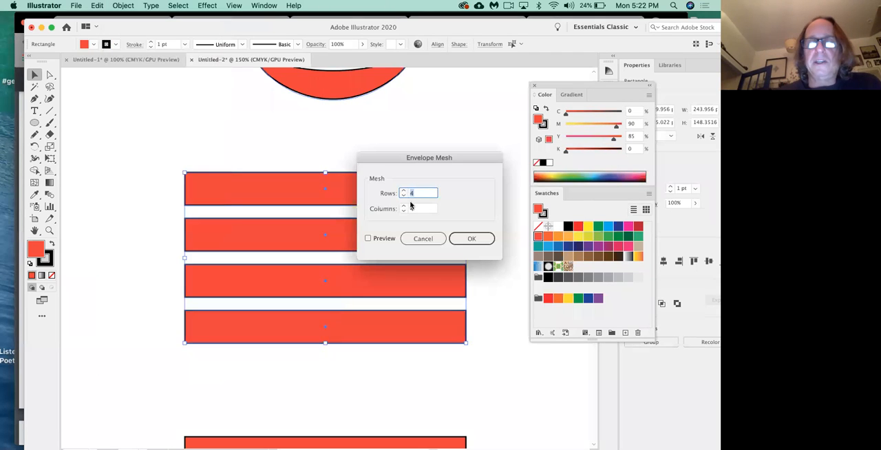
left_click(367, 240)
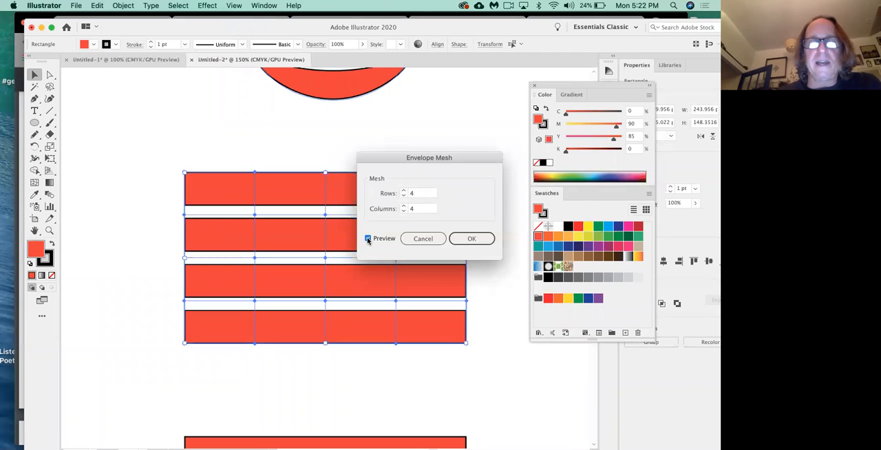
left_click_drag(389, 159, 451, 118)
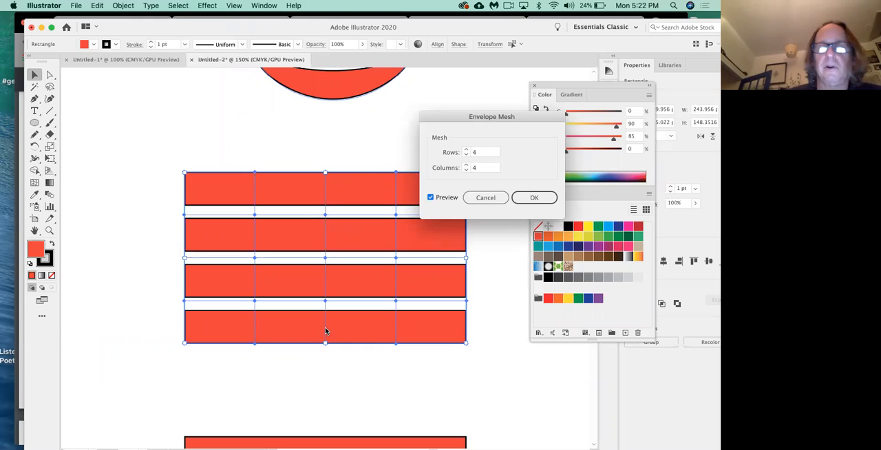
Step: Try 9 rows and then 3 rows for the envelope mesh in the preview
left_click(466, 150)
left_click(466, 149)
left_click(466, 149)
left_click(466, 149)
left_click(466, 150)
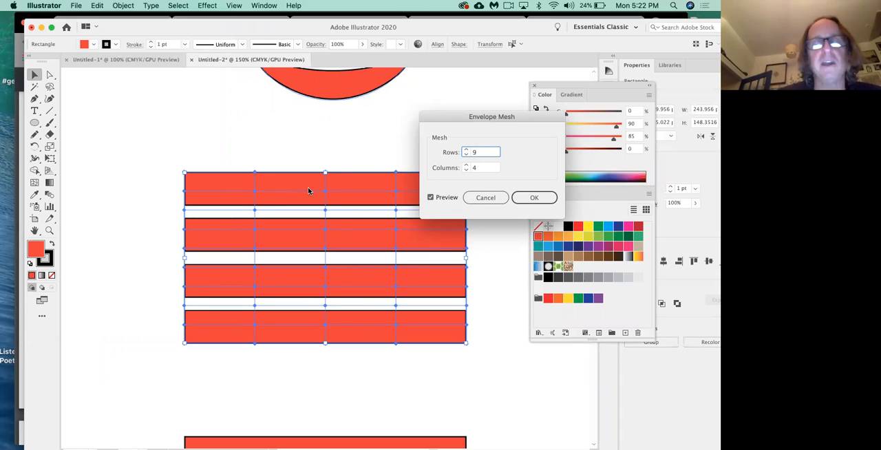
left_click(467, 154)
left_click(467, 155)
left_click(467, 154)
left_click(466, 154)
left_click(466, 154)
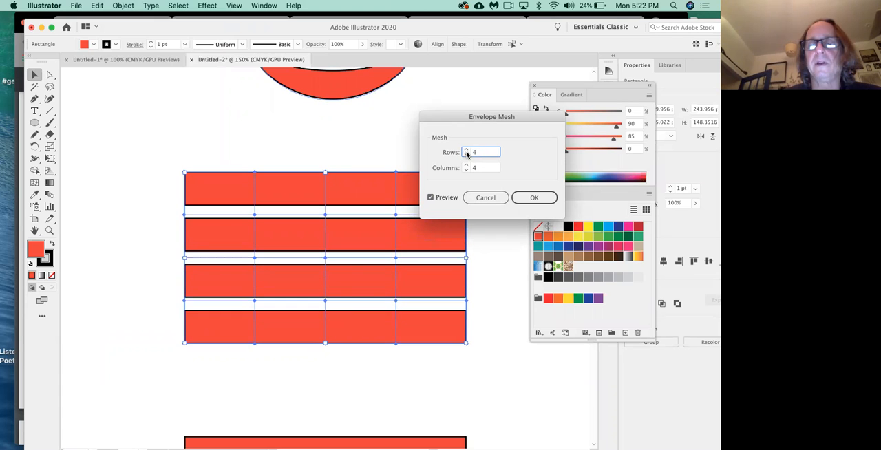
left_click(466, 157)
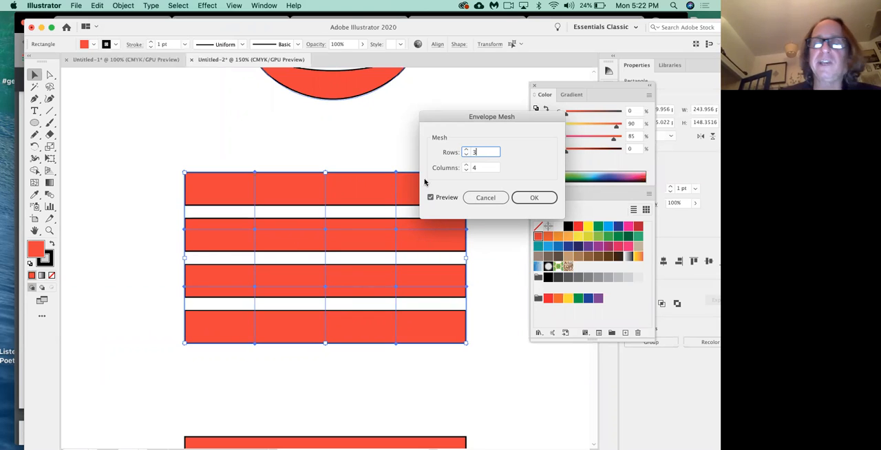
Step: Set the envelope mesh to 4 rows and 4 columns and apply it to the stripes
left_click(469, 149)
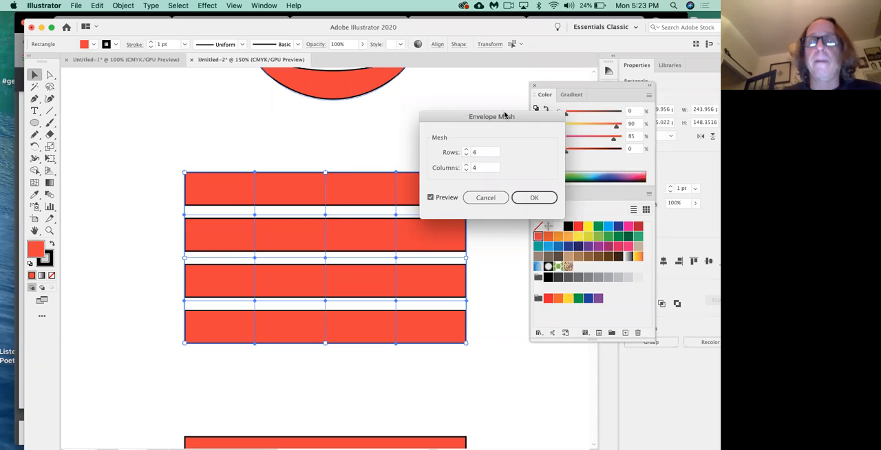
left_click(534, 198)
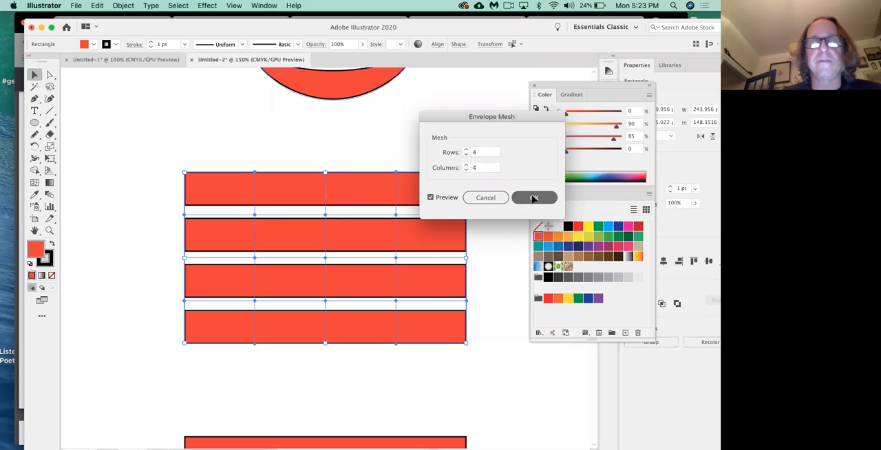
Step: With Direct Selection, raise the second and fourth mesh points of the top edge about 16 pt and 19 pt to form two peaks
left_click(50, 75)
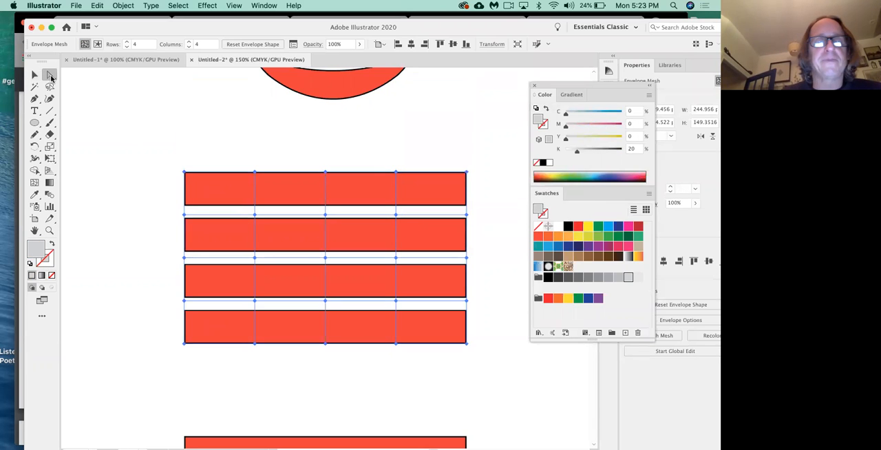
left_click(255, 172)
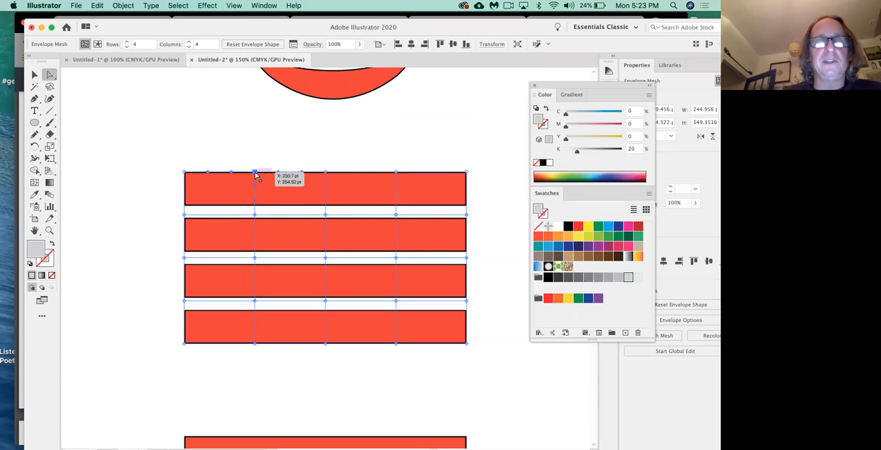
left_click_drag(255, 171, 255, 155)
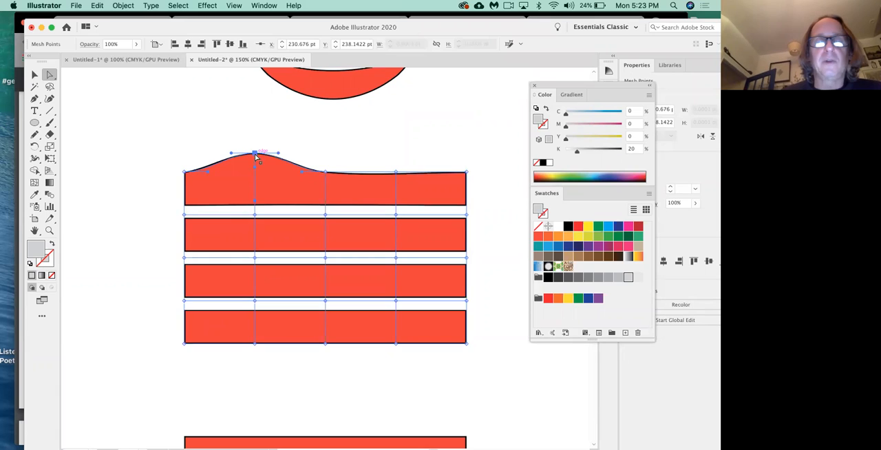
left_click(396, 171)
left_click_drag(396, 171, 395, 149)
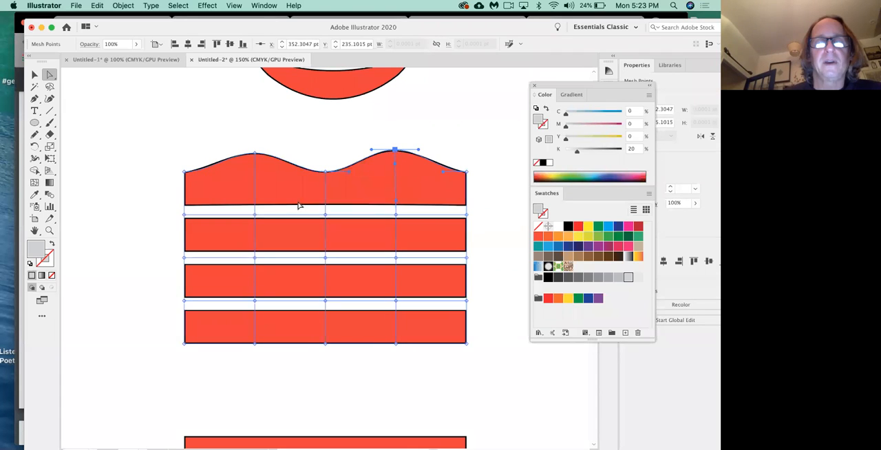
Step: Raise the second and fourth mesh points on the next two mesh lines down to continue the two-peak wave
left_click_drag(253, 218, 253, 199)
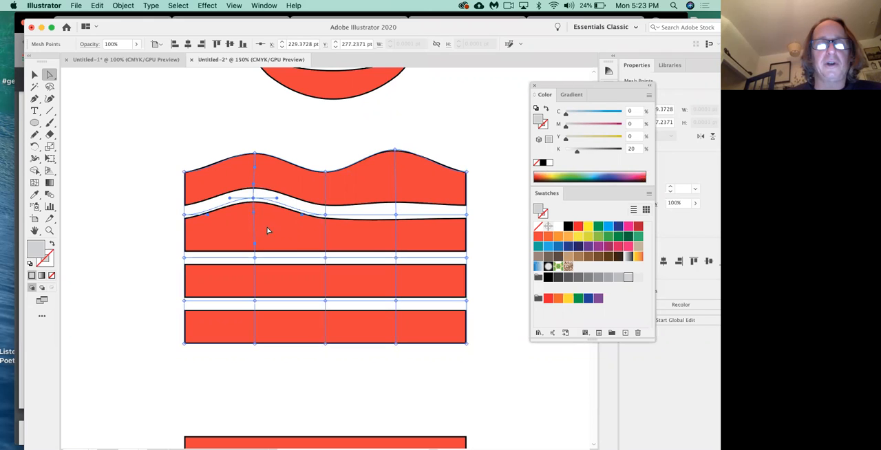
left_click_drag(396, 215, 395, 194)
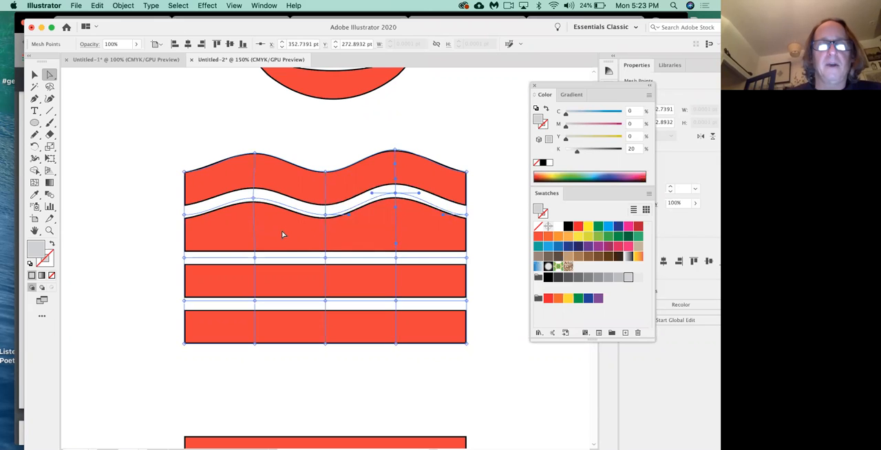
left_click(255, 259)
left_click_drag(255, 259, 255, 237)
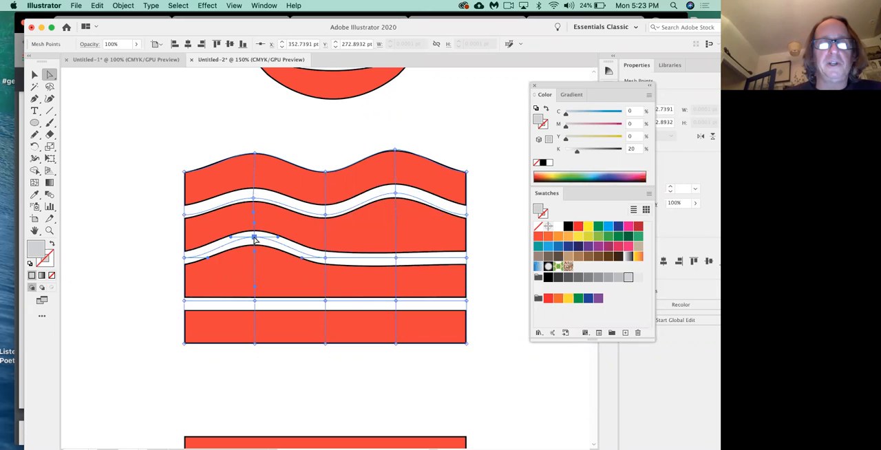
left_click_drag(395, 257, 286, 232)
Step: Reshape the left-hand direction handles of the right peak's mesh points on the upper three mesh lines
left_click(373, 237)
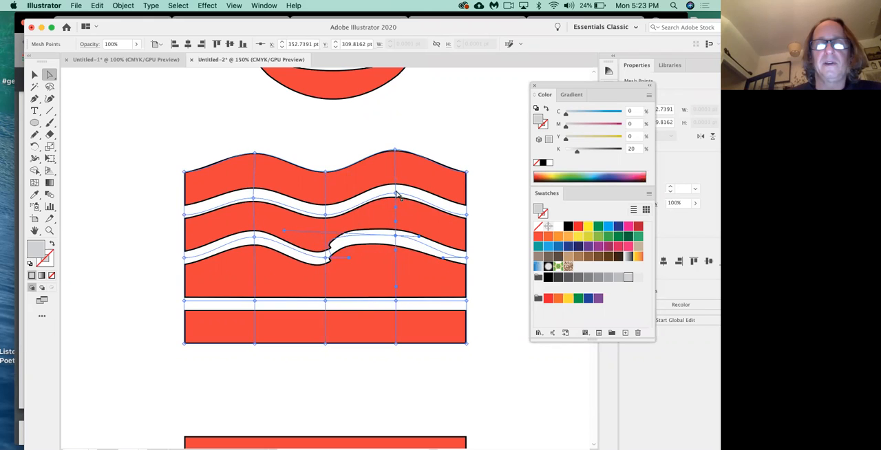
left_click_drag(397, 196, 326, 190)
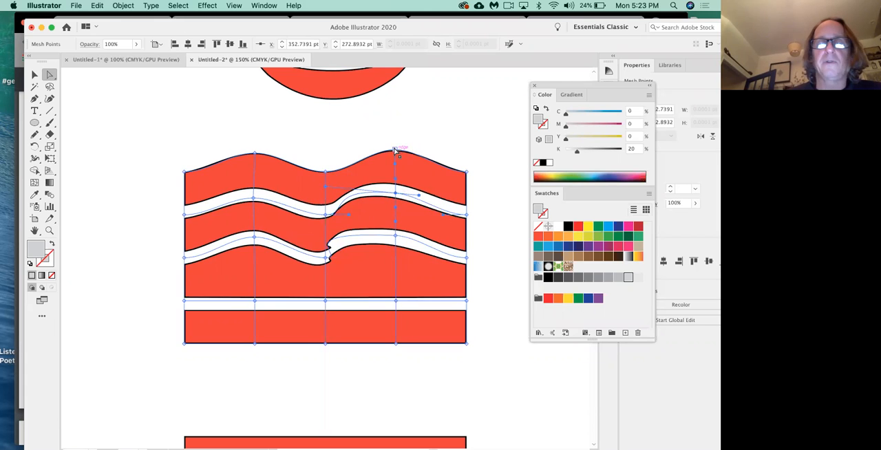
left_click_drag(370, 151, 305, 144)
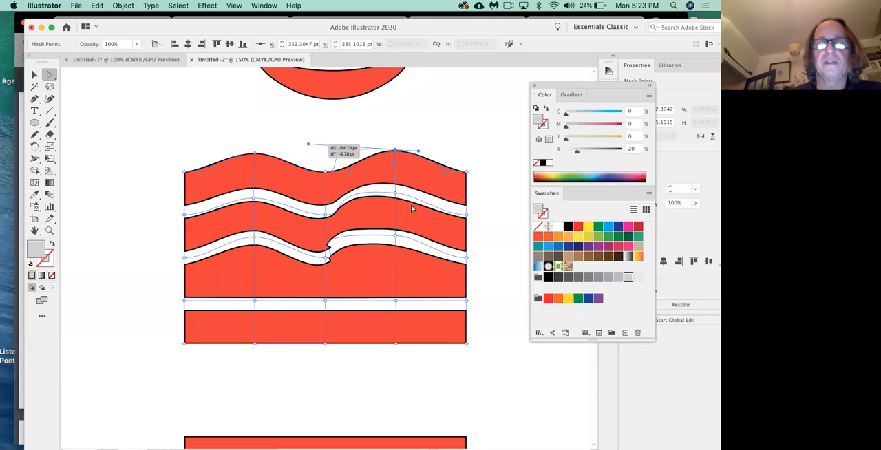
left_click(326, 192)
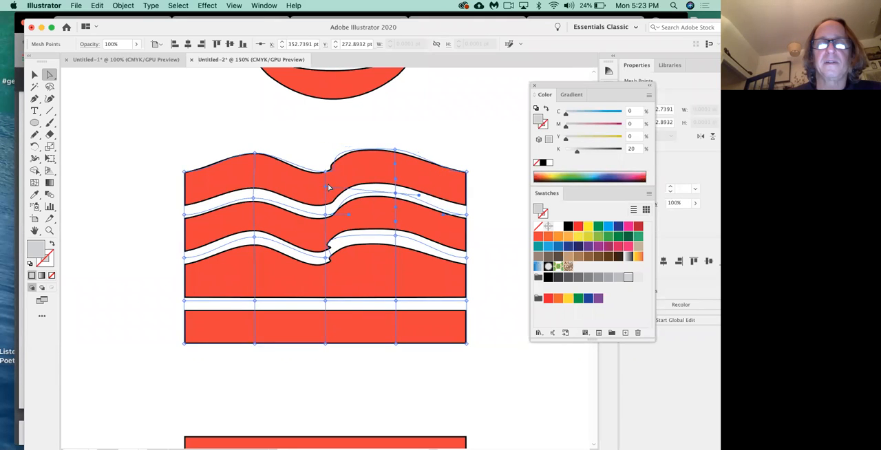
mouse_move(326, 191)
left_mouse_down()
mouse_move(294, 186)
mouse_move(333, 186)
left_mouse_up()
left_click(396, 237)
left_click_drag(283, 235, 338, 229)
Step: Raise the fourth mesh line's right peak, and pull several mesh points on the left and right edges inward and outward
left_click_drag(397, 301, 394, 278)
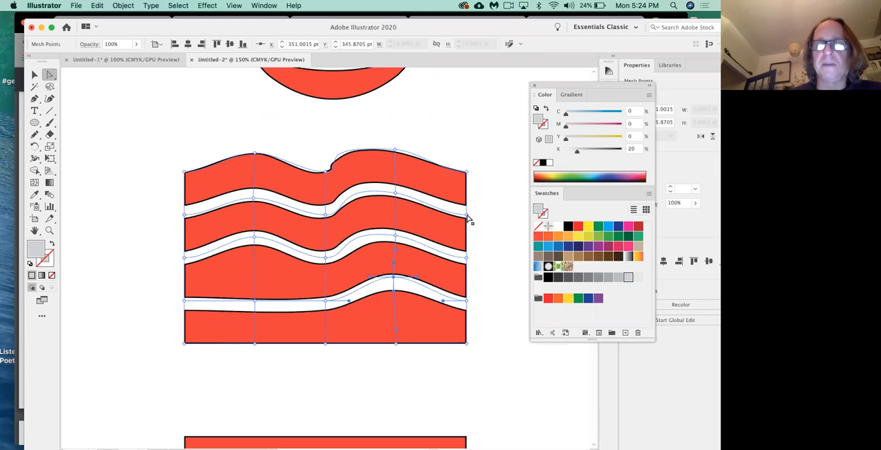
left_click_drag(466, 216, 406, 227)
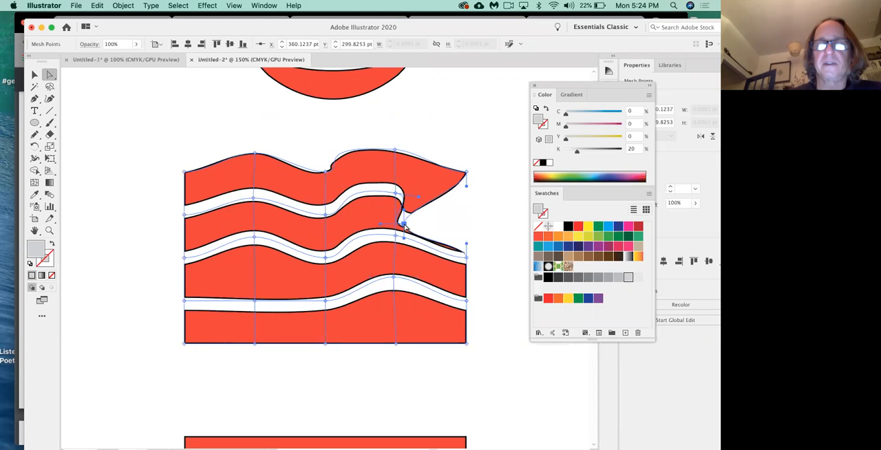
left_click_drag(185, 172, 229, 146)
left_click_drag(184, 258, 150, 254)
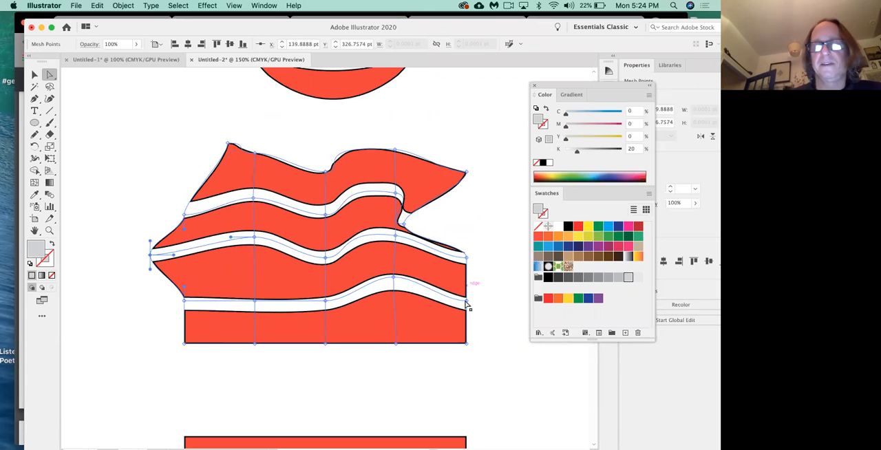
left_click_drag(466, 301, 411, 299)
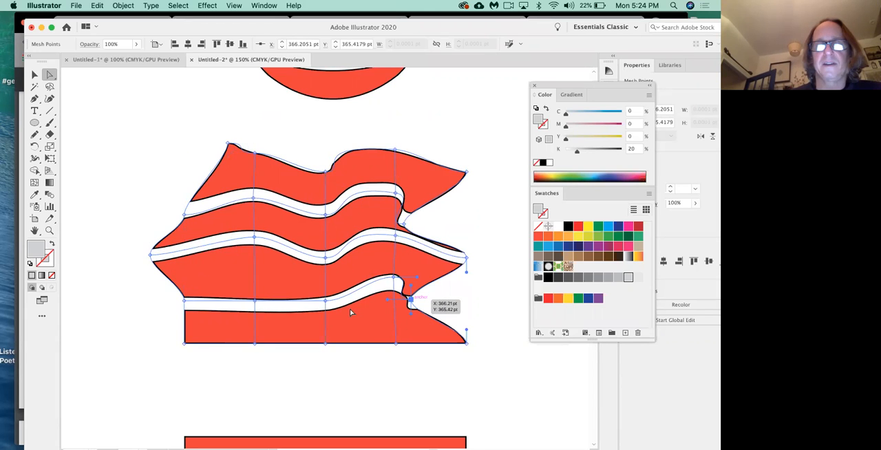
left_click_drag(187, 302, 144, 311)
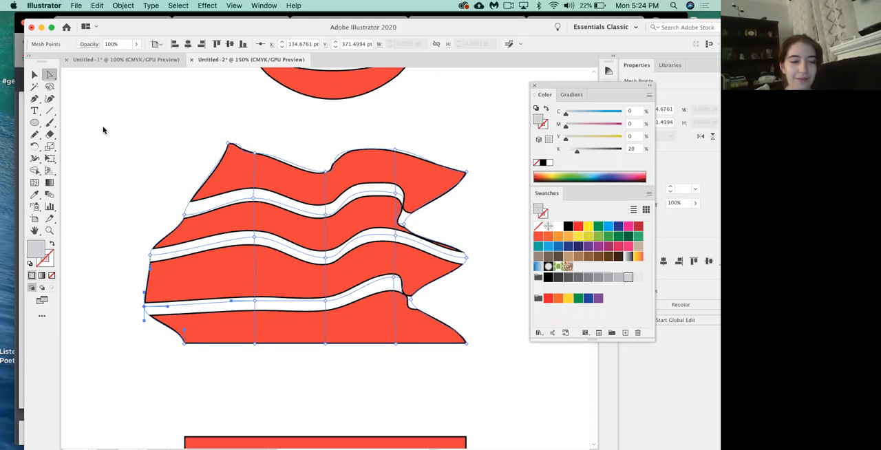
Step: Undo the edge point moves and the raised right peak on the fourth mesh line, and deselect the artwork
left_click(257, 125)
key("ctrl+z")
key("ctrl+z")
key("ctrl+z")
key("ctrl+z")
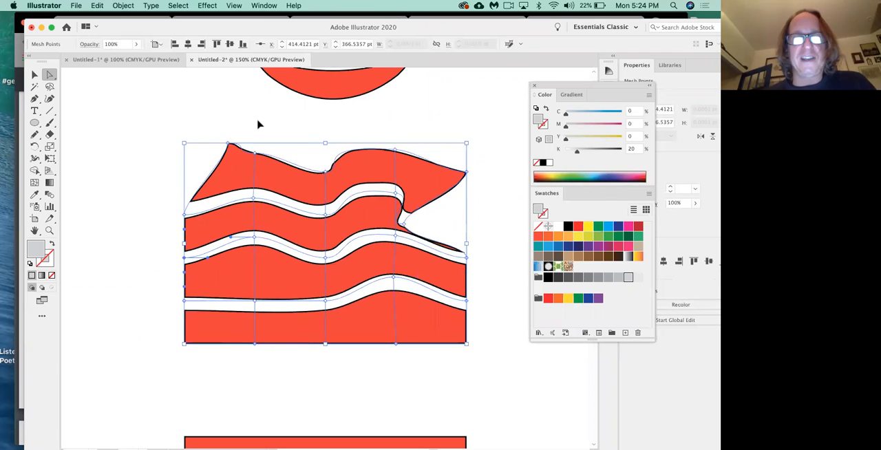
key("ctrl+z")
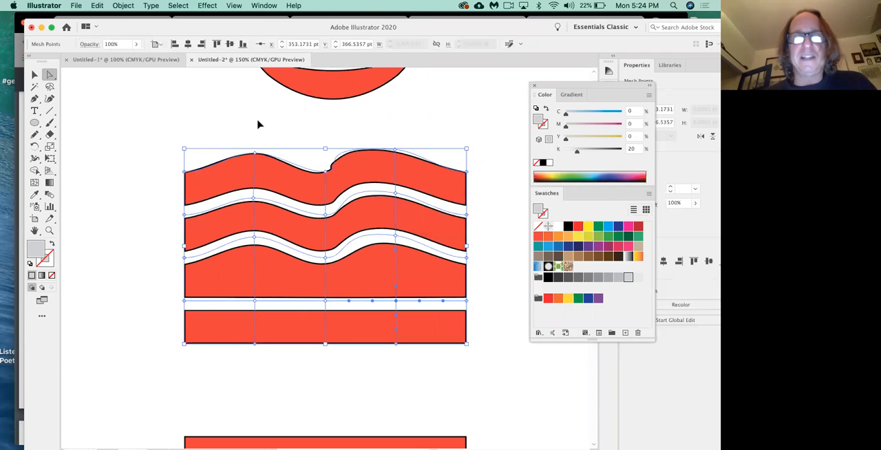
left_click(272, 135)
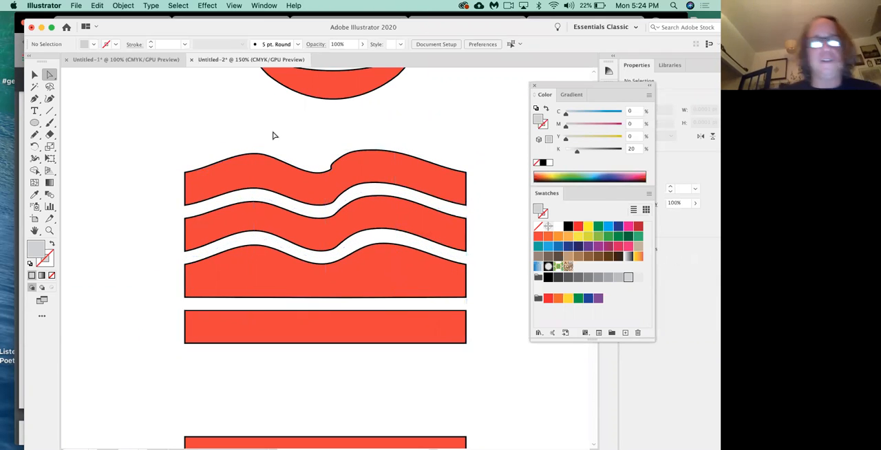
Step: Raise the second and fourth mesh points of the fourth mesh line about 22 pt and 30 pt to match the wave above
left_click(48, 75)
left_click(200, 270)
left_click_drag(255, 305, 255, 276)
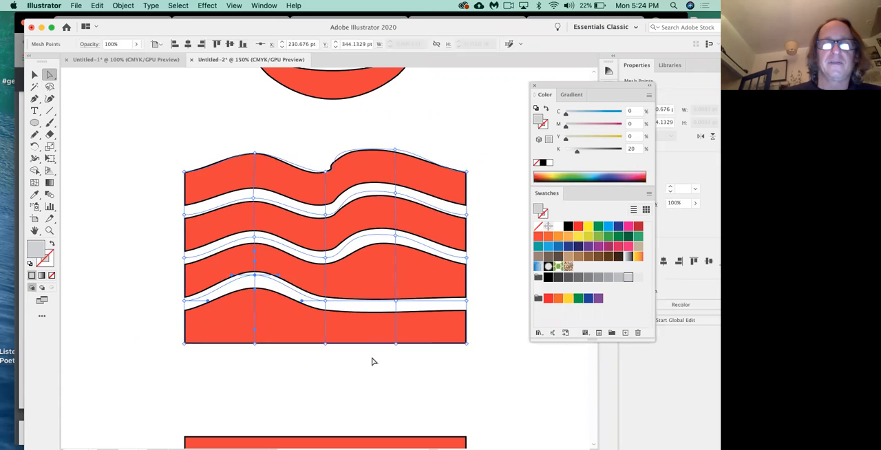
left_click(396, 302)
left_click_drag(396, 302, 398, 268)
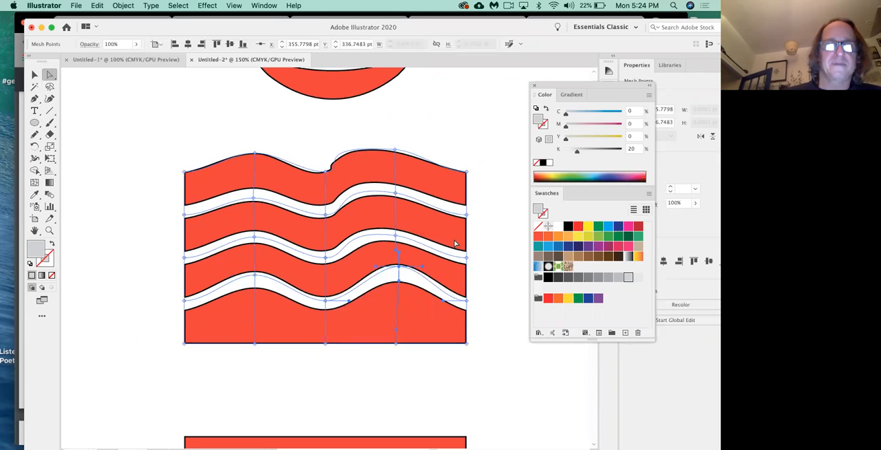
Step: Raise the second and fourth mesh points of the bottom edge to complete the wave, and deselect the artwork
left_click_drag(255, 342, 255, 320)
left_click_drag(397, 343, 395, 314)
left_click(403, 377)
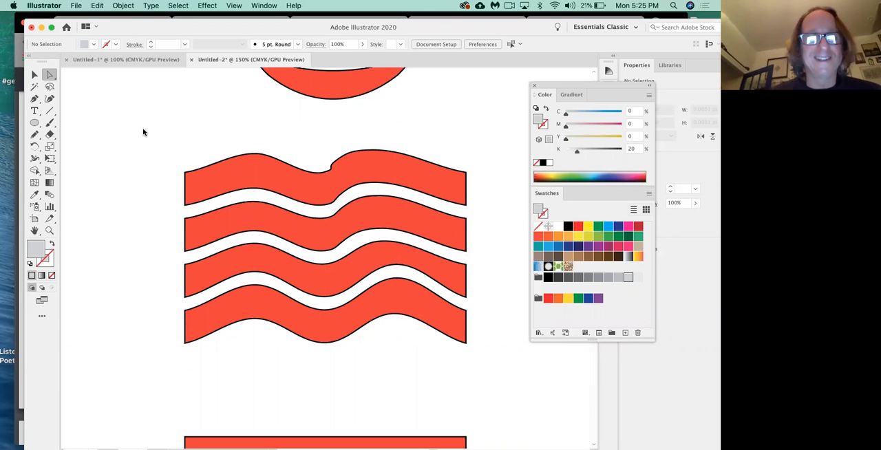
Step: Select the four flat stripes below the wavy set and start an Envelope Distort with Warp on them
scroll(257, 262, "down", 10)
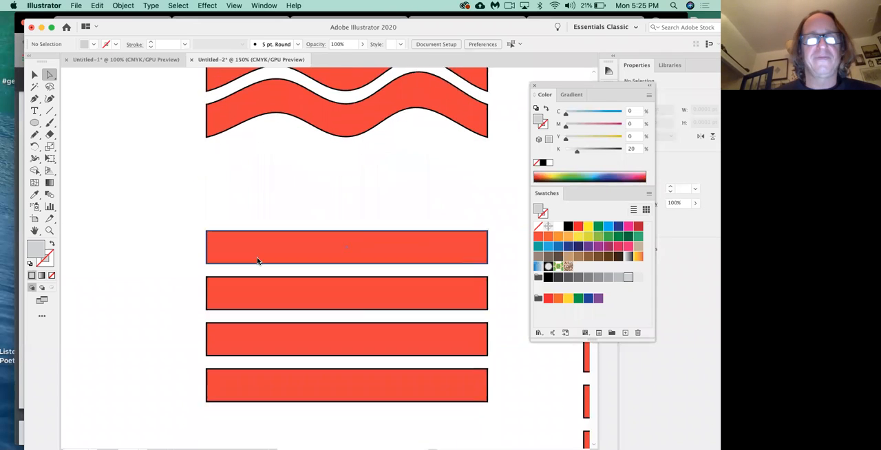
scroll(257, 262, "down", 3)
left_click(35, 76)
left_click_drag(256, 146, 365, 349)
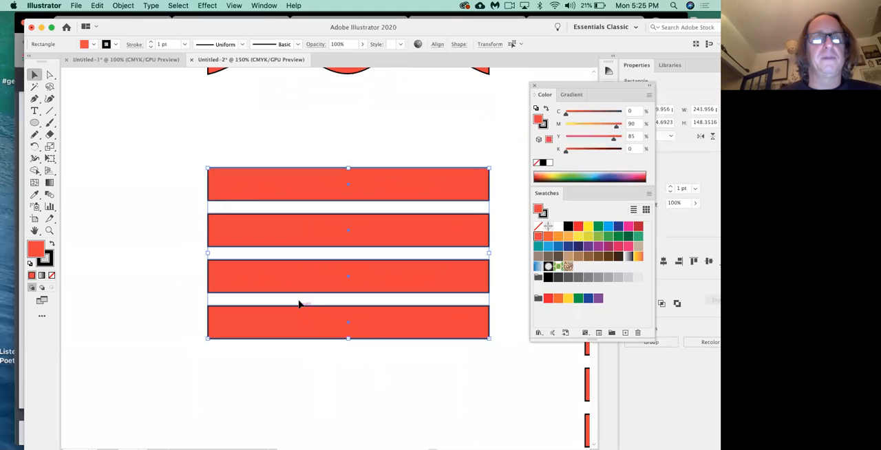
left_click(123, 6)
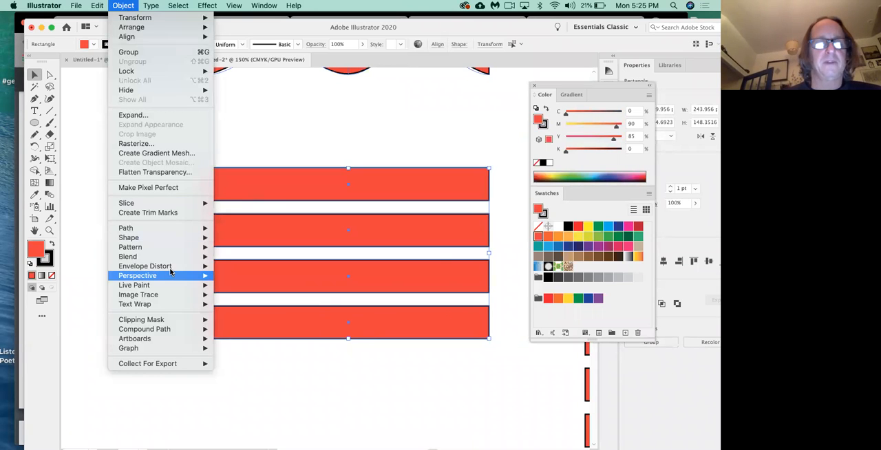
mouse_move(170, 272)
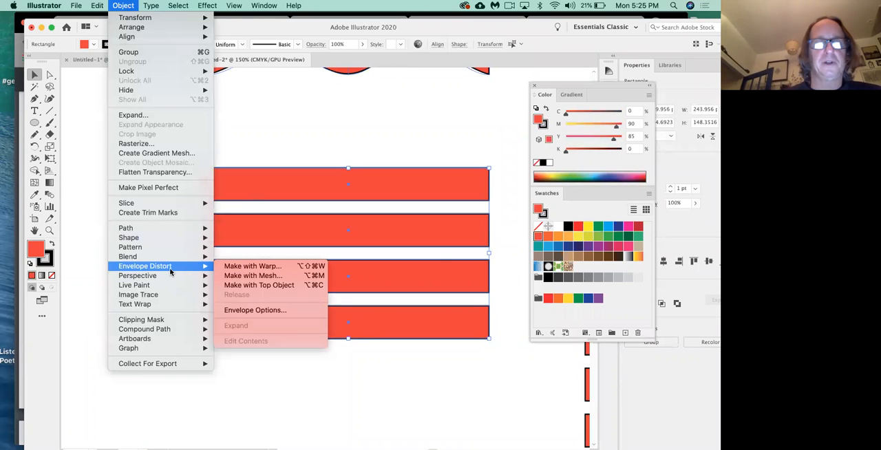
left_click(261, 270)
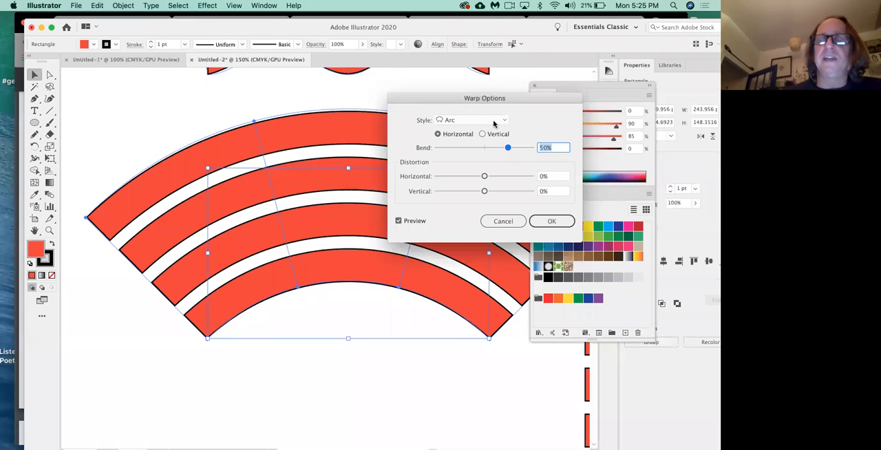
Step: Preview the Arc Lower, Arc Upper and Arch warp styles on the stripes, and return to Arc for comparison
left_click(493, 121)
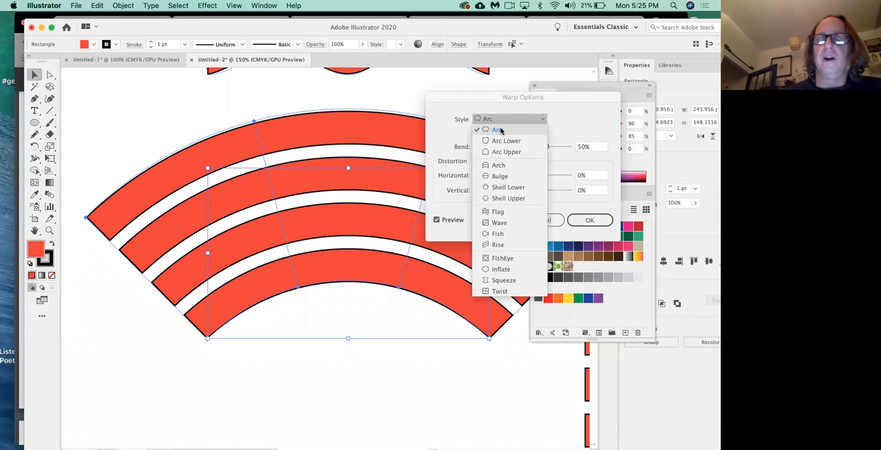
left_click(505, 141)
left_click(505, 121)
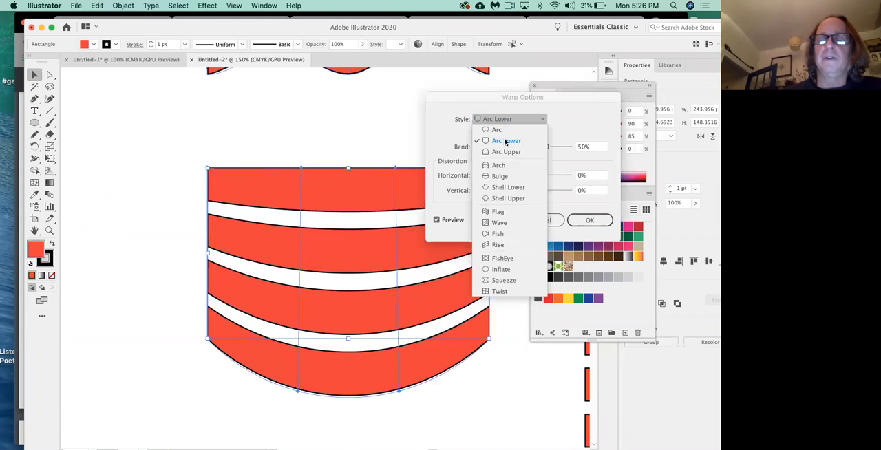
left_click(506, 152)
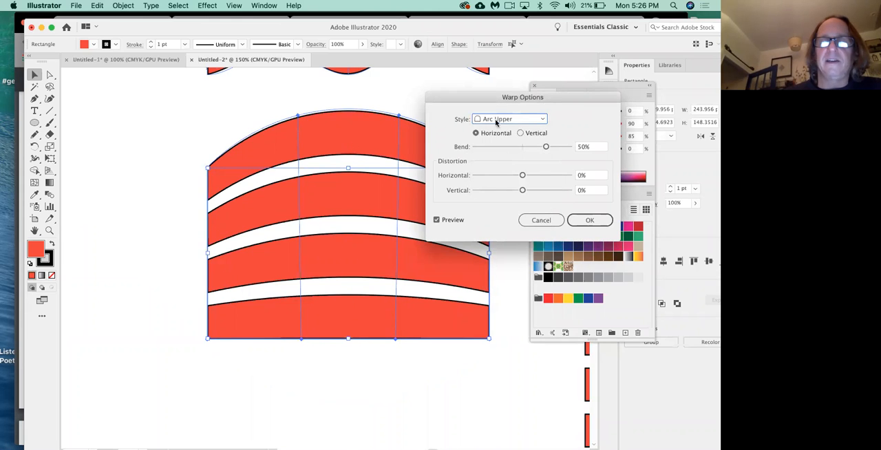
left_click(496, 120)
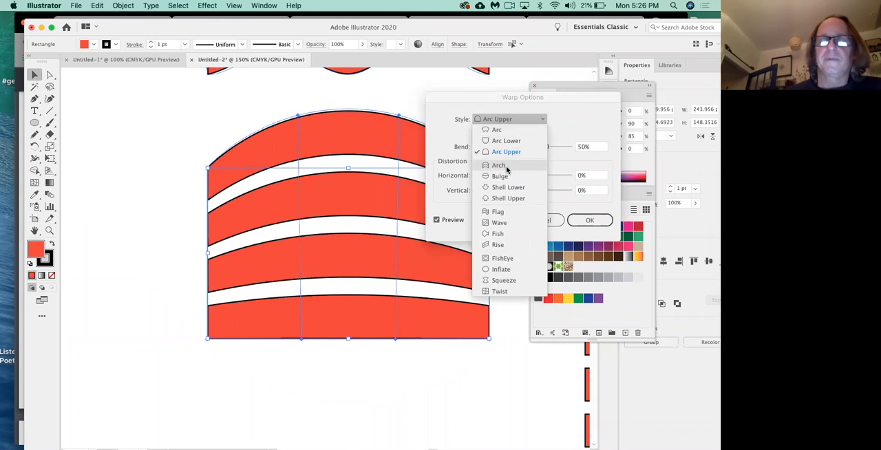
left_click(507, 168)
left_click(511, 123)
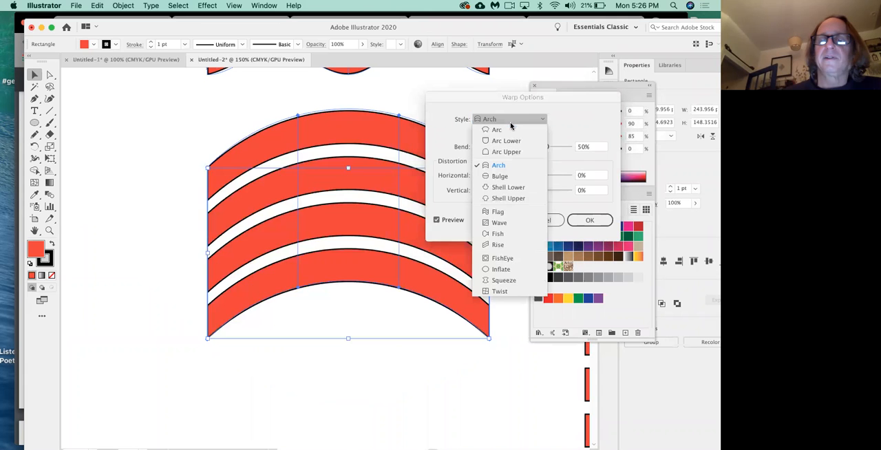
left_click(506, 131)
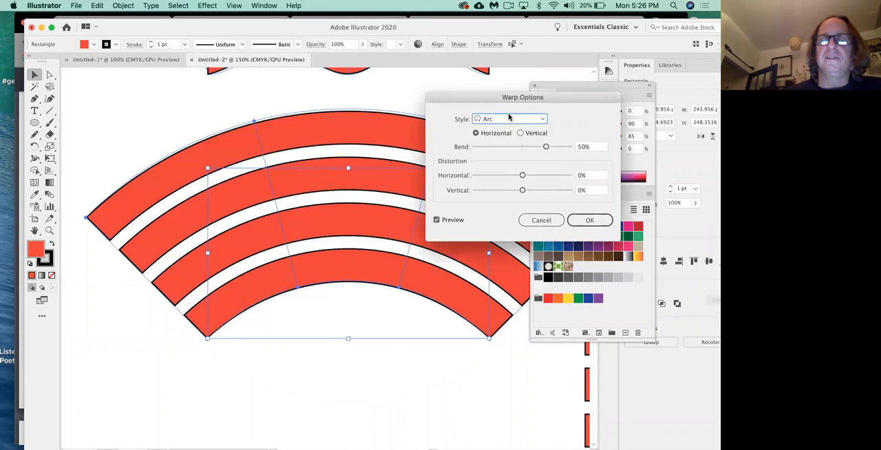
Step: Try the Arch, Bulge and Shell Lower warp styles on the stripes
left_click(509, 121)
left_click(499, 165)
left_click(507, 121)
left_click(503, 176)
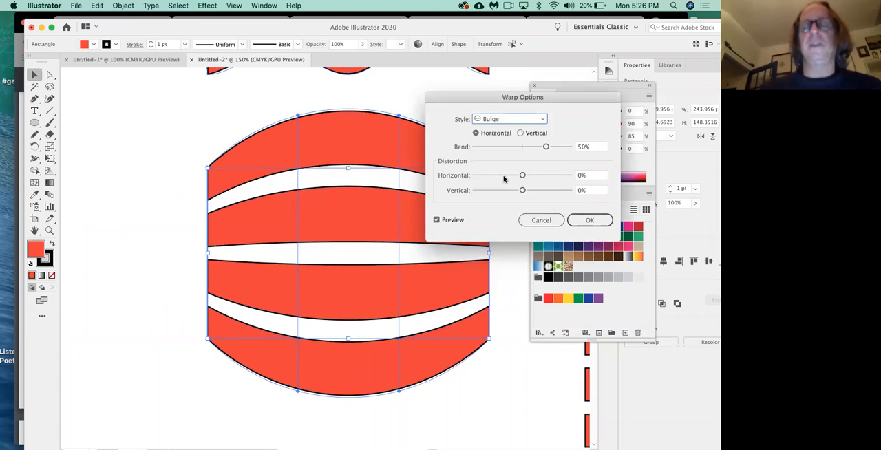
left_click(536, 119)
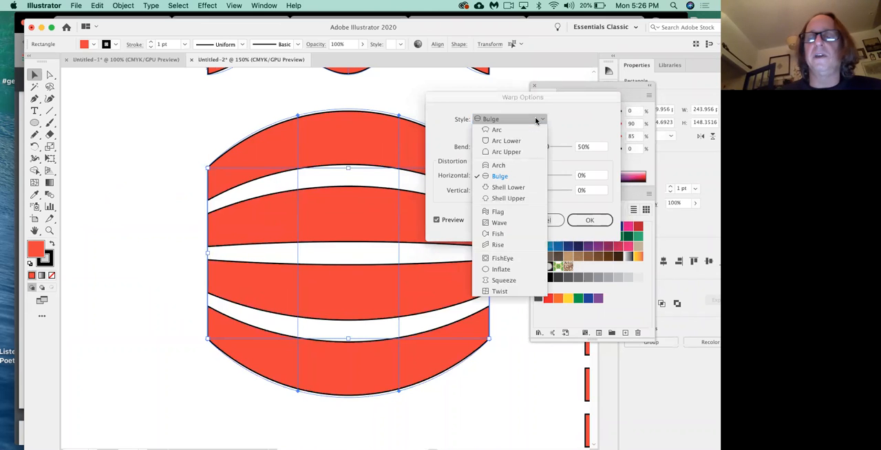
left_click(508, 187)
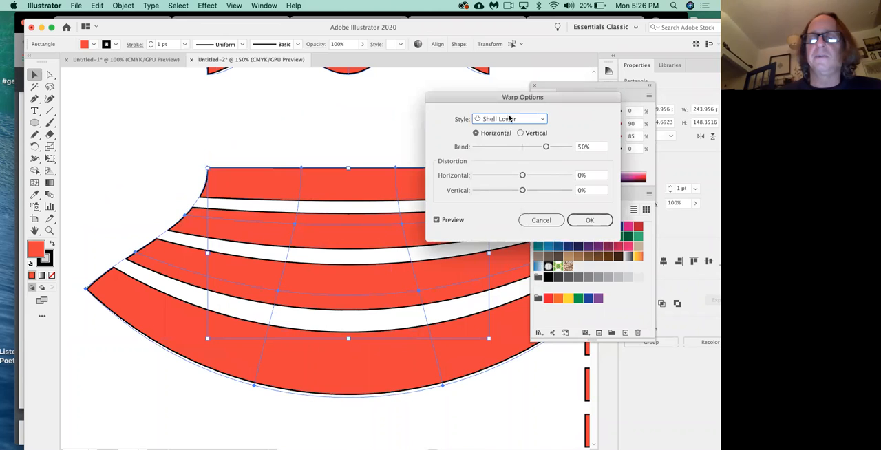
Step: Set the warp style to Flag and move the Warp Options dialog to see the stripes
left_click(509, 119)
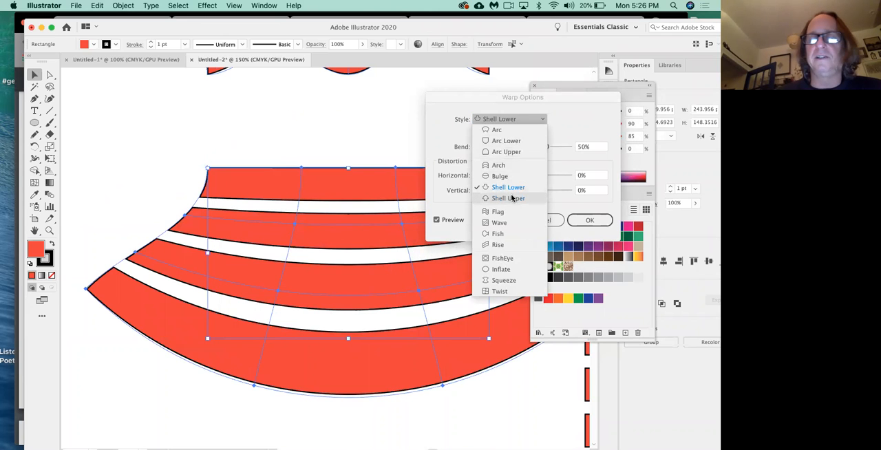
left_click(500, 212)
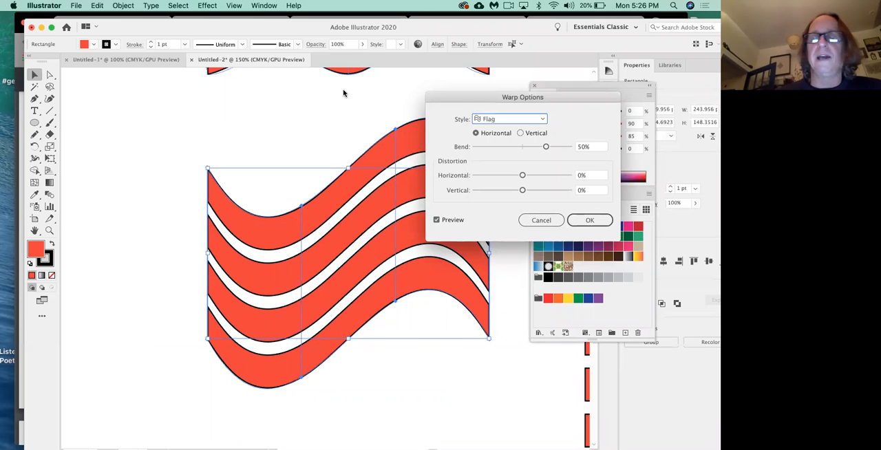
left_click(510, 119)
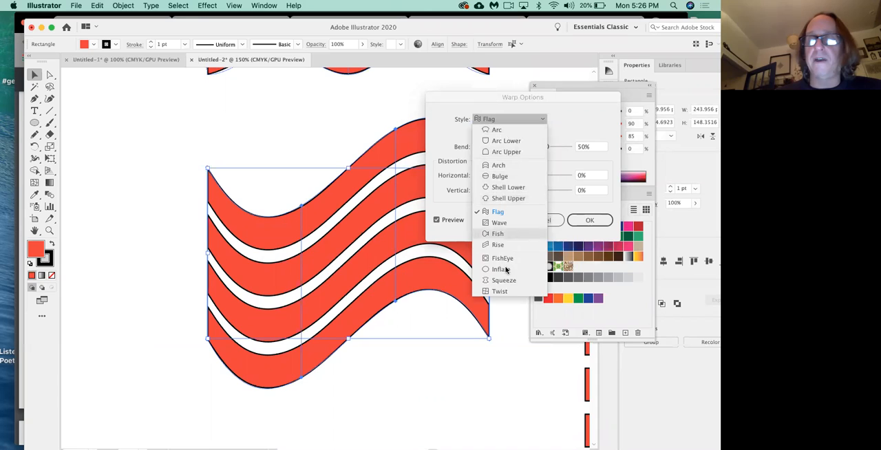
left_click(499, 215)
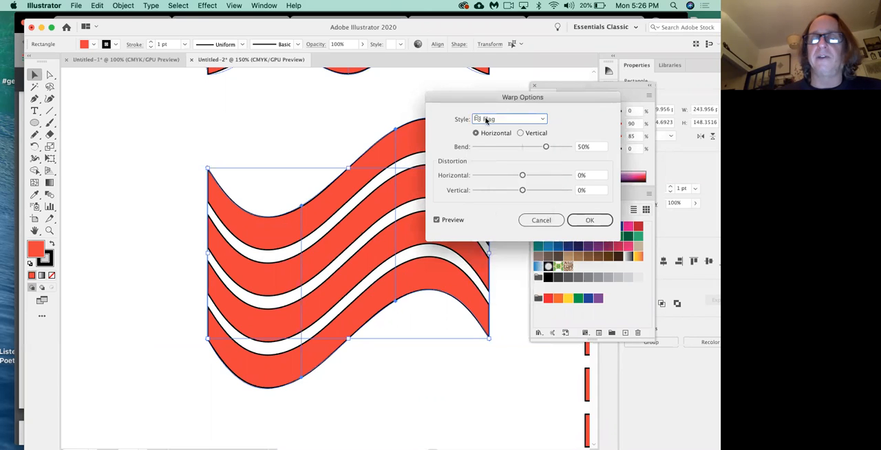
left_click_drag(484, 101, 421, 106)
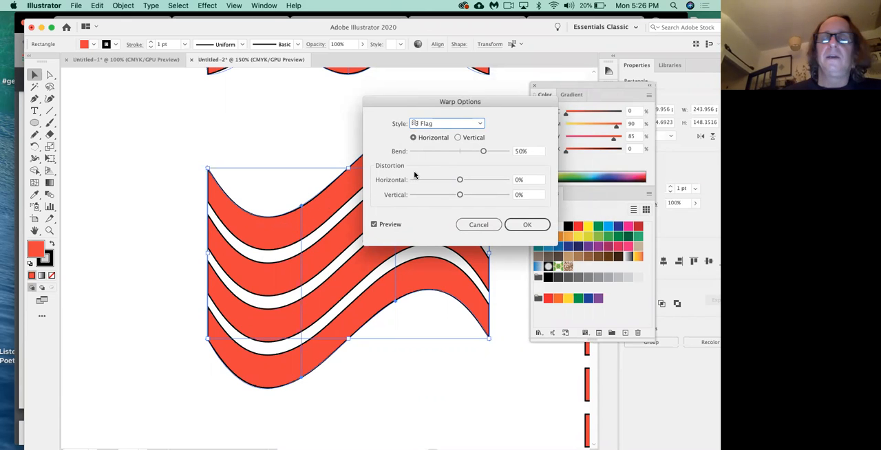
left_click_drag(418, 105, 405, 105)
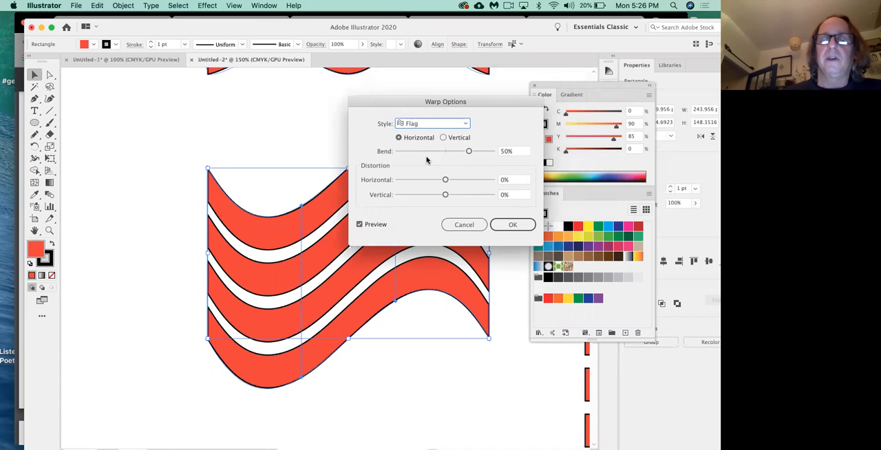
Step: Try different bend amounts for the Flag warp and set the bend to -31%
left_click_drag(470, 151, 493, 151)
left_click_drag(418, 102, 522, 101)
left_click(596, 150)
left_click_drag(511, 155, 535, 151)
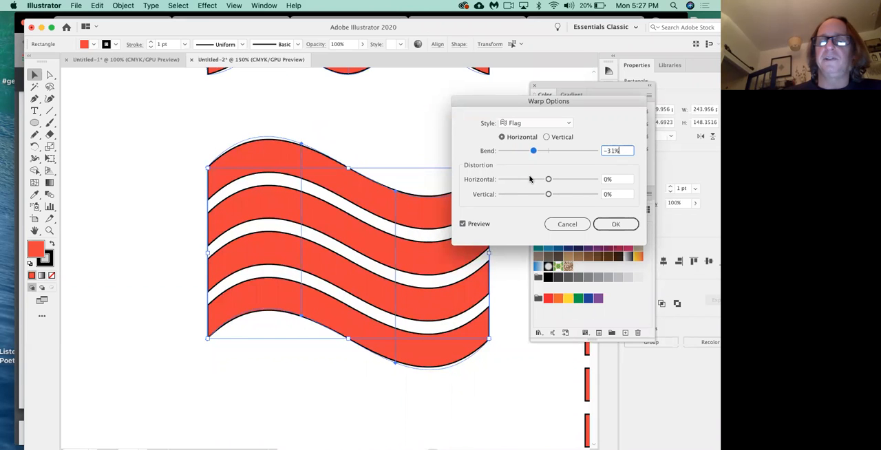
Step: Set the Flag warp's horizontal distortion to 34% and vertical distortion to 37%, and apply the warp
mouse_move(550, 179)
left_mouse_down()
mouse_move(542, 180)
mouse_move(565, 181)
left_mouse_up()
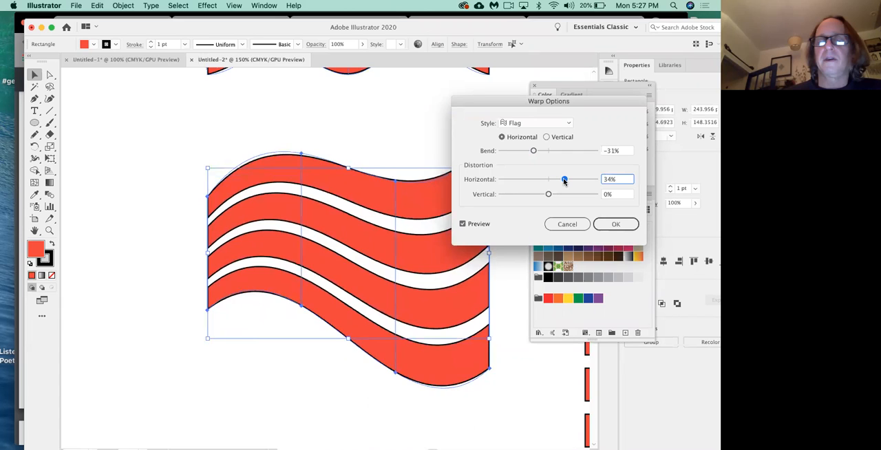
mouse_move(548, 195)
left_mouse_down()
mouse_move(566, 195)
mouse_move(513, 197)
mouse_move(562, 197)
left_mouse_up()
left_click_drag(562, 195, 566, 196)
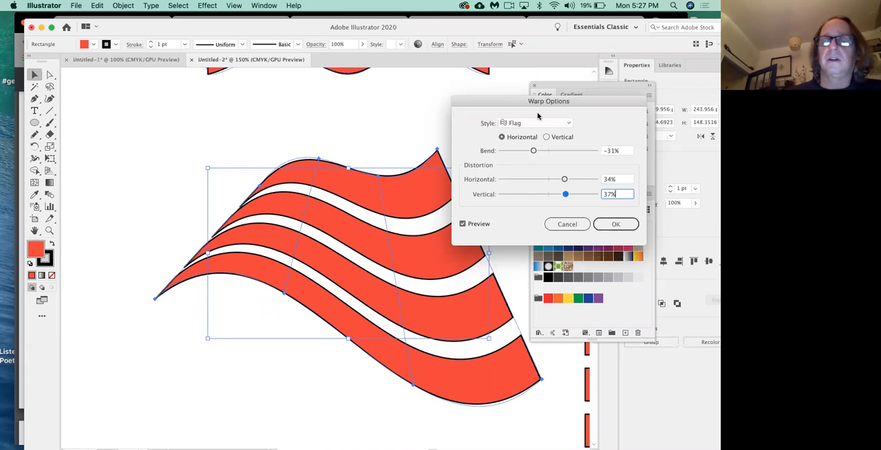
left_click_drag(510, 102, 460, 142)
left_click(560, 262)
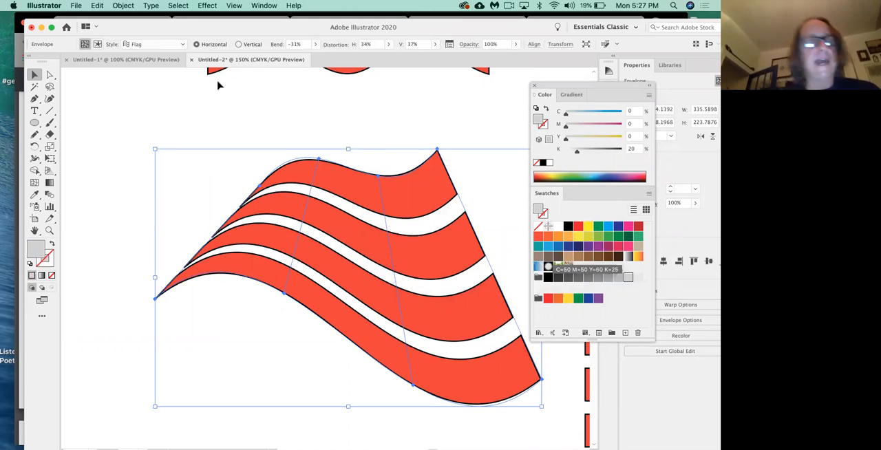
Step: Lower the right inner mesh point on the flag's top edge slightly and extend its handles horizontally to both sides
left_click(50, 75)
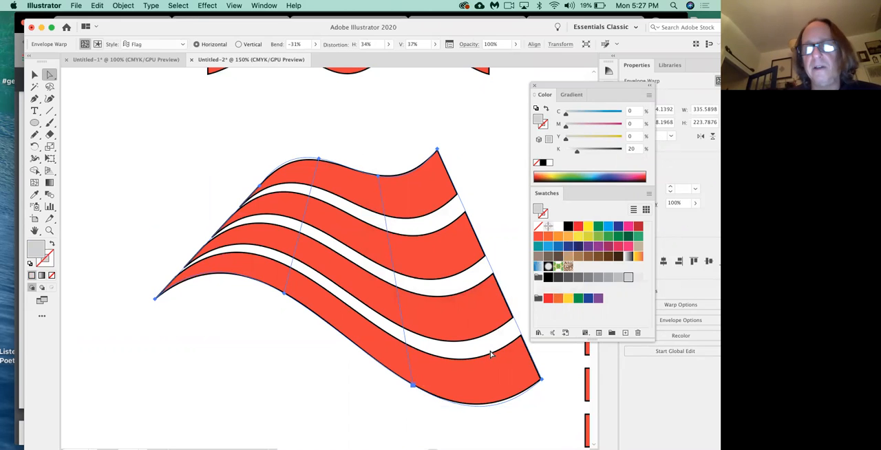
left_click_drag(376, 177, 374, 154)
left_click_drag(375, 154, 429, 186)
left_click_drag(352, 179, 330, 180)
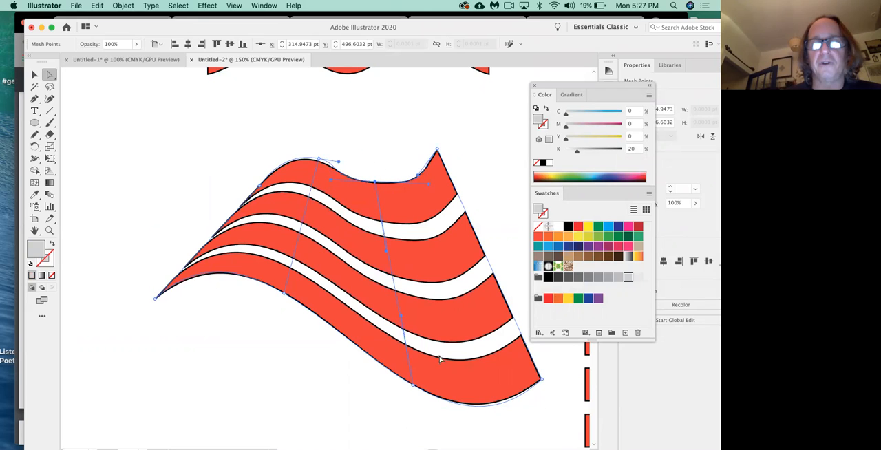
Step: Extend the left handle of the right inner mesh point on the flag's bottom edge outward, and deselect the artwork
left_click(413, 386)
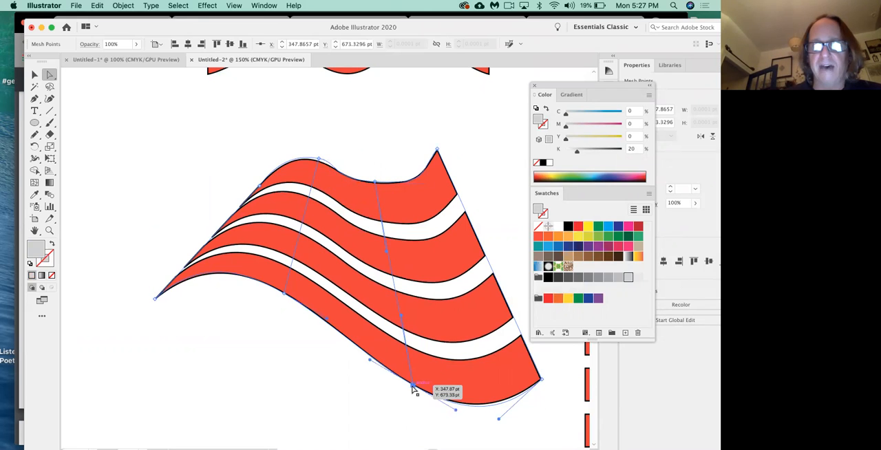
left_click_drag(370, 360, 333, 371)
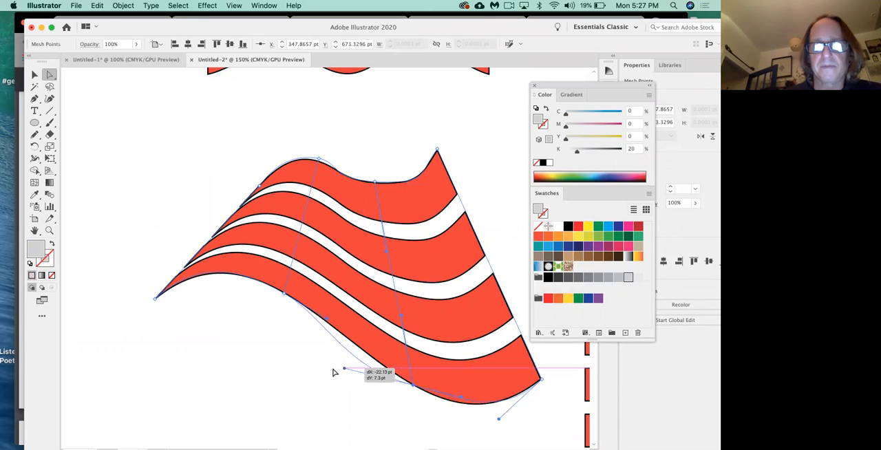
left_click(272, 384)
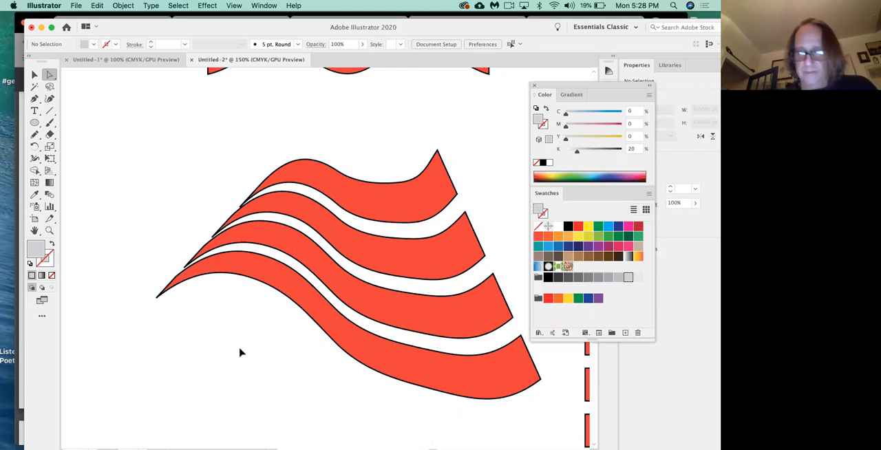
key("super+minus")
key("super+minus")
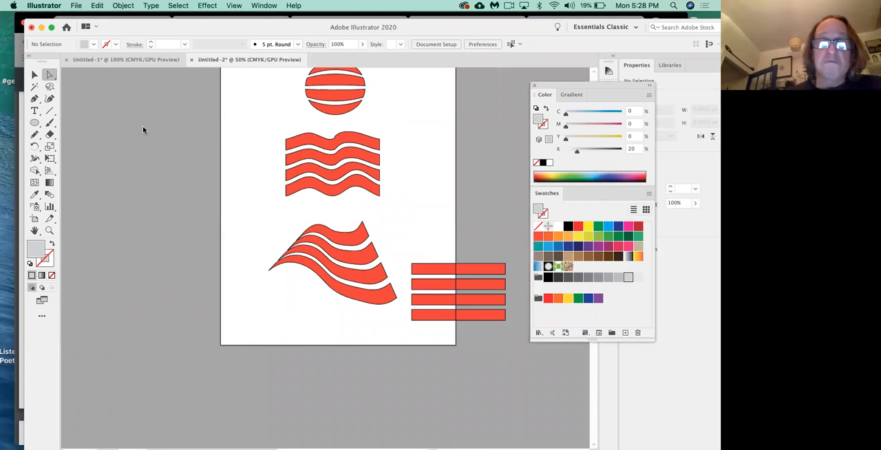
left_click(124, 5)
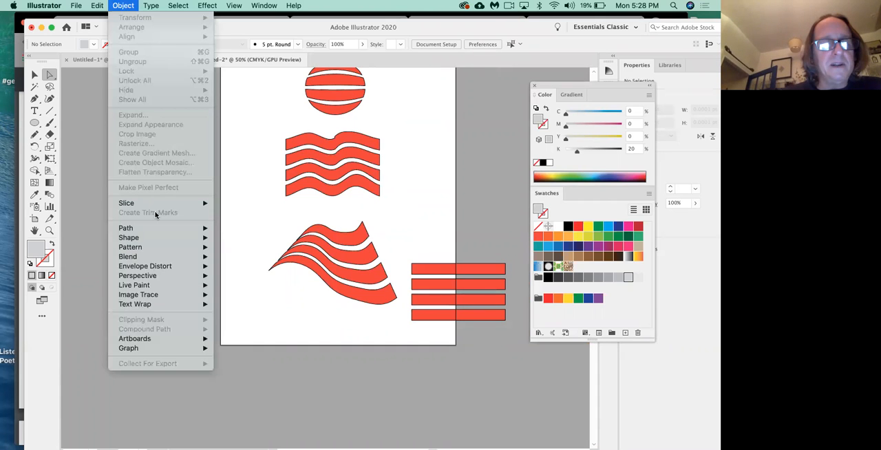
mouse_move(173, 268)
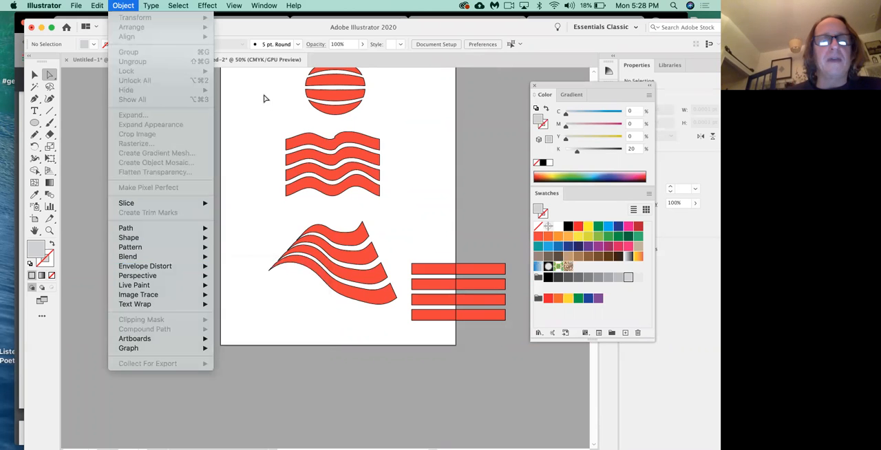
left_click(107, 130)
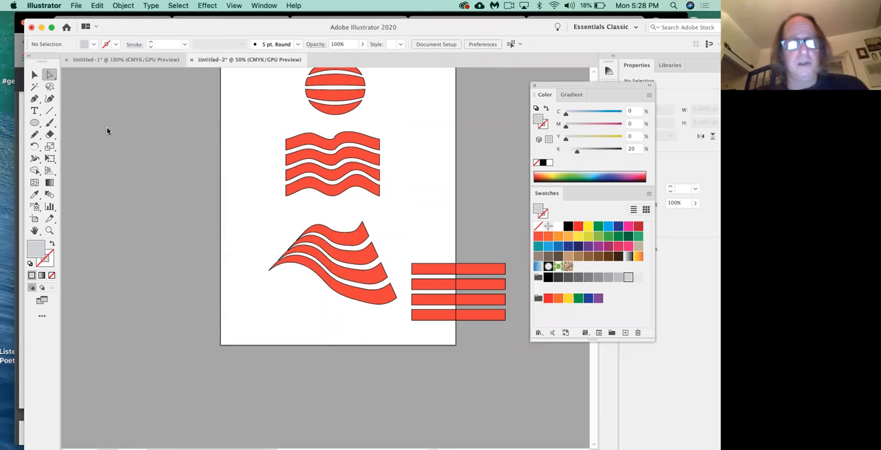
Step: Switch to the class13-CD124 outline in Chrome and examine the remaining techniques and the next-class section
key("super+Tab")
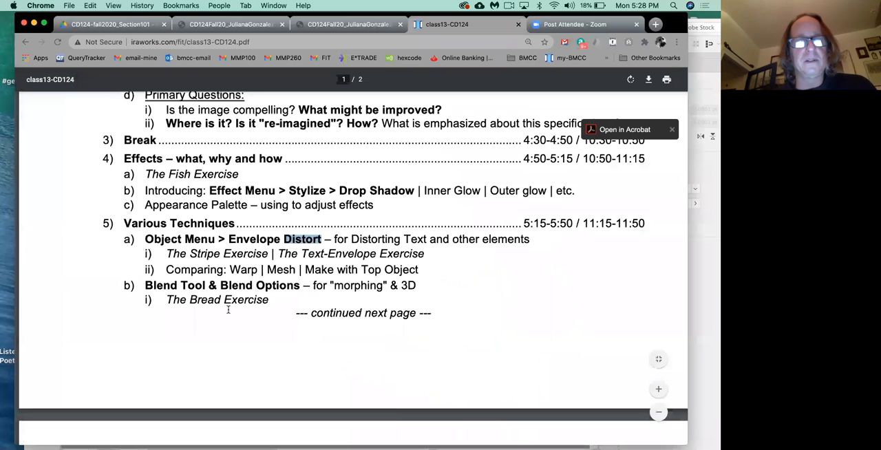
scroll(228, 310, "down", 5)
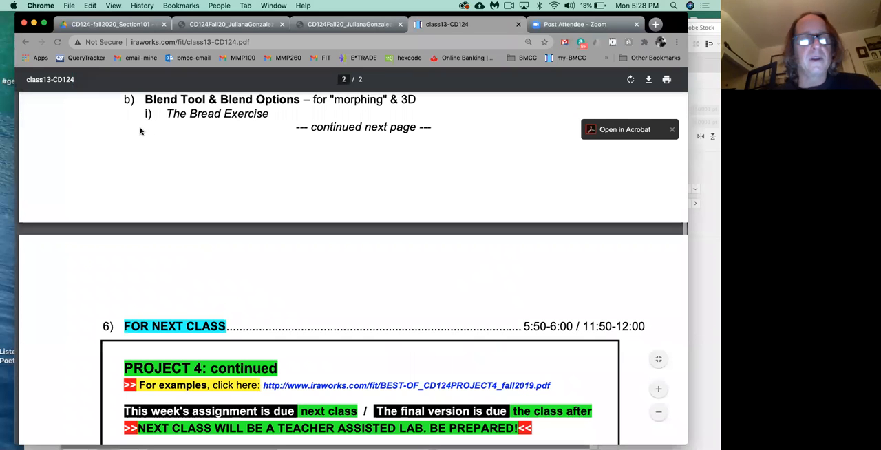
Step: Switch back to Illustrator and move the three distorted stripe sets together across the artboard's left edge
scroll(142, 132, "up", 4)
key("super+Tab")
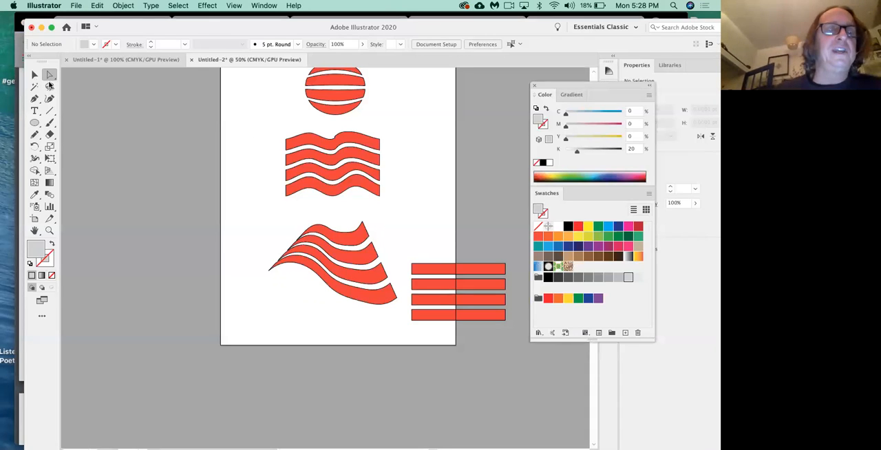
key("v")
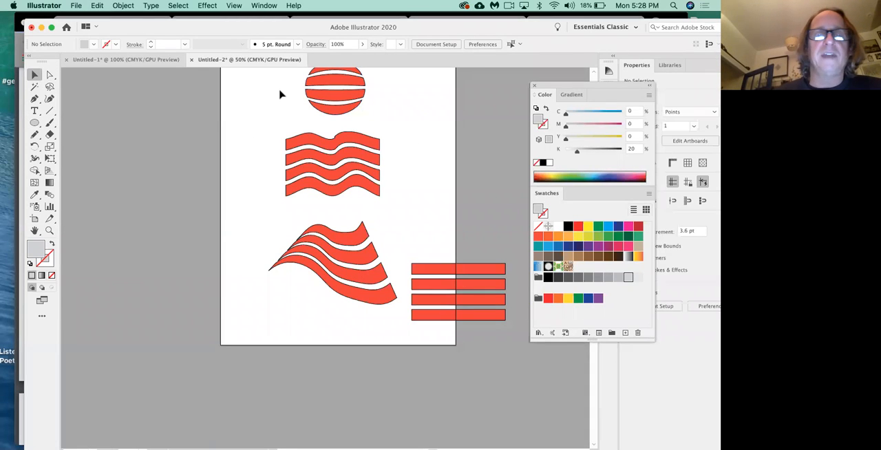
left_click_drag(269, 83, 188, 261)
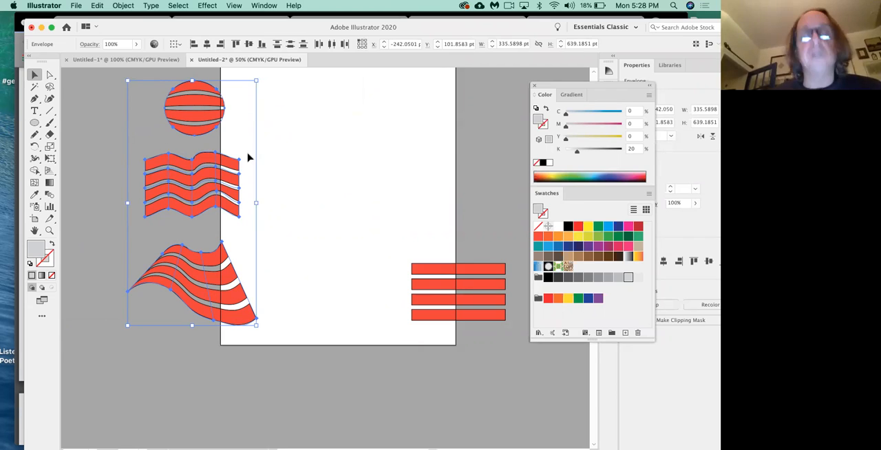
Step: Move only the flag-warped stripes back onto the upper part of the artboard
left_click(285, 195)
left_click(215, 267)
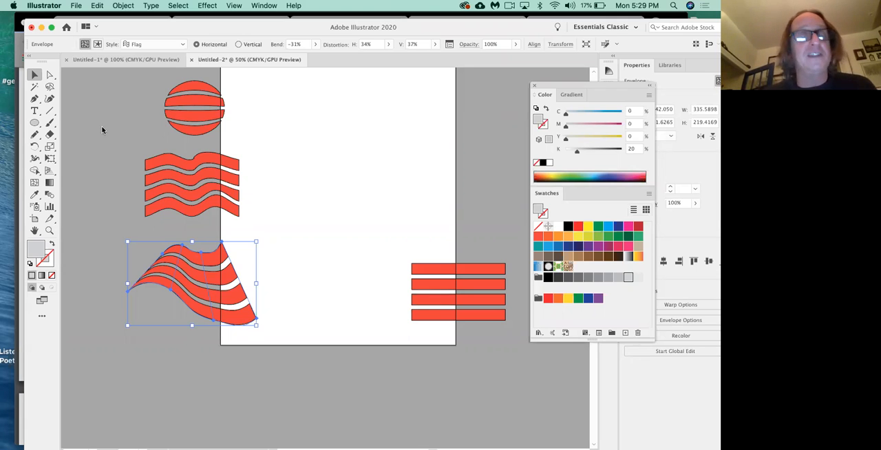
left_click_drag(210, 270, 326, 134)
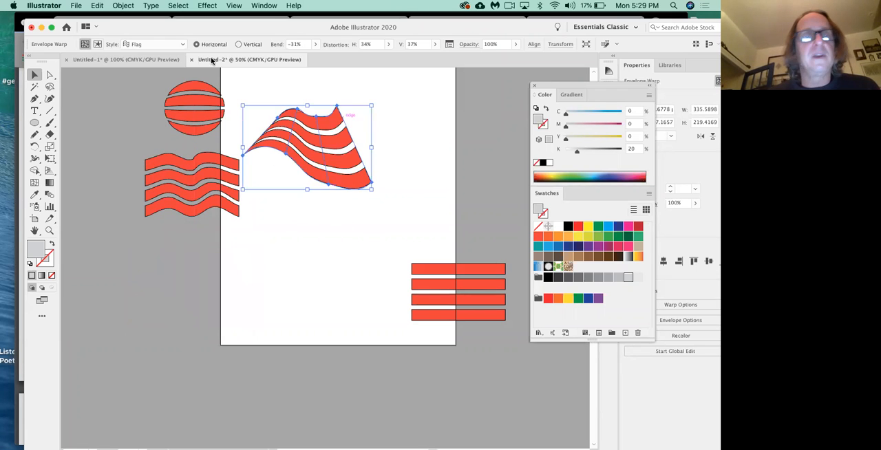
Step: Release the flag's envelope distortion and delete the grey mesh shape covering the straight stripes
left_click(122, 5)
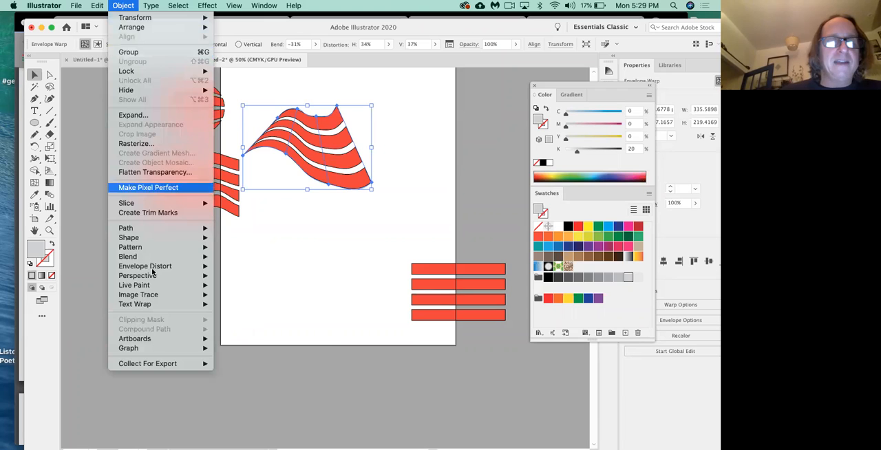
mouse_move(155, 269)
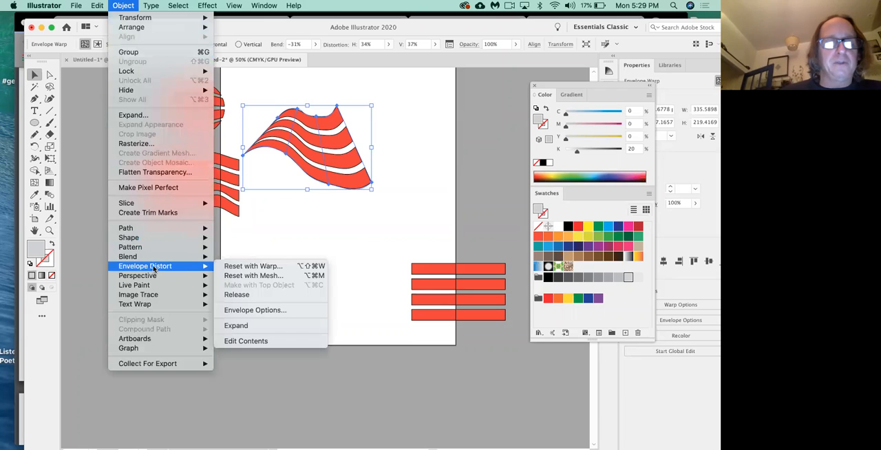
left_click(240, 295)
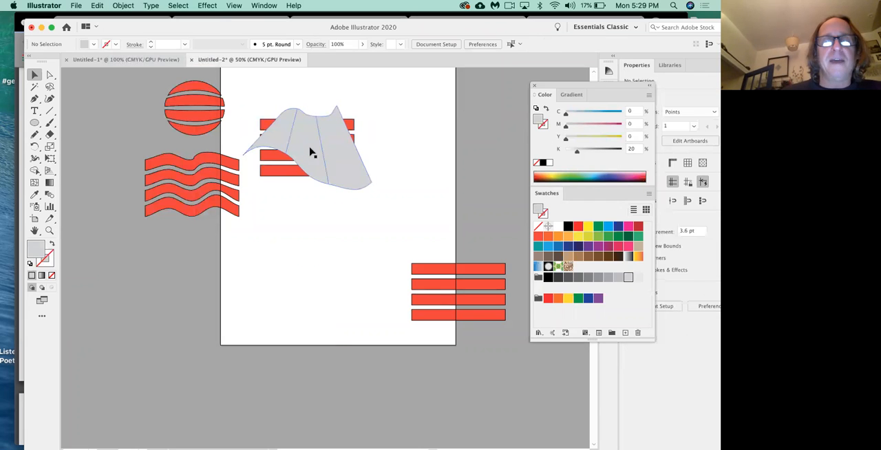
left_click(312, 153)
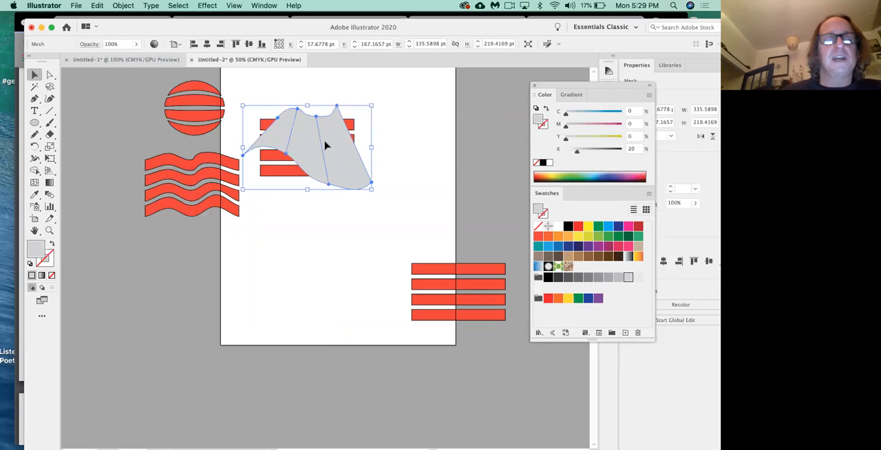
left_click_drag(313, 152, 437, 152)
key("Delete")
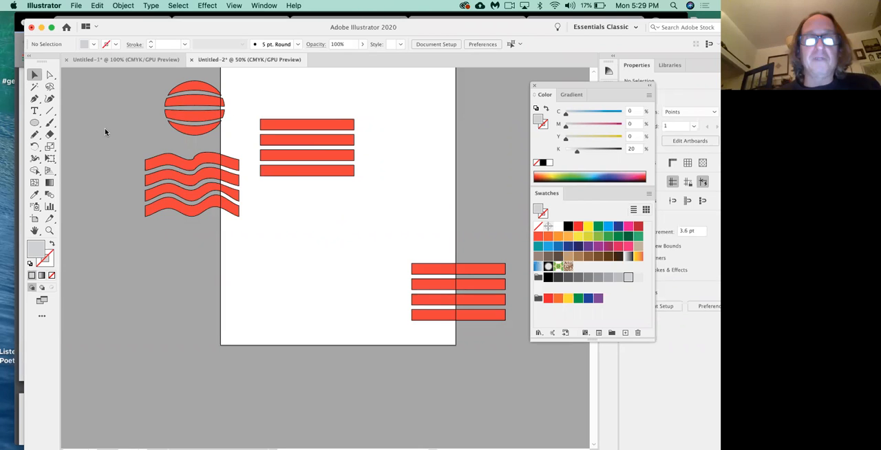
right_click(356, 240)
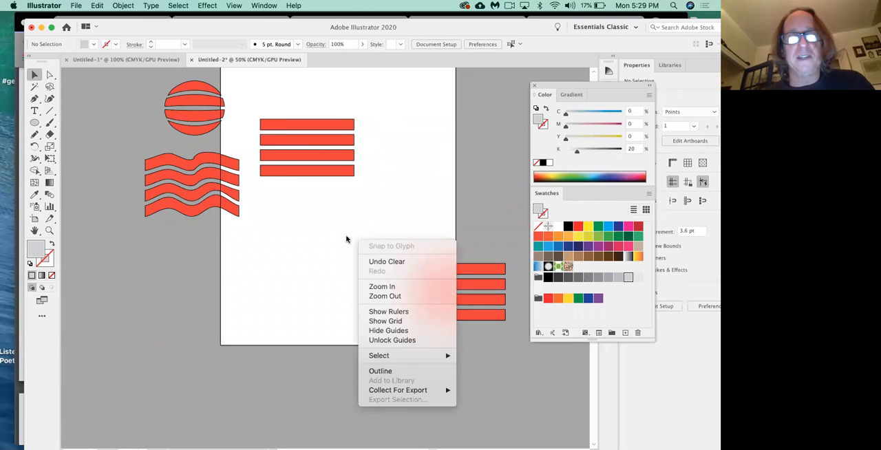
left_click(327, 238)
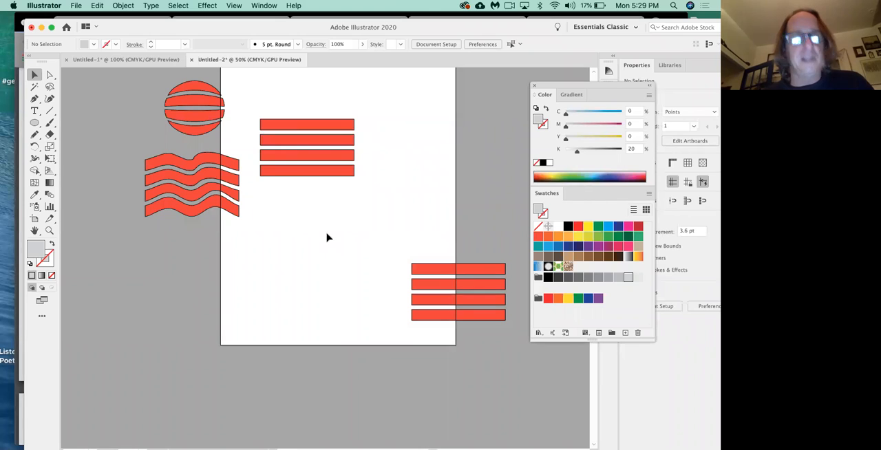
Step: Undo the mesh deletion and the envelope release, and move the warped flag slightly lower on the artboard
key("super+z")
key("super+alt+c")
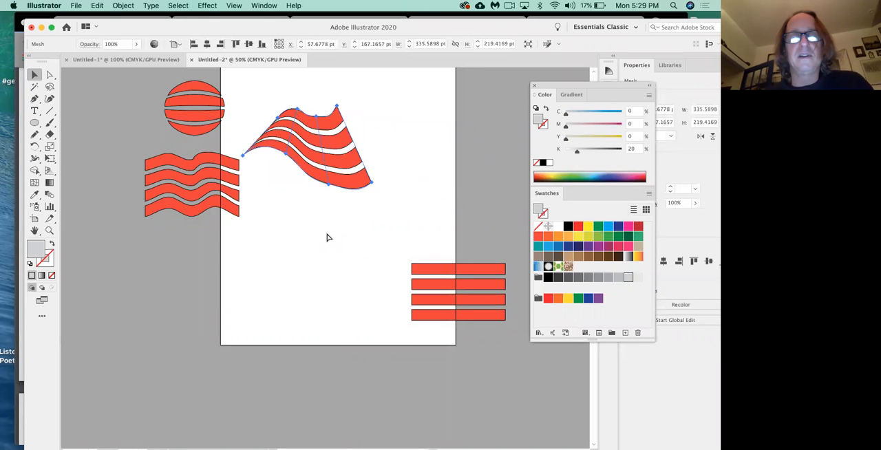
mouse_move(339, 188)
left_mouse_down()
mouse_move(349, 202)
mouse_move(331, 195)
left_mouse_up()
key("super+equal")
key("super+equal")
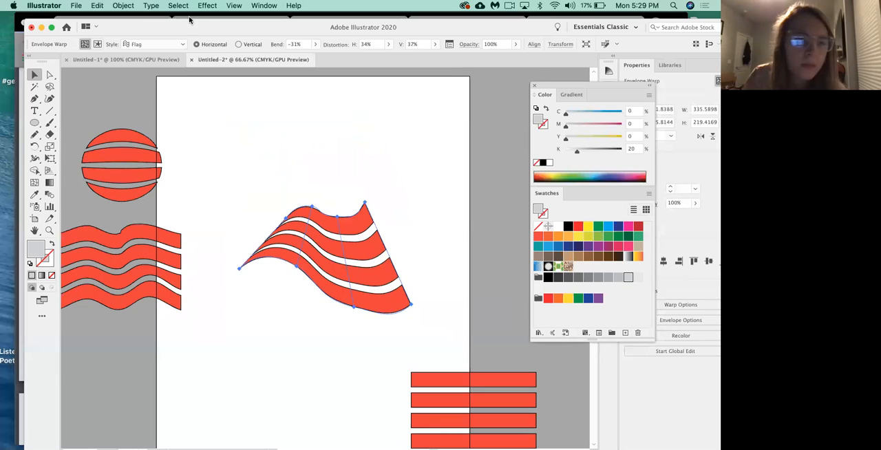
Step: Expand the flag's envelope distortion into real stripe shapes and shift the whole group slightly upward
left_click(122, 5)
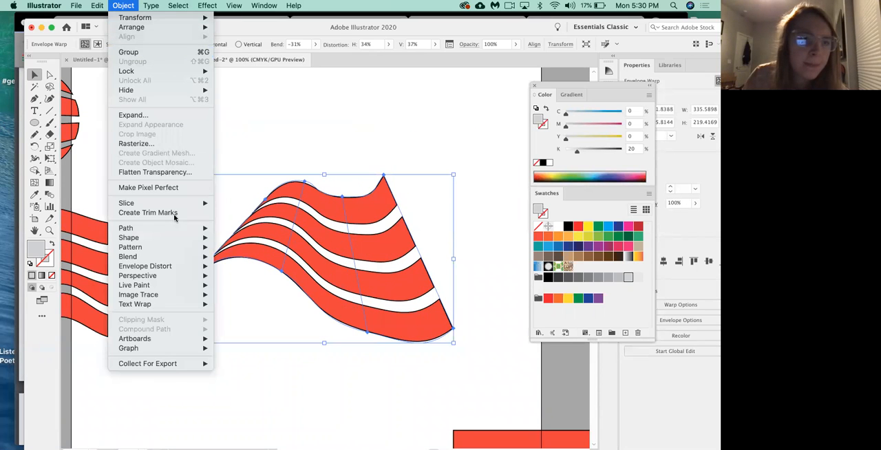
mouse_move(178, 268)
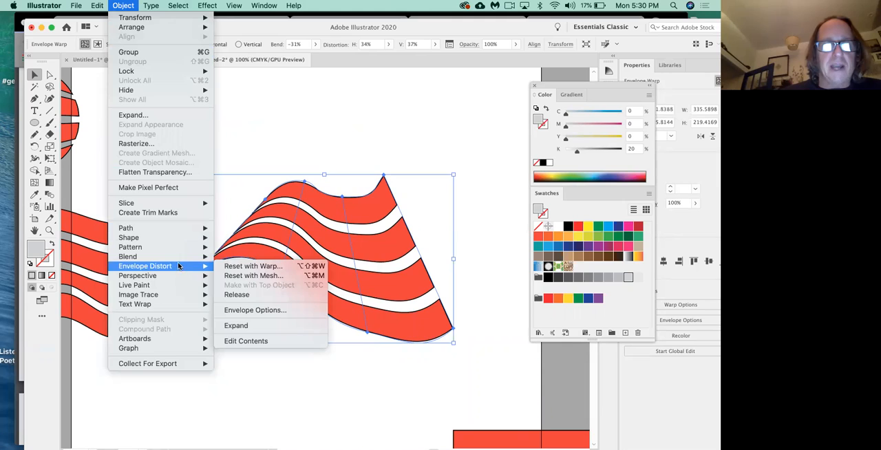
left_click(247, 326)
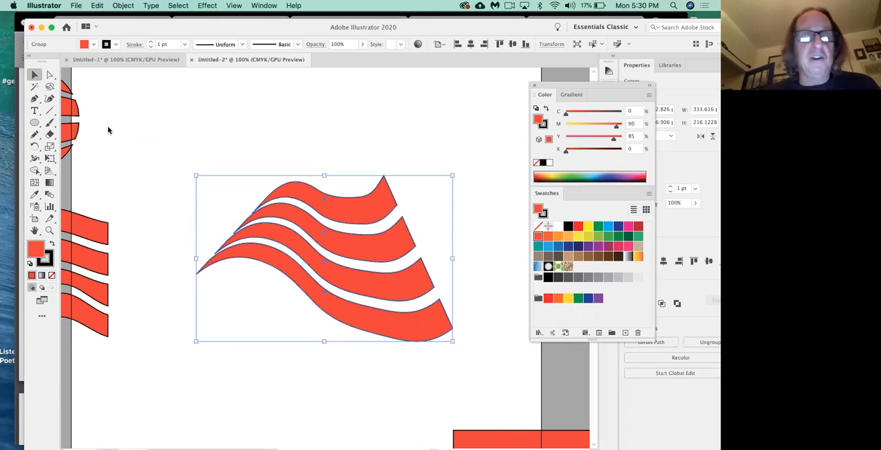
left_click(333, 168)
left_click(356, 200)
mouse_move(356, 201)
left_mouse_down()
mouse_move(369, 159)
mouse_move(332, 224)
left_mouse_up()
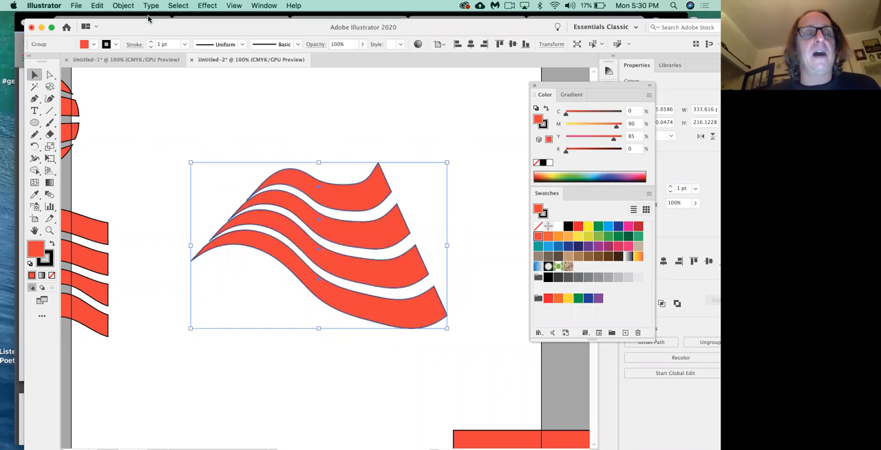
Step: Ungroup the expanded flag and move its four stripes apart individually
left_click(125, 5)
left_click(140, 62)
left_click(319, 132)
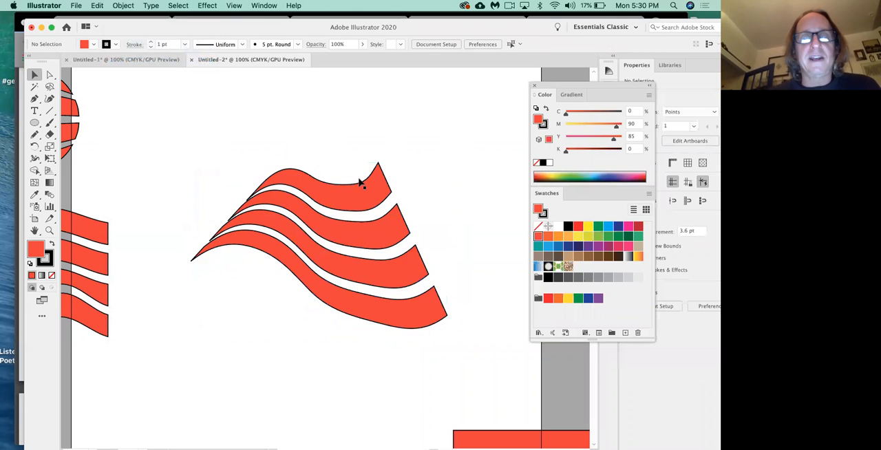
right_click(363, 187)
left_click(335, 165)
left_click_drag(344, 199, 342, 185)
left_click_drag(352, 234, 327, 229)
left_click_drag(356, 277, 358, 343)
left_click(410, 415)
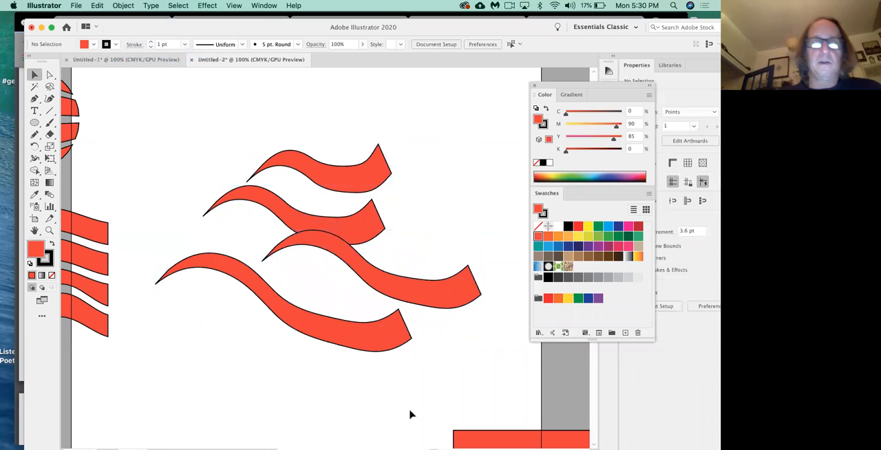
Step: Undo the stripe moves, the ungrouping and the expansion to restore the flag's live envelope warp
key("super+z")
key("super+z")
key("super+z")
key("super+z")
key("super+z")
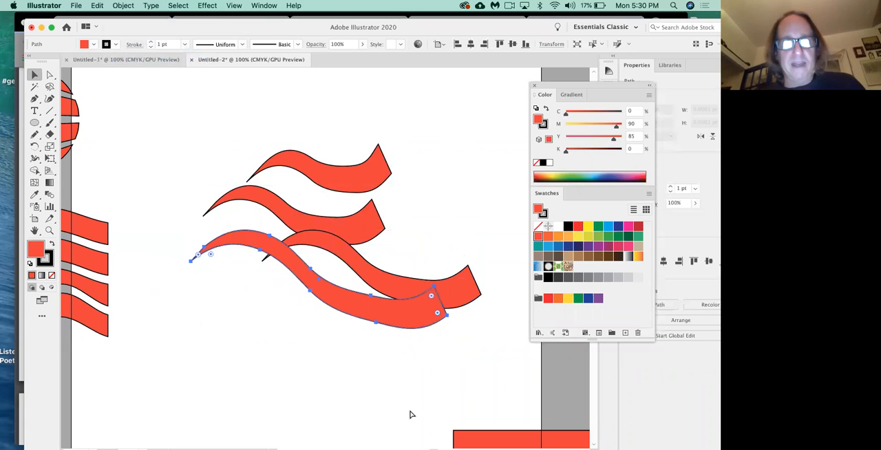
key("super+z")
key("super+z")
key("super+z")
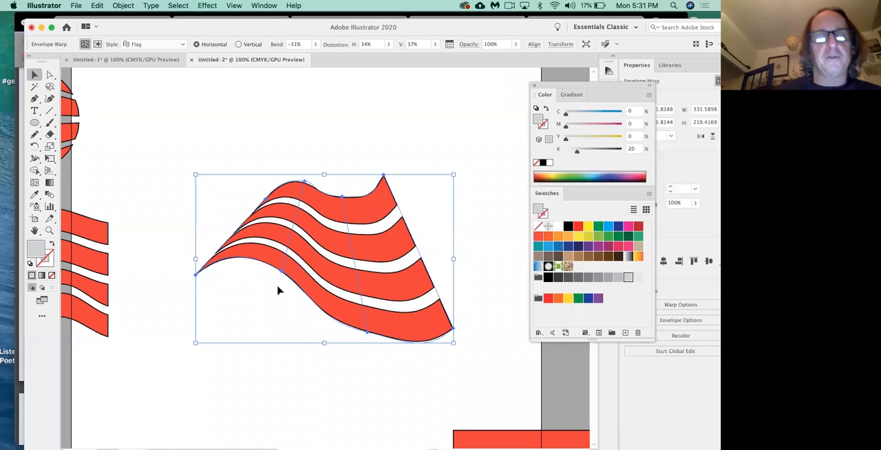
Step: Expand the flag's envelope distortion into grouped stripe shapes again and deselect the artwork
left_click(128, 6)
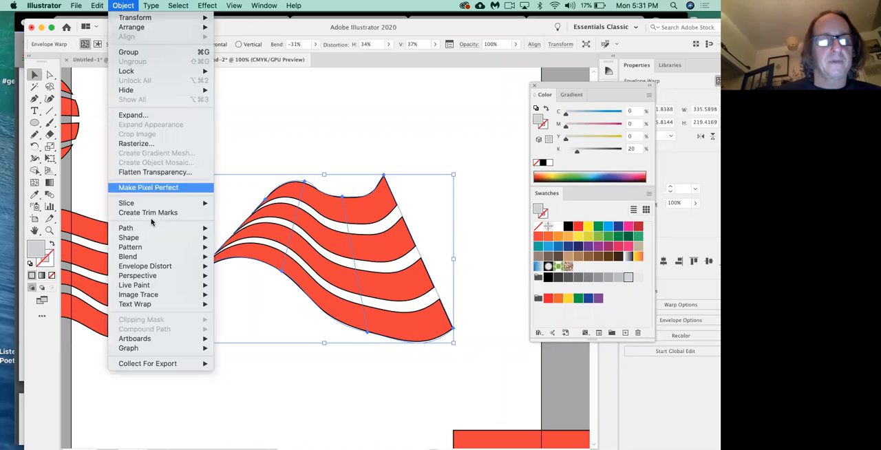
mouse_move(164, 271)
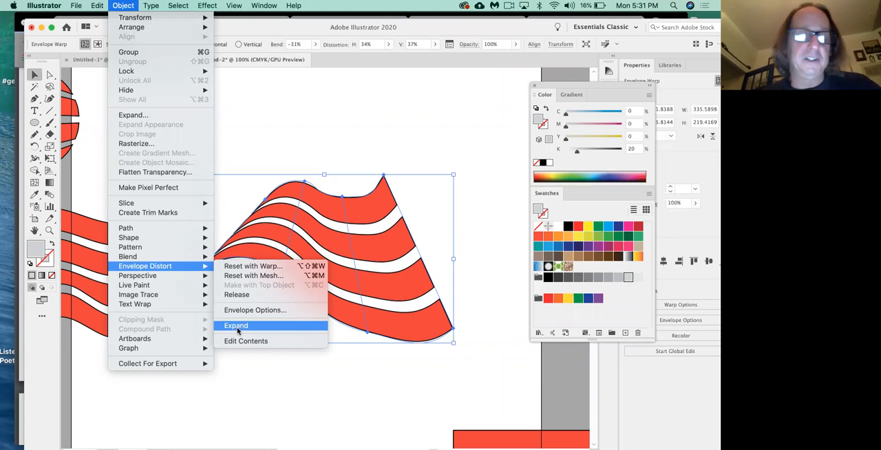
left_click(237, 326)
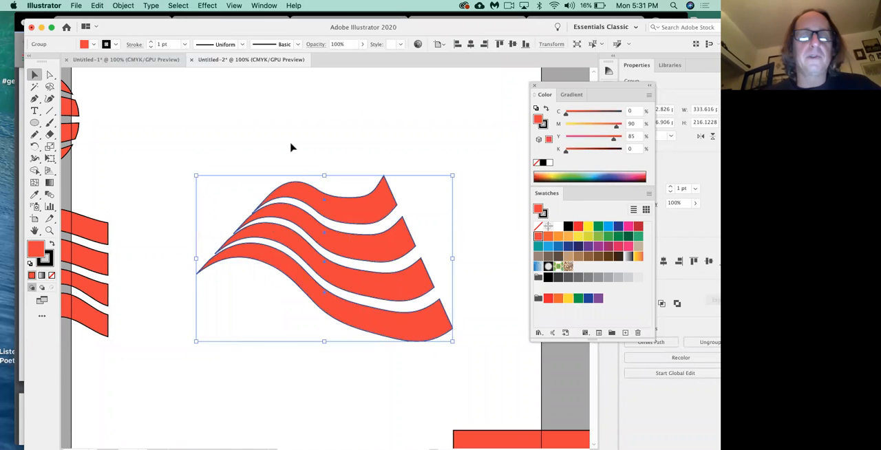
left_click(295, 144)
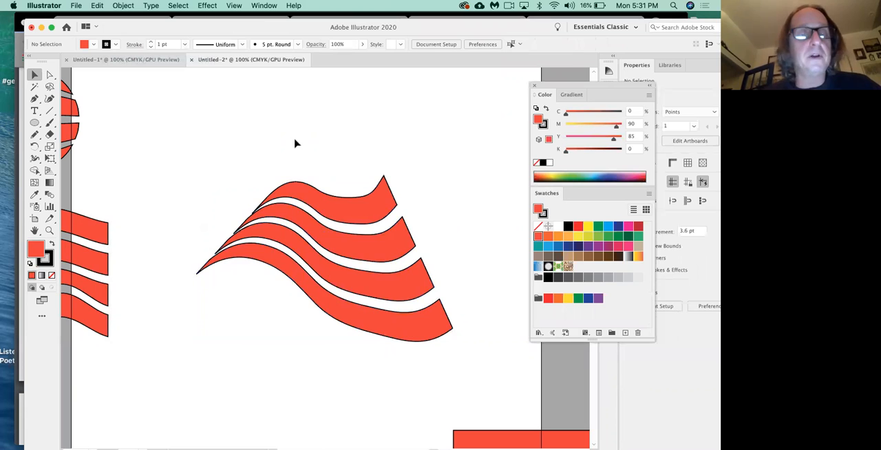
Step: Select just the second stripe inside the expanded flag group and fill it with yellow
left_click(336, 203)
left_click(126, 7)
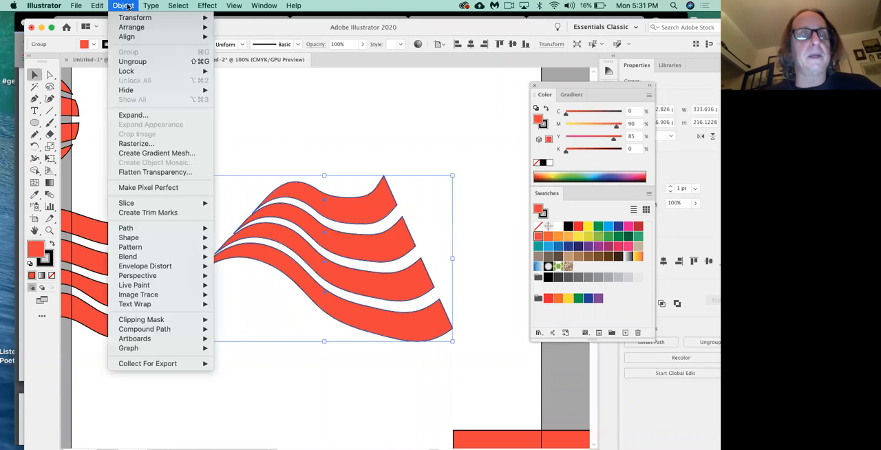
left_click(274, 88)
left_click(50, 75)
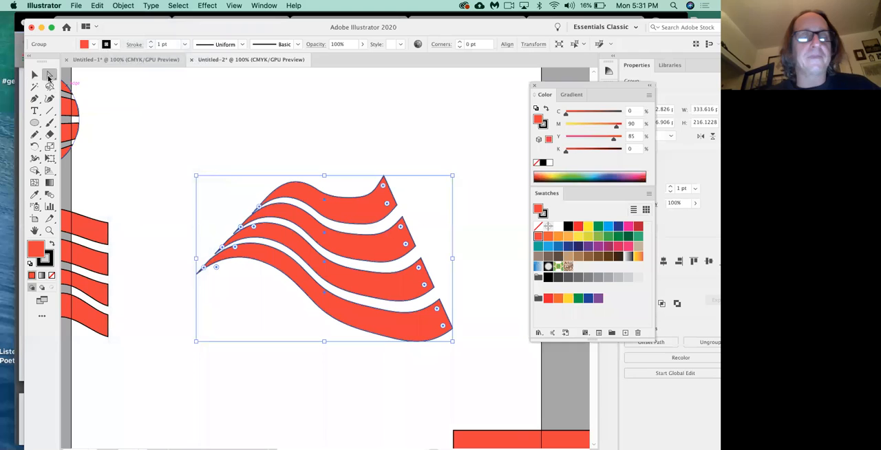
left_click(346, 163)
left_click(361, 250)
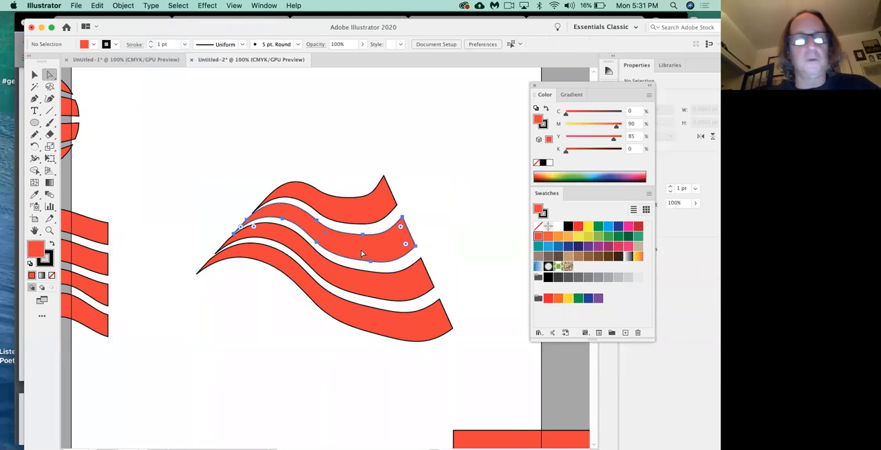
left_click(579, 227)
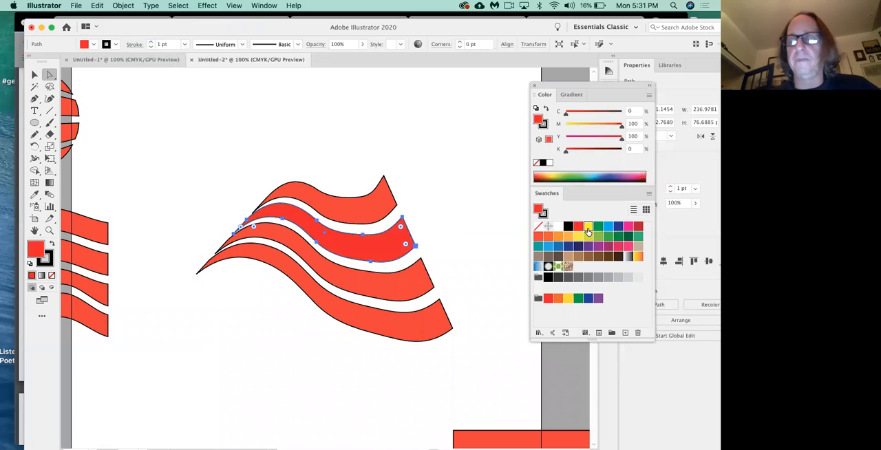
left_click(589, 228)
Step: Fill the flag's third stripe with light blue, and pull its upper-right corner outward to curve that end
left_click(404, 289)
left_click(549, 246)
left_click(480, 266)
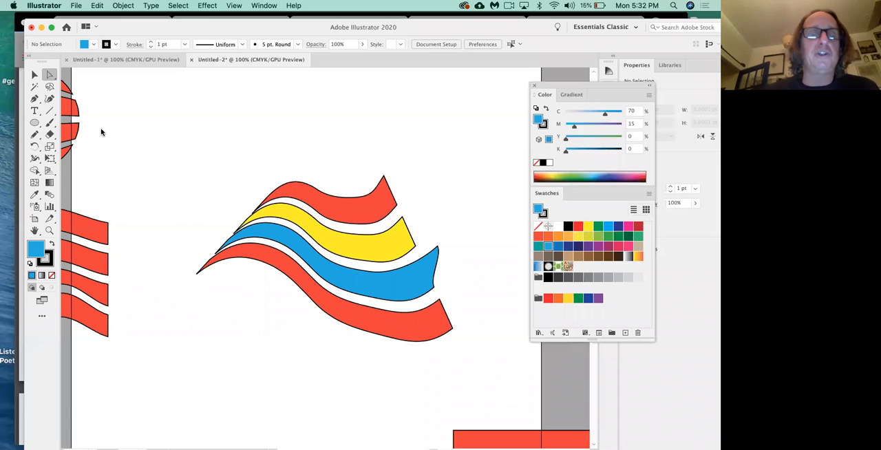
Step: Add the point text "WORD" above the flag and select it as an object
left_click(35, 76)
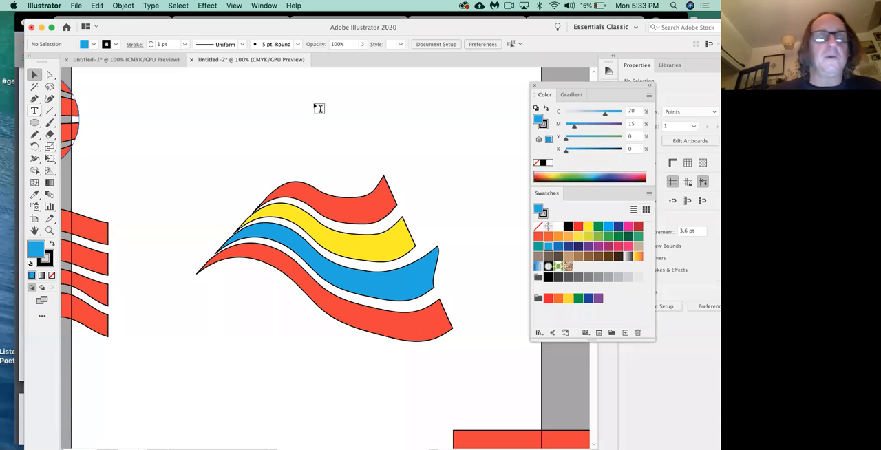
left_click(35, 111)
left_click(285, 116)
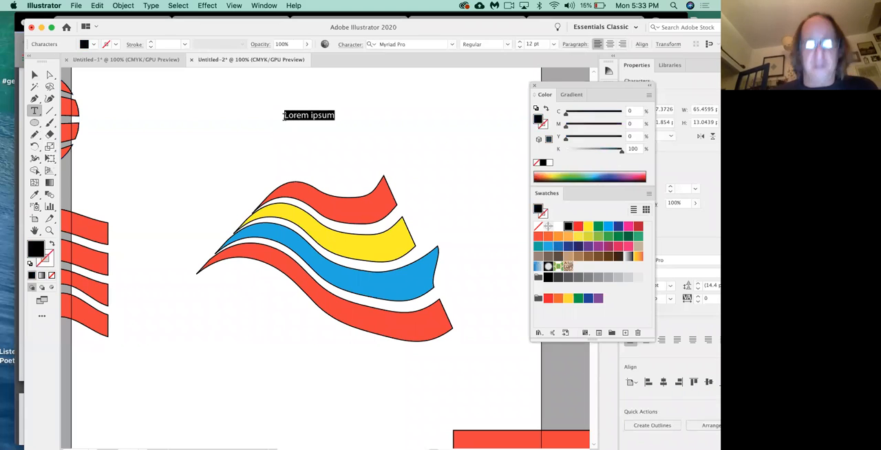
type("WORD")
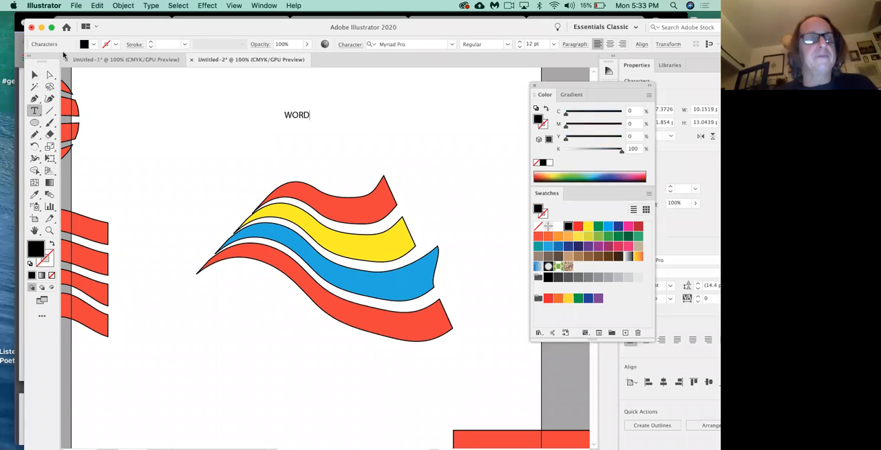
left_click(33, 74)
left_click(300, 118)
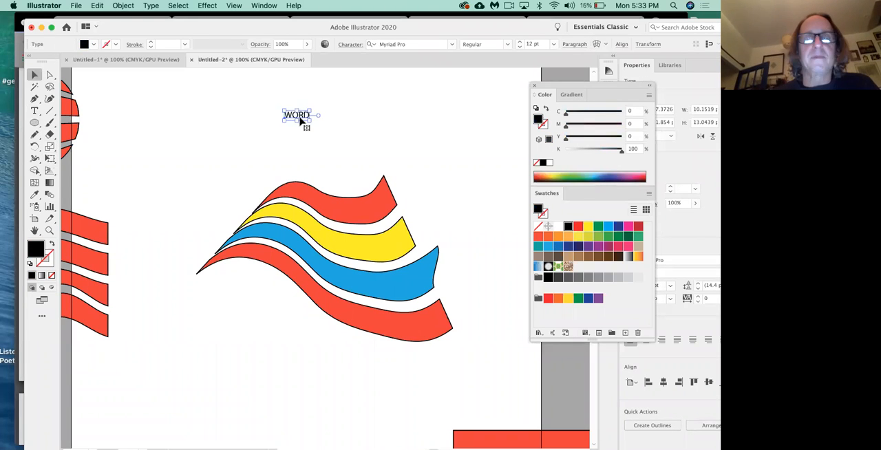
Step: Set the text "WORD" in the Luckiest Guy Regular font and enlarge it to about 79 pt
left_click_drag(310, 121, 429, 192)
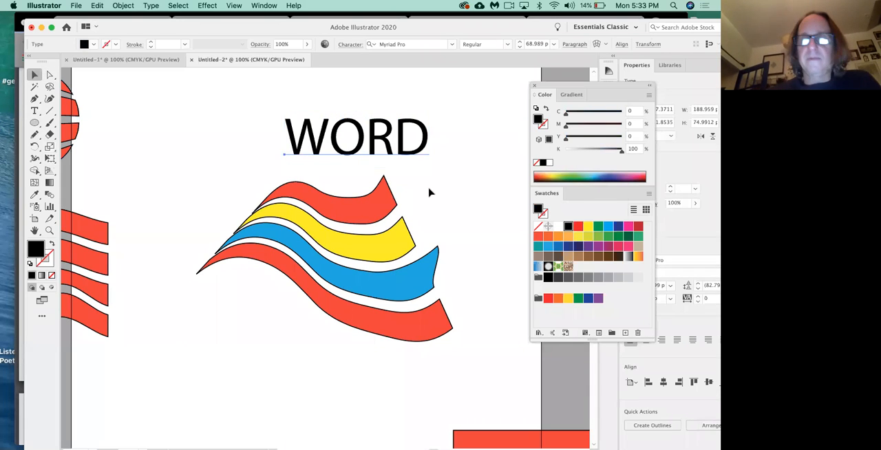
key("super+t")
left_click(617, 141)
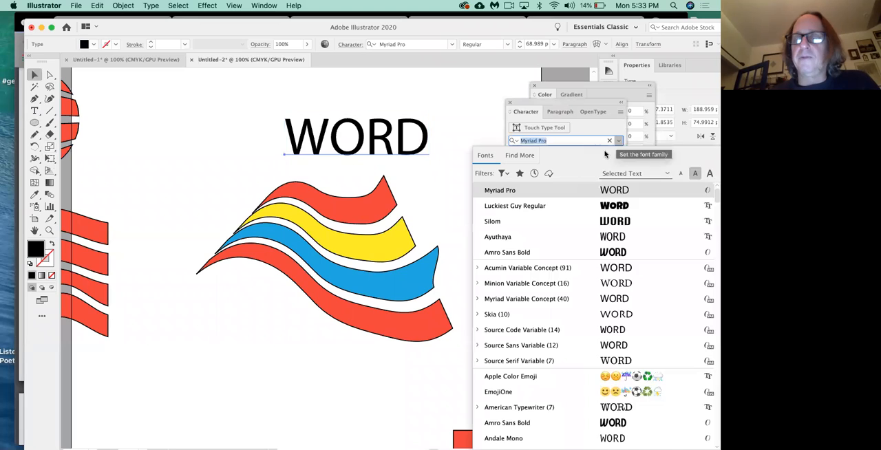
left_click(594, 210)
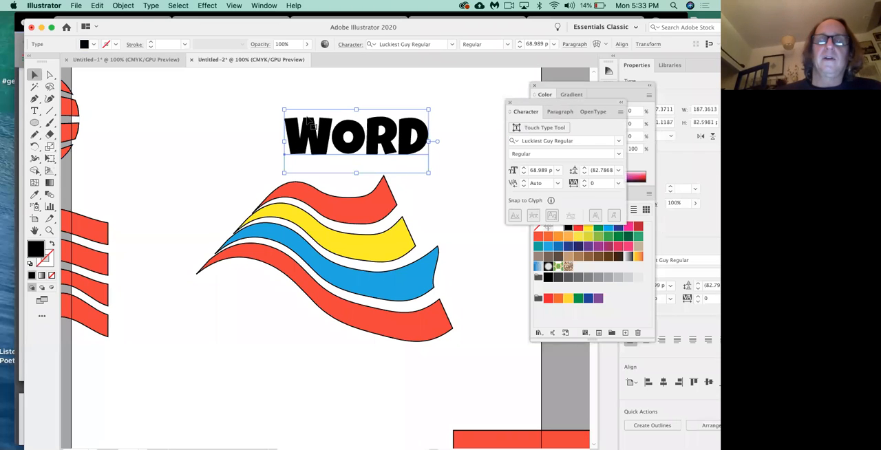
left_click_drag(279, 109, 262, 93)
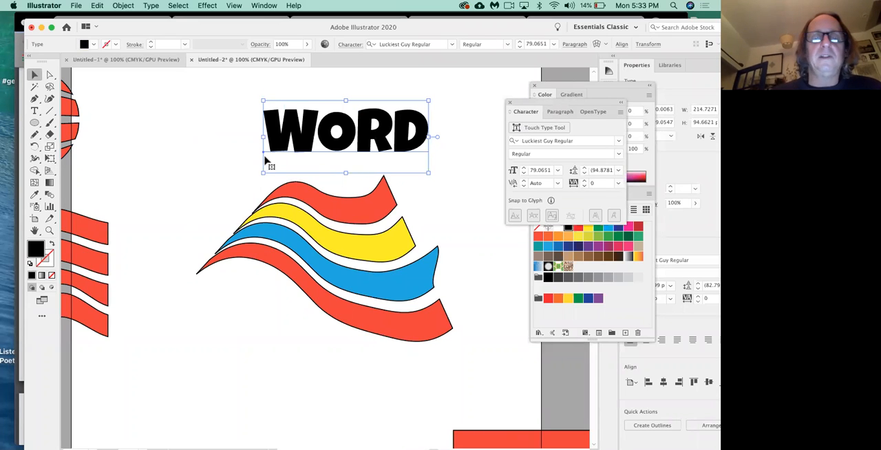
Step: Place two copies of the word side by side above the flag and convert the left one to outlines
left_click_drag(352, 115, 464, 102)
left_click_drag(392, 121, 220, 119)
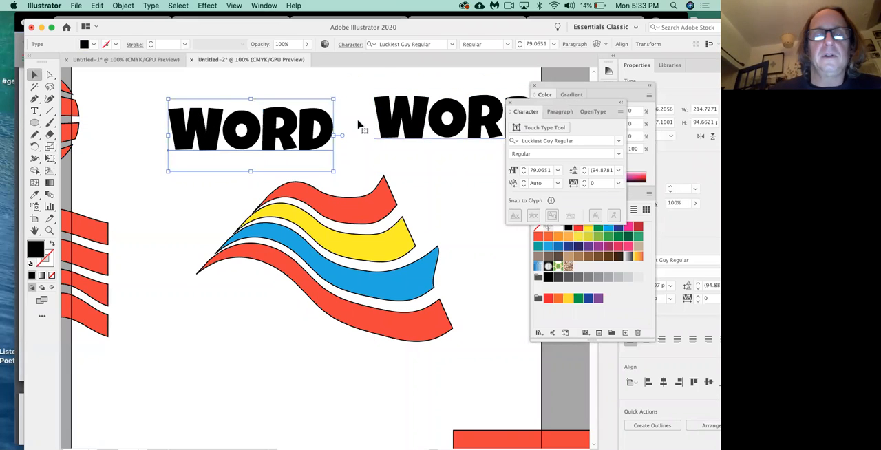
left_click_drag(212, 141, 212, 135)
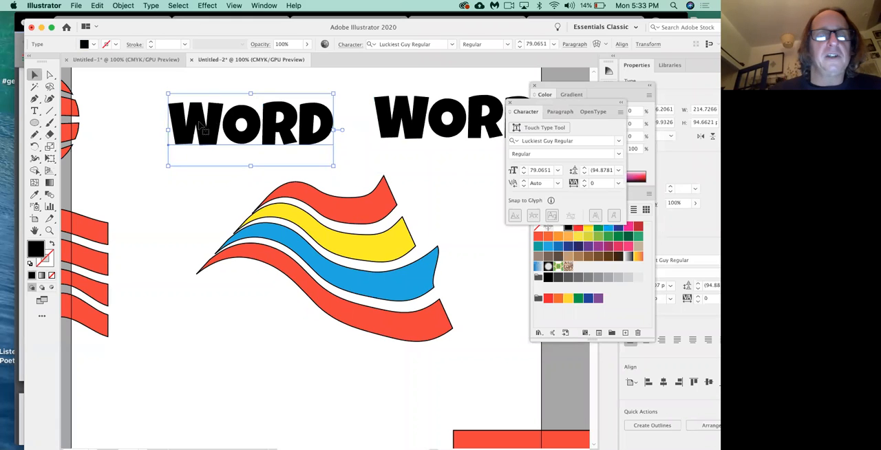
left_click(151, 6)
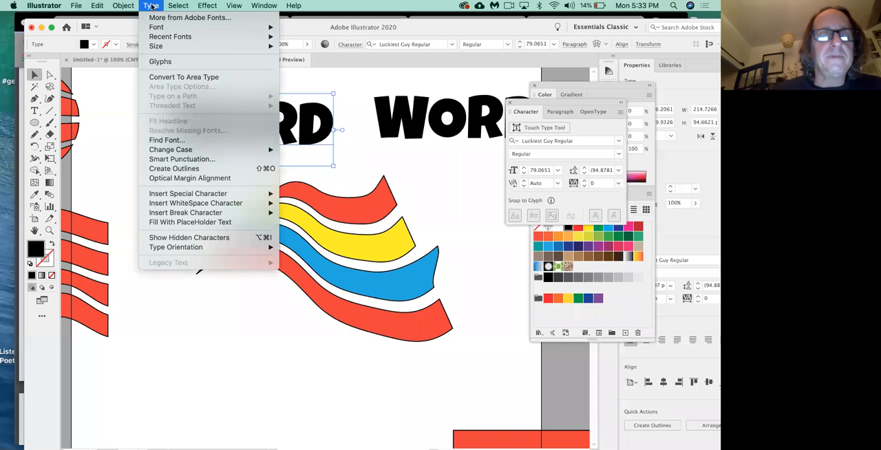
left_click(187, 169)
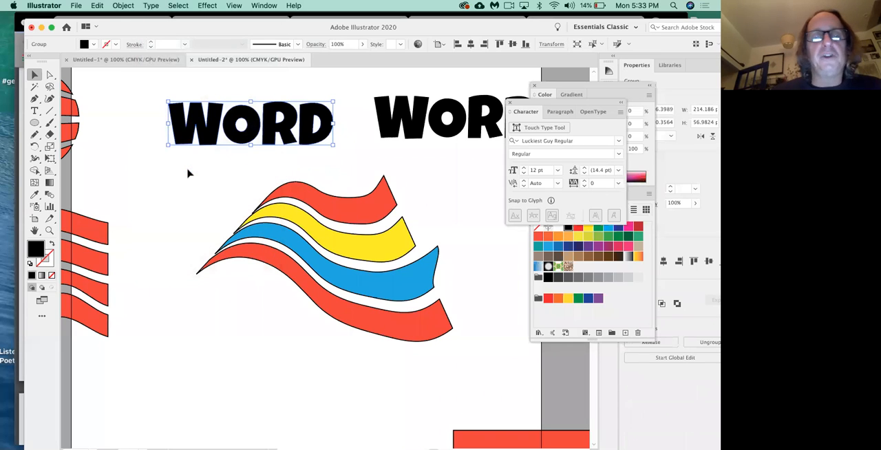
Step: Fill the outlined word with the yellow swatch (C=5, M=0, Y=90, K=0) and deselect it
left_click(577, 238)
left_click(578, 238)
left_click(190, 181)
Step: Reshape the yellow W by pulling anchor points at its upper strokes upward and its lower right foot downward
key("a")
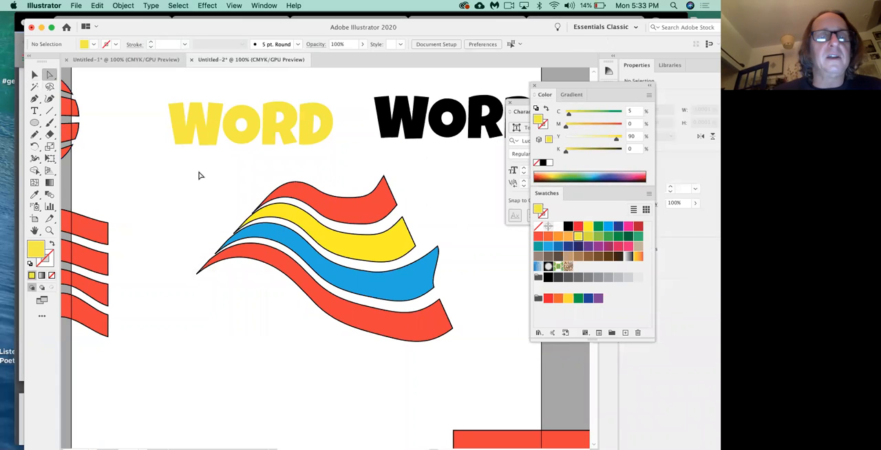
left_click(193, 121)
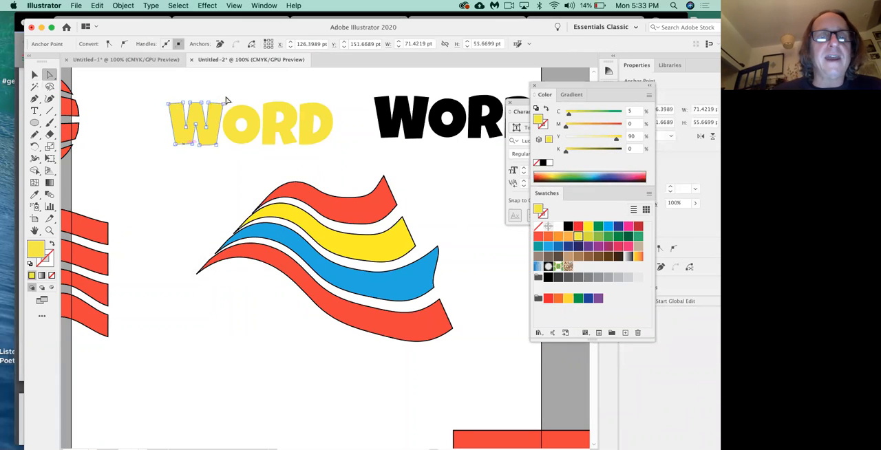
mouse_move(168, 103)
left_mouse_down()
mouse_move(163, 86)
mouse_move(197, 81)
left_mouse_up()
left_click_drag(210, 146, 217, 164)
right_click(237, 164)
left_click(192, 195)
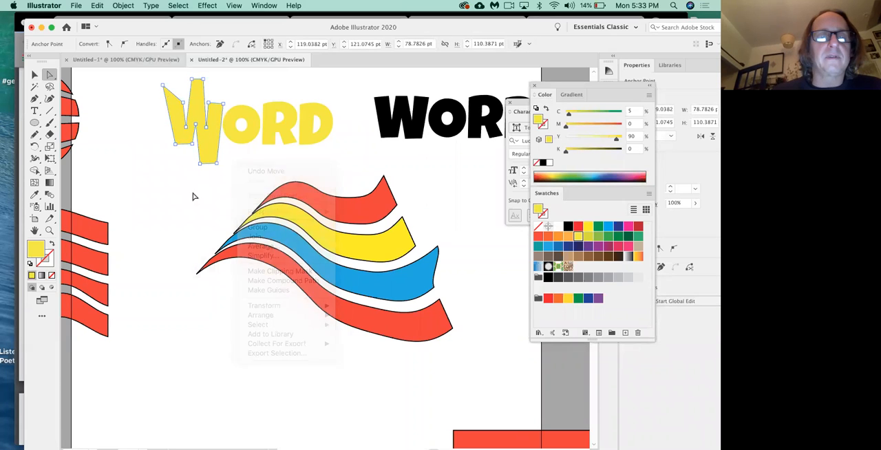
Step: Redraw the left edge of the yellow W as a jagged curve with the Pencil tool and deselect it
left_click(34, 135)
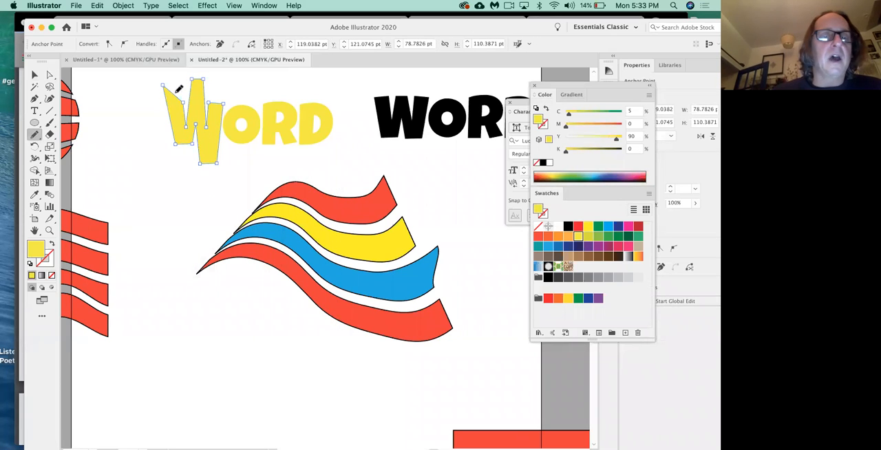
mouse_move(168, 87)
left_mouse_down()
mouse_move(162, 117)
mouse_move(177, 133)
left_mouse_up()
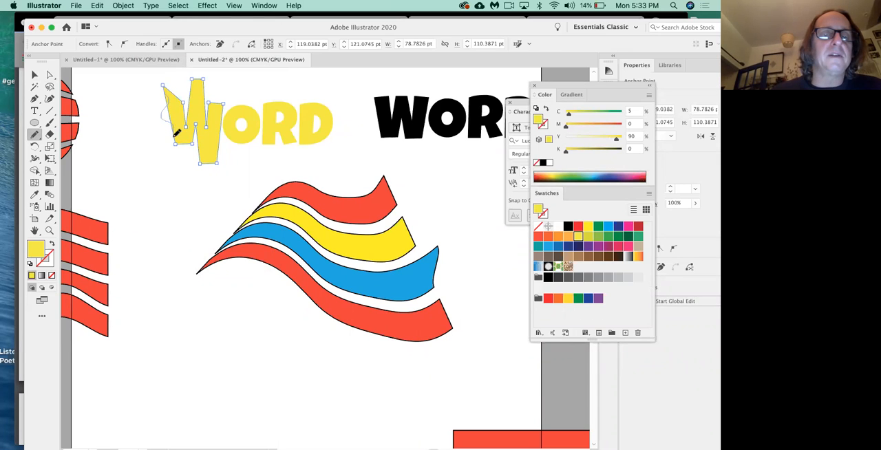
key("v")
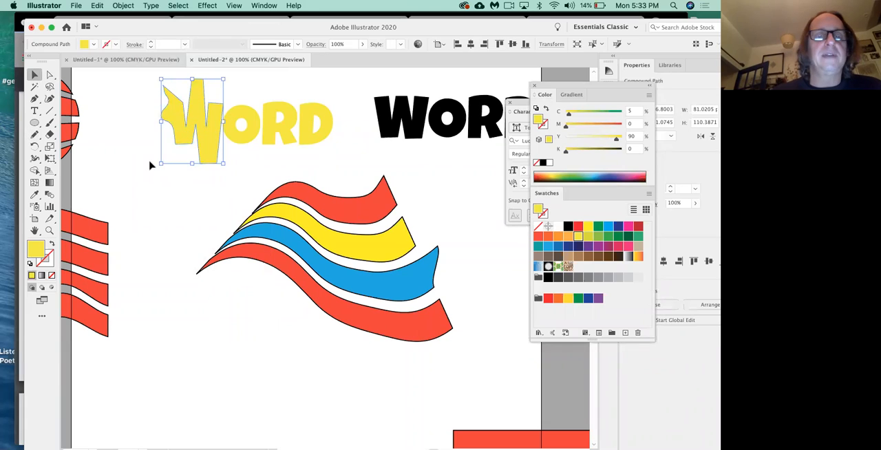
left_click(151, 166)
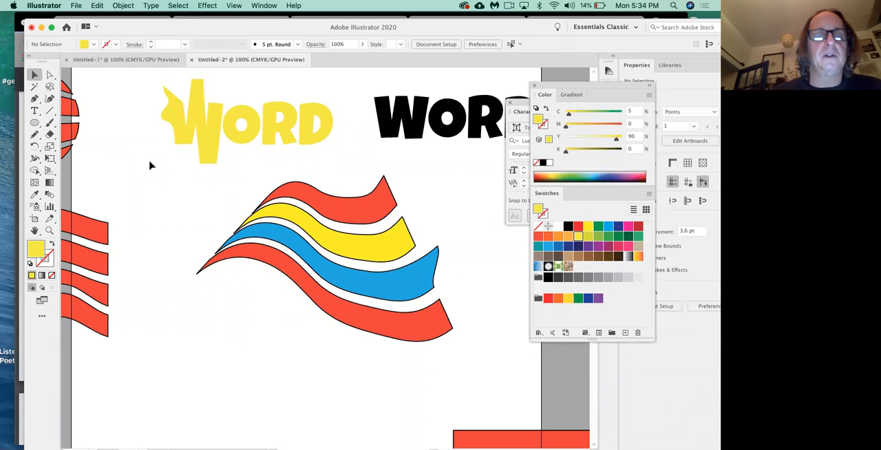
Step: Duplicate the black live text "WORD" below the yellow one, convert the copy to outlines and shift it slightly left
left_click(399, 137)
left_click_drag(236, 200, 198, 236)
left_click(152, 7)
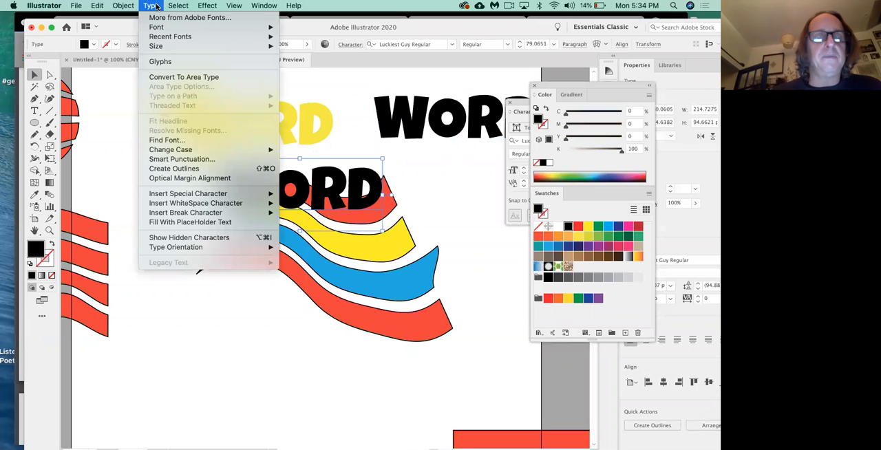
left_click(199, 170)
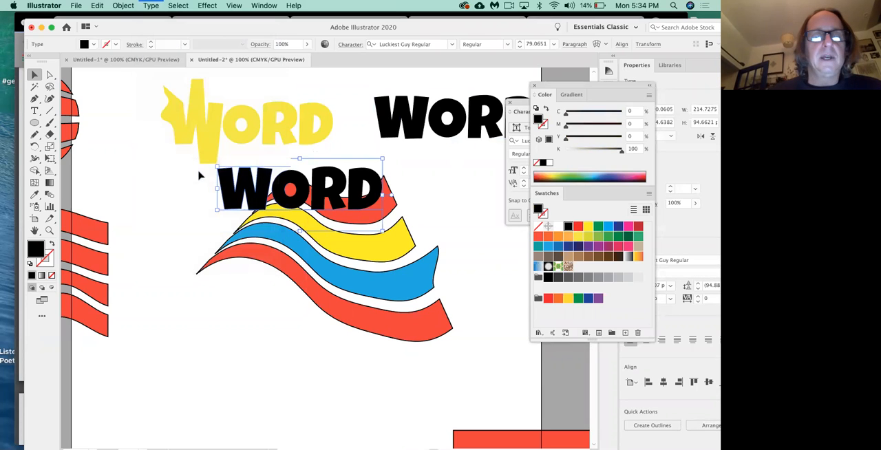
left_click_drag(229, 198, 196, 201)
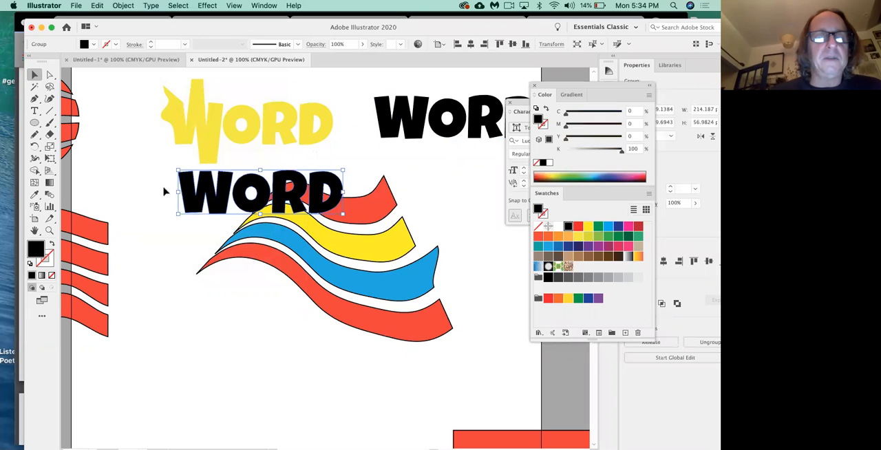
Step: Pull the upper-left corner of the outlined black W far outward, and try dragging the inner shape of the yellow R
left_click(163, 190)
key("a")
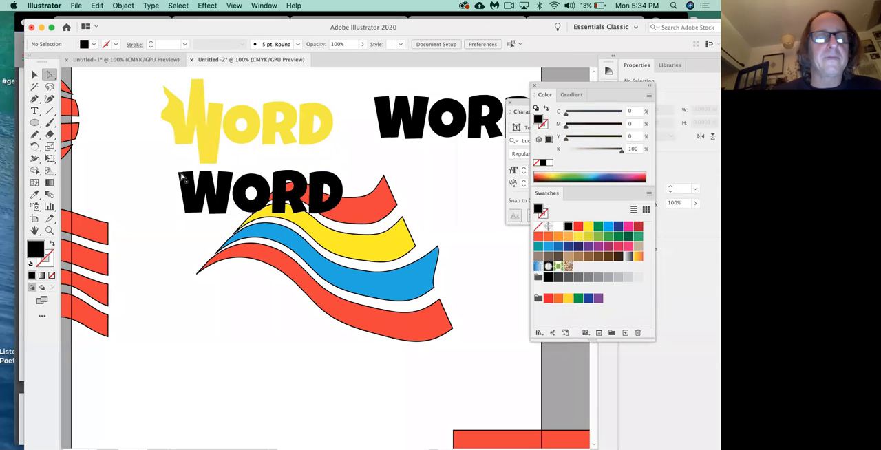
left_click(179, 172)
left_click_drag(178, 173, 131, 164)
left_click(123, 114)
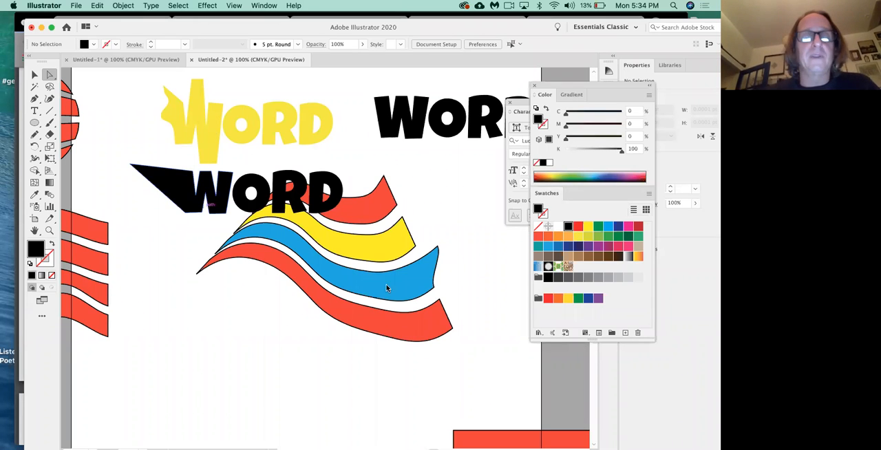
left_click_drag(282, 124, 149, 149)
key("super+z")
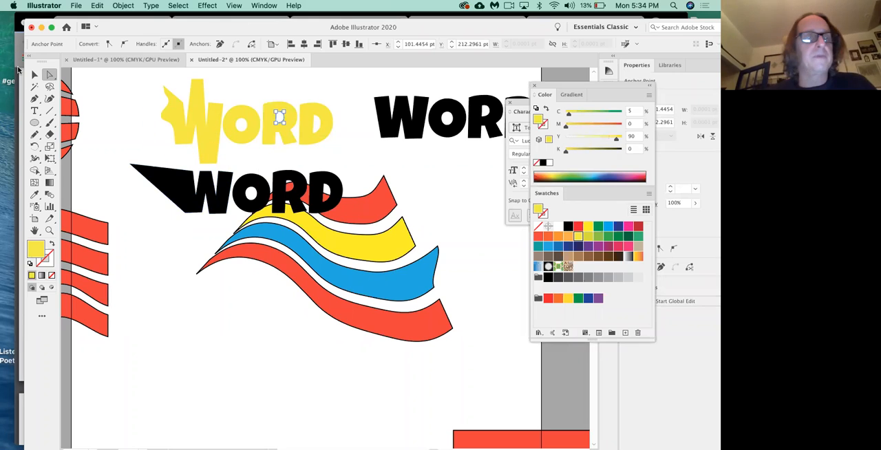
Step: Delete the yellow outlined word and the distorted black outlined word
left_click(35, 75)
left_click(183, 124)
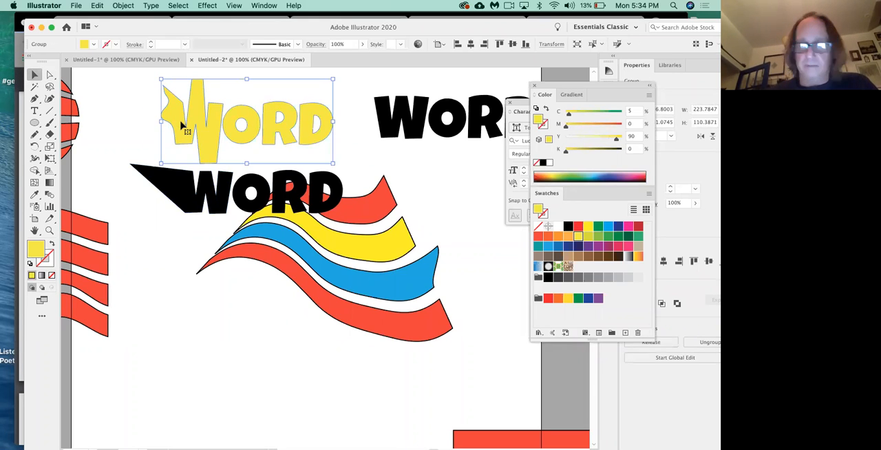
key("Delete")
left_click(185, 197)
key("Delete")
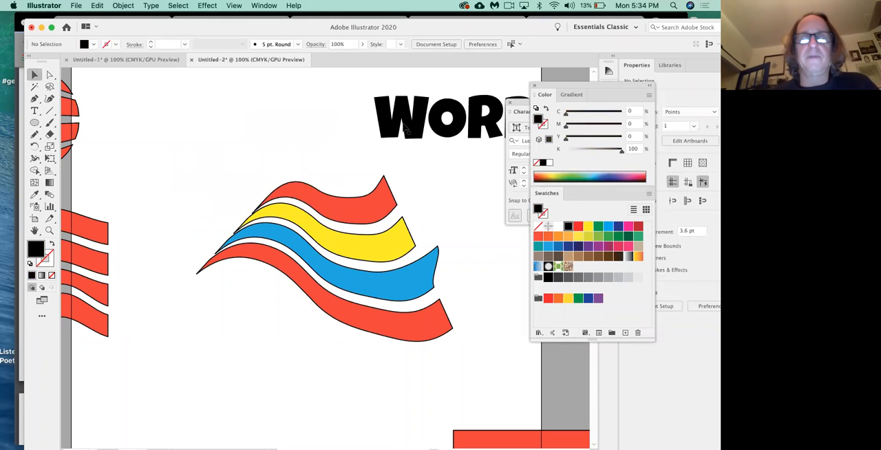
Step: Select the remaining black "WORD" text as an object and delete it
key("t")
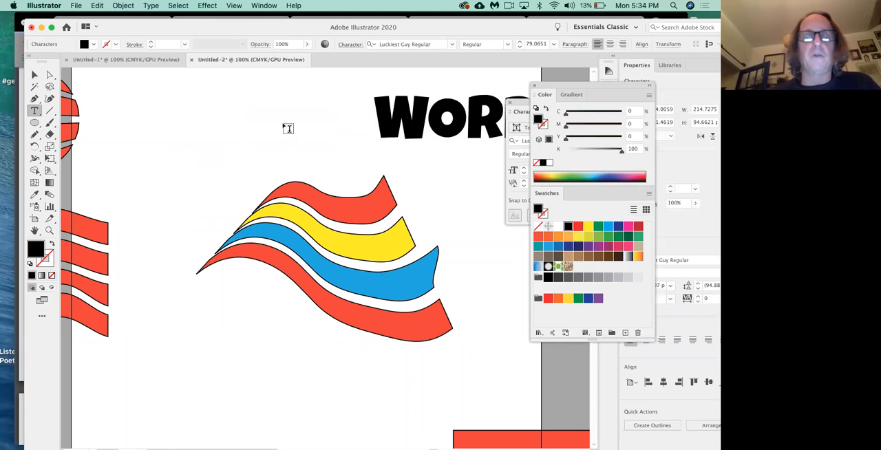
left_click(376, 131)
key("Escape")
left_click_drag(389, 122, 194, 120)
key("Delete")
Step: Draw an area text box about 336 pt wide and 88 pt high above the flag, and undo it
left_click(34, 111)
left_click_drag(124, 92, 383, 158)
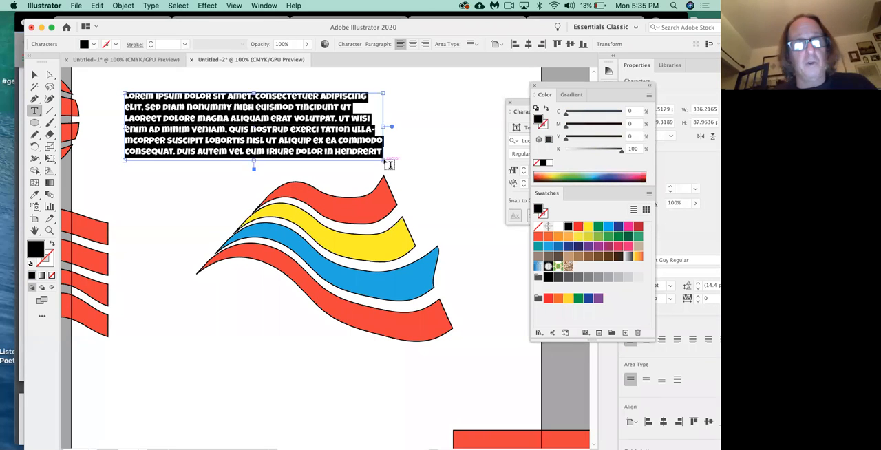
key("super+z")
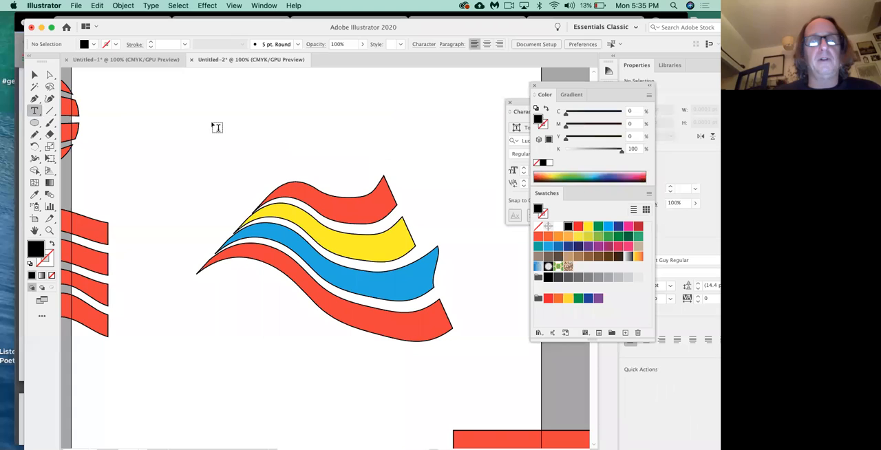
Step: Add the point text "WORD" in Luckiest Guy Regular above the flag and select it as an object
left_click(213, 121)
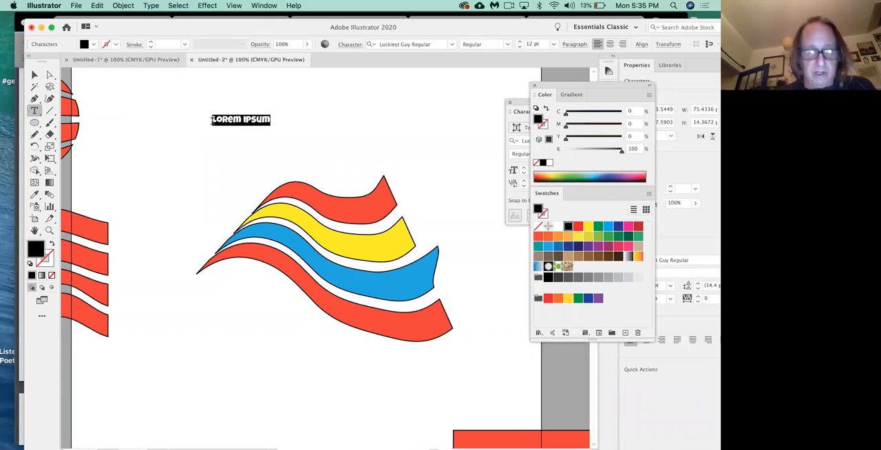
type("Wo")
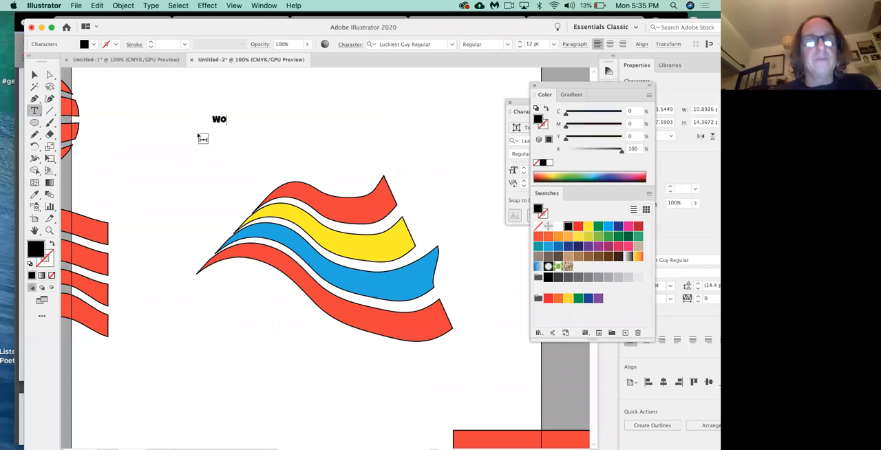
type("rd")
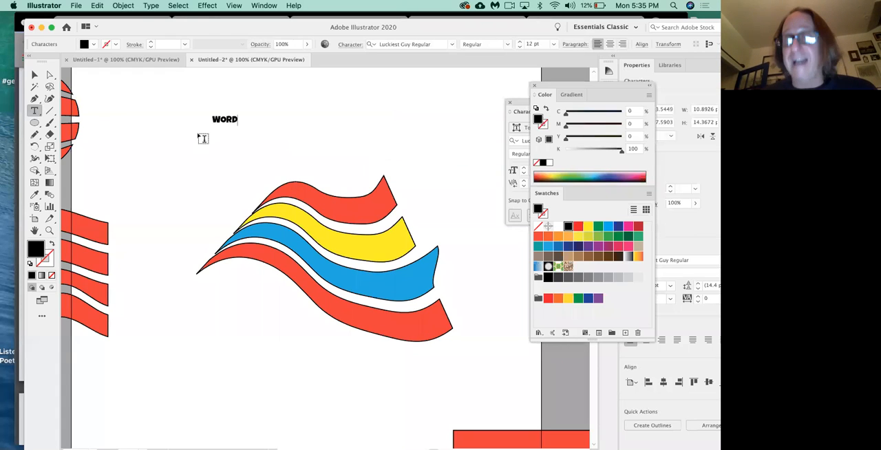
left_click(34, 74)
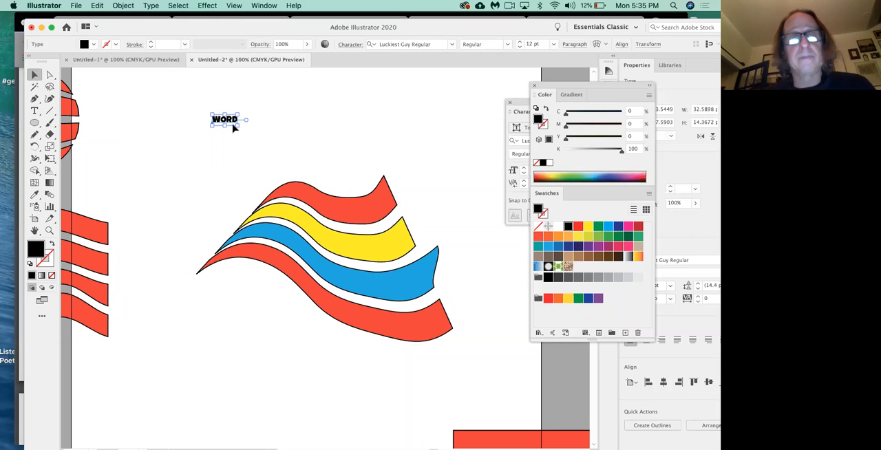
Step: Try stretching the word out of proportion, undo it, and scale the word proportionally to about 101 pt
left_click_drag(238, 125, 259, 269)
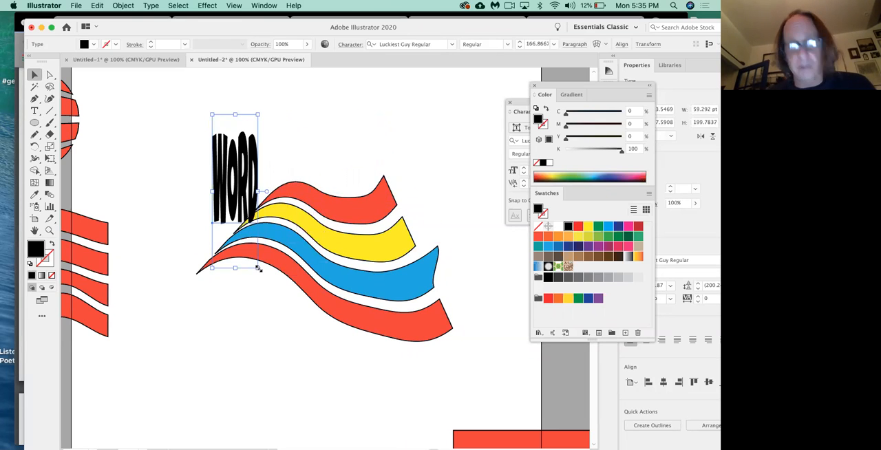
key("super+z")
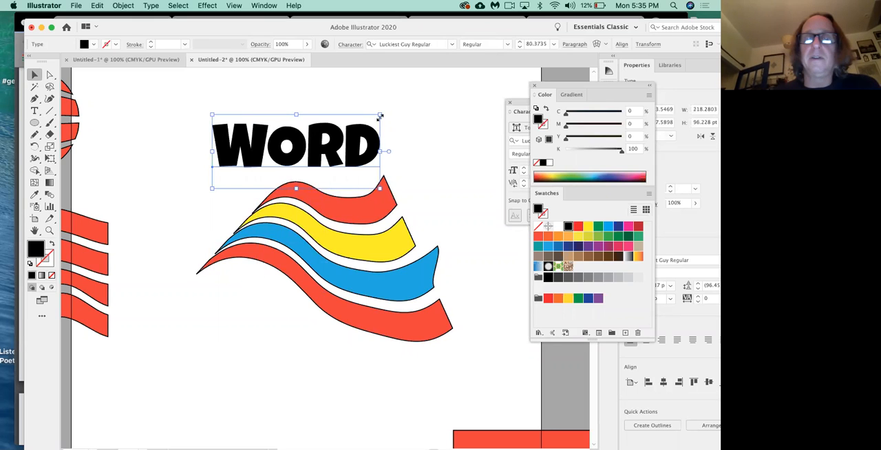
left_click_drag(381, 115, 424, 81)
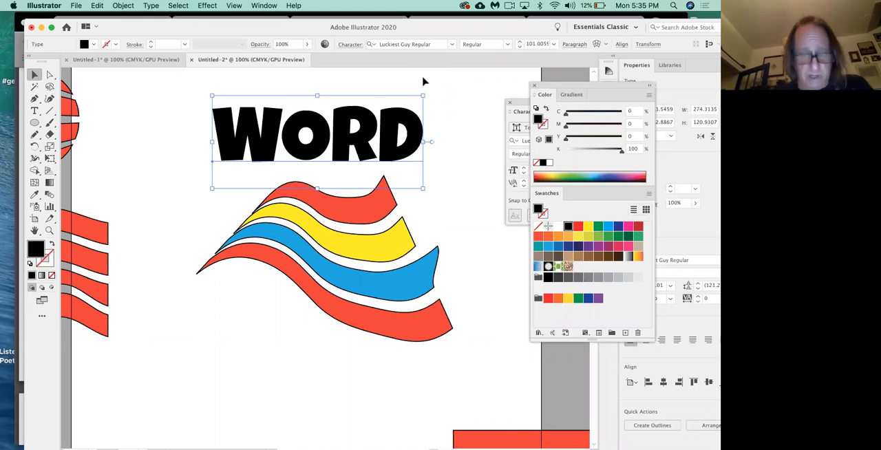
Step: Show the character settings and preview other fonts, such as Silom, on the "WORD" text without replacing Luckiest Guy Regular
key("super+t")
left_click_drag(575, 103, 484, 120)
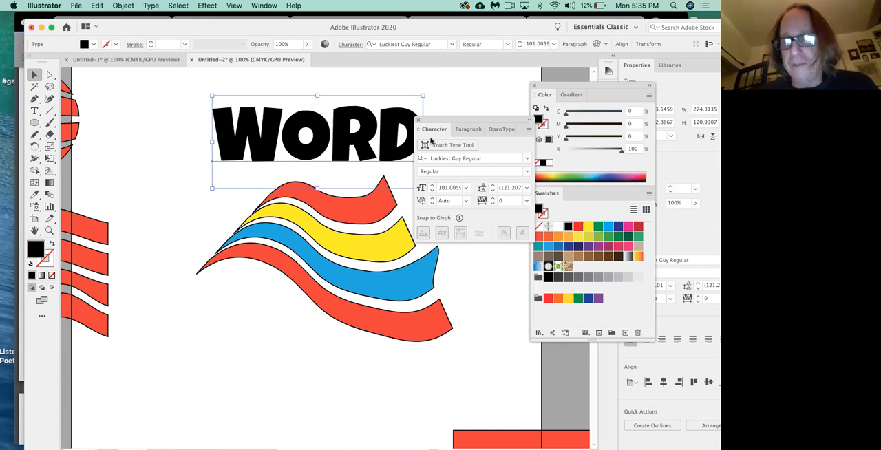
left_click(527, 159)
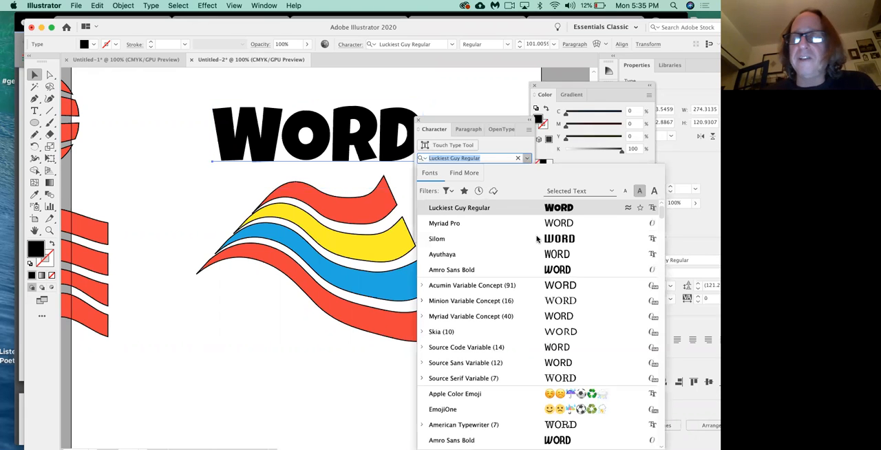
scroll(537, 239, "down", 5)
scroll(537, 239, "up", 5)
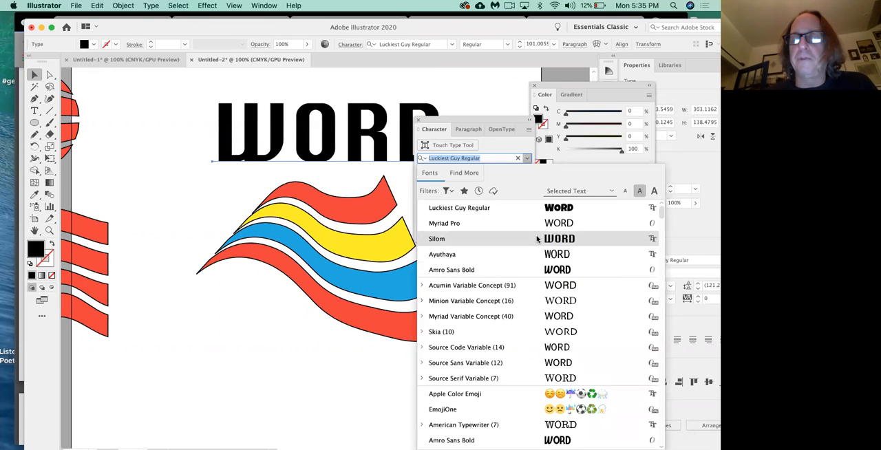
left_click(471, 164)
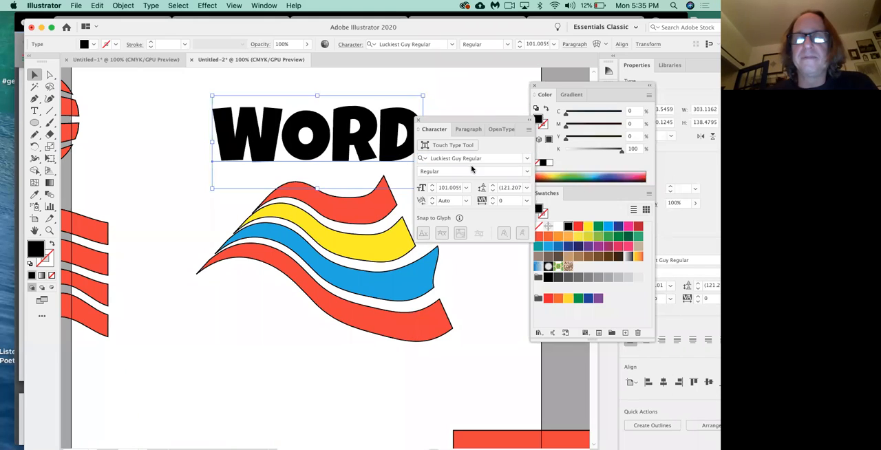
left_click_drag(456, 119, 502, 109)
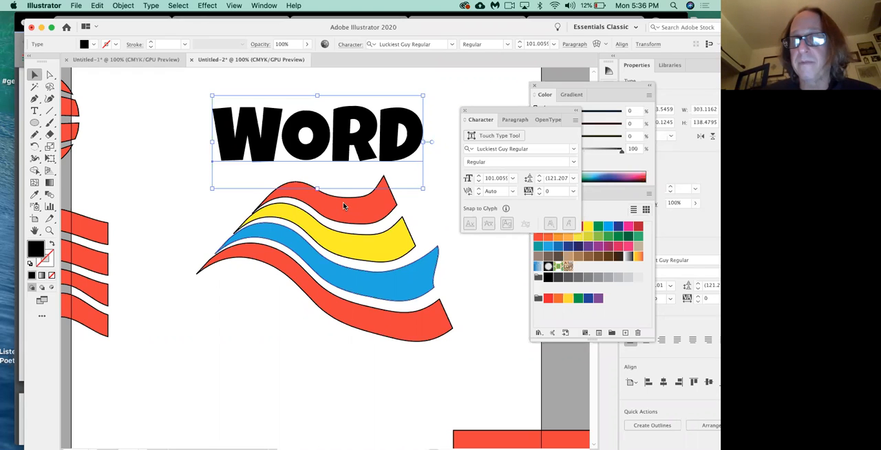
Step: Apply an Envelope Distort mesh with 4 rows and 4 columns to the live "WORD" text
left_click(124, 6)
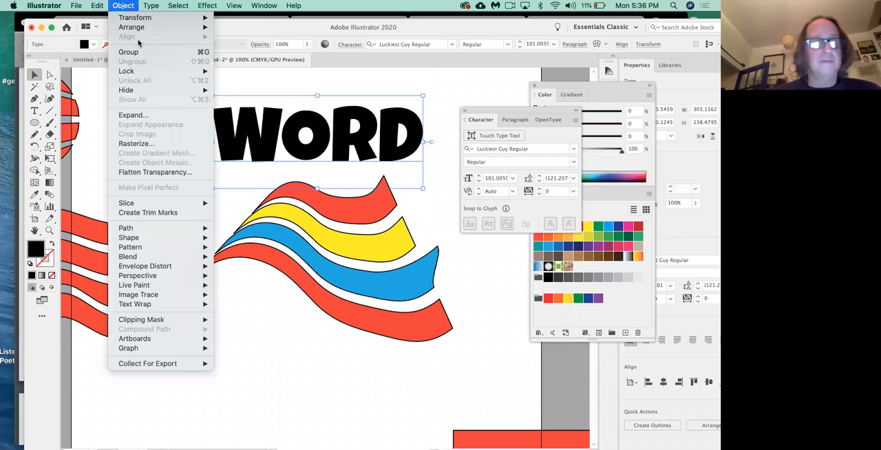
mouse_move(171, 271)
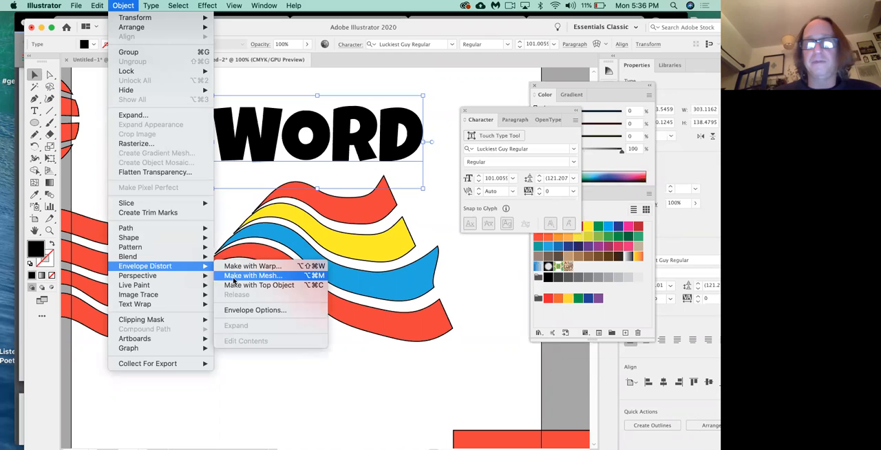
left_click(234, 276)
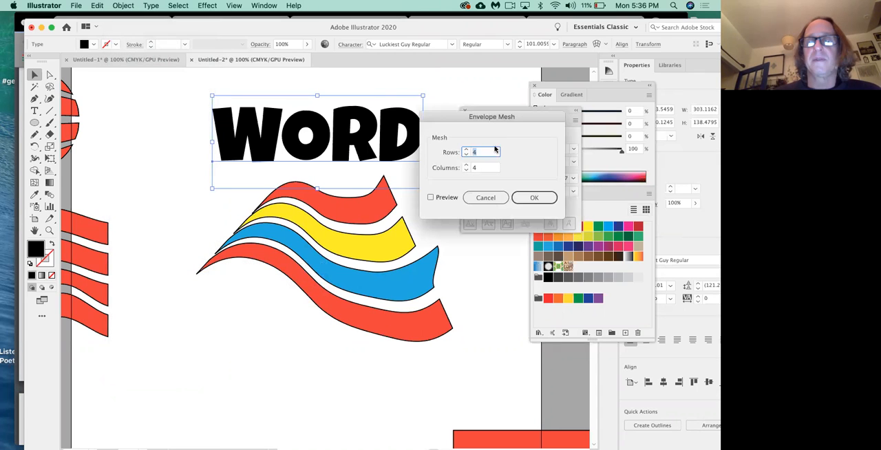
left_click_drag(489, 124, 470, 109)
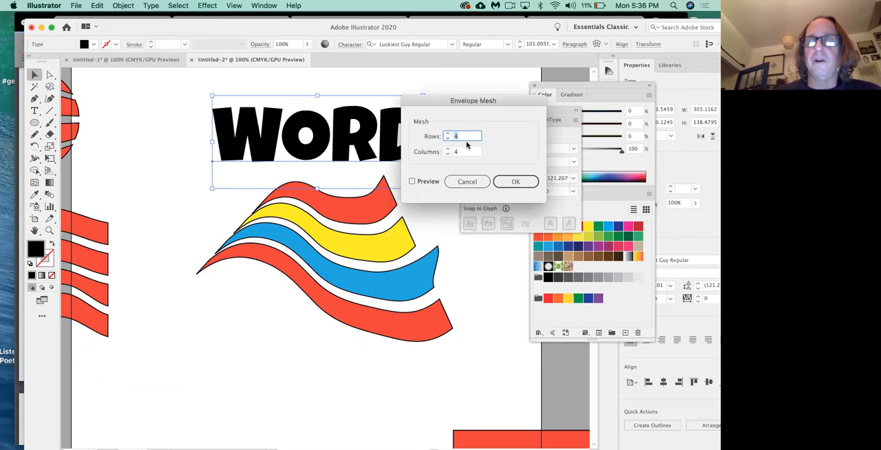
left_click(516, 182)
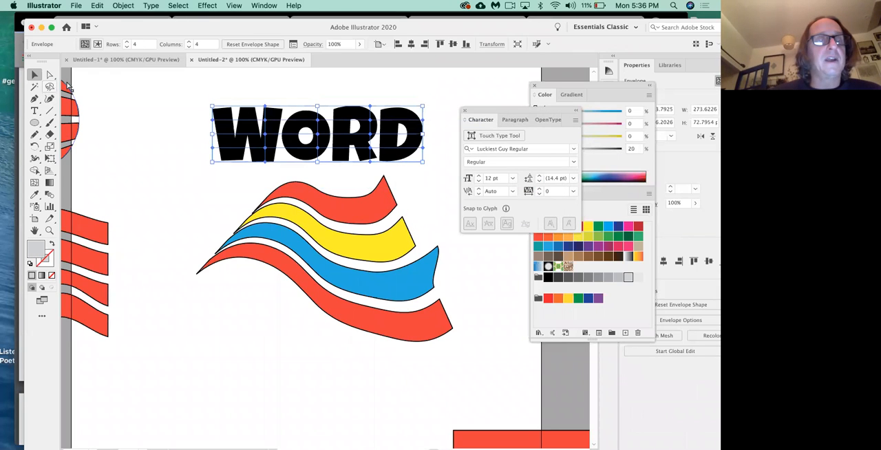
Step: Distort the "W" by pulling two mesh points on its left edge outward and the interior point beside the "O" leftward, and deselect the envelope
left_click_drag(212, 123, 196, 124)
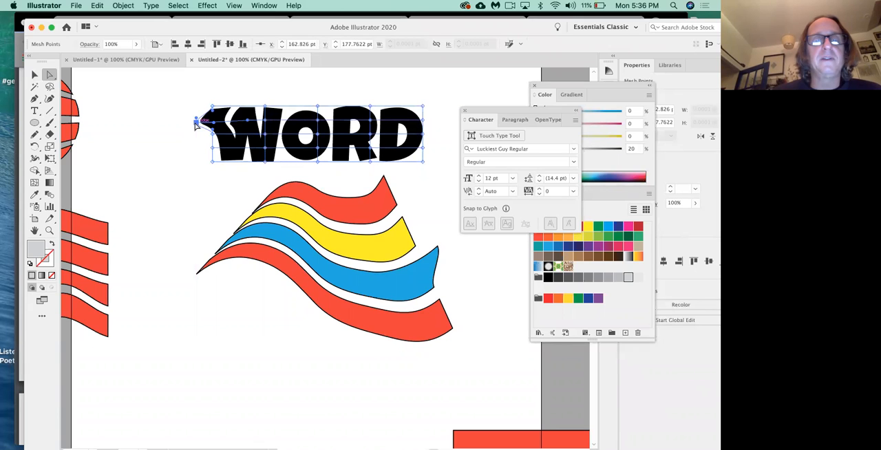
left_click(248, 122)
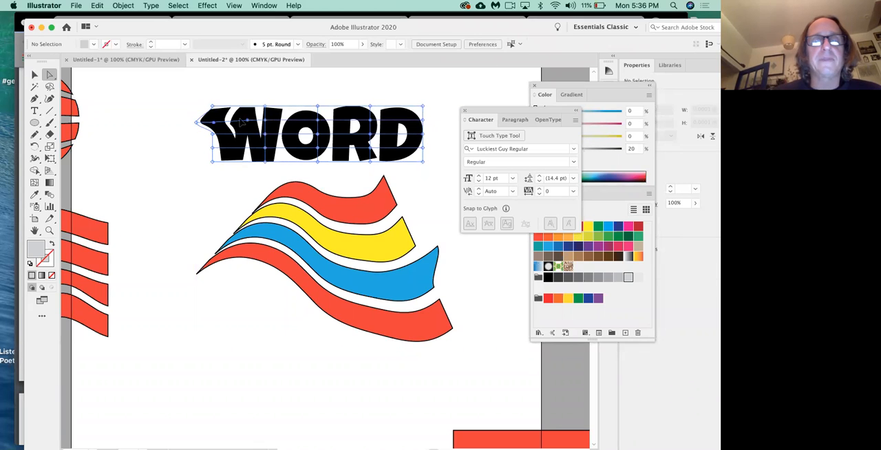
left_click(227, 187)
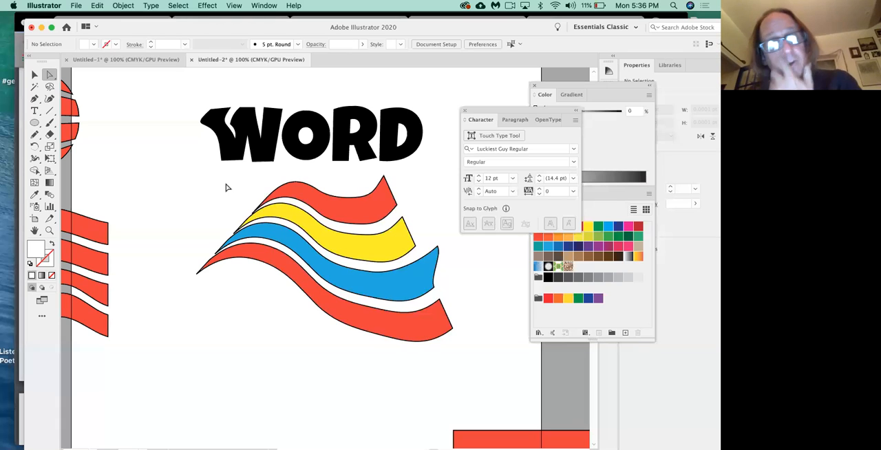
left_click(249, 145)
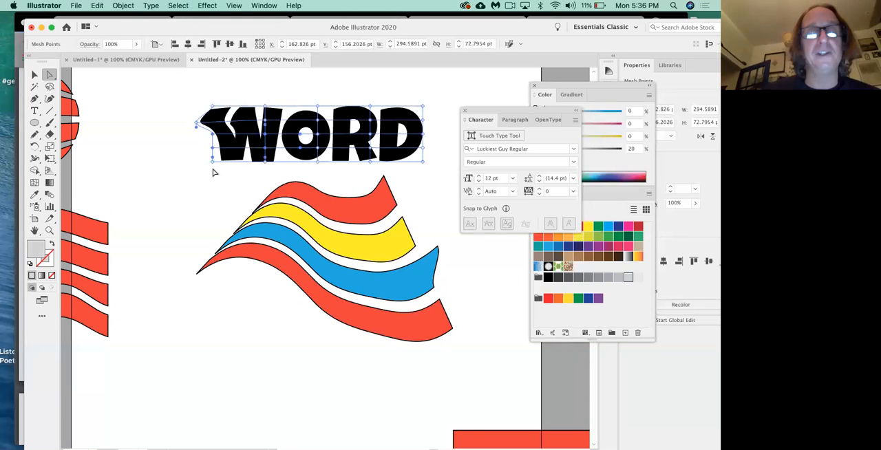
left_click_drag(211, 160, 192, 167)
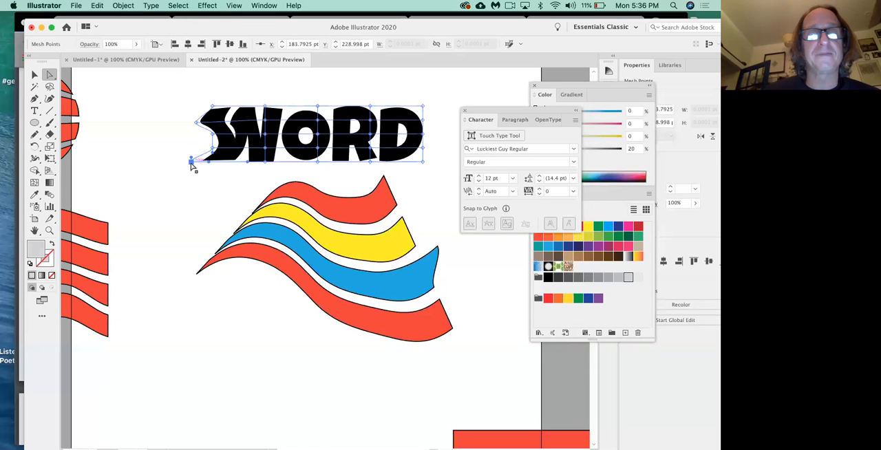
left_click(192, 167)
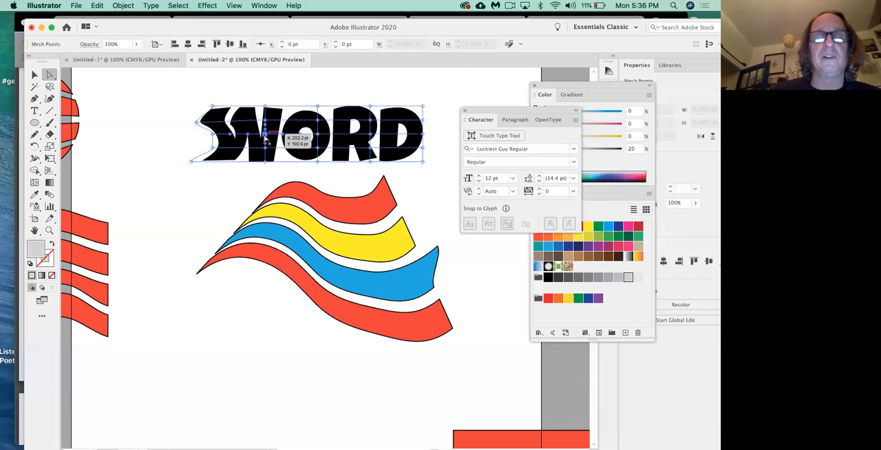
left_click_drag(265, 137, 249, 138)
key("super+shift+a")
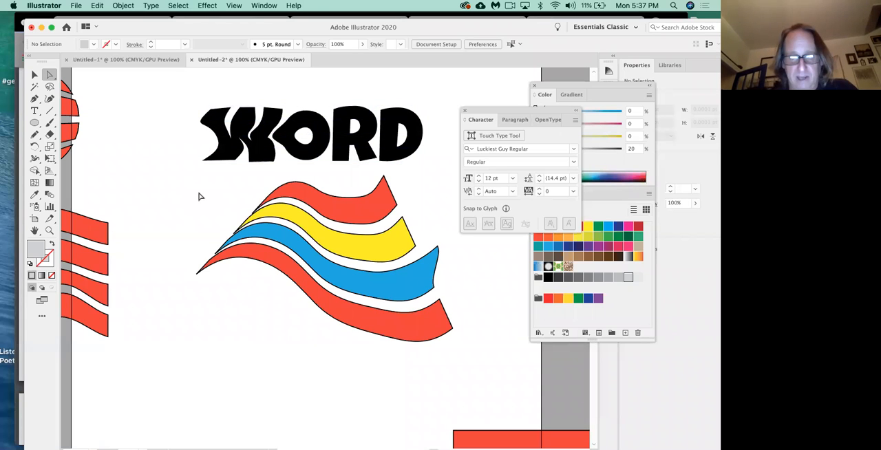
Step: Create a portrait Letter document of 612 by 792 pt in CMYK Color and activate the Rectangle tool
key("super+n")
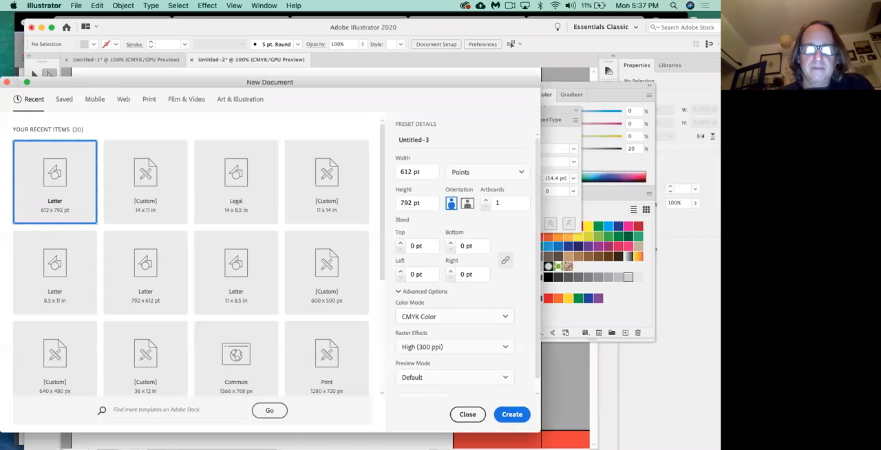
left_click(512, 415)
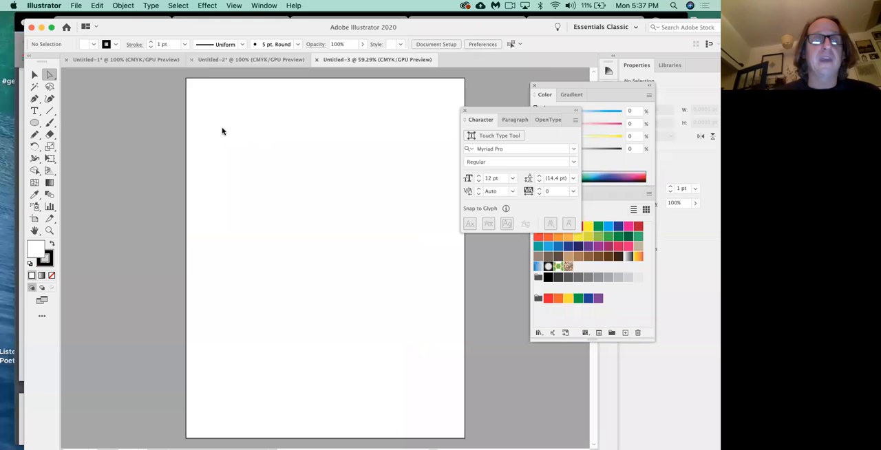
left_click(36, 124)
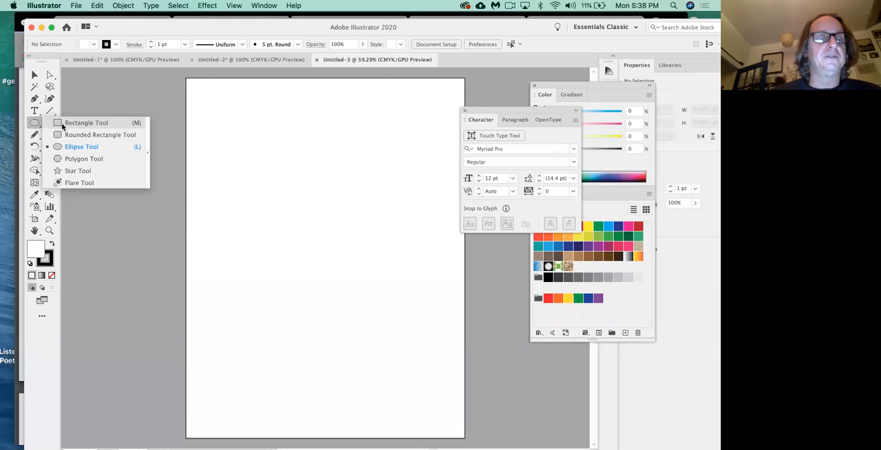
key("m")
Step: Draw a rectangle about 289 by 238 pt on the page, round its corners, and delete it
left_click_drag(262, 169, 394, 279)
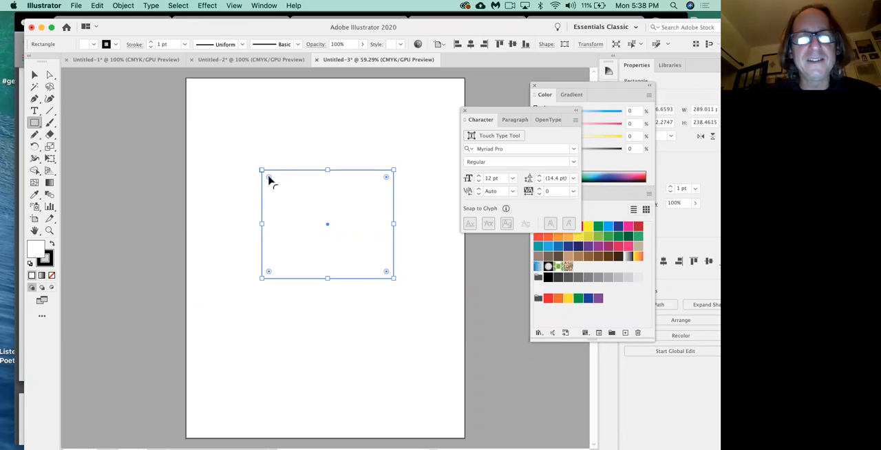
left_click_drag(270, 178, 289, 195)
left_click(309, 328)
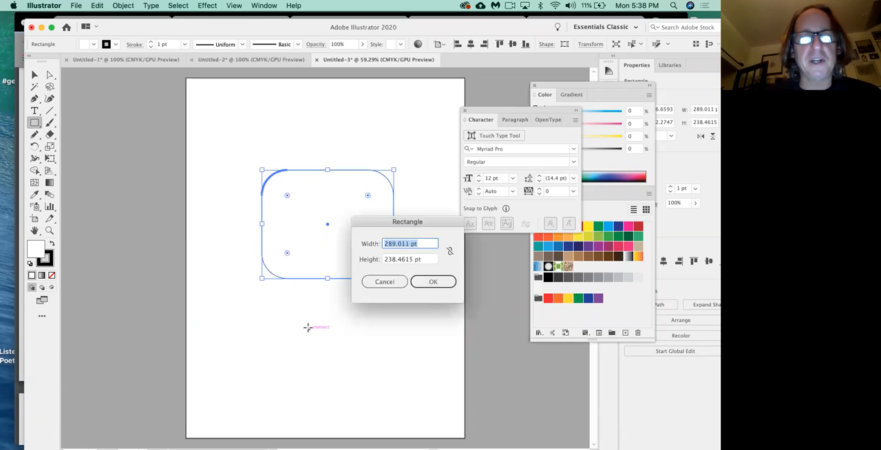
left_click(373, 283)
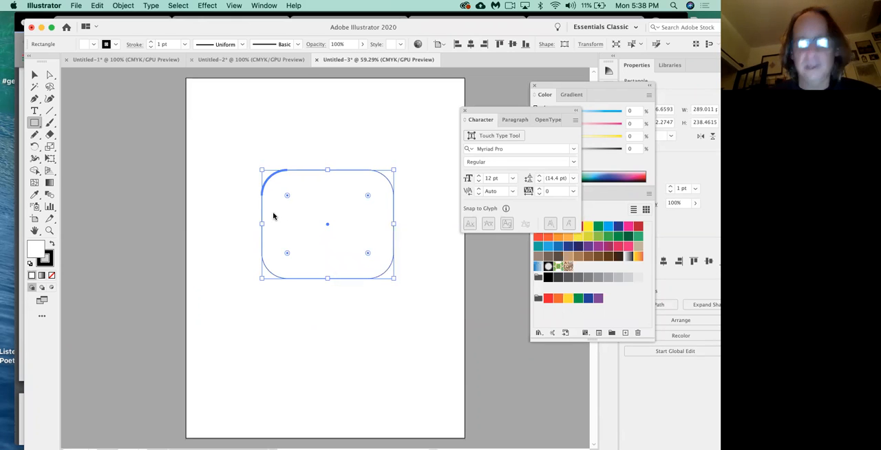
key("Delete")
Step: Draw a rectangle about 286 by 247 pt in the middle of the page and round all its corners
left_click_drag(256, 172, 387, 284)
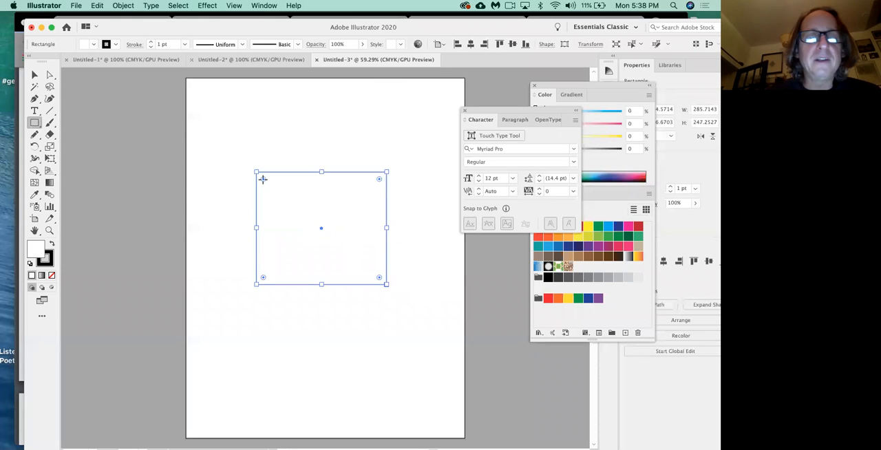
left_click_drag(264, 179, 285, 198)
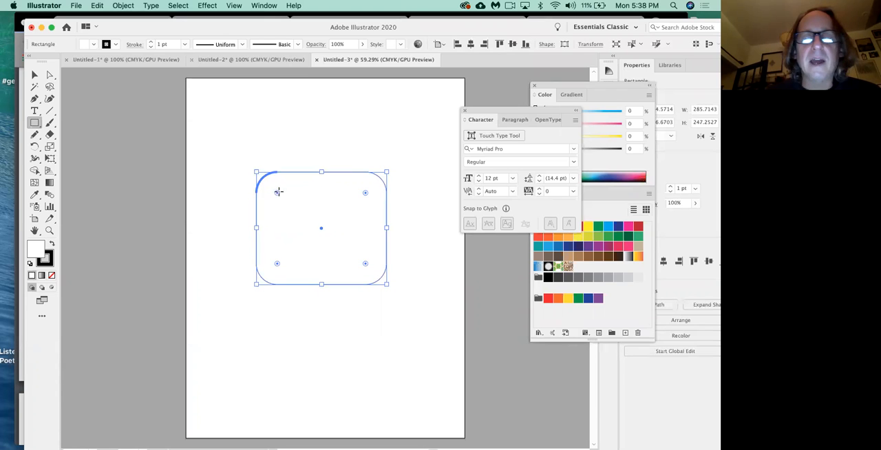
left_click_drag(476, 110, 438, 94)
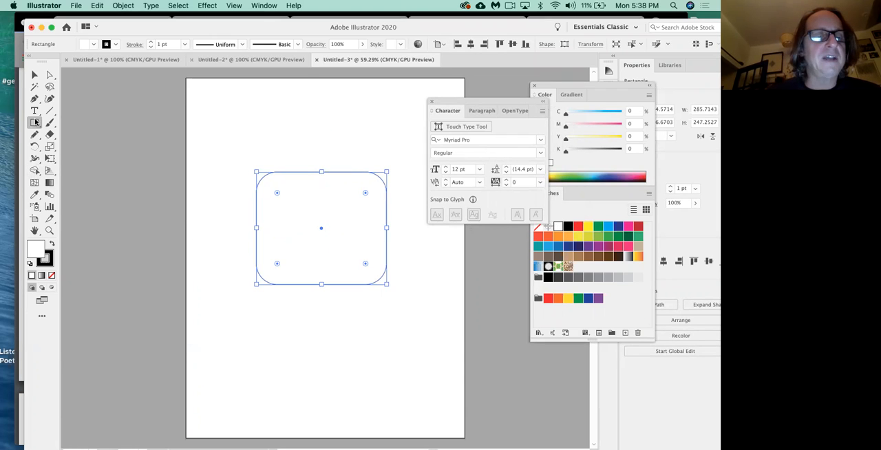
Step: Draw an ellipse across the top of the rounded rectangle, resize it to about 314 by 121 pt, and deselect it
left_click_drag(36, 125, 73, 148)
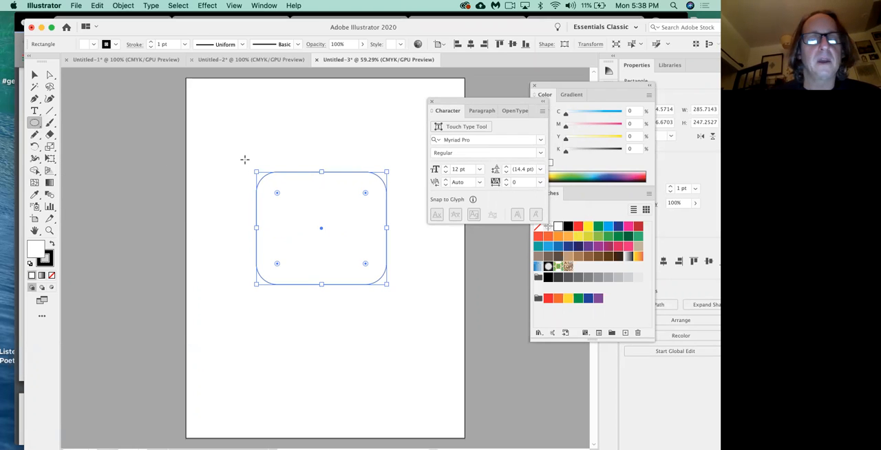
left_click_drag(247, 160, 395, 207)
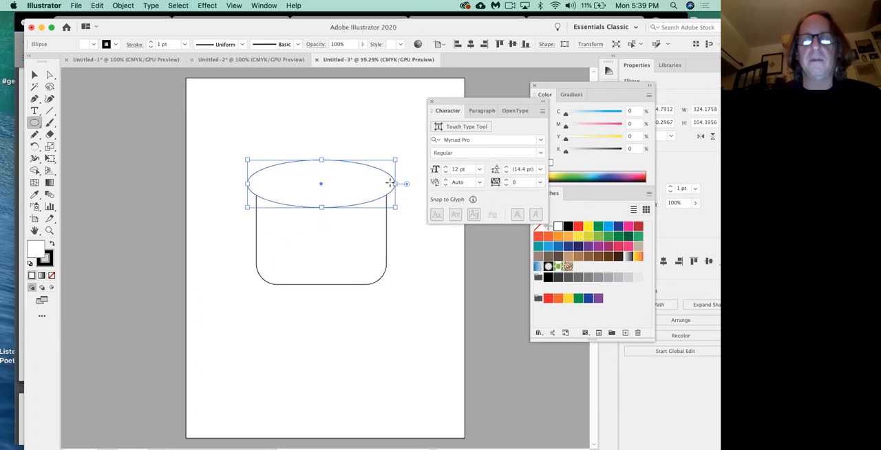
left_click_drag(396, 184, 391, 184)
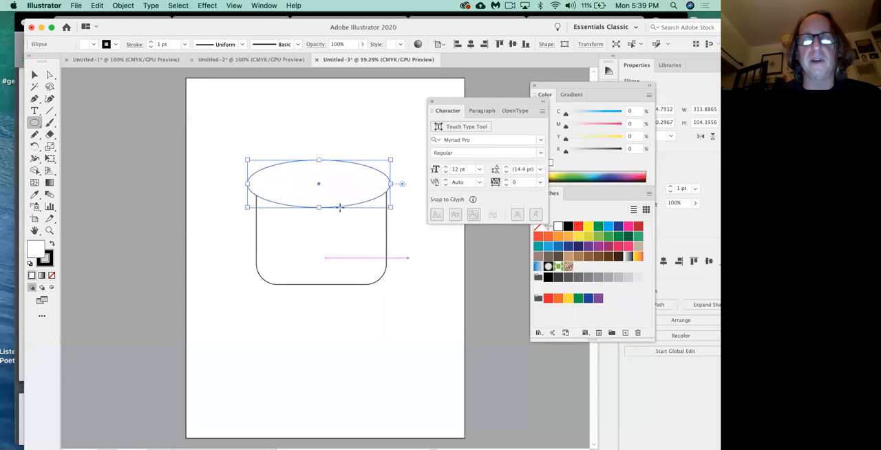
left_click_drag(319, 160, 318, 151)
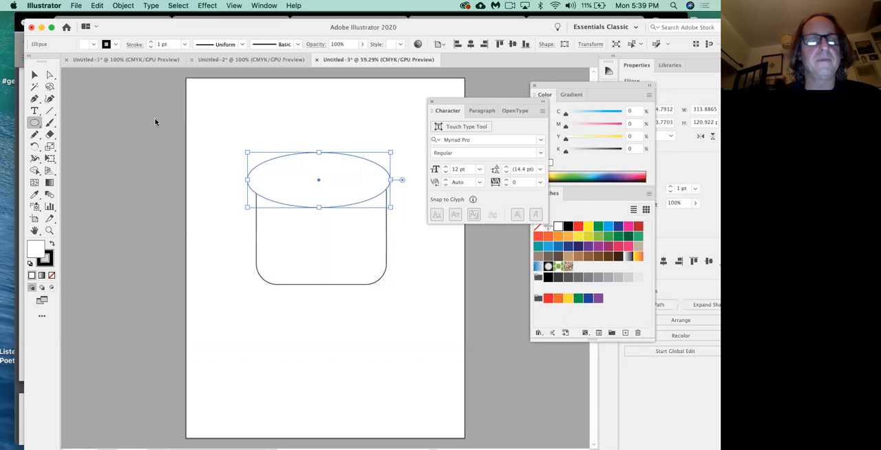
left_click(35, 76)
left_click(172, 184)
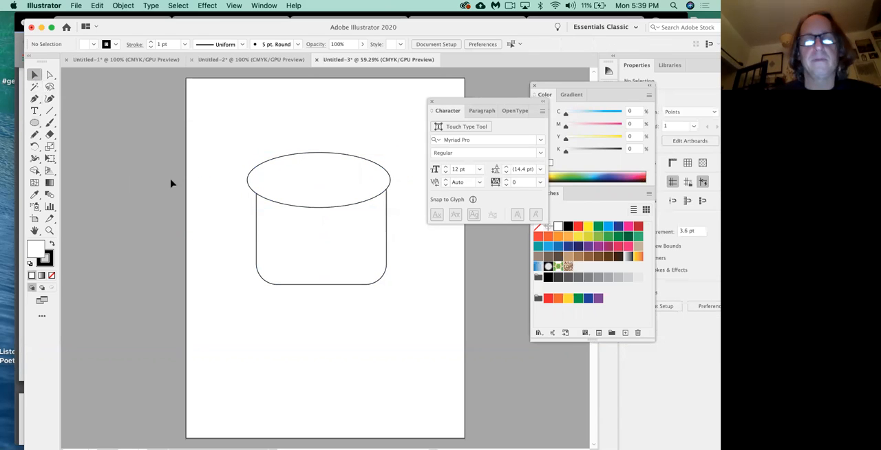
Step: Nudge the ellipse about 7 pt to the right to centre it over the rounded rectangle
left_click(301, 178)
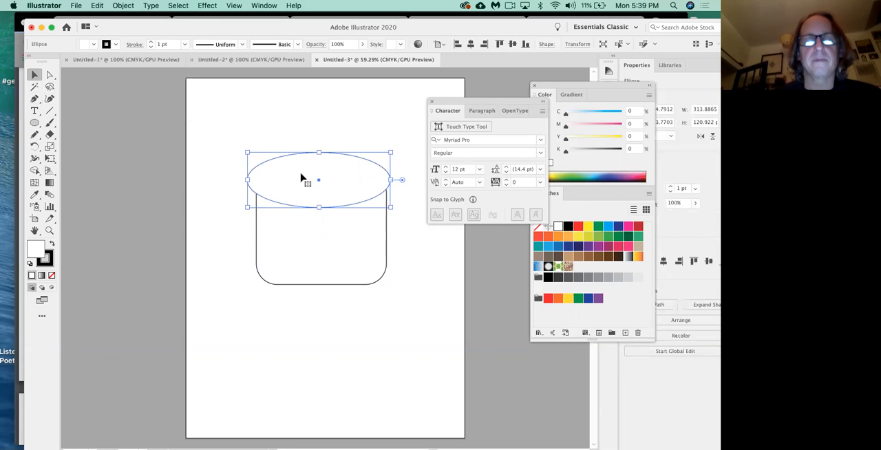
key("Right")
key("Right")
key("Right")
key("Right")
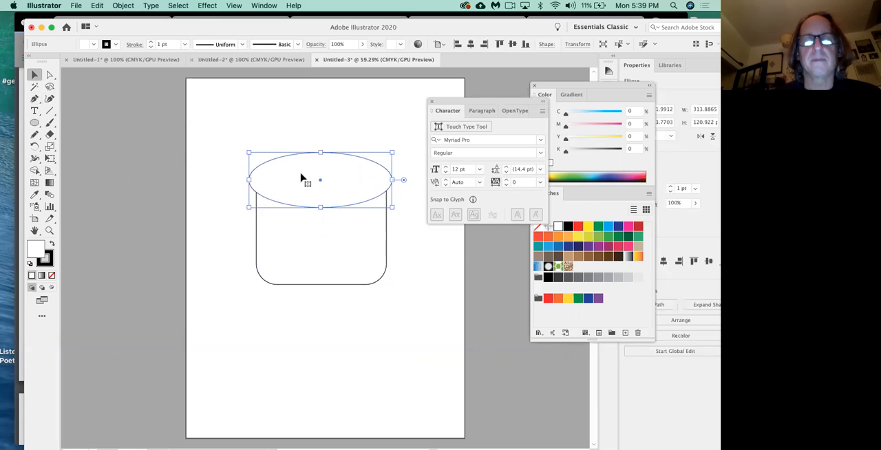
key("Right")
key("Right")
key("Right")
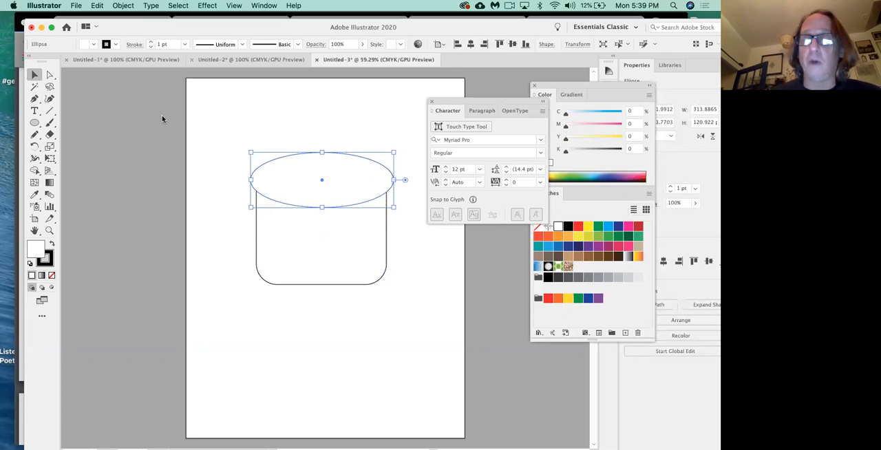
Step: Merge the ellipse and the rounded rectangle into one bread-slice shape with the Pathfinder Unite mode
left_click(265, 6)
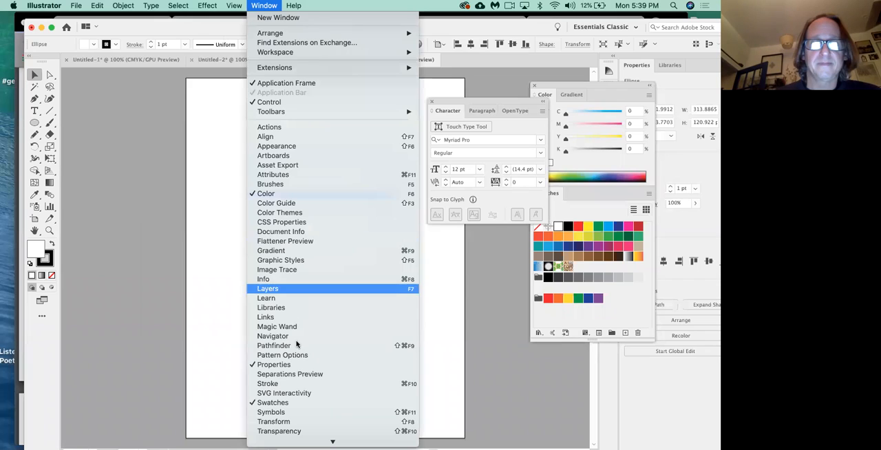
left_click(299, 346)
left_click_drag(350, 120, 126, 179)
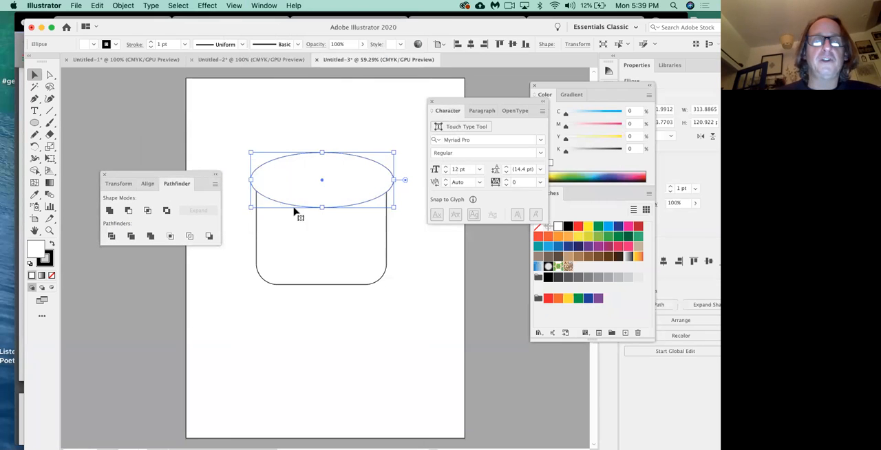
left_click(330, 330)
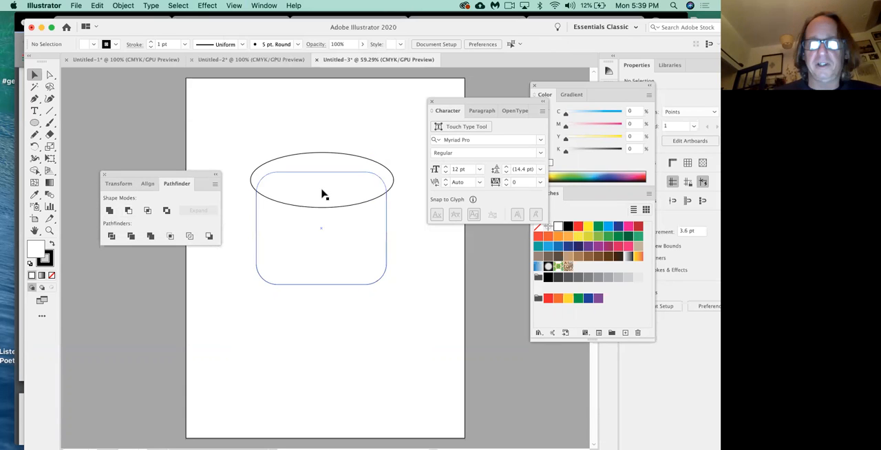
left_click_drag(291, 130, 358, 325)
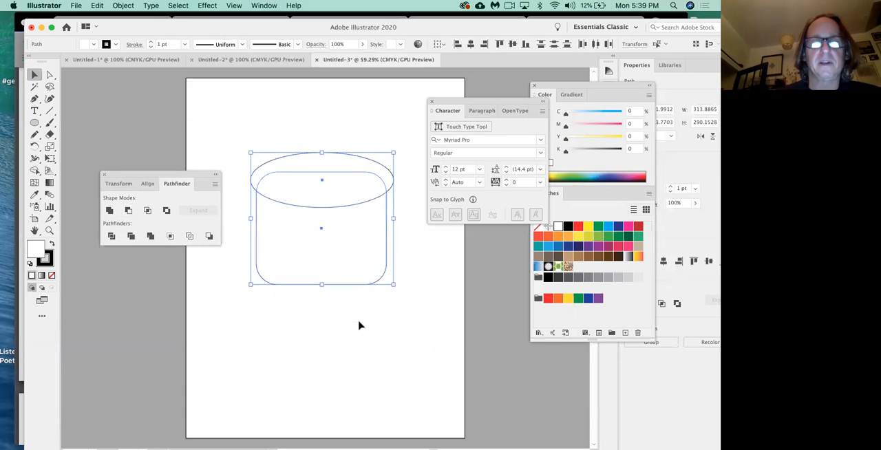
left_click(110, 210)
left_click(354, 370)
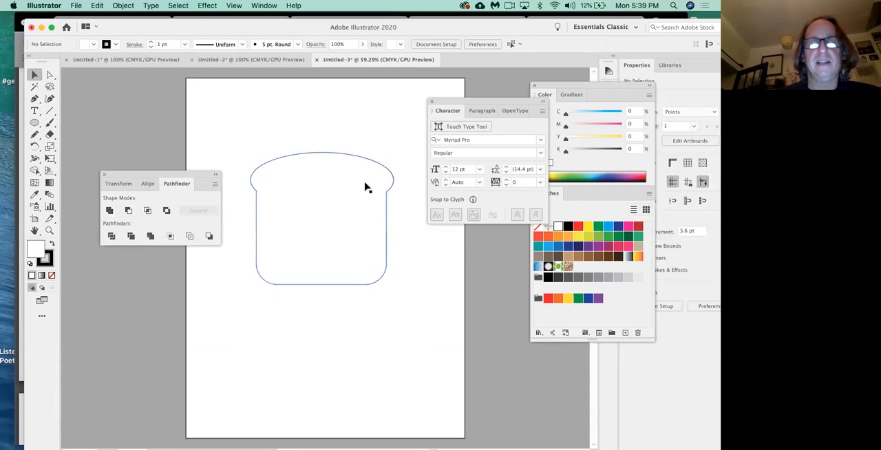
Step: Fill the bread-slice shape with a light tan of C 17, M 26, Y 33, K 0 and deselect it
left_click(360, 285)
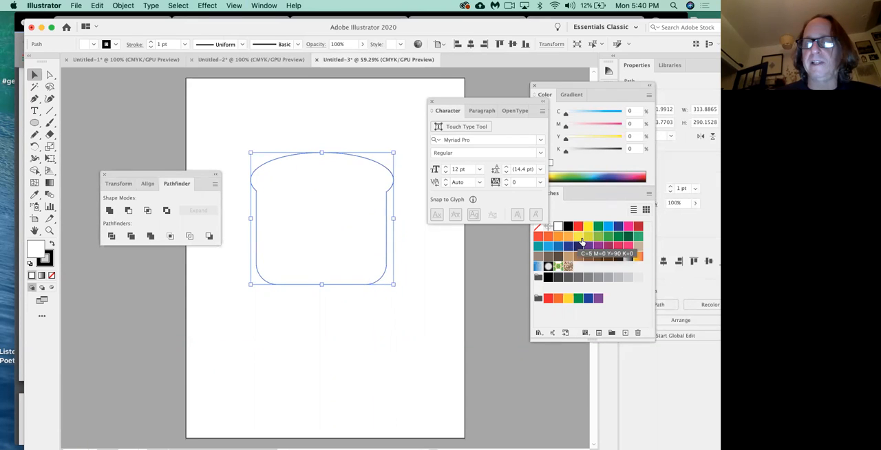
left_click(589, 237)
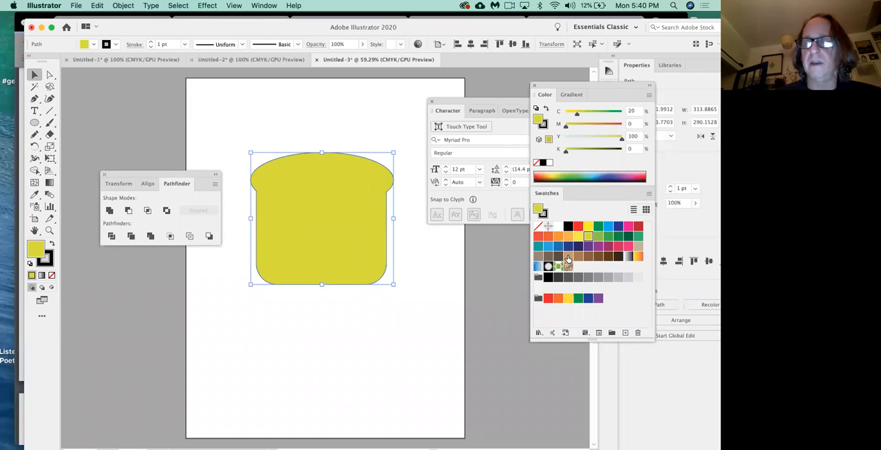
left_click(569, 257)
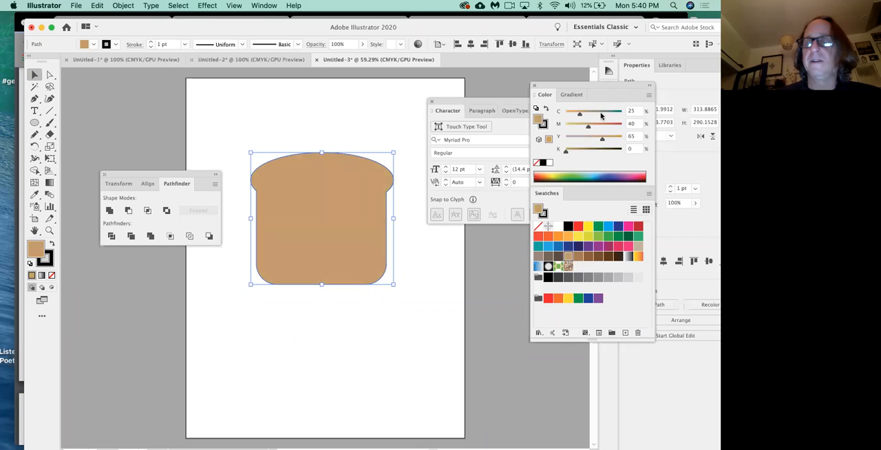
left_click_drag(604, 140, 576, 116)
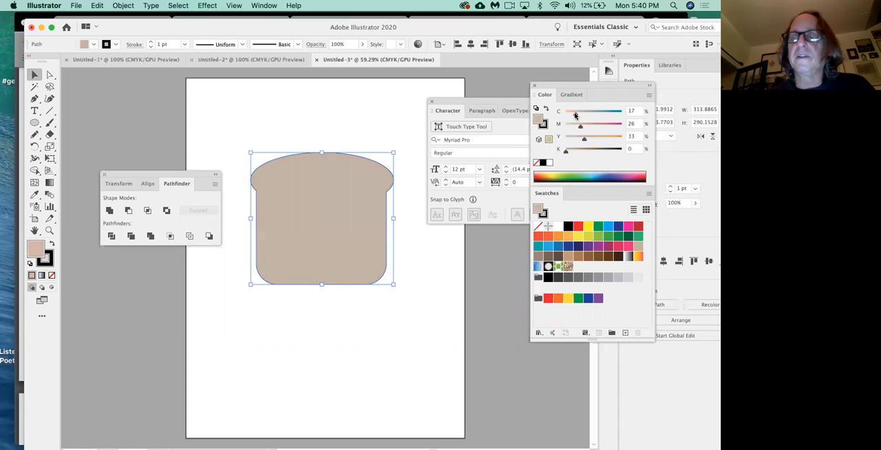
left_click(435, 303)
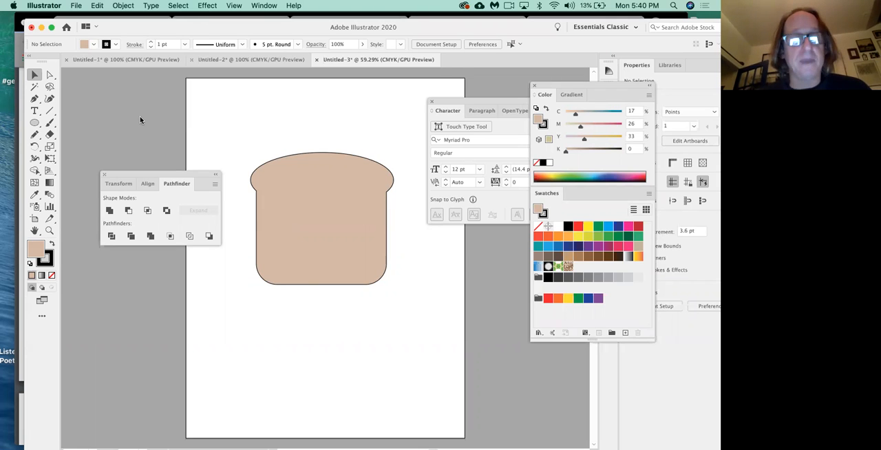
Step: Duplicate the bread slice down and to the left, overlapping the original, and enlarge the copy to about 339 by 322 pt
left_click(319, 228)
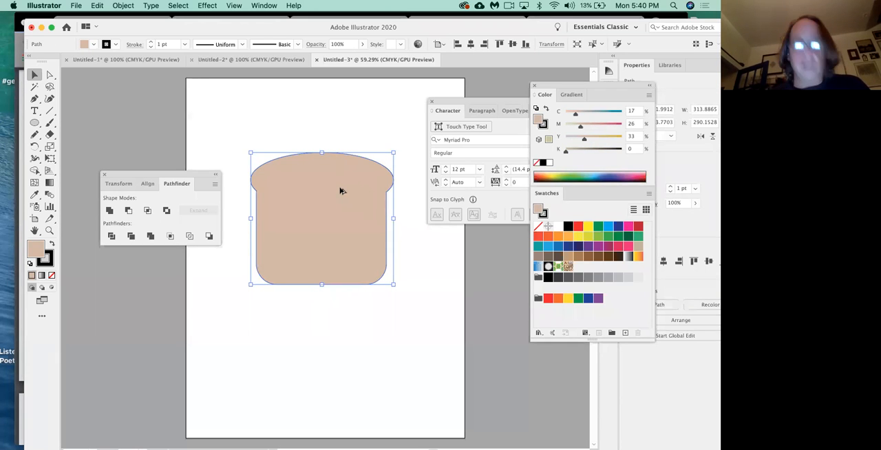
left_click_drag(340, 192, 295, 247)
left_click_drag(193, 176, 157, 163)
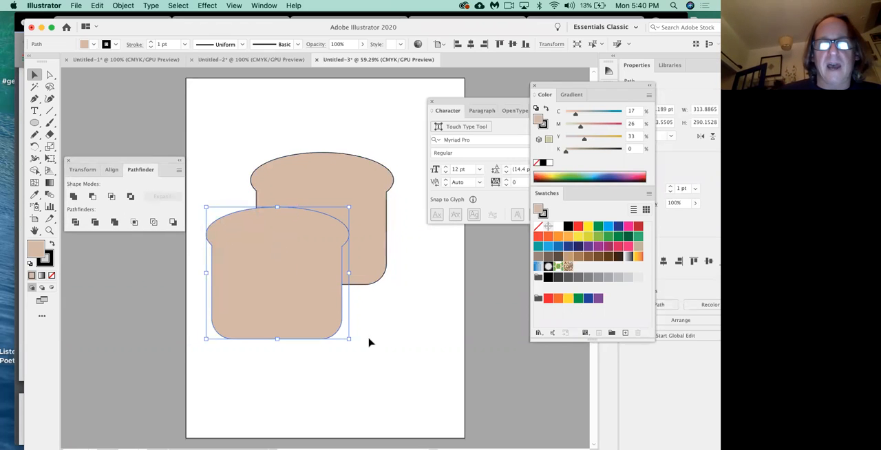
left_click_drag(354, 344, 360, 354)
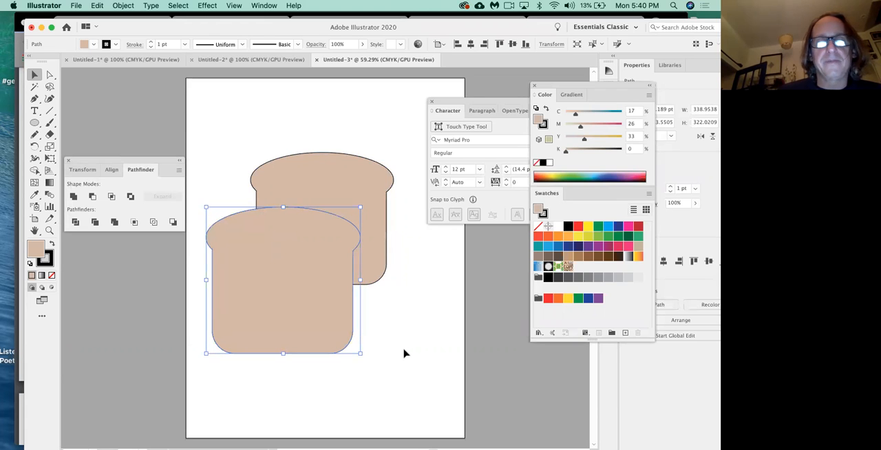
left_click(405, 353)
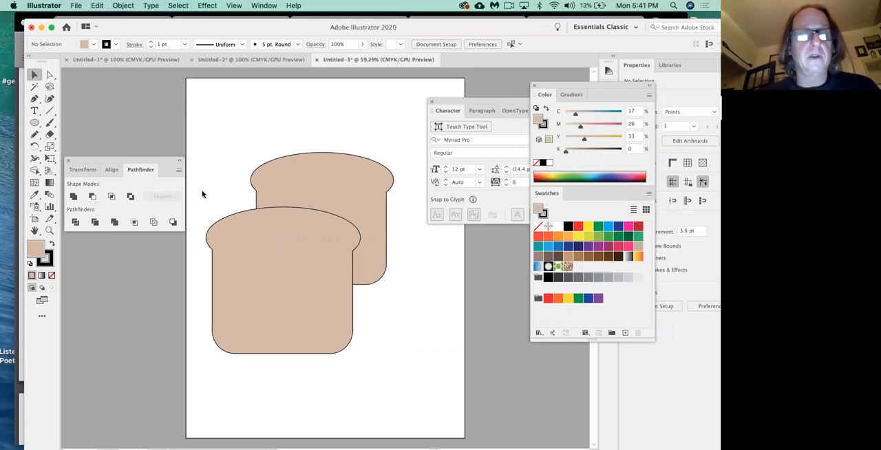
Step: Recolour the front bread slice's fill to a pale pink of C 10, M 20, Y 15, K 0
left_click(253, 255)
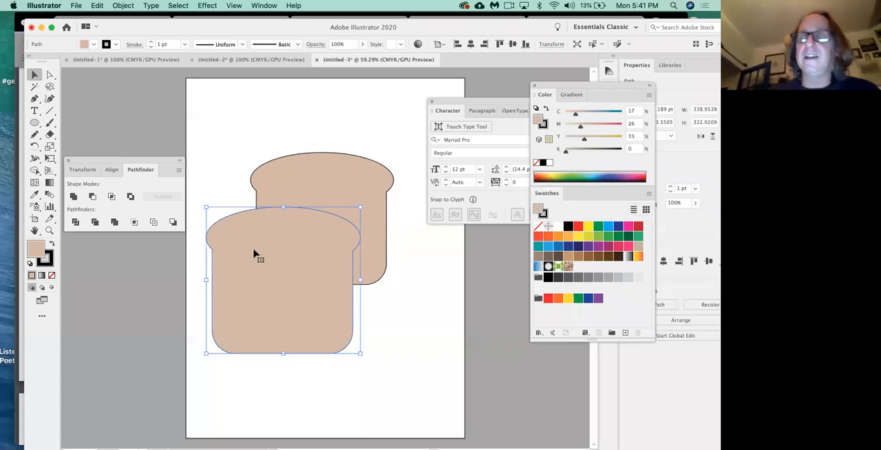
left_click_drag(478, 105, 468, 234)
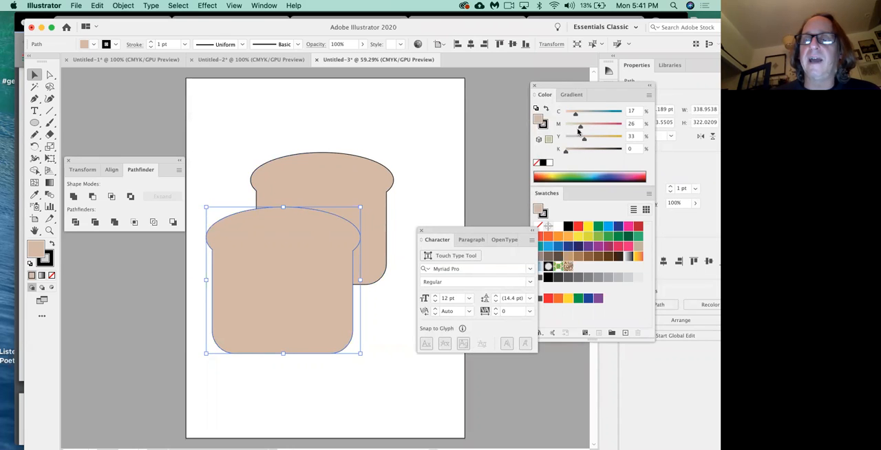
left_click(576, 116)
left_click_drag(575, 116, 575, 140)
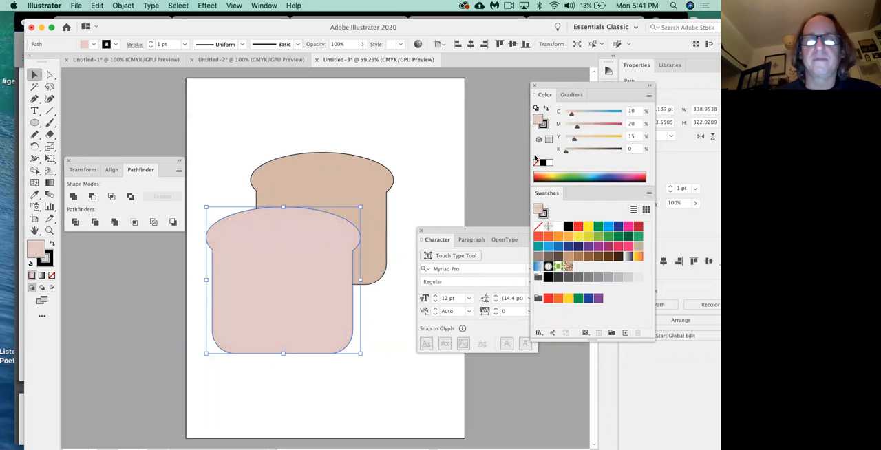
left_click(435, 198)
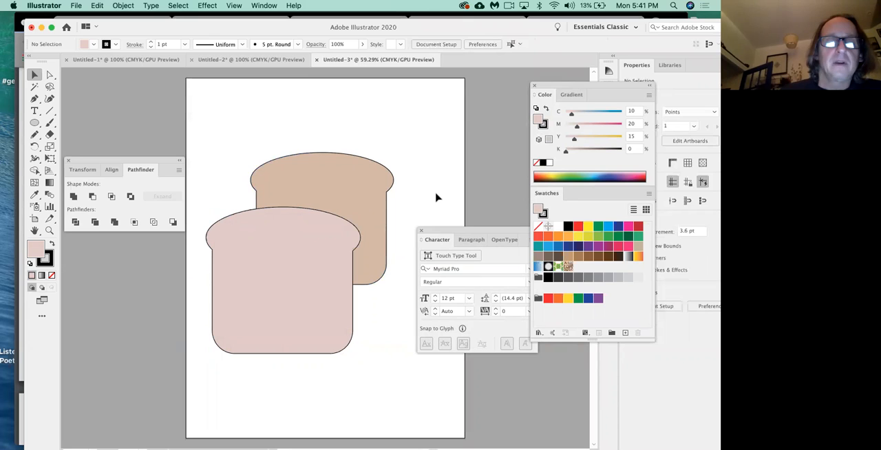
Step: Remove the black stroke from both the front and the back bread slices
left_click(284, 282)
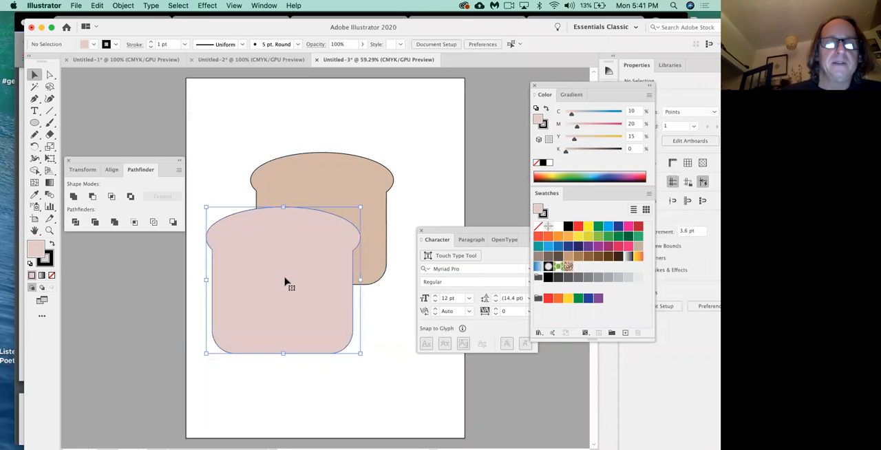
left_click(48, 261)
left_click(51, 276)
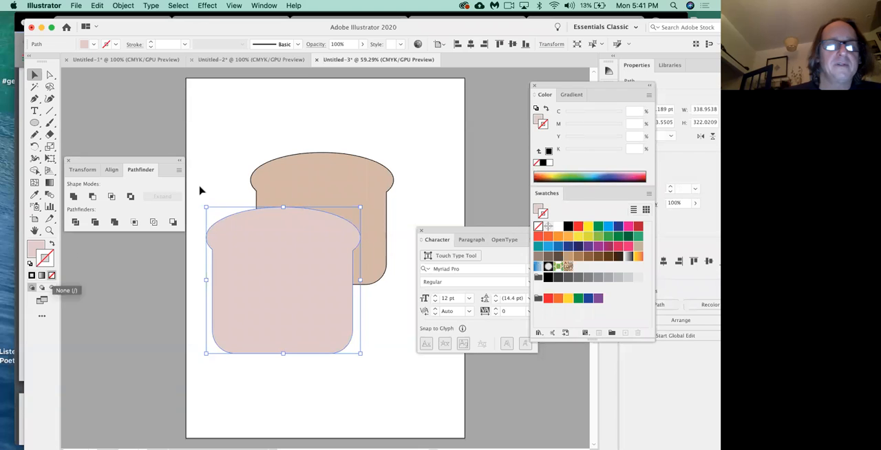
left_click(201, 191)
left_click(319, 191)
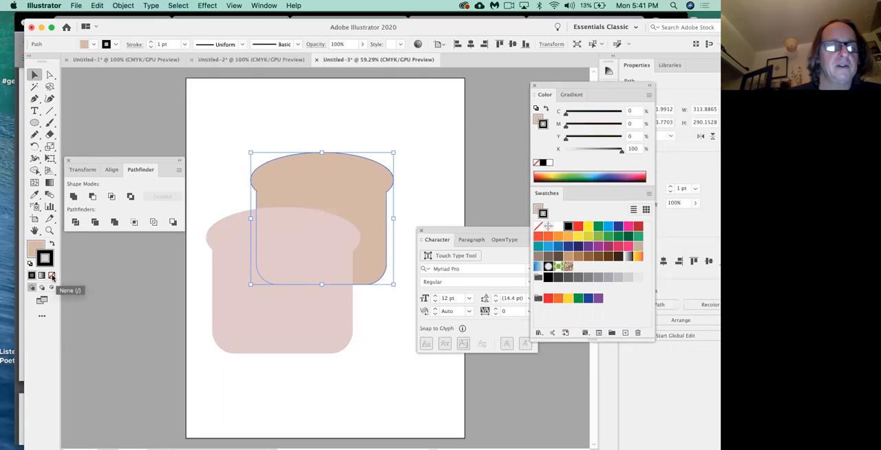
left_click(52, 276)
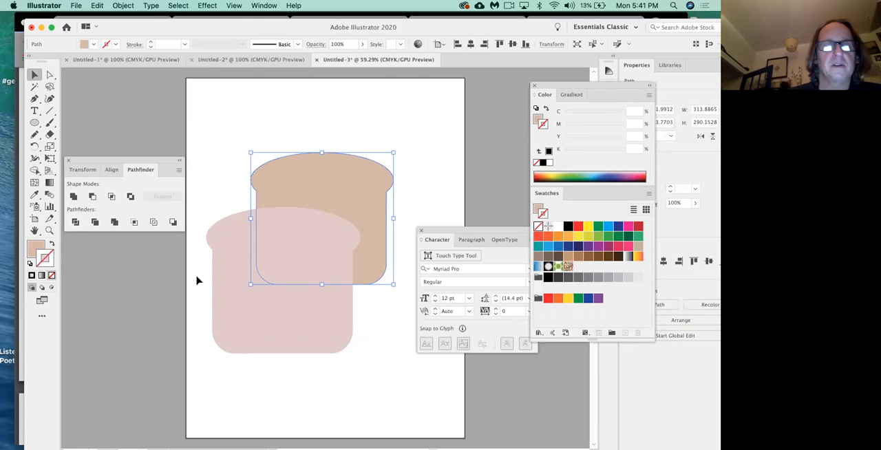
left_click(197, 281)
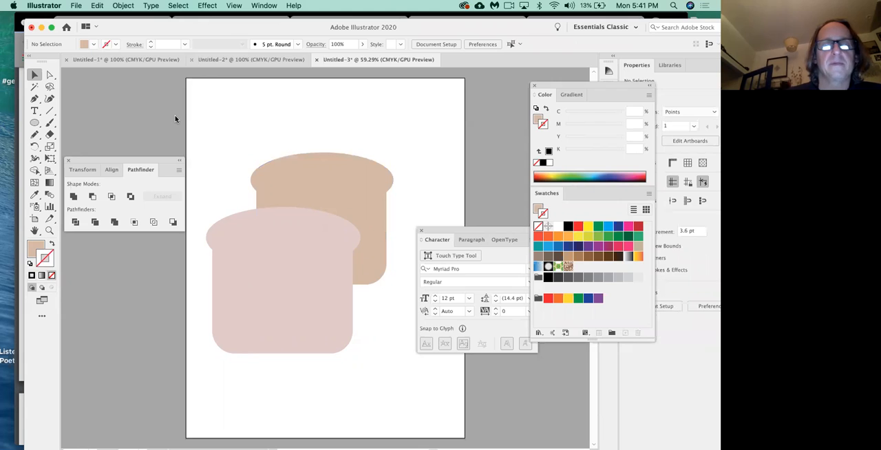
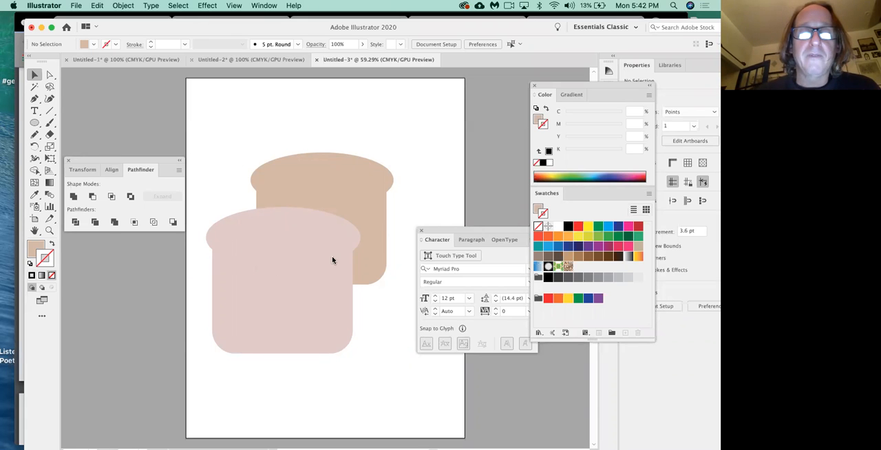
Step: Darken the back bread slice's tan fill by setting its K value to 8
left_click(340, 181)
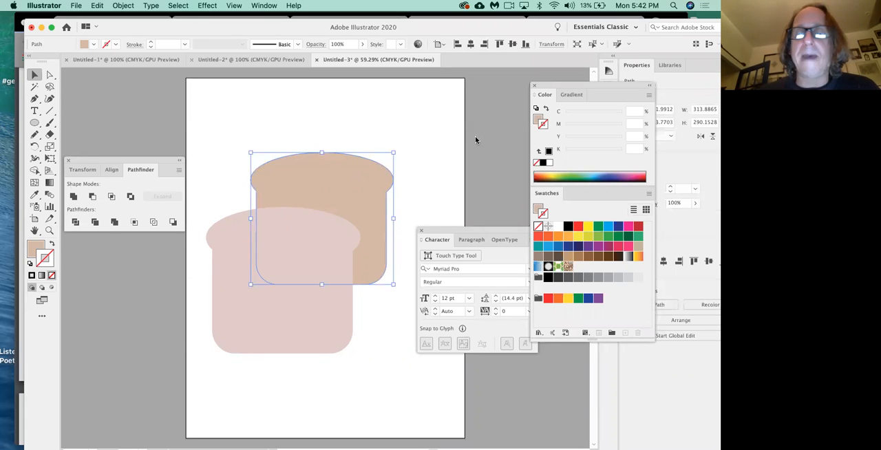
left_click(465, 149)
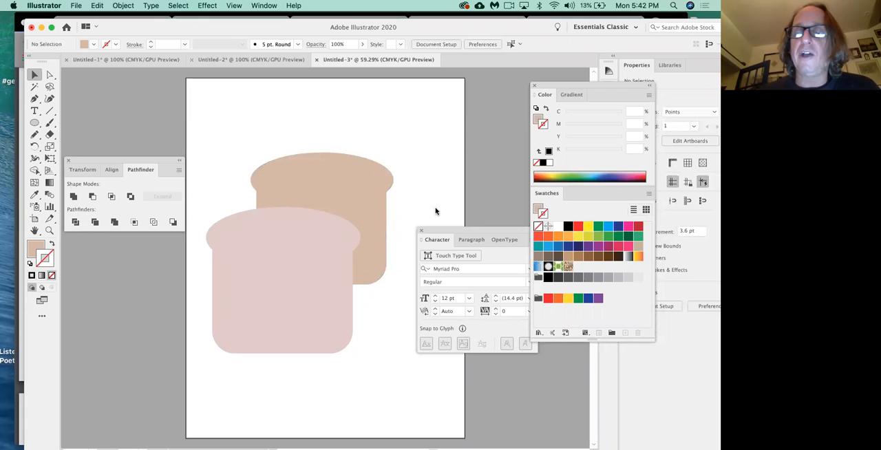
left_click(388, 220)
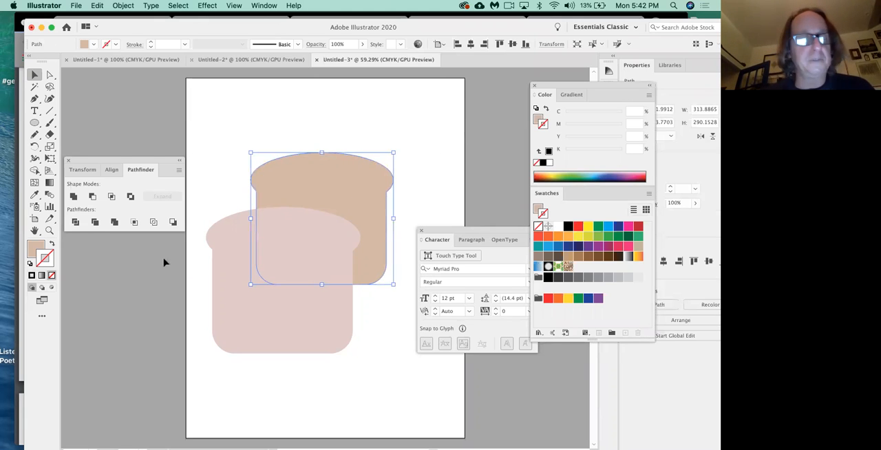
key("x")
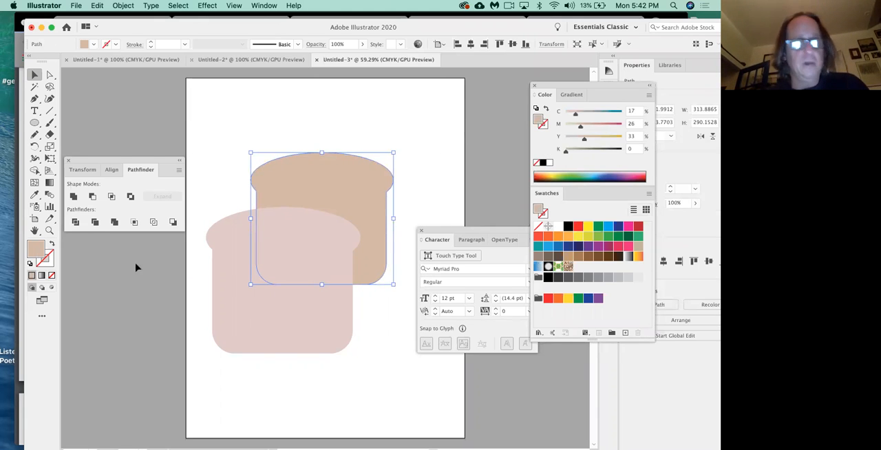
left_click(570, 151)
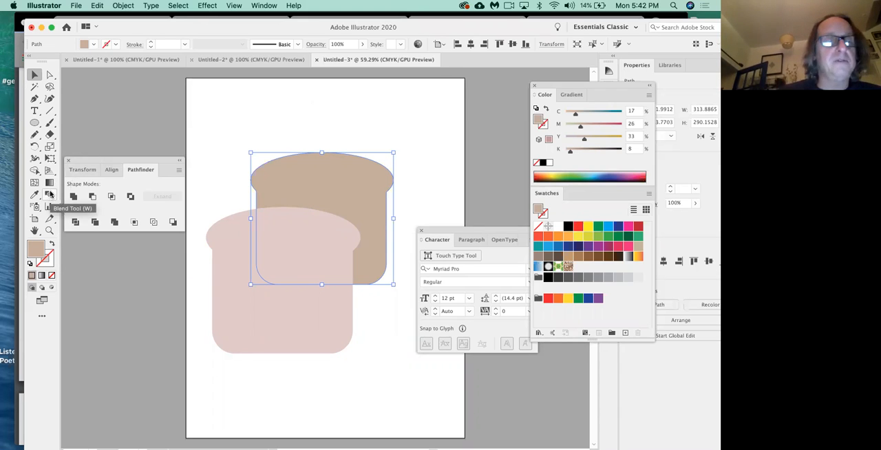
Step: Examine the spacing choices in the Blend tool's options and cancel without changing them
left_click(35, 124)
left_click(49, 195)
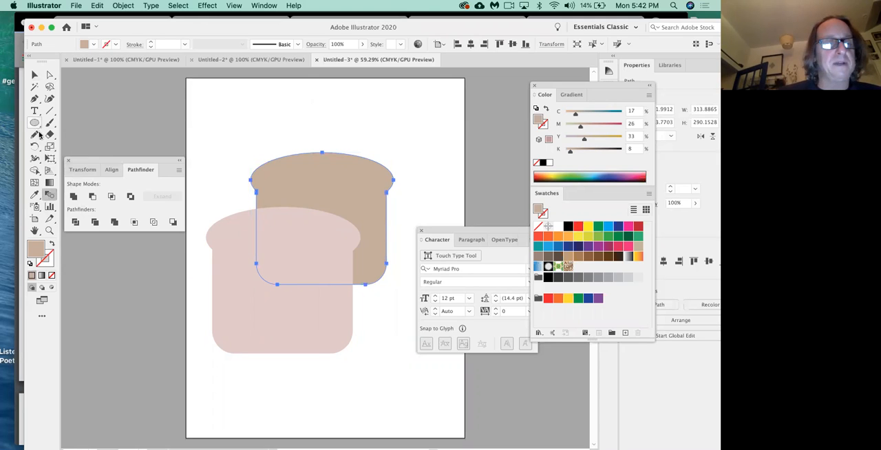
double_click(50, 197)
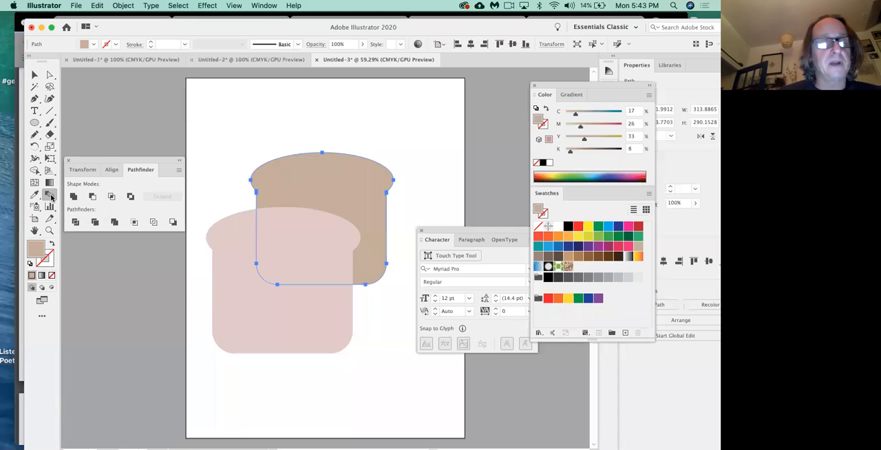
left_click_drag(155, 182, 204, 99)
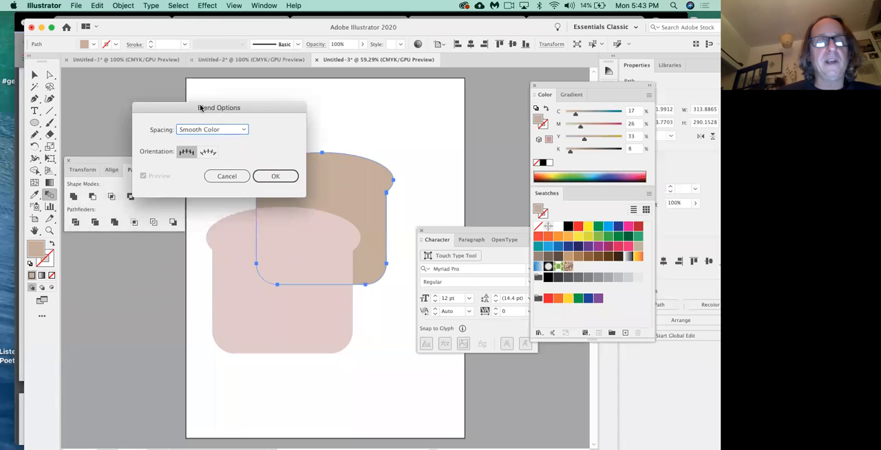
left_click(208, 130)
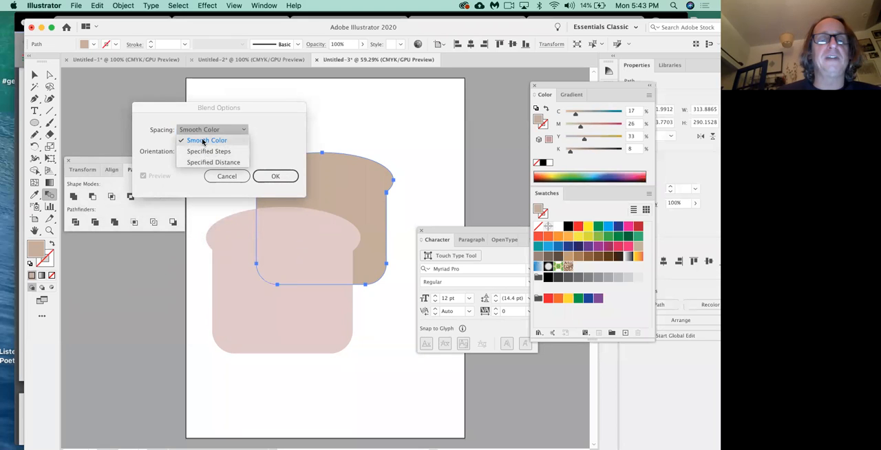
left_click(204, 141)
left_click(217, 130)
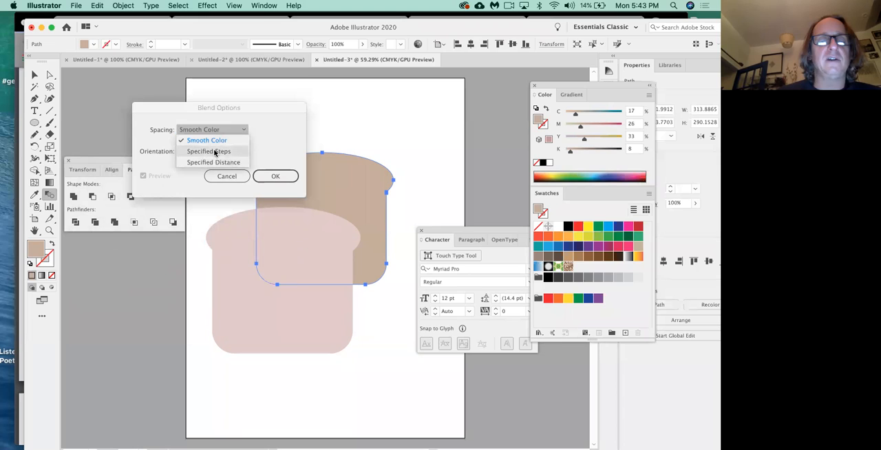
left_click(216, 134)
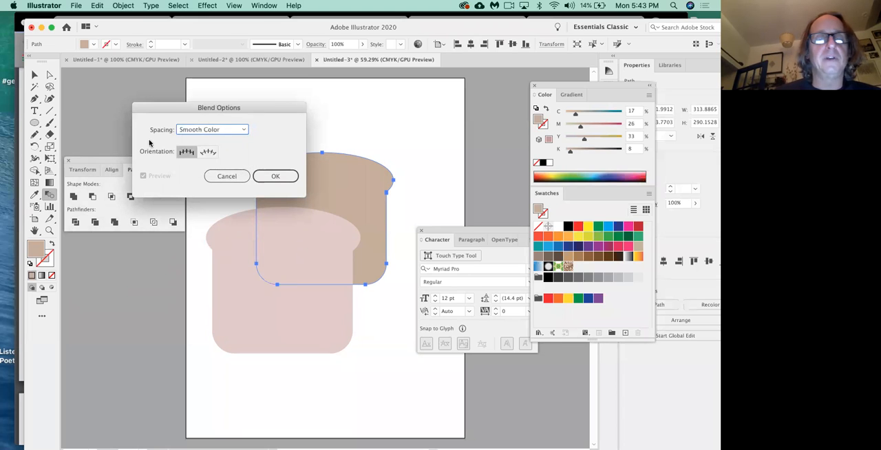
left_click(229, 176)
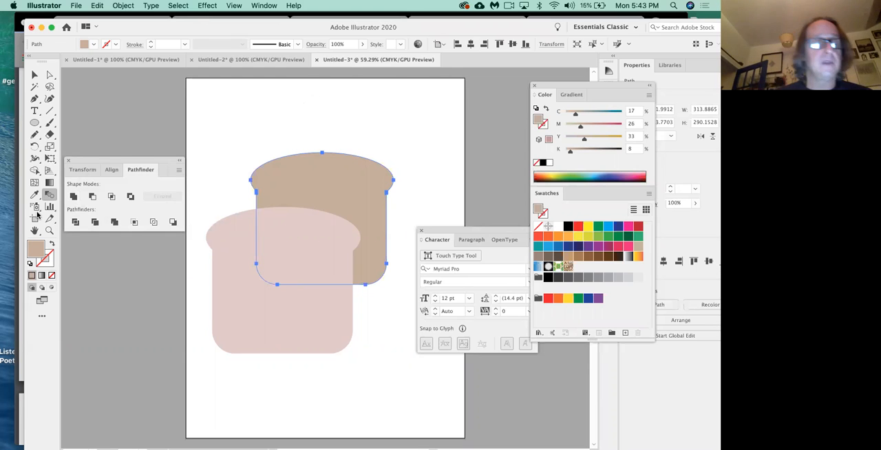
Step: Try blending the front bread slice into the back slice, and undo the blend
left_click(227, 261)
left_click(309, 181)
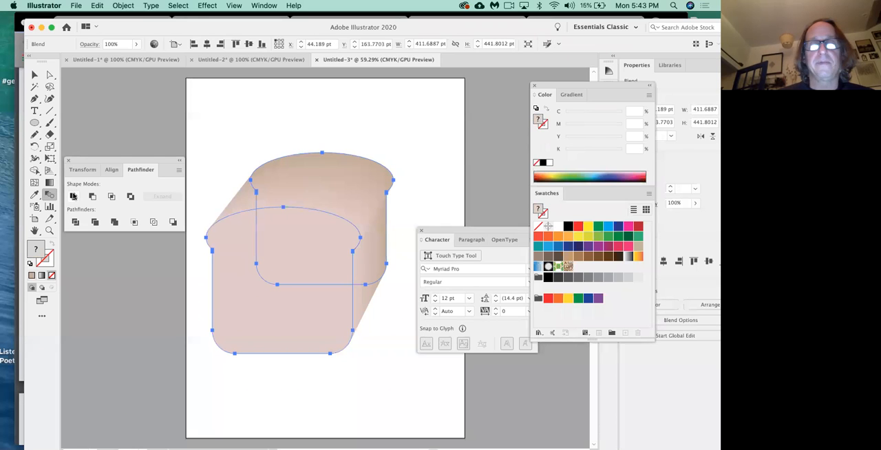
left_click(34, 75)
left_click(221, 114)
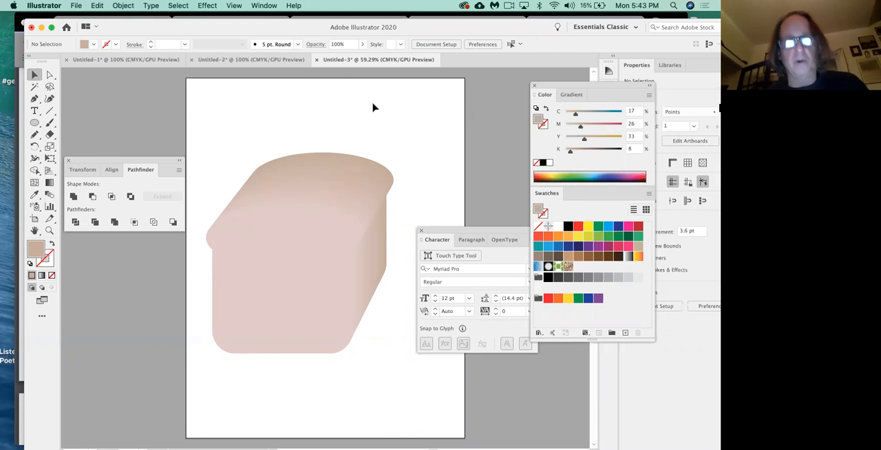
key("super+z")
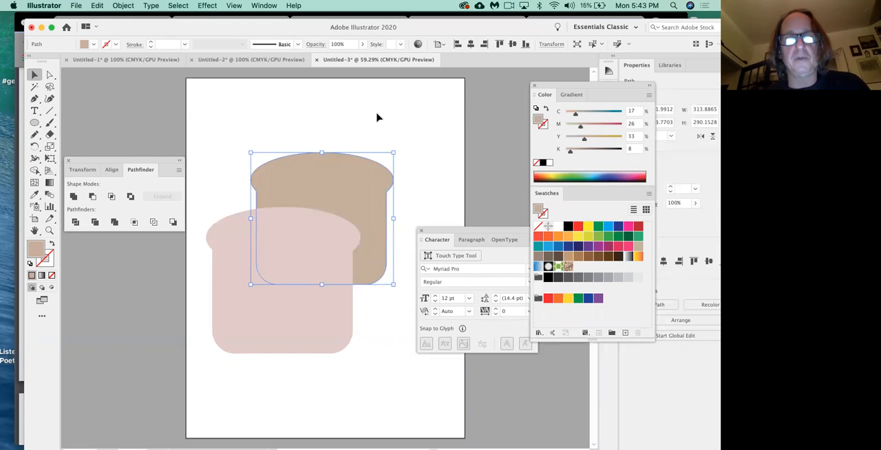
Step: Blend the pink front slice with the tan back slice to form a smooth-shaded loaf, and deselect it
left_click(49, 195)
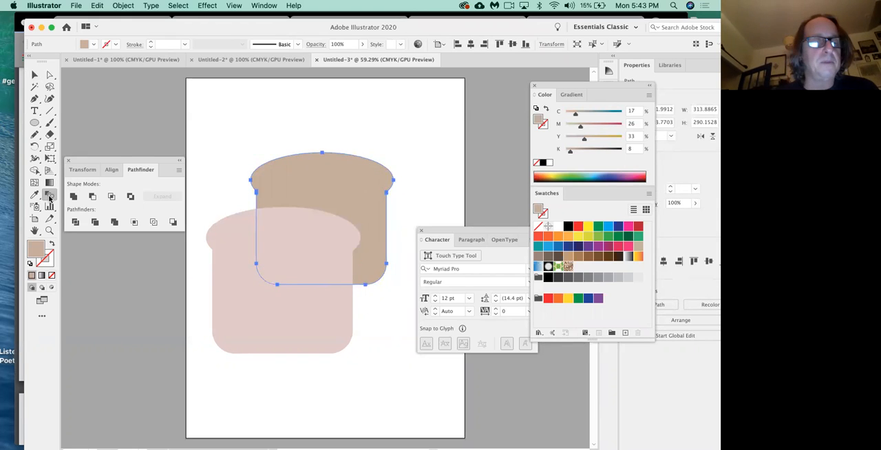
left_click(231, 241)
left_click(301, 178)
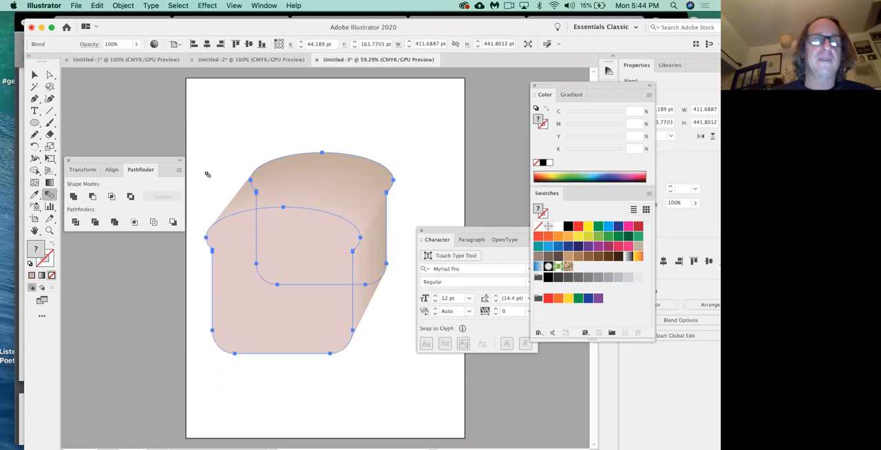
left_click(49, 74)
left_click(206, 160)
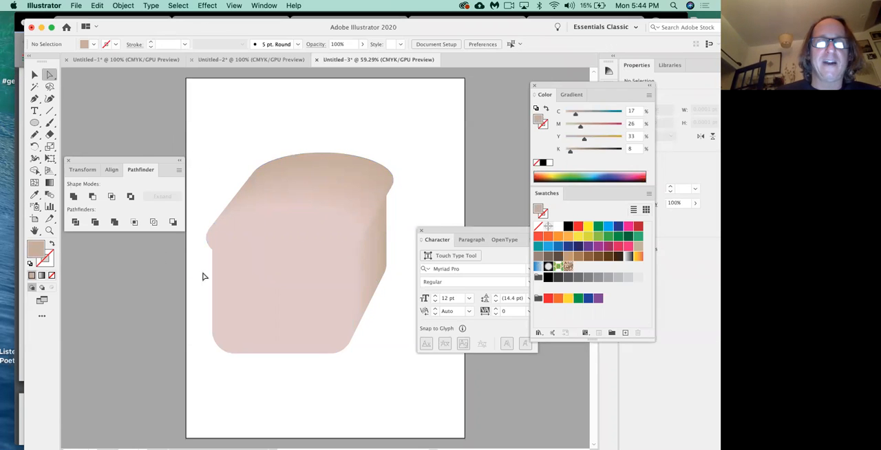
Step: Lengthen the loaf by moving only the front slice of the blend downward, keeping that slice selected
left_click(272, 290)
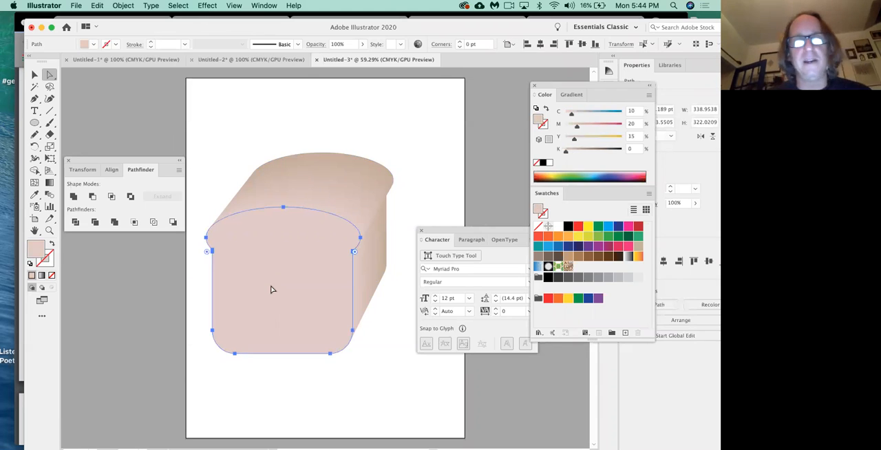
left_click(341, 174)
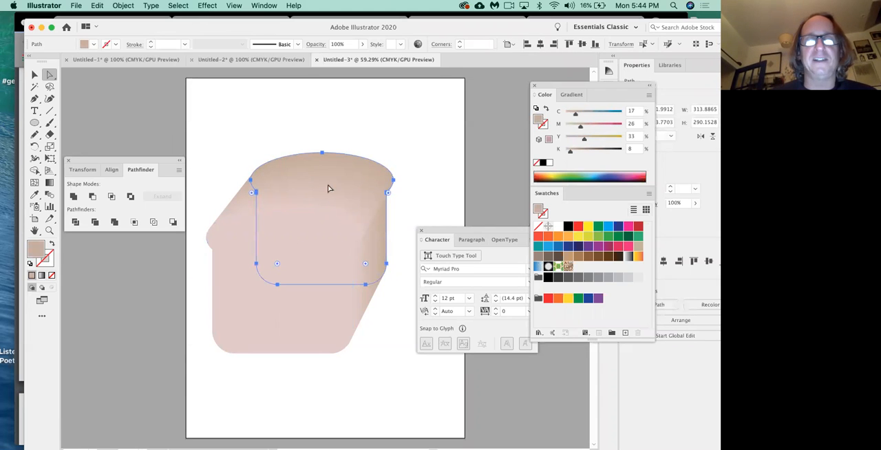
left_click(244, 328)
left_click_drag(296, 270, 188, 230)
key("super+z")
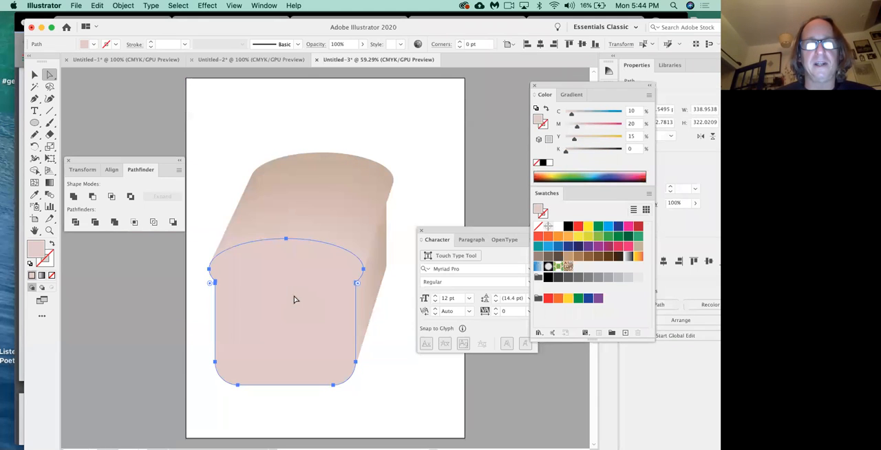
key("super+z")
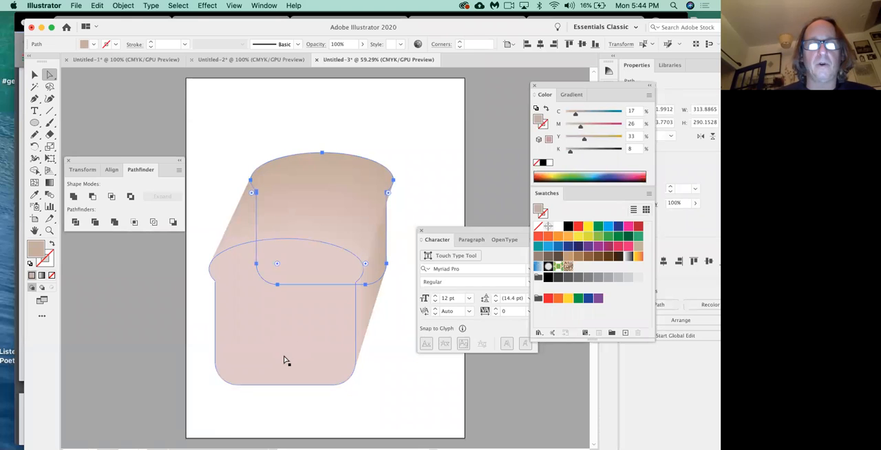
left_click(285, 360)
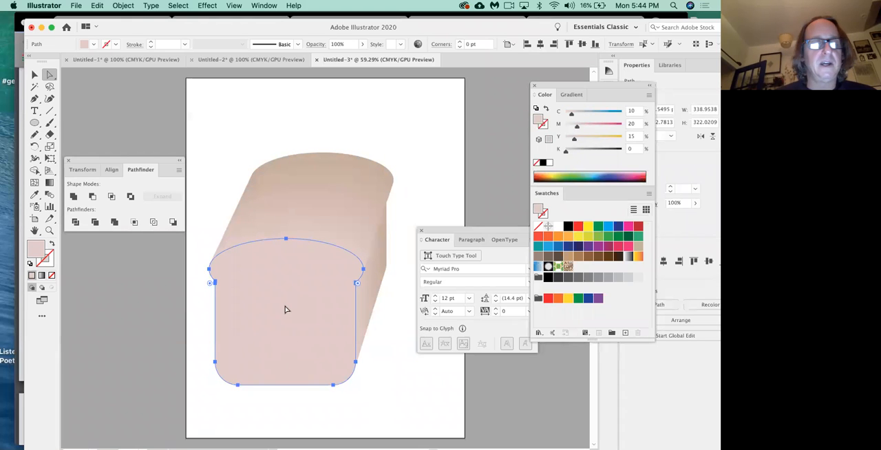
Step: Give the front slice a 1 pt brown stroke of C 35, M 60, Y 80, K 25
left_click(49, 265)
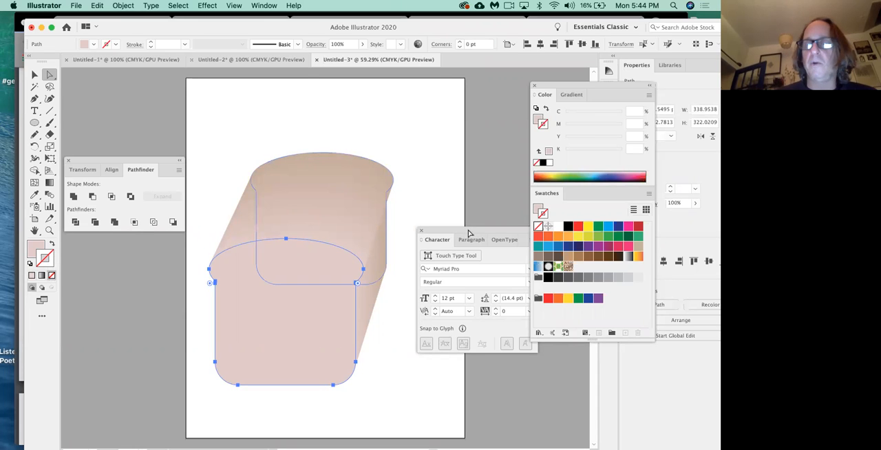
left_click(588, 257)
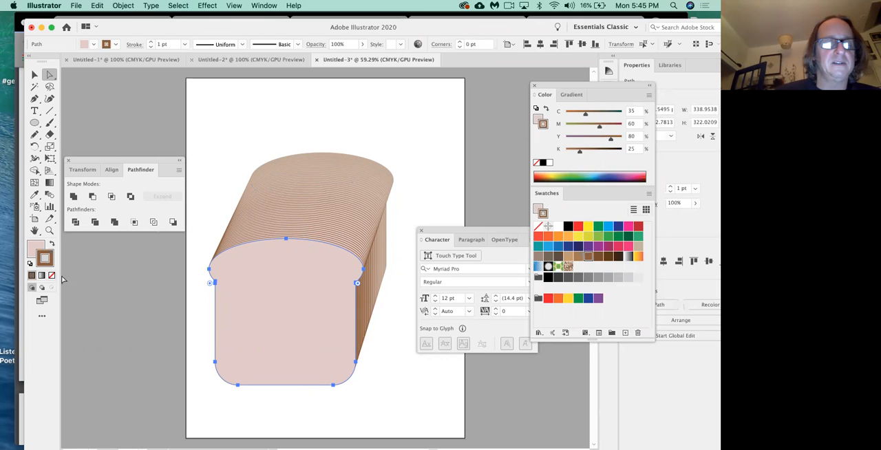
key("slash")
left_click(161, 281)
left_click(253, 289)
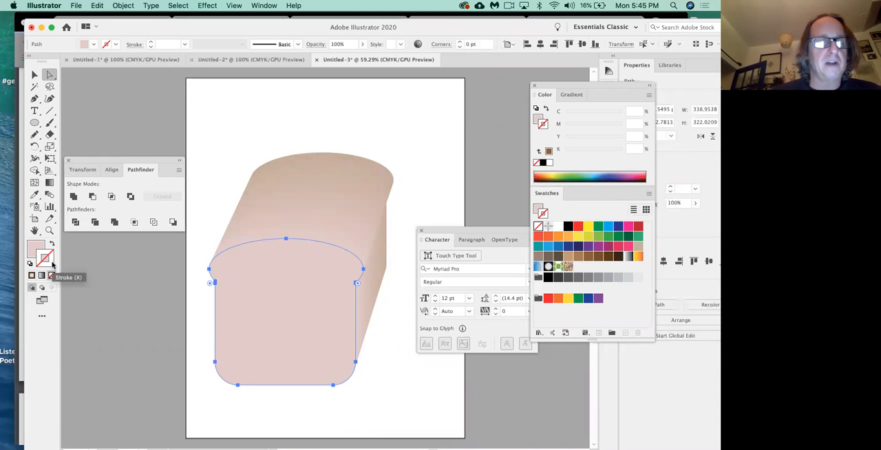
left_click(590, 258)
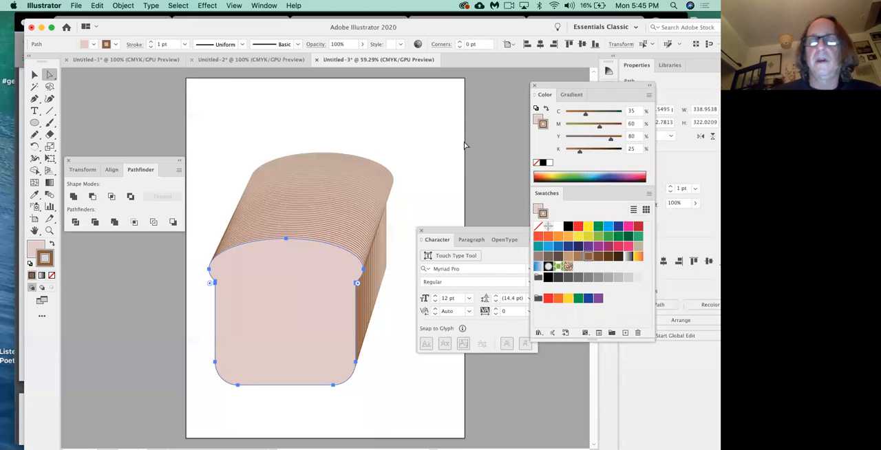
Step: Show the stroke settings and increase the front slice's brown stroke weight to 12 pt
left_click(264, 6)
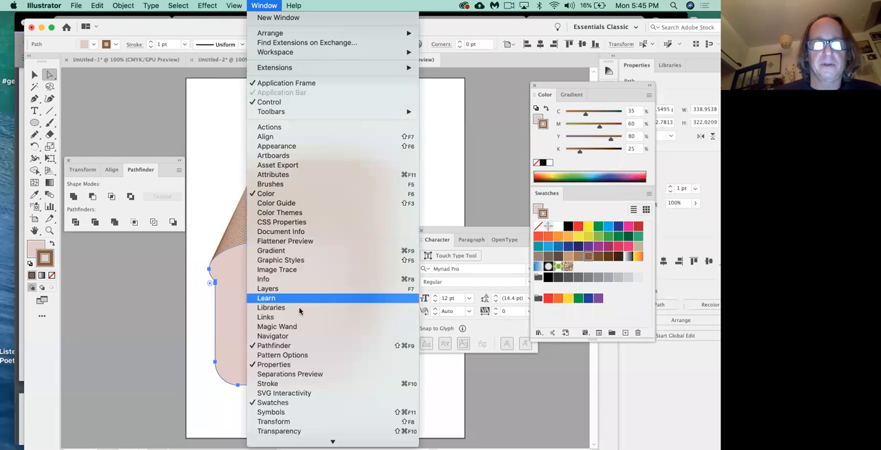
left_click(298, 384)
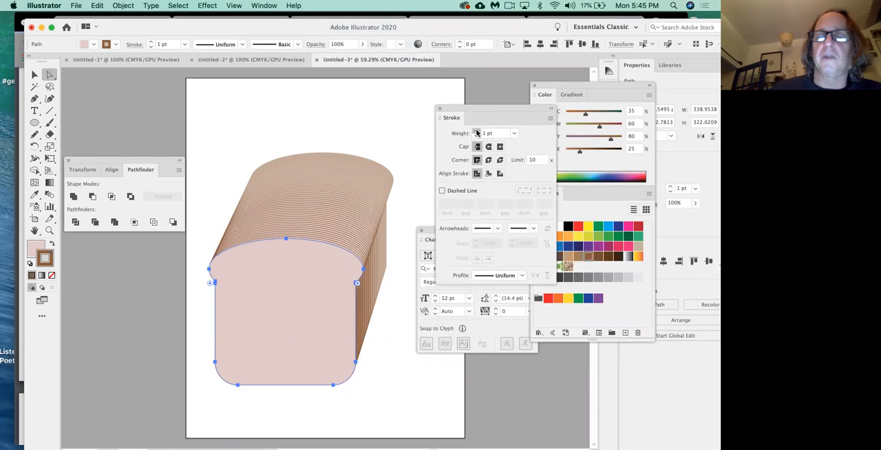
left_click(477, 133)
left_click(479, 133)
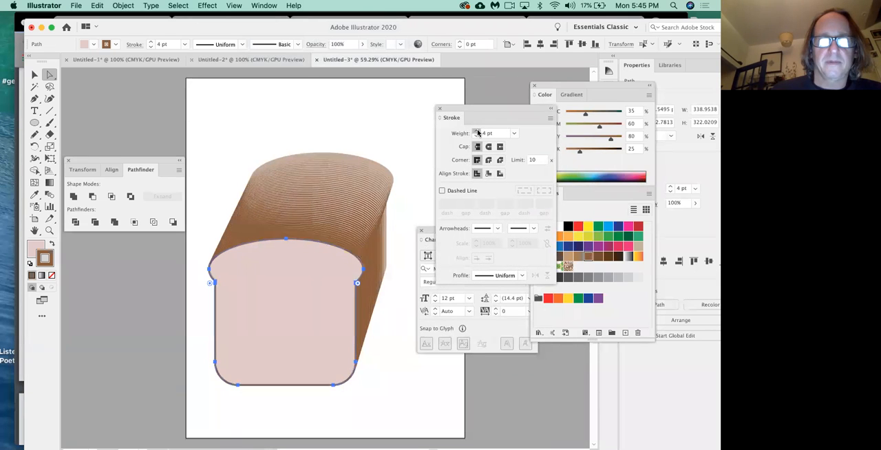
left_click(478, 133)
left_click(477, 133)
left_click(477, 132)
left_click(477, 133)
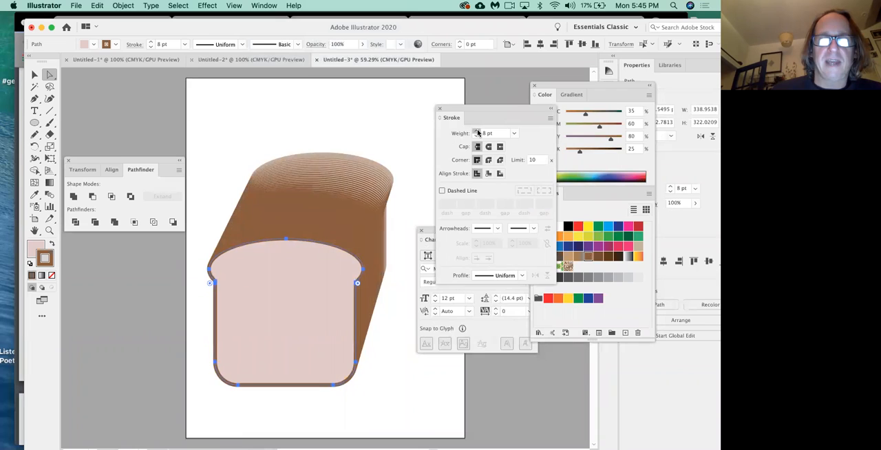
left_click(477, 132)
left_click(477, 133)
left_click(478, 132)
left_click(478, 133)
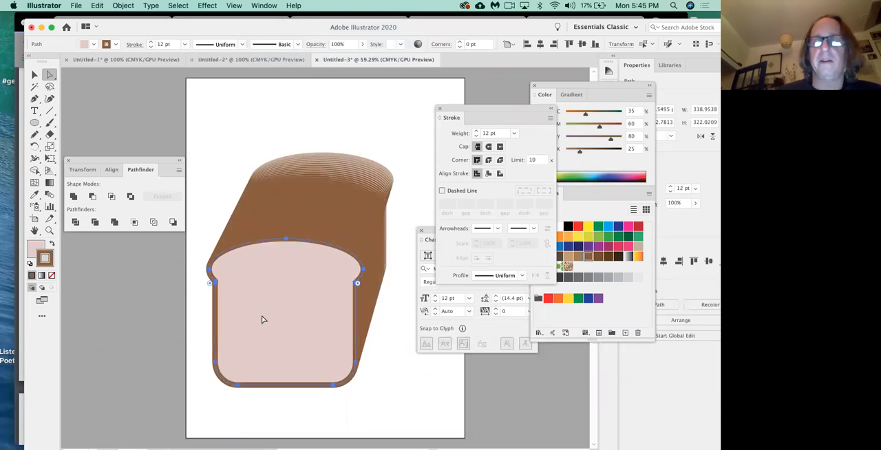
Step: Reduce the front slice's stroke weight to 5 pt and deselect the loaf
left_click(476, 136)
left_click(476, 136)
left_click(476, 135)
left_click(476, 136)
left_click(476, 136)
left_click(476, 136)
left_click(476, 135)
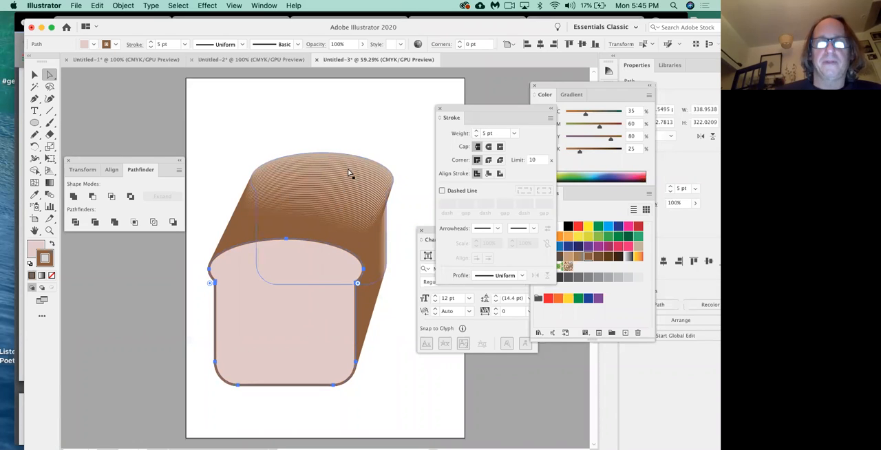
left_click(396, 377)
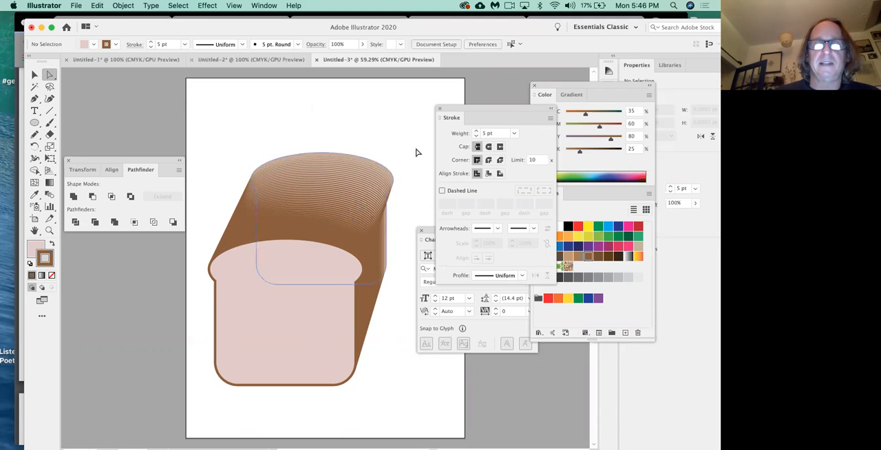
Step: Give the loaf's back slice a dark brown stroke of C 50, M 70, Y 80, K 70
left_click(352, 204)
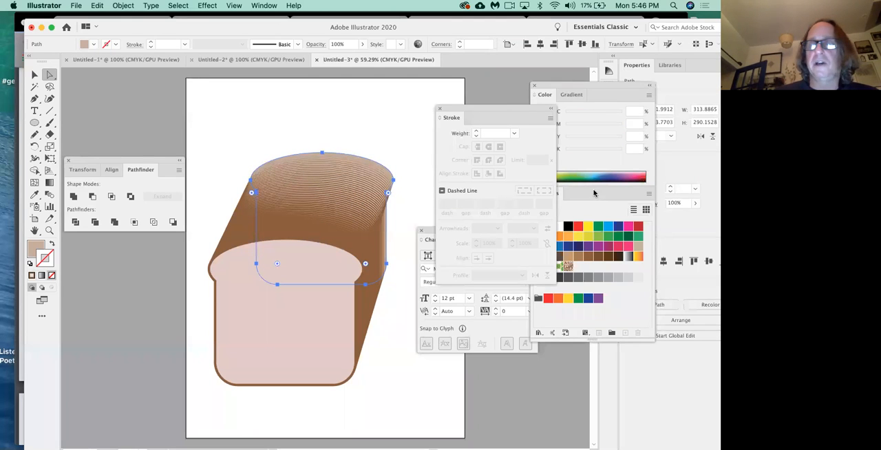
mouse_move(504, 108)
left_mouse_down()
mouse_move(498, 314)
mouse_move(471, 407)
mouse_move(474, 366)
left_mouse_up()
left_click(609, 260)
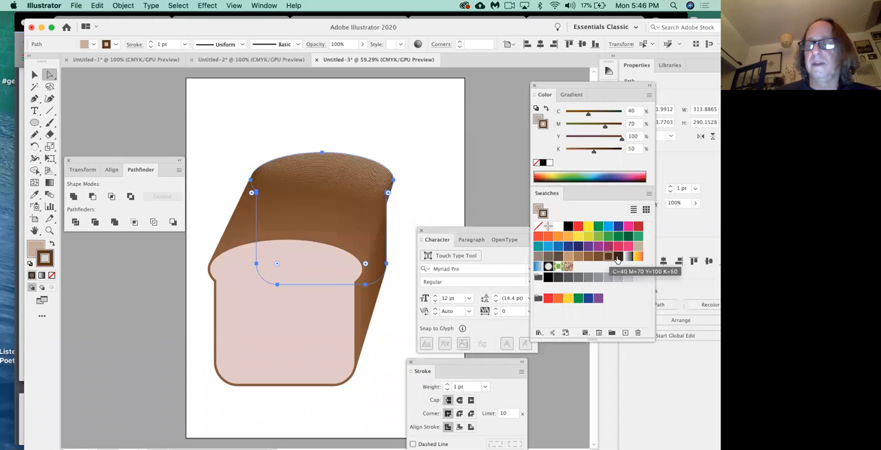
left_click(619, 258)
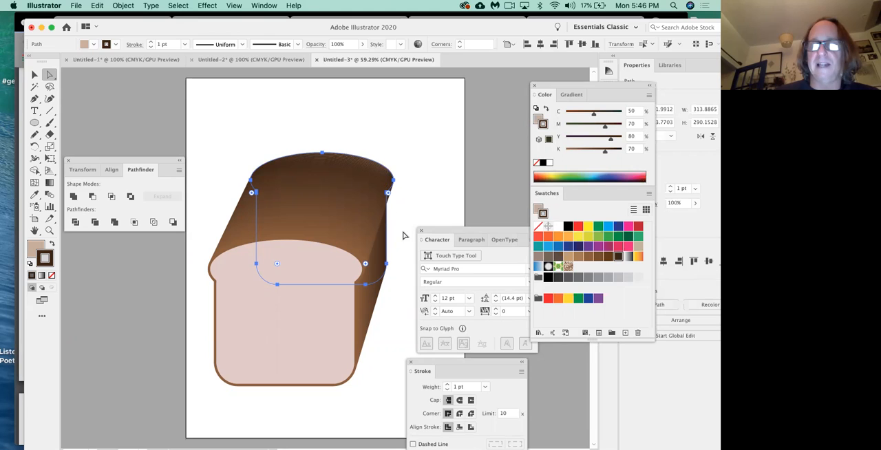
Step: Set the back slice's stroke weight to 8 pt and deselect the loaf
left_click_drag(453, 362, 456, 145)
left_click(450, 168)
left_click(450, 168)
left_click(450, 168)
left_click(450, 168)
left_click(449, 169)
left_click(449, 168)
left_click(449, 168)
left_click(390, 376)
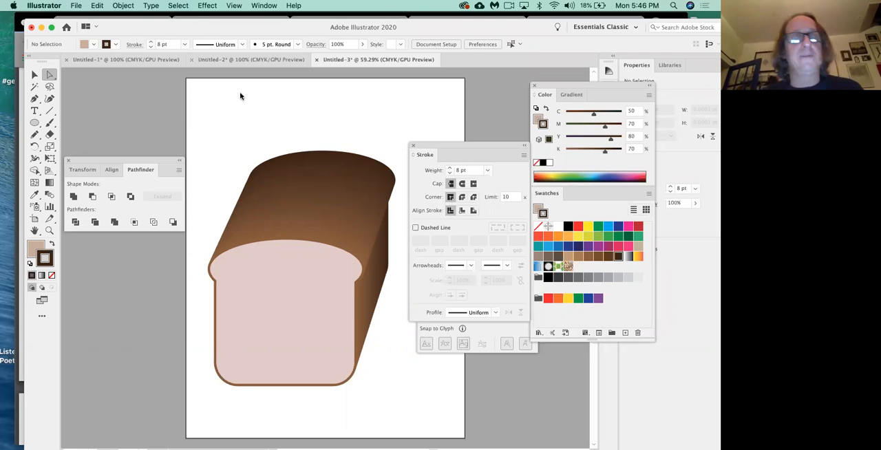
Step: Move the whole loaf partly off the lower-right corner of the artboard to free up drawing space
key("v")
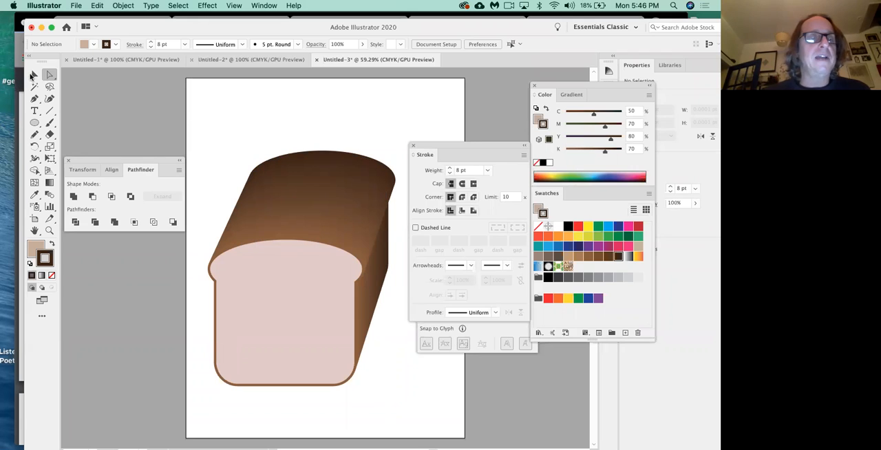
left_click(281, 191)
left_click_drag(280, 191, 419, 362)
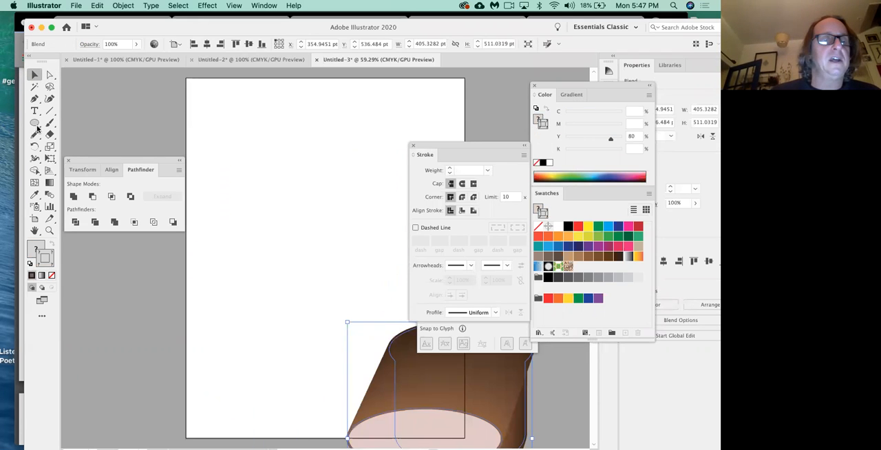
Step: Draw an ellipse about 214 by 196 pt in the artboard's upper half, filled orange with no stroke
left_click(35, 123)
left_click_drag(277, 147, 375, 236)
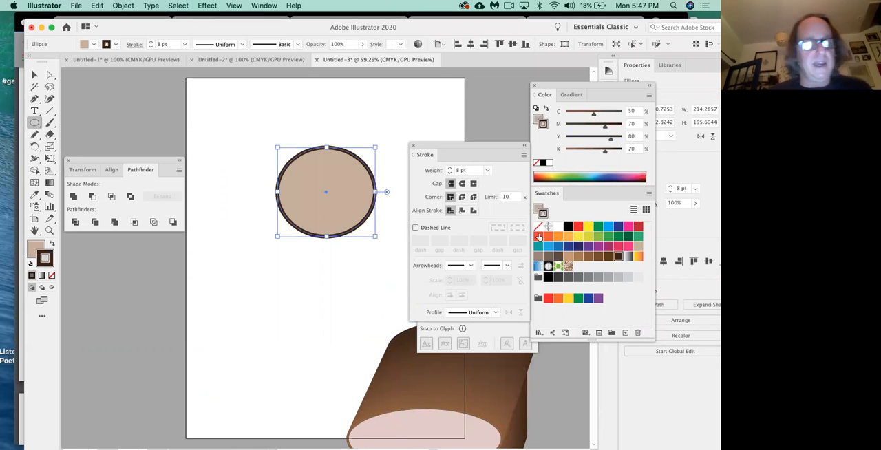
key("x")
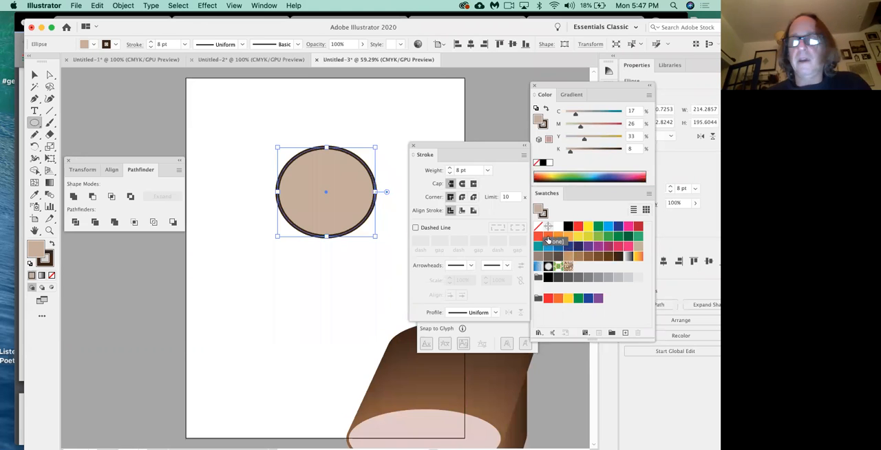
left_click(549, 238)
key("x")
key("slash")
Step: Draw a rectangle about 308 by 222 pt below the orange ellipse and fill it light blue, C 70, M 15, Y 0, K 0
left_click(39, 125)
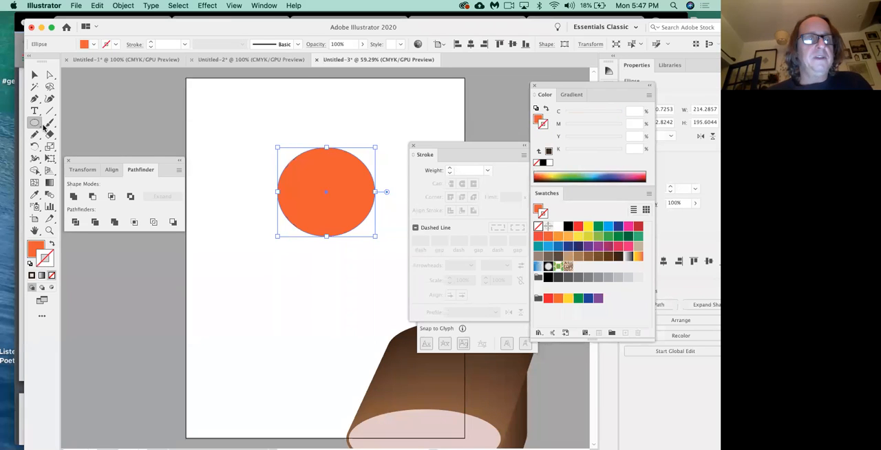
key("m")
mouse_move(215, 259)
left_mouse_down()
mouse_move(344, 338)
mouse_move(355, 358)
left_mouse_up()
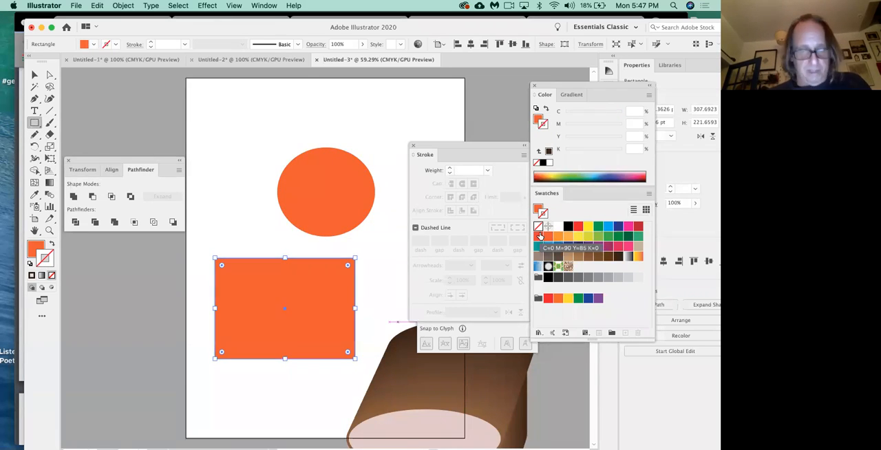
left_click(539, 236)
left_click(548, 246)
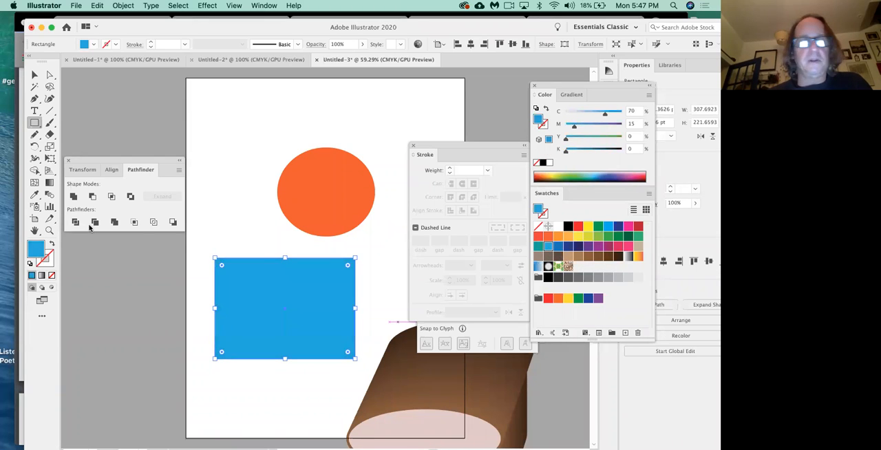
Step: Blend the orange ellipse and the blue rectangle into a smooth solid shape and deselect it
left_click(50, 195)
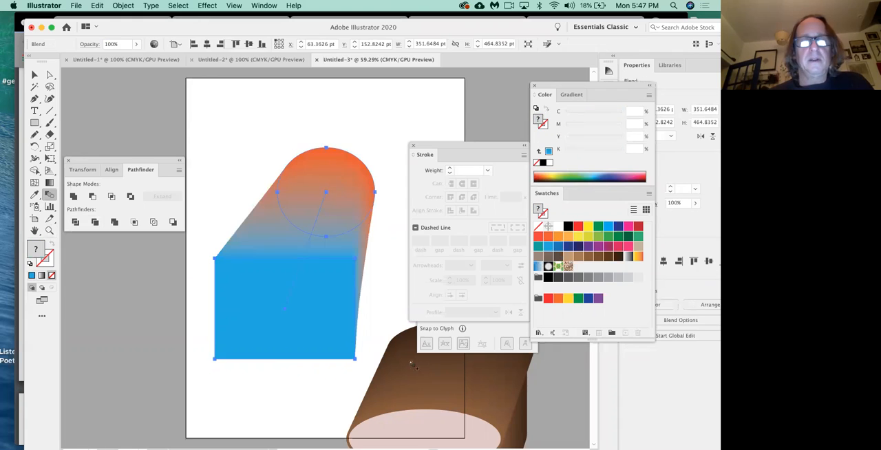
key("super")
left_click(35, 75)
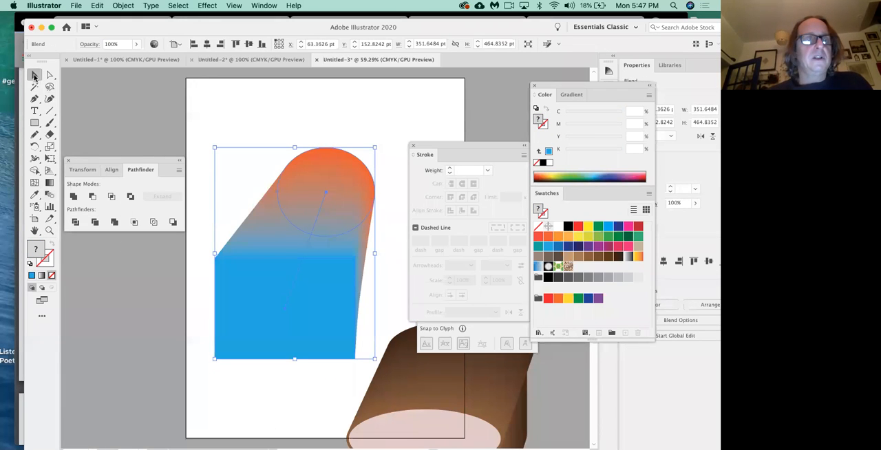
left_click(190, 102)
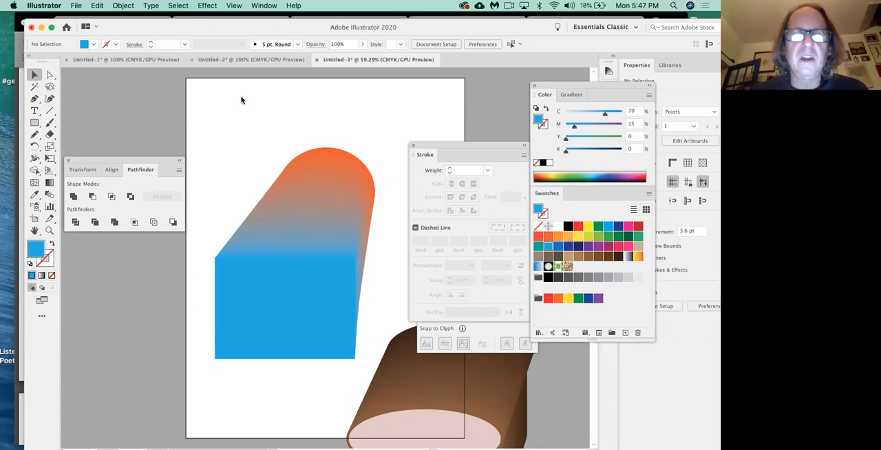
Step: Try to pull the blend's blue front rectangle off to the left of the artboard, and restore the original blend
left_click(50, 74)
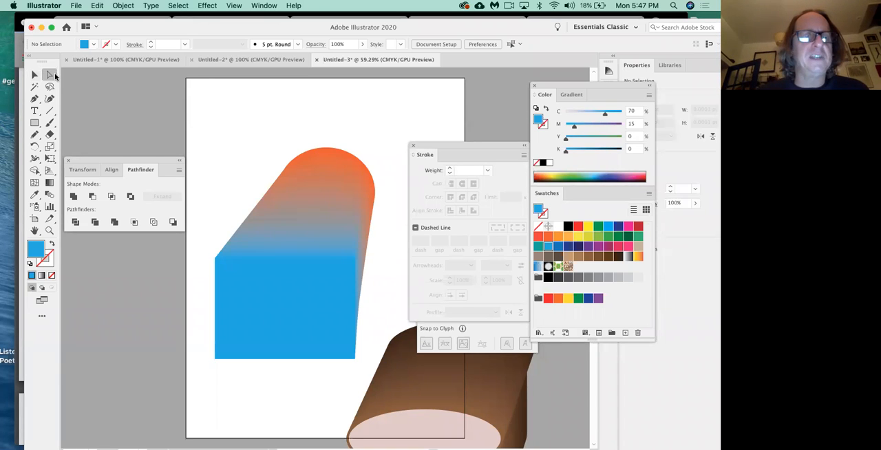
left_click(279, 298)
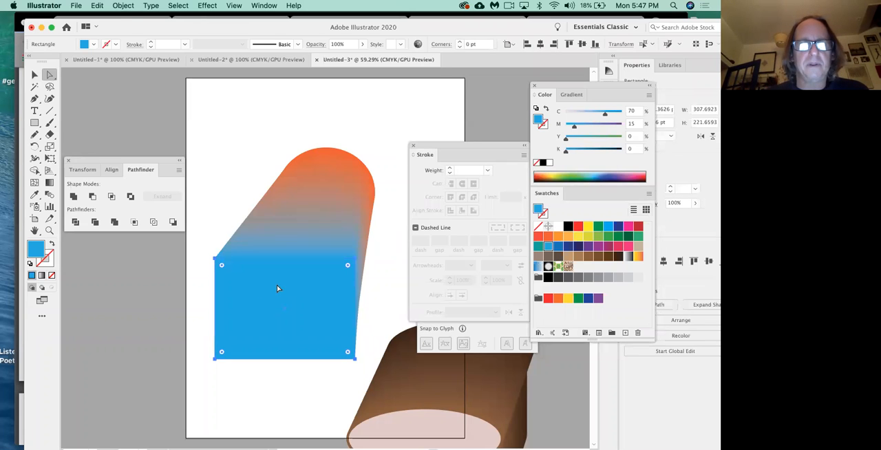
left_click_drag(278, 290, 115, 282)
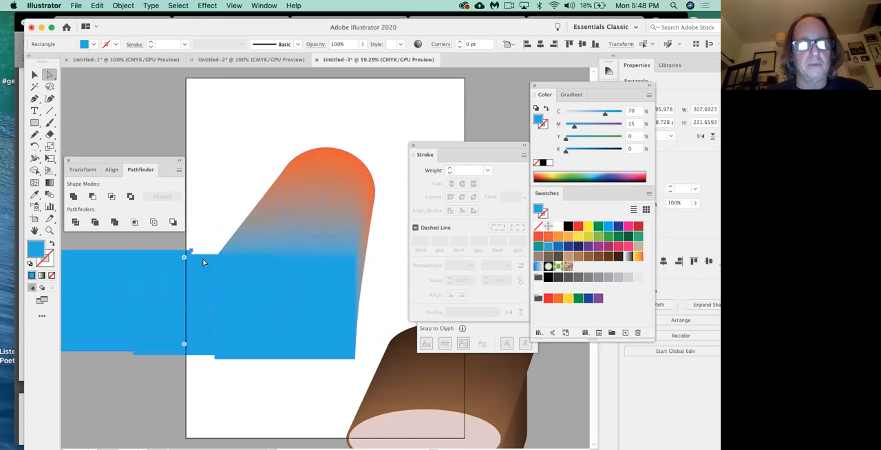
key("super+z")
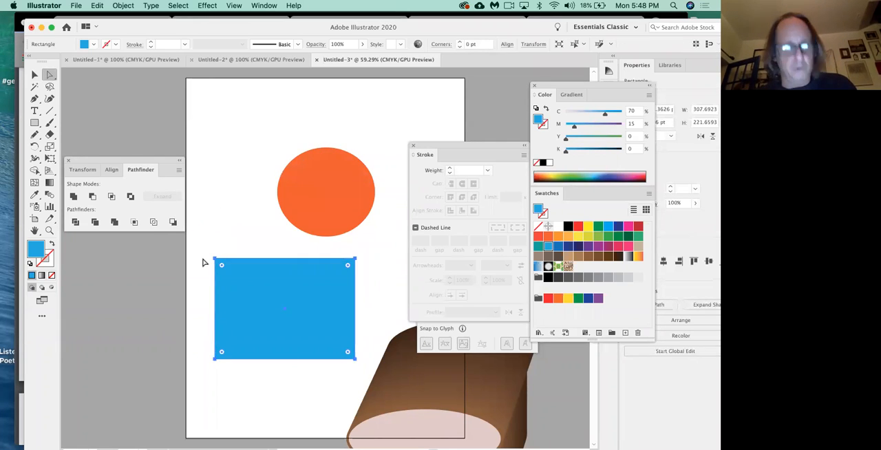
key("super+shift+z")
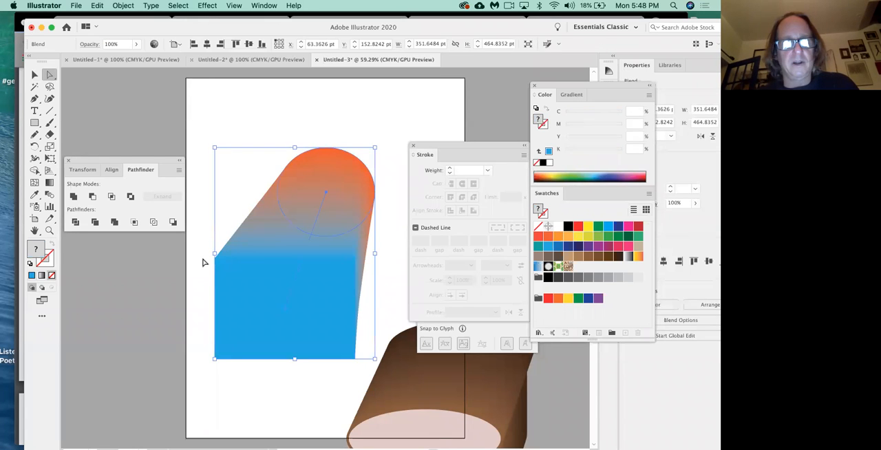
Step: Copy the blend's blue front rectangle and place the pasted copy up and to the left of the blend's front face
left_click(203, 262)
left_click(256, 289)
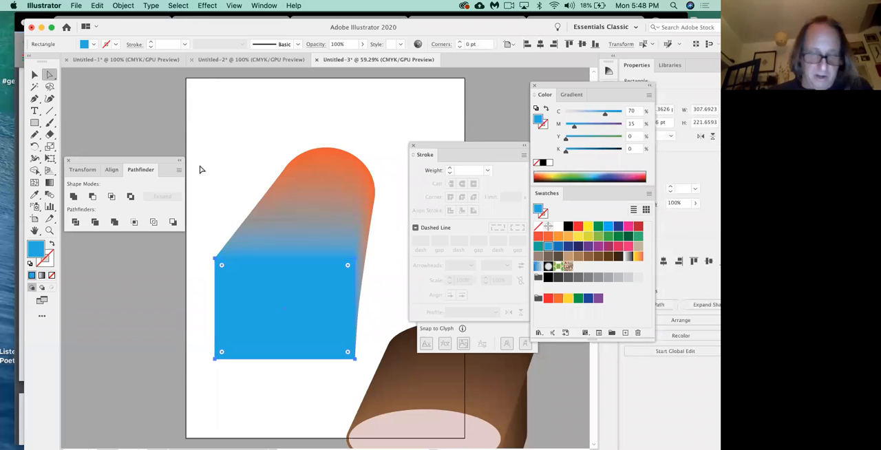
key("super+v")
left_click_drag(314, 241, 227, 163)
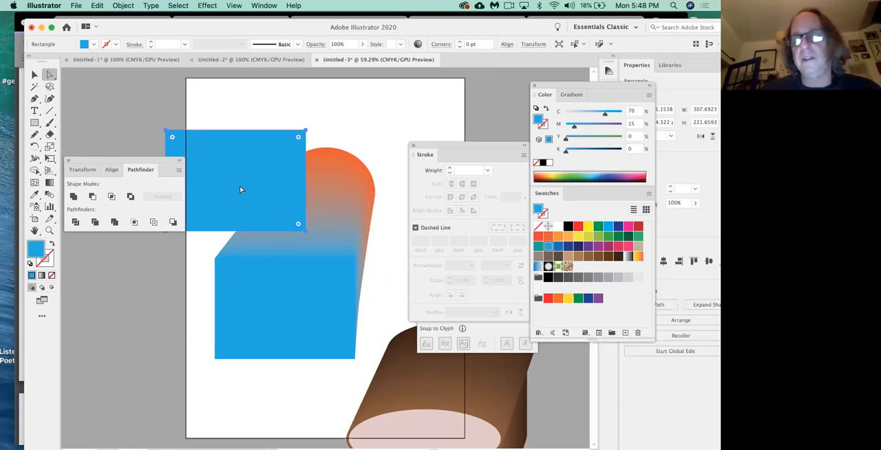
Step: Give the rectangle copy a 4 pt black stroke and place it exactly over the blend's front face
key("x")
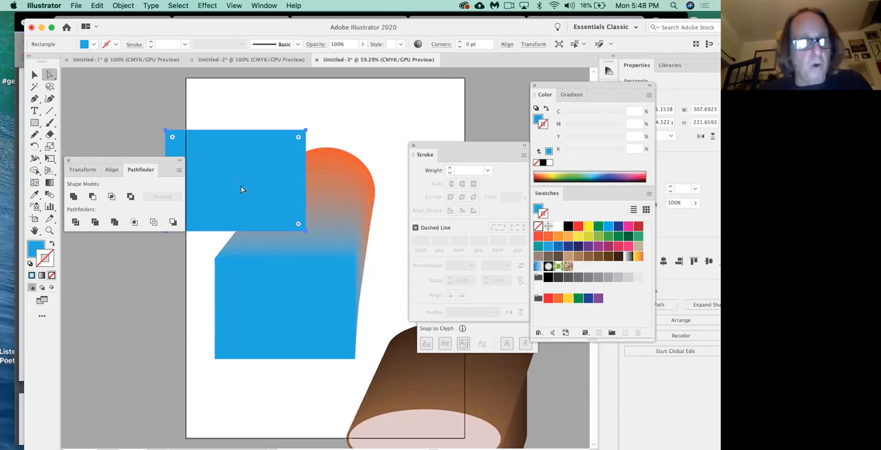
left_click(568, 227)
left_click(450, 168)
left_click(450, 168)
left_click(449, 168)
left_click_drag(271, 199, 322, 326)
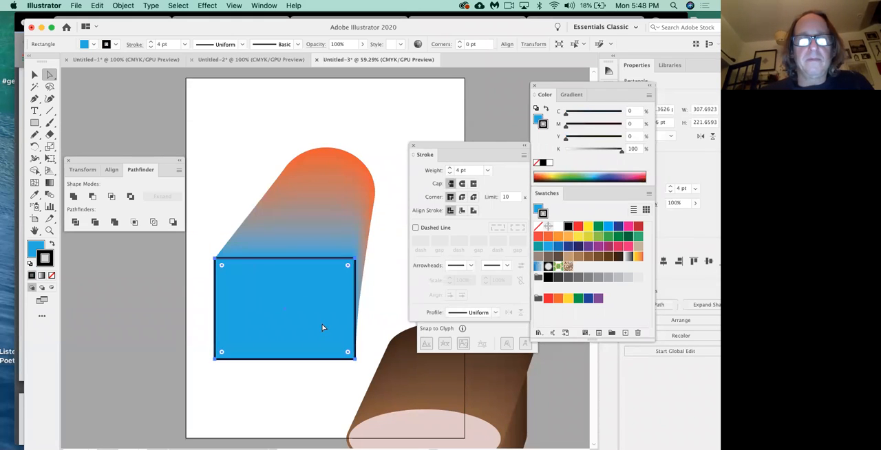
left_click(390, 299)
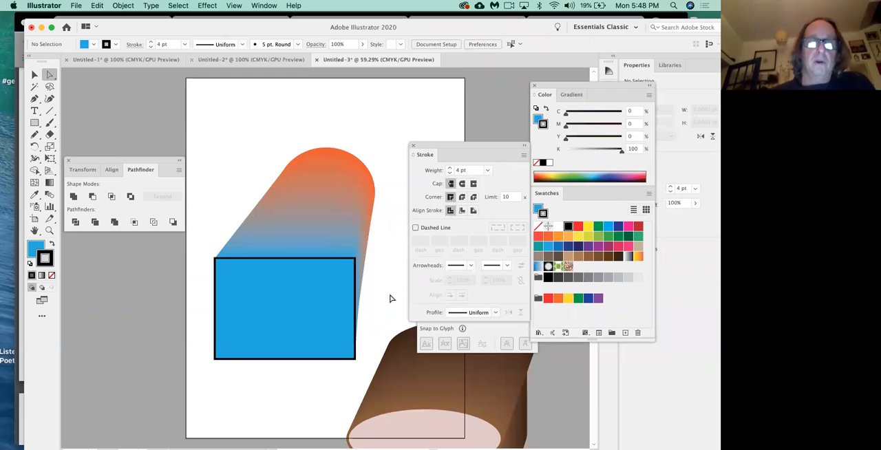
Step: Move the outlined rectangle copy up off the blend's front face and remove its stroke
left_click(321, 318)
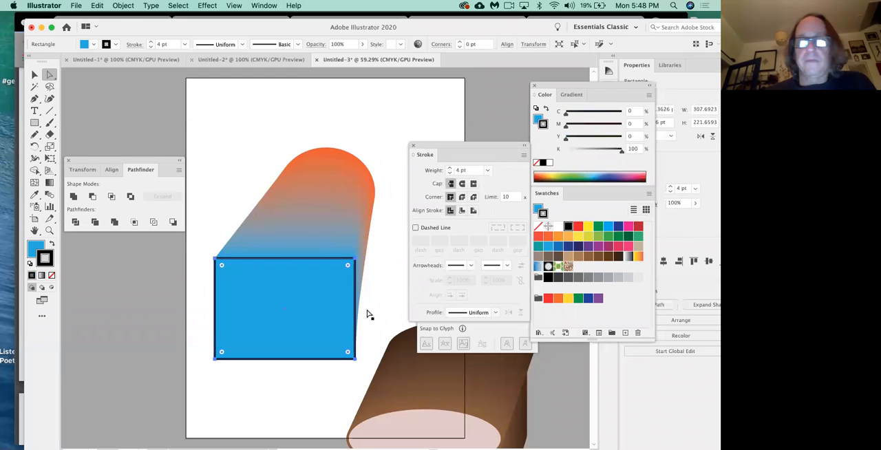
left_click_drag(311, 303, 284, 220)
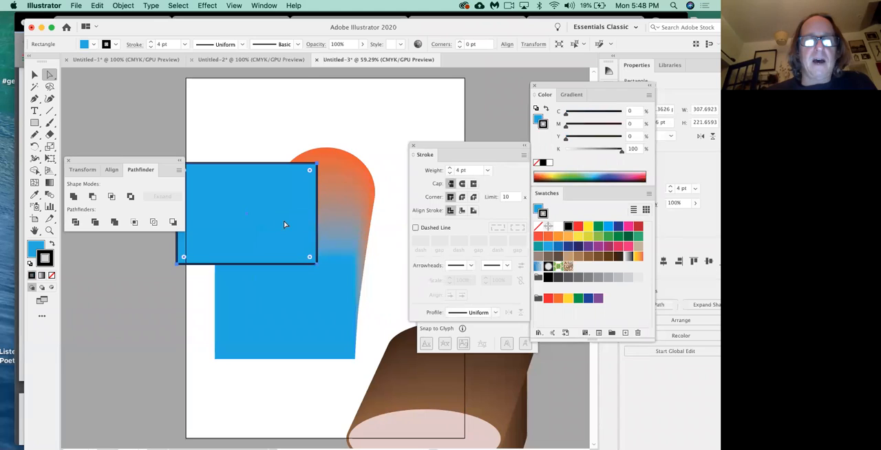
left_click(539, 226)
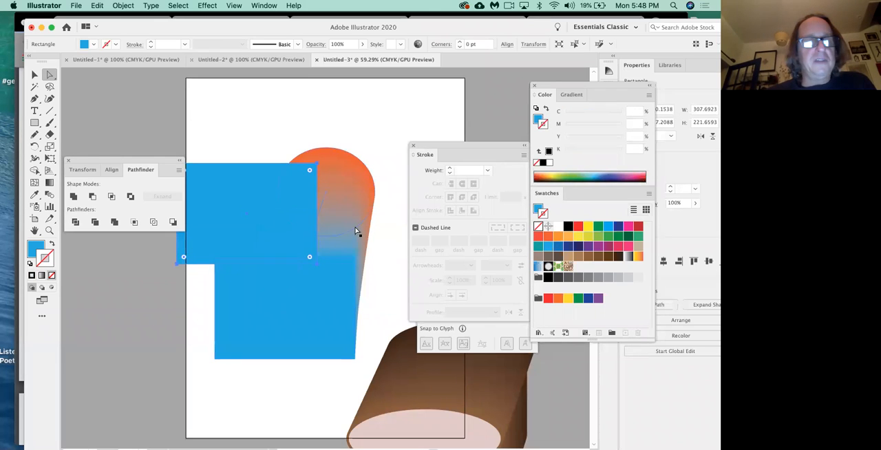
Step: Fill the rectangle copy with darker blue C 89.02, M 56.47, without a stroke, and place it over the blend's front face
left_click(602, 172)
key("x")
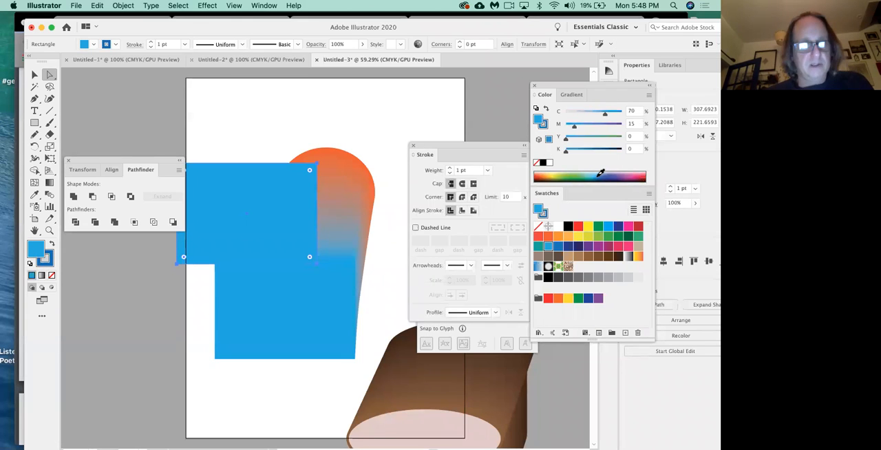
left_click(602, 172)
key("x")
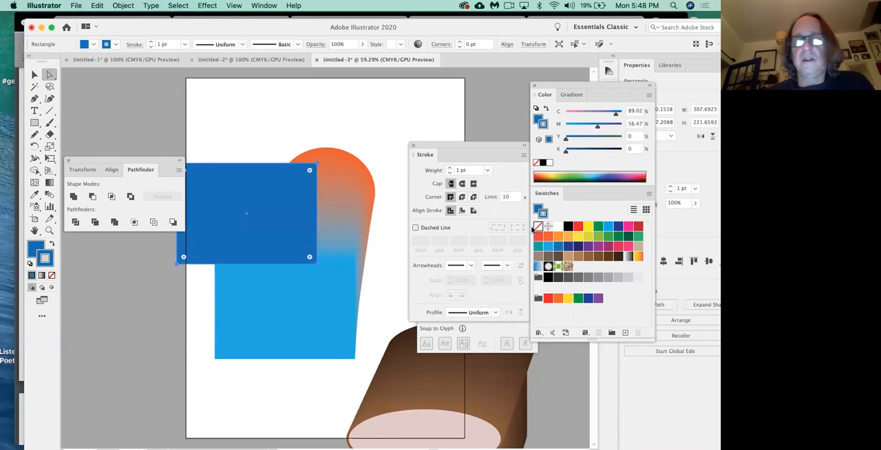
left_click(538, 227)
left_click_drag(276, 213, 309, 298)
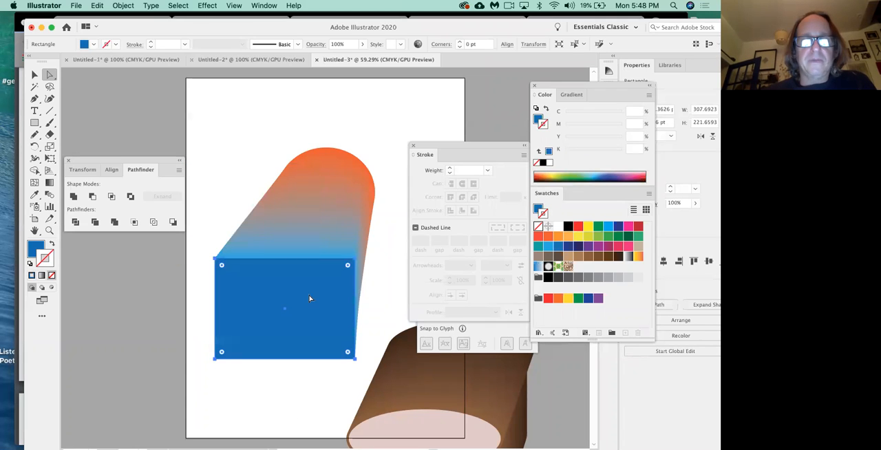
left_click(294, 417)
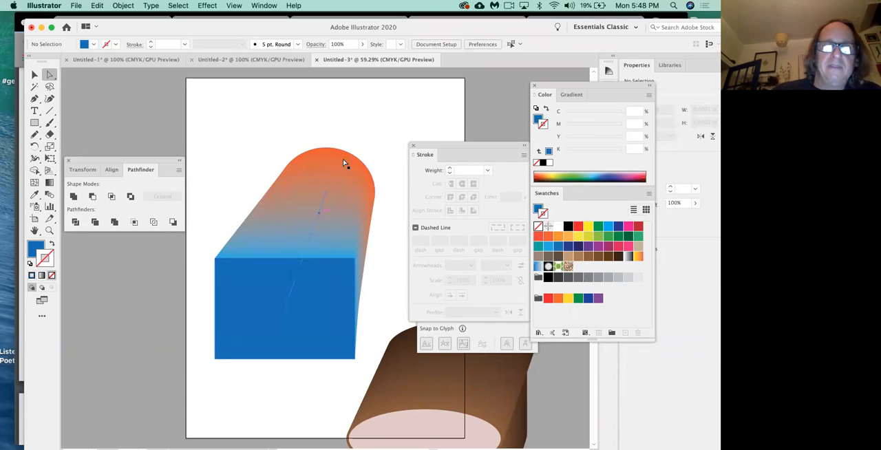
Step: Give the dark blue cover rectangle a 1 pt teal stroke of C 80, M 10, Y 45, K 0, and delete the rectangle
left_click(315, 296)
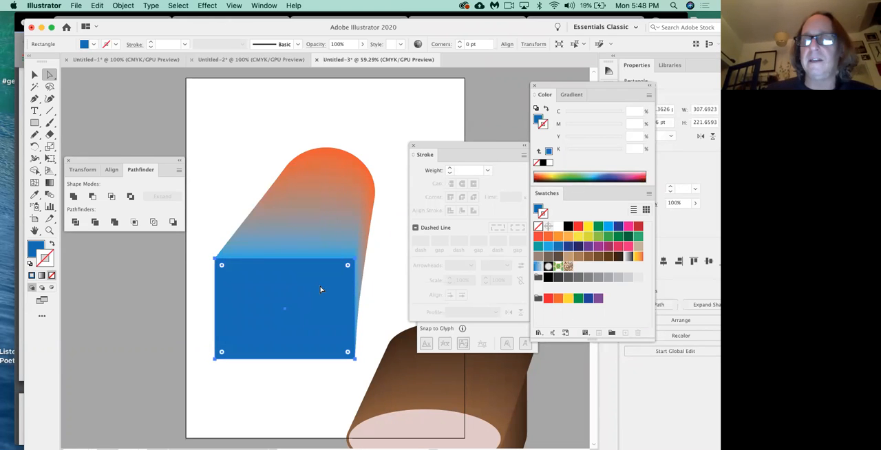
key("x")
left_click(539, 247)
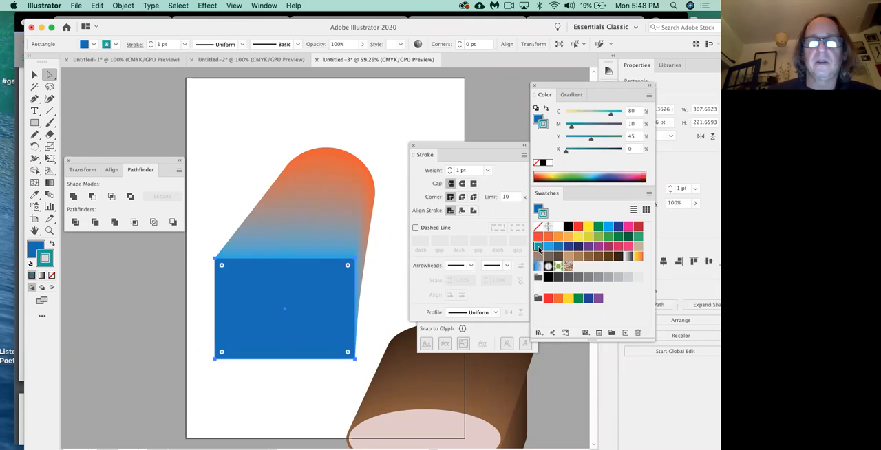
left_click(236, 196)
left_click(287, 301)
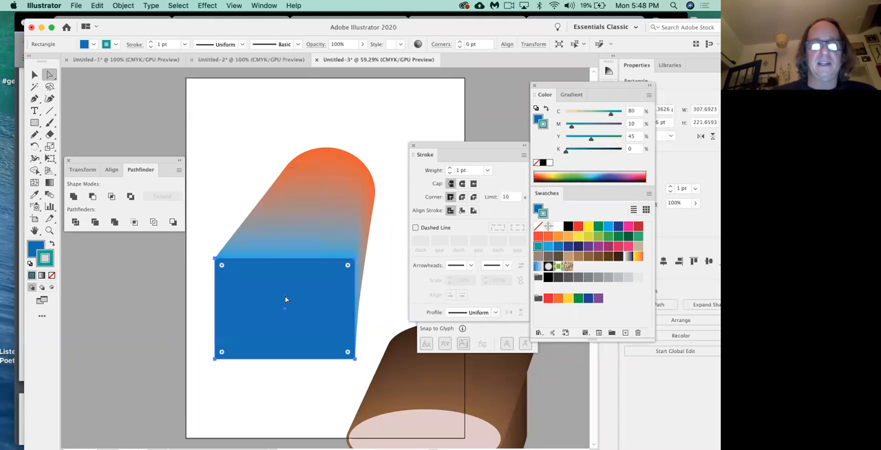
key("slash")
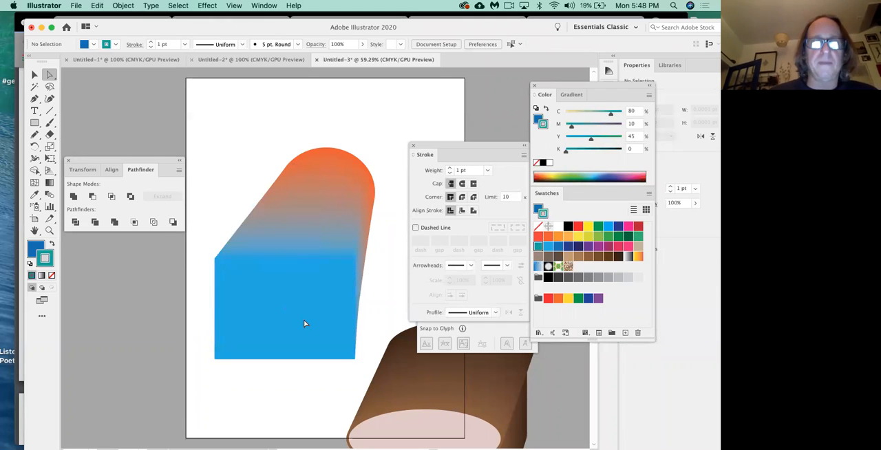
Step: Copy the blend's blue front rectangle, paste it, and place the copy over the blend's upper part
left_click(212, 213)
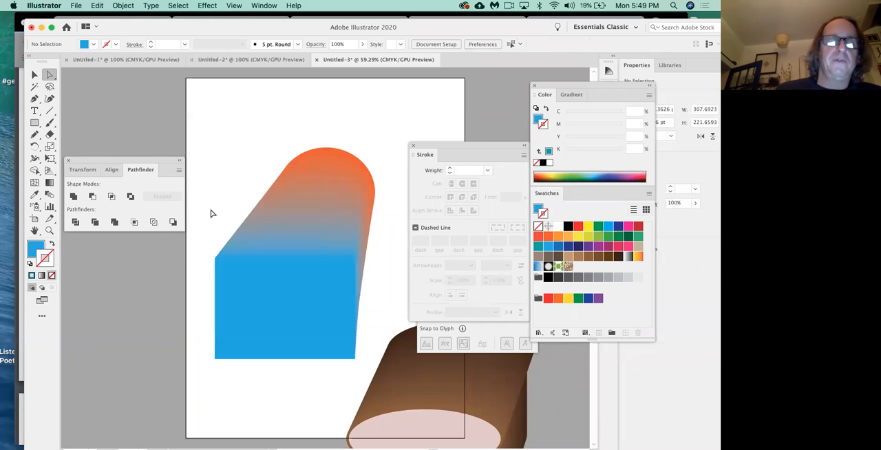
left_click(281, 306)
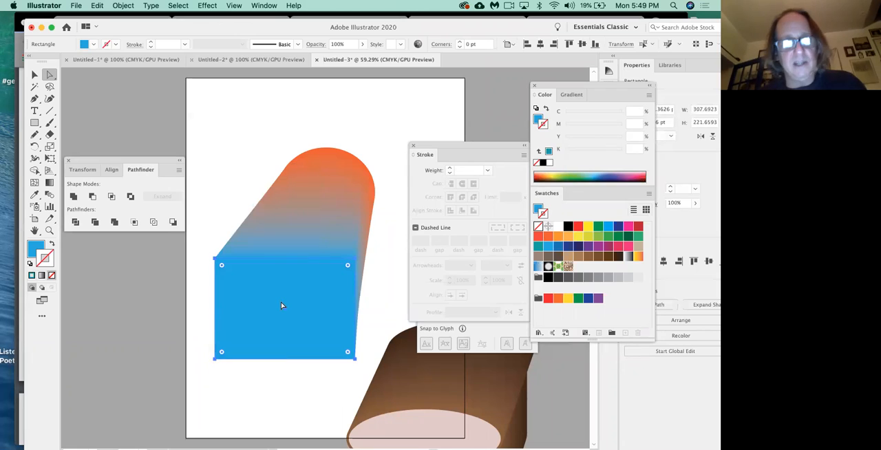
key("super+c")
key("super+v")
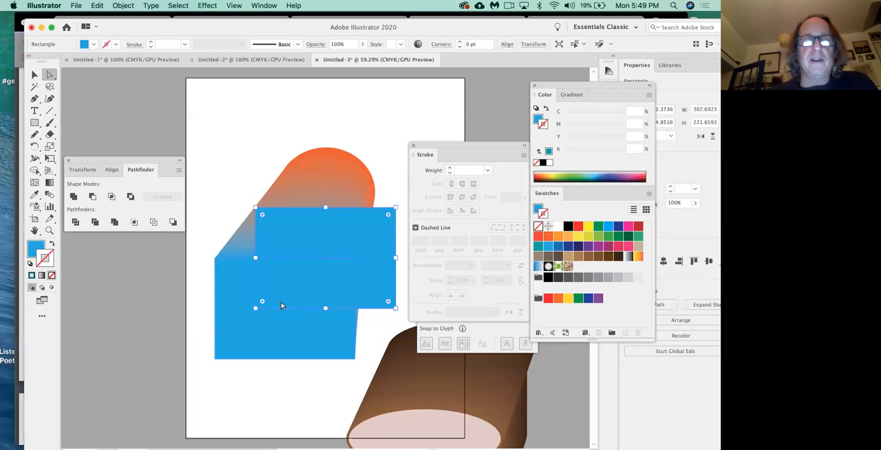
left_click_drag(315, 240, 255, 171)
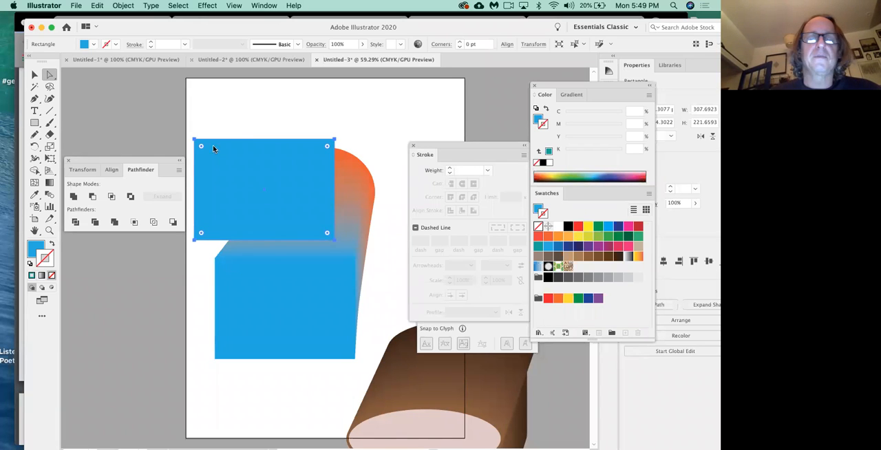
Step: Delete the rectangle copy and the whole orange-to-blue blend from the artboard
left_click(31, 79)
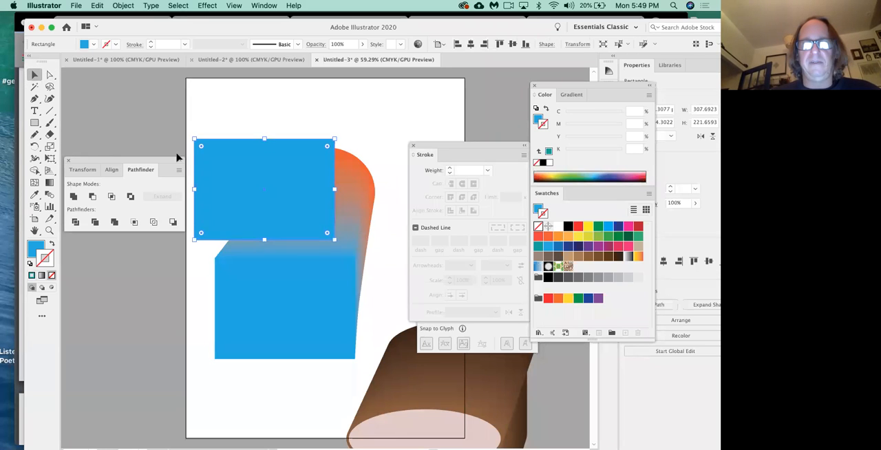
key("Delete")
left_click(285, 255)
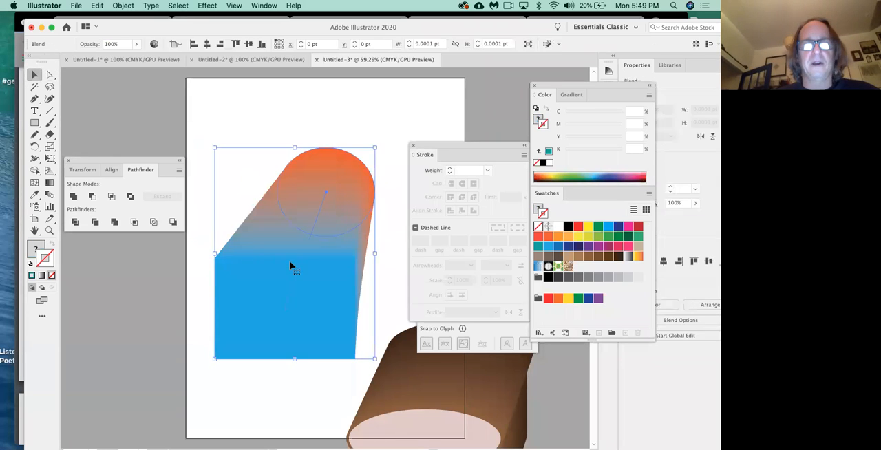
key("Delete")
Step: Move the bread loaf onto the middle of the artboard and deselect it
left_click(444, 389)
mouse_move(444, 389)
left_mouse_down()
mouse_move(352, 326)
mouse_move(323, 250)
mouse_move(311, 253)
mouse_move(332, 255)
left_mouse_up()
left_click_drag(438, 144, 469, 165)
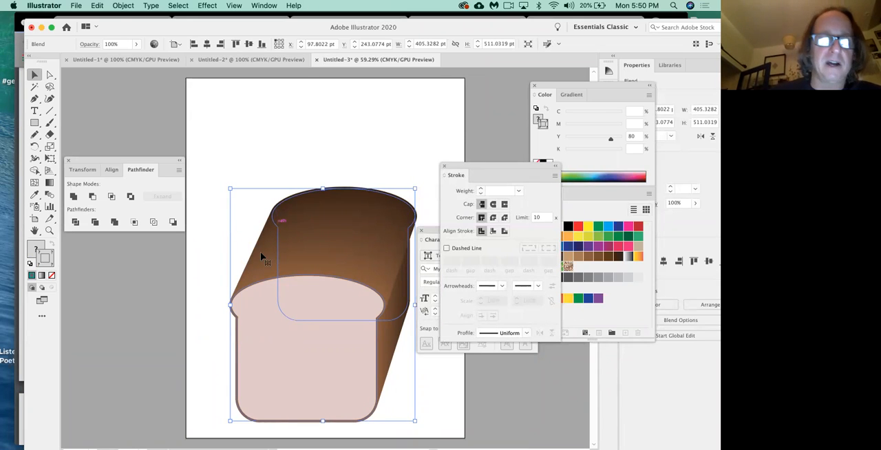
left_click(211, 276)
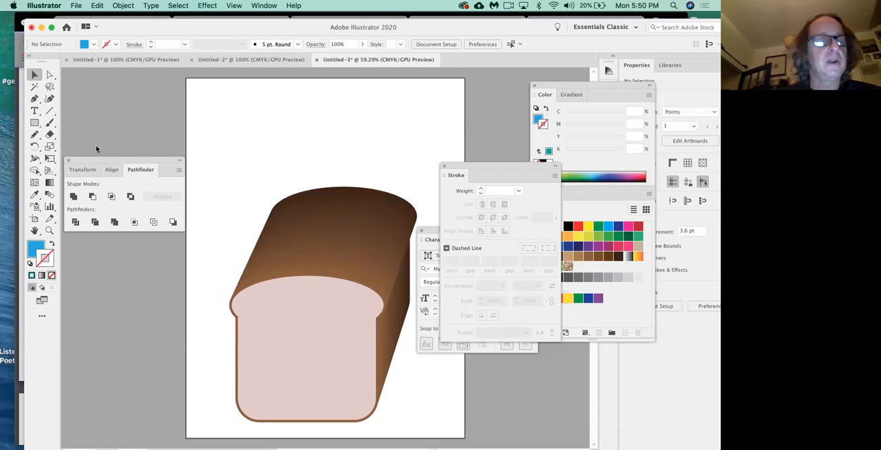
Step: Add the text "BREAD" above the loaf and scale it up to about 112.65 pt
left_click(34, 111)
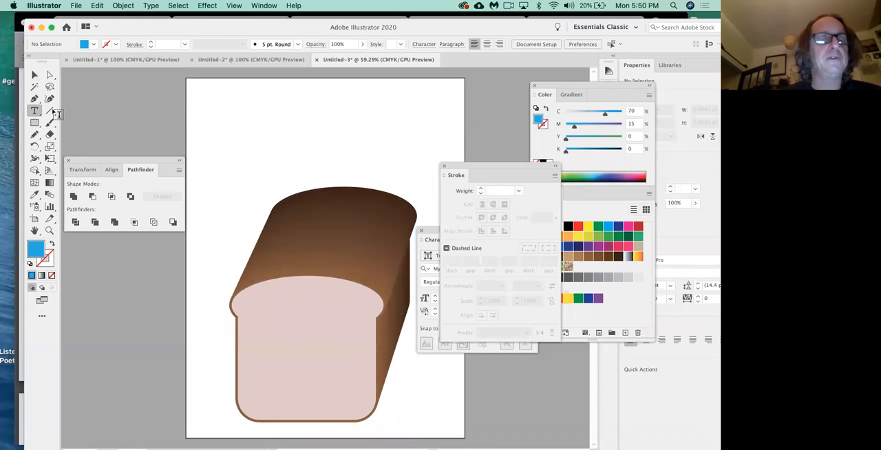
left_click(256, 130)
type("BREAD")
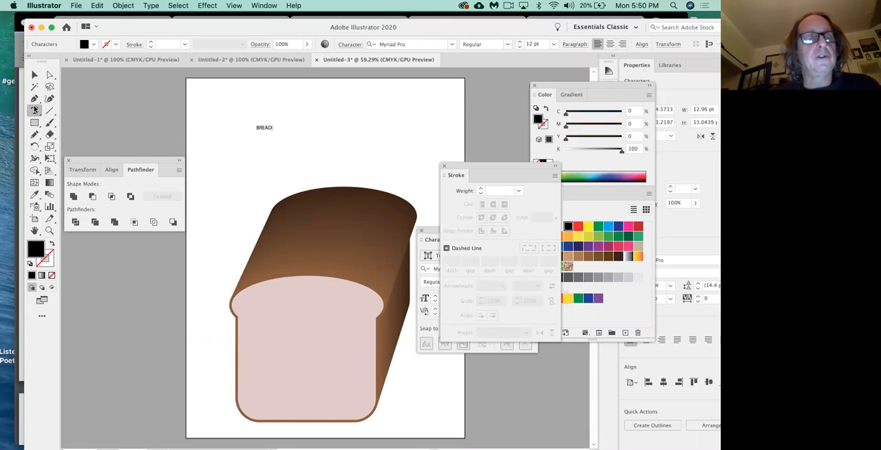
key("Escape")
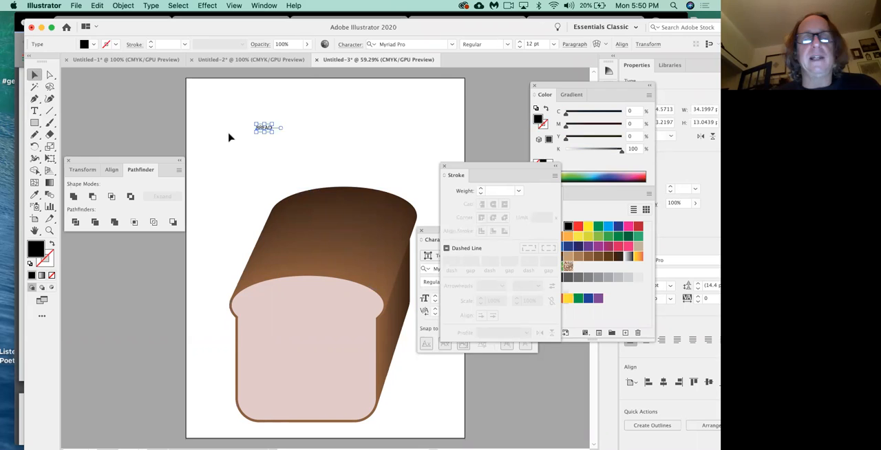
left_click_drag(274, 132, 380, 157)
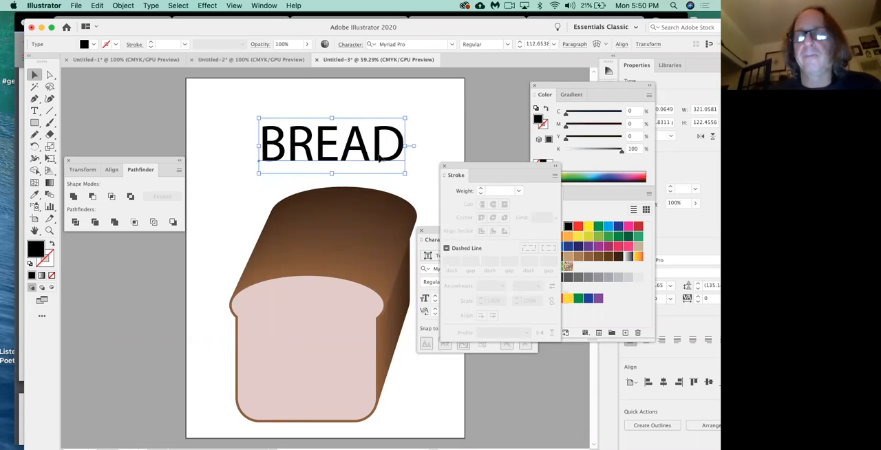
Step: Clear the Stroke and Character panels away from the artwork, collapsing Stroke and closing Character
mouse_move(432, 231)
left_mouse_down()
mouse_move(424, 155)
mouse_move(365, 150)
mouse_move(381, 97)
left_mouse_up()
right_click(511, 165)
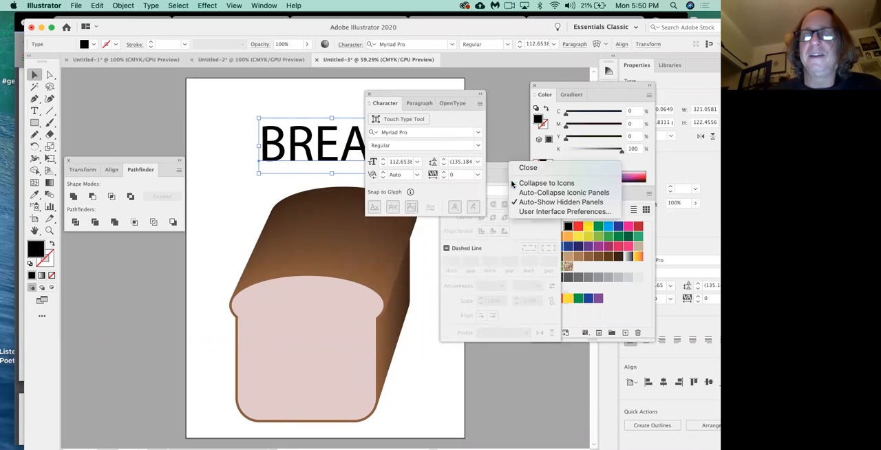
left_click(529, 168)
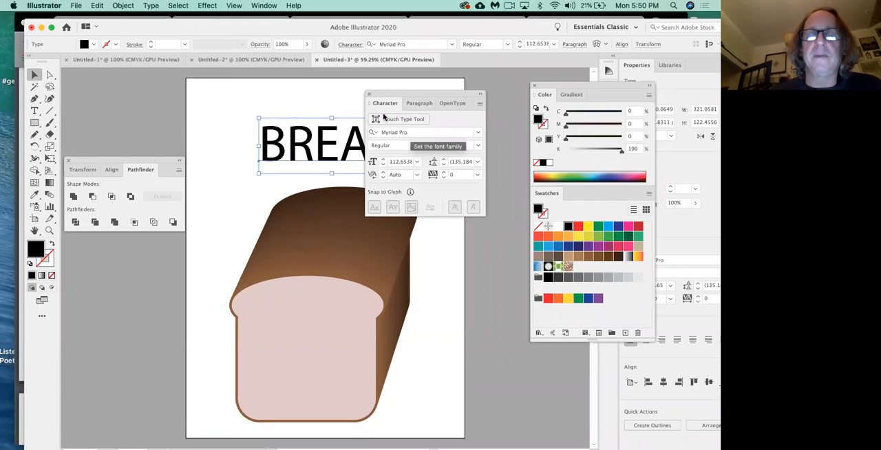
left_click(368, 96)
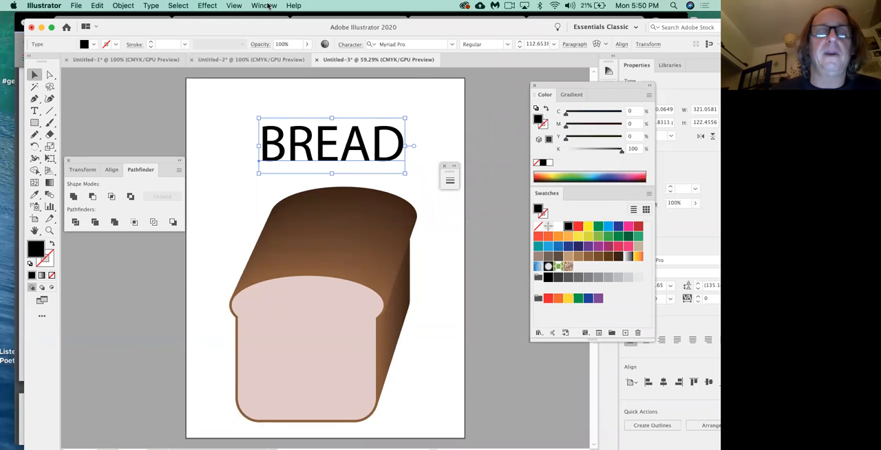
Step: Reopen the character settings and change the BREAD text's font to Luckiest Guy Regular
left_click(265, 5)
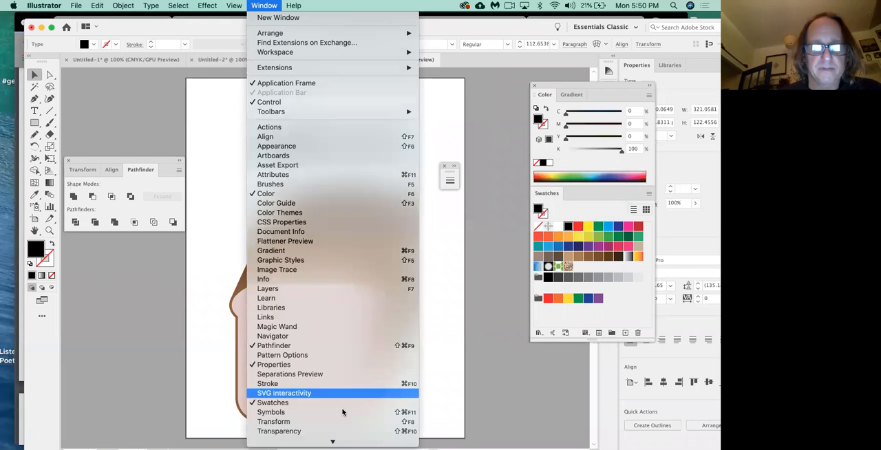
scroll(334, 379, "down", 5)
mouse_move(337, 343)
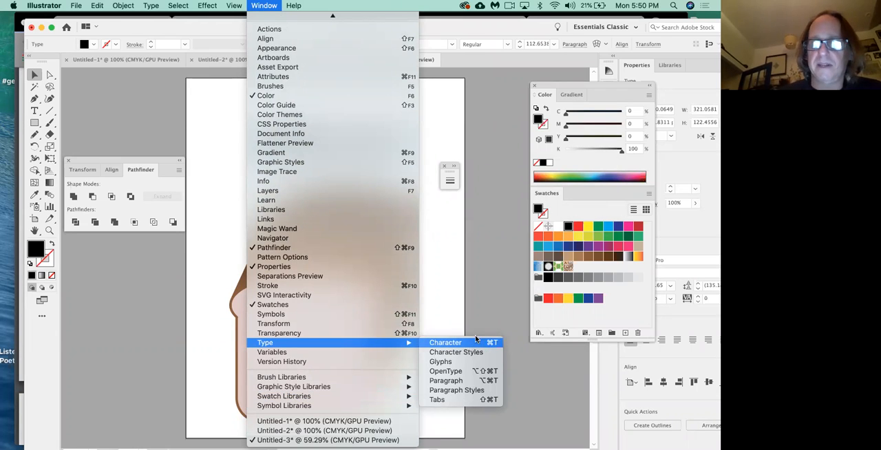
left_click(476, 342)
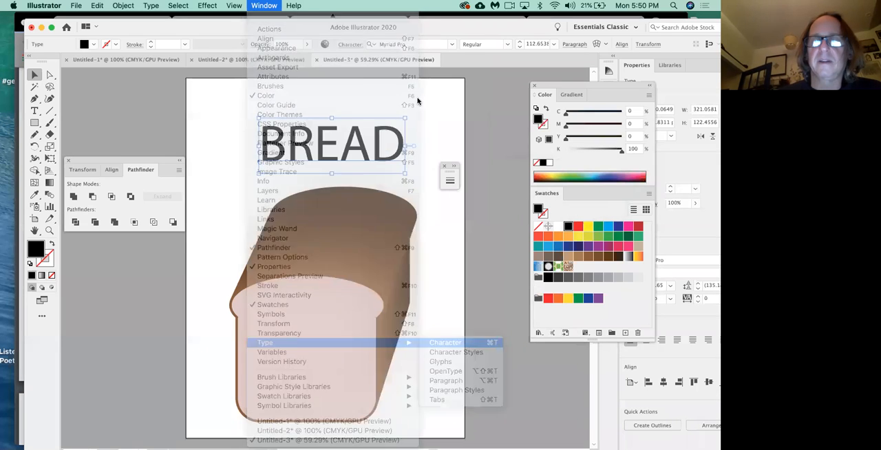
left_click(411, 132)
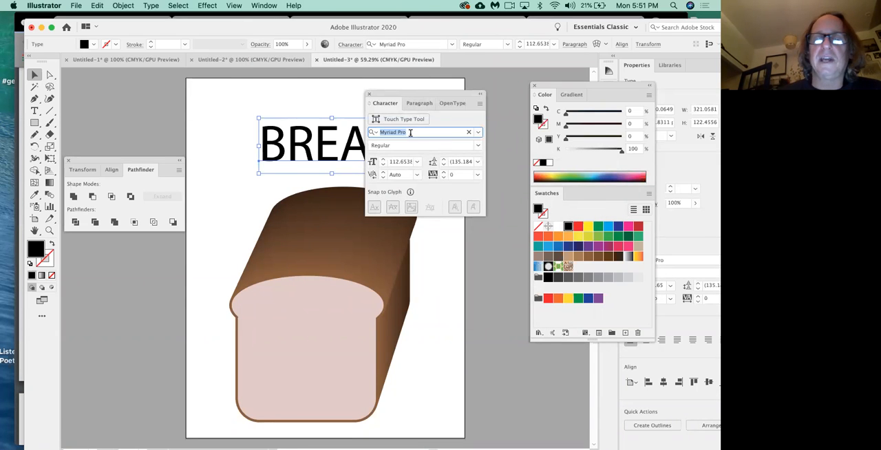
left_click(478, 132)
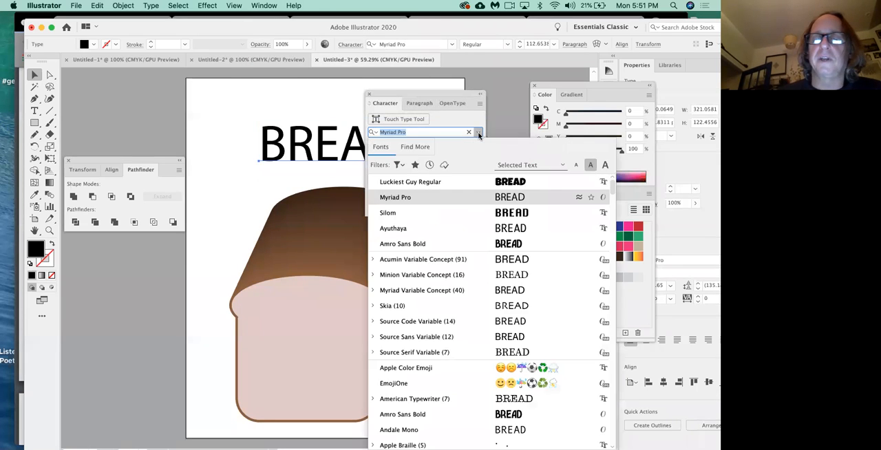
left_click(488, 181)
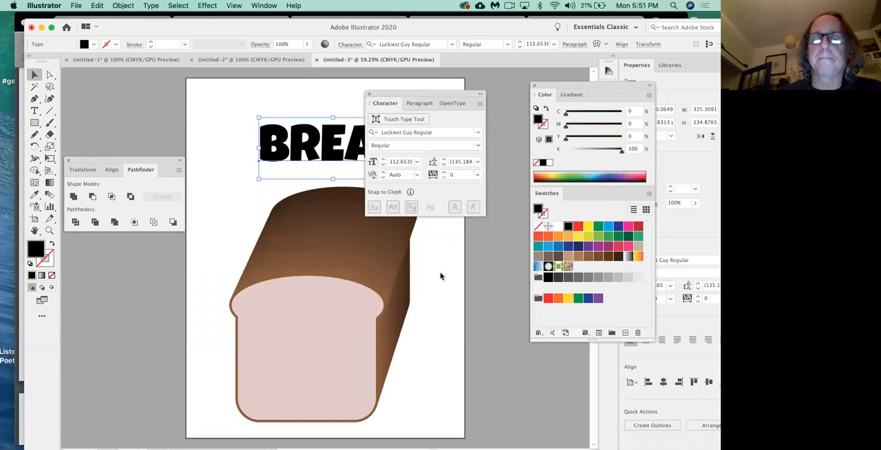
Step: Space the loaf and the BREAD text further apart vertically, and fill the text with orange C 0, M 80, Y 95, K 0
left_click_drag(406, 94, 450, 288)
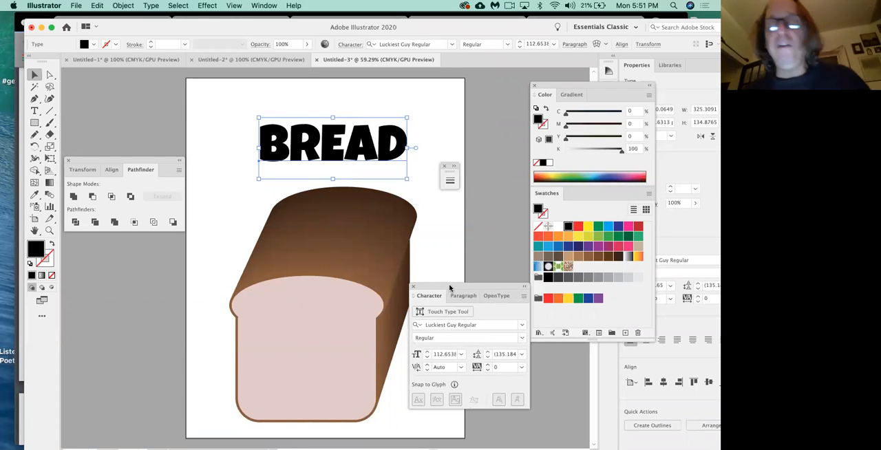
left_click_drag(341, 298, 334, 192)
left_click_drag(355, 159, 355, 136)
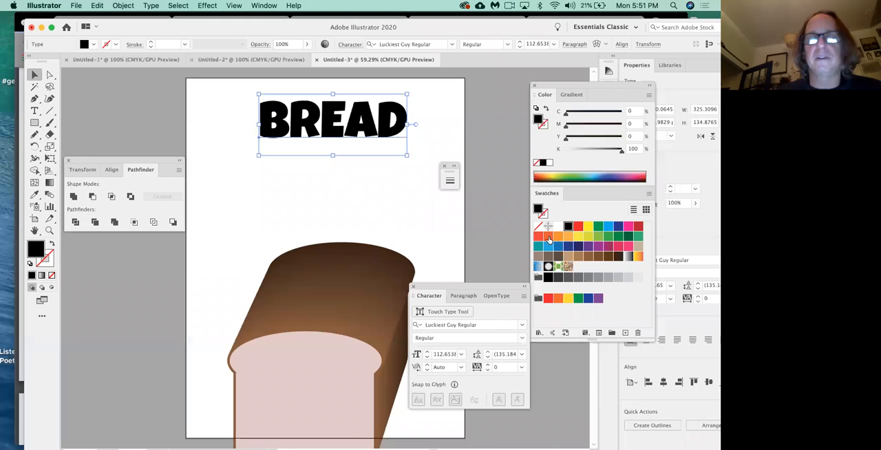
left_click(549, 238)
left_click(399, 177)
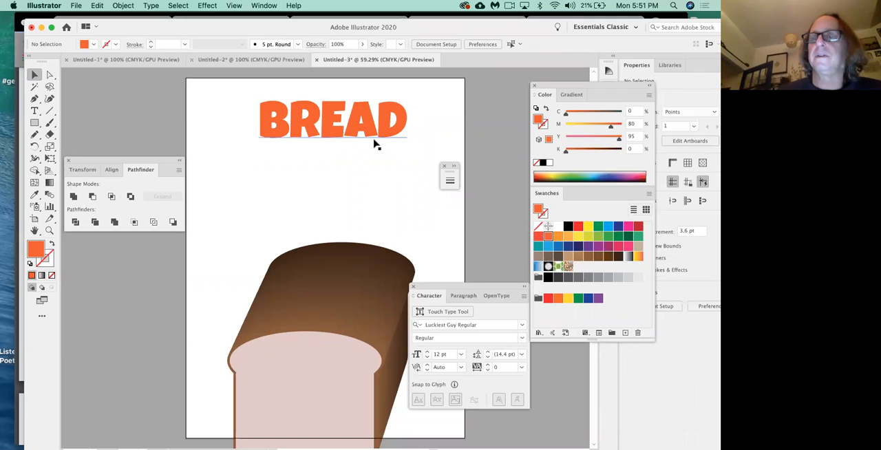
Step: Duplicate the orange BREAD text just below the original and enlarge the copy to about 143.47 pt
left_click_drag(363, 136, 345, 174)
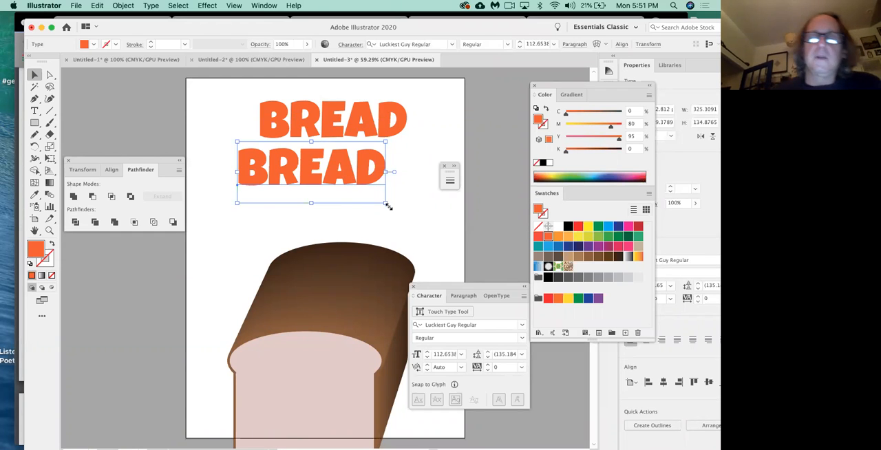
left_click_drag(386, 204, 426, 239)
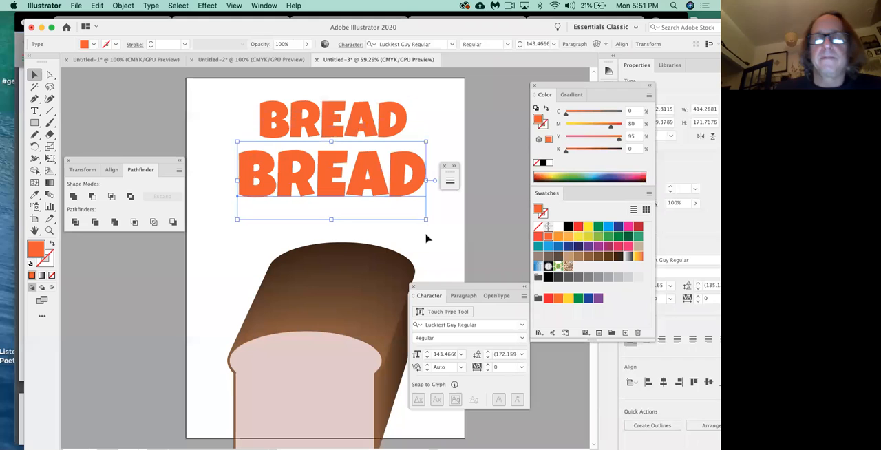
Step: Fill the larger BREAD copy with light orange C 0, M 35, Y 85, K 0, and move it up to slightly overlap the original
left_click(559, 236)
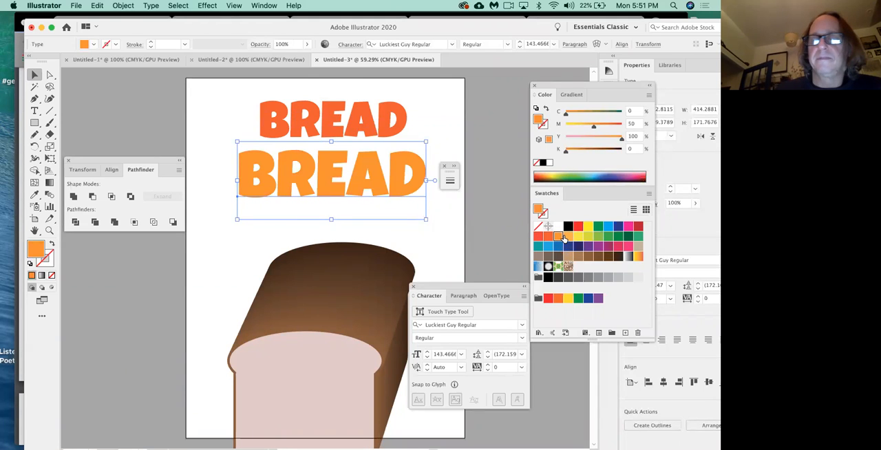
left_click(568, 236)
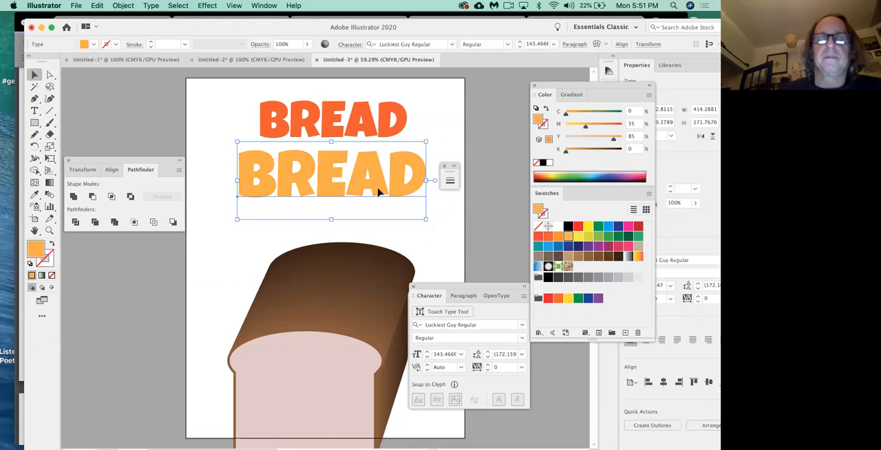
left_click_drag(382, 192, 382, 183)
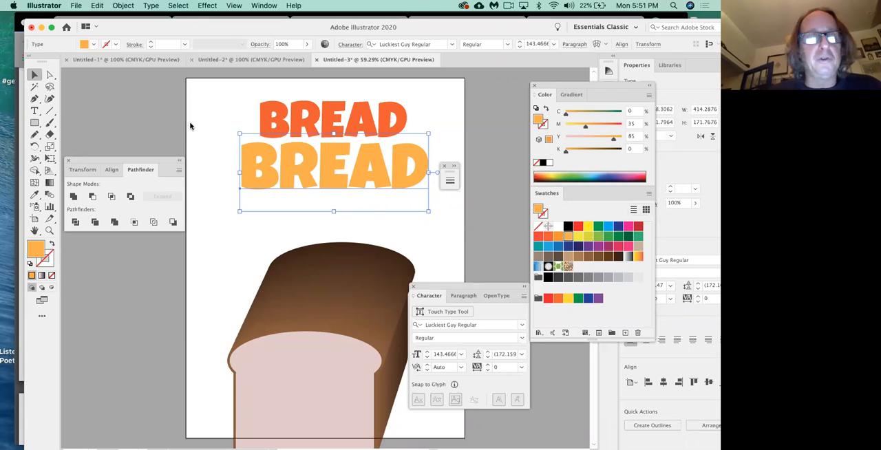
Step: Try to blend the two BREAD texts with Smooth Color spacing, and undo the blend
double_click(49, 196)
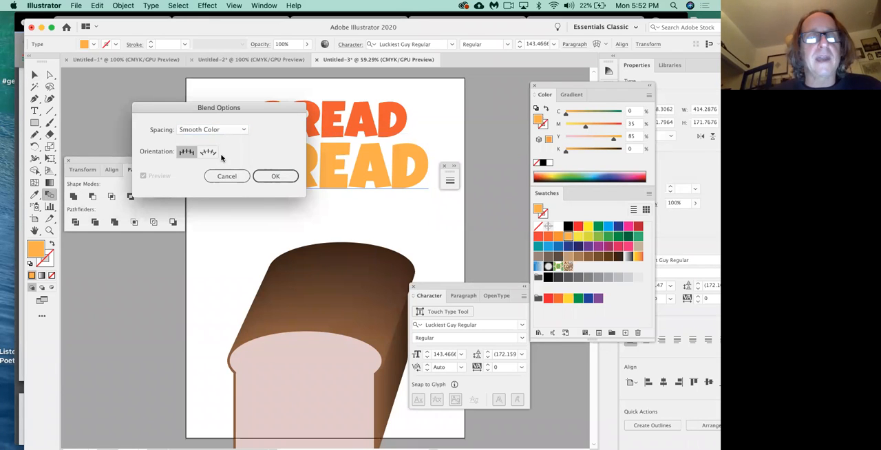
left_click(226, 176)
left_click(252, 158)
left_click(285, 109)
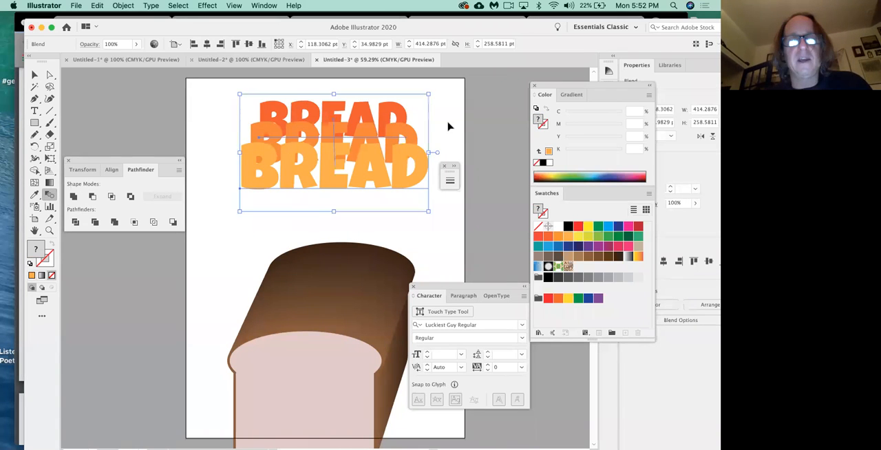
key("super+z")
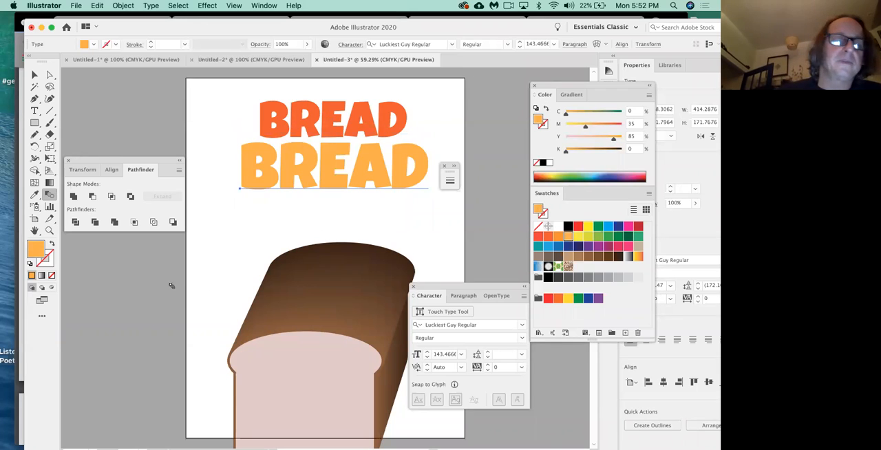
Step: Try to blend the two BREAD texts with a Specified Distance spacing of 2 pt, and undo the blend
double_click(49, 196)
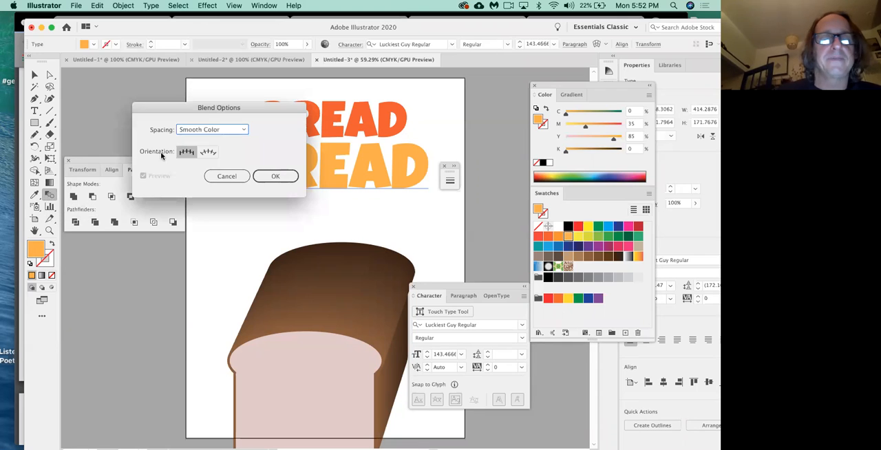
left_click(211, 131)
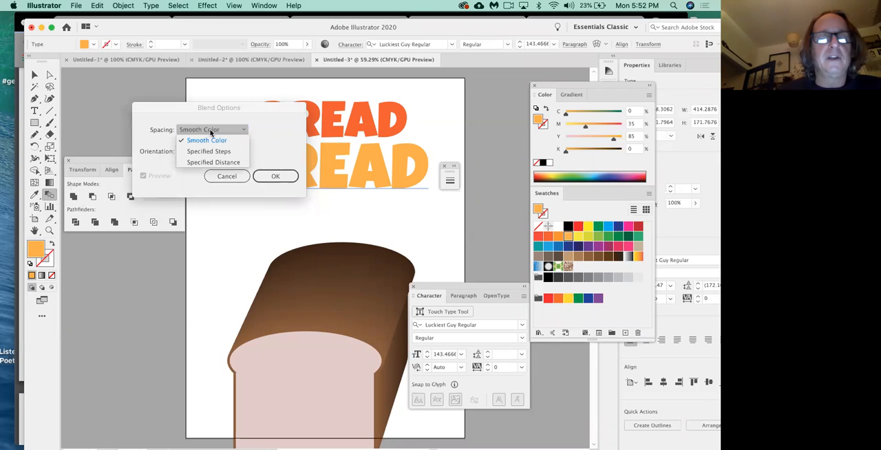
left_click(228, 162)
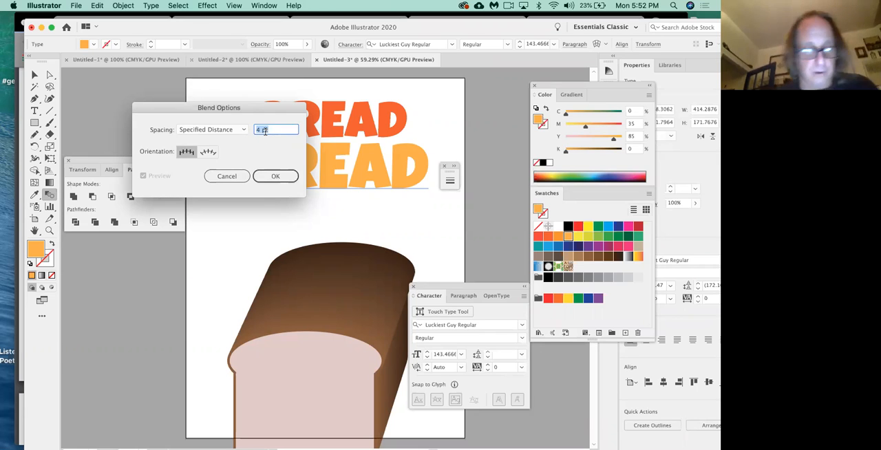
type("2")
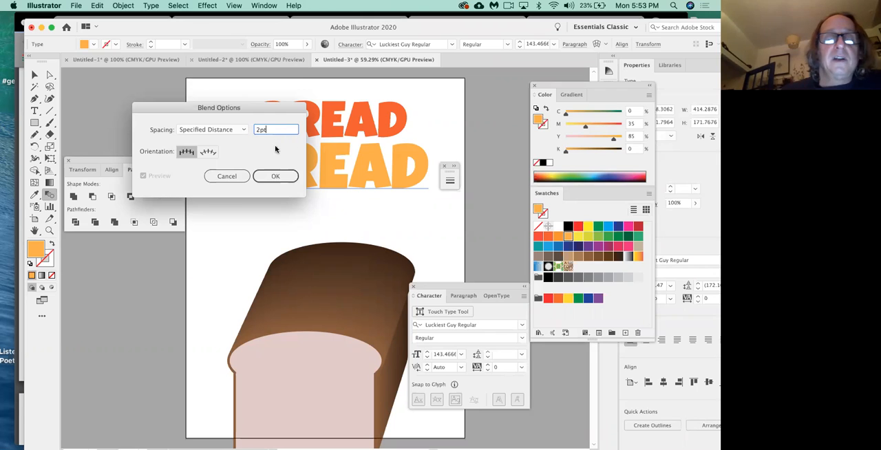
left_click(276, 177)
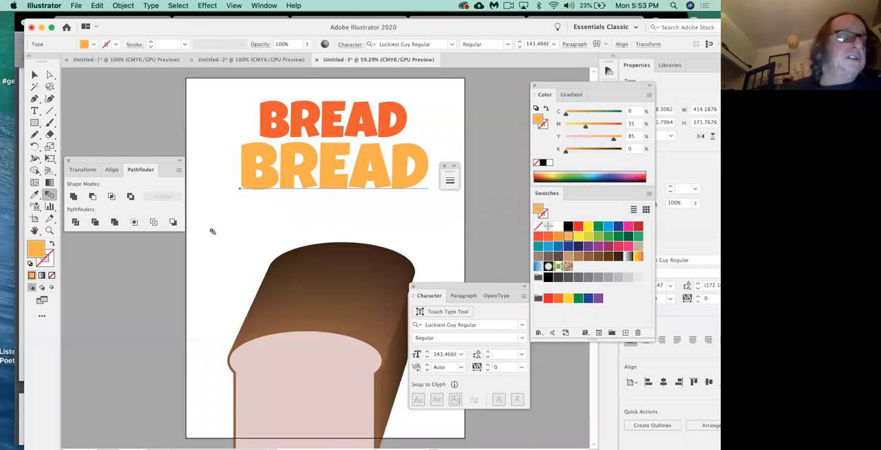
left_click(248, 158)
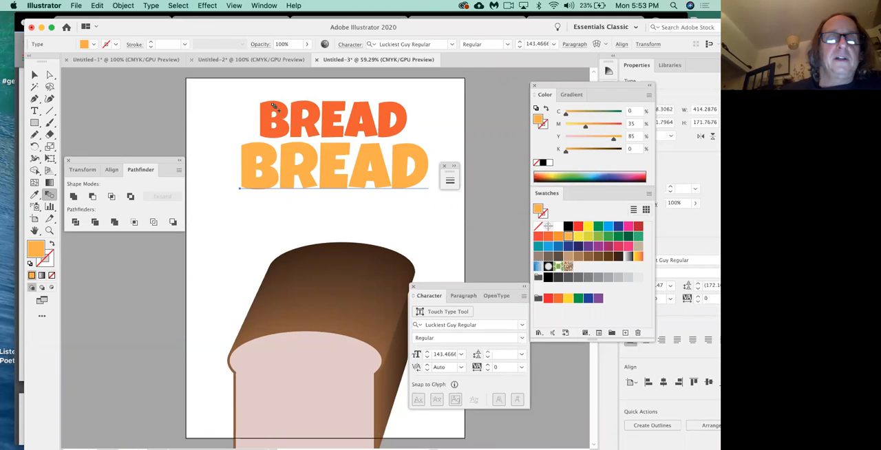
left_click(274, 108)
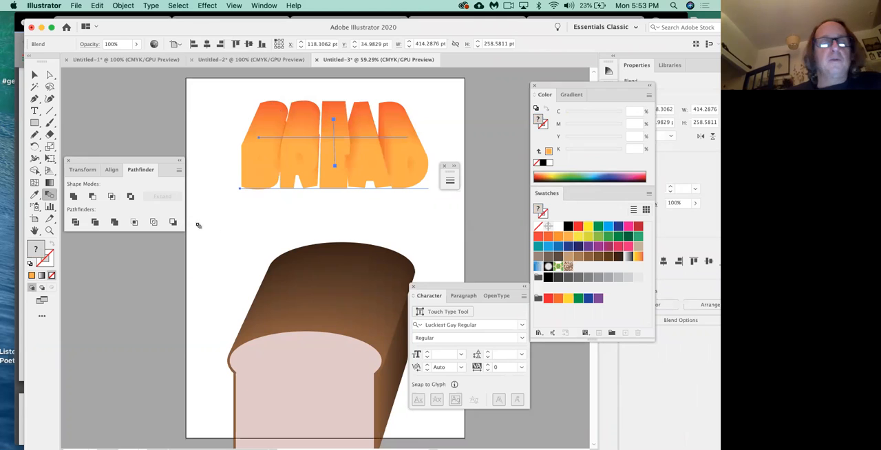
left_click(49, 74)
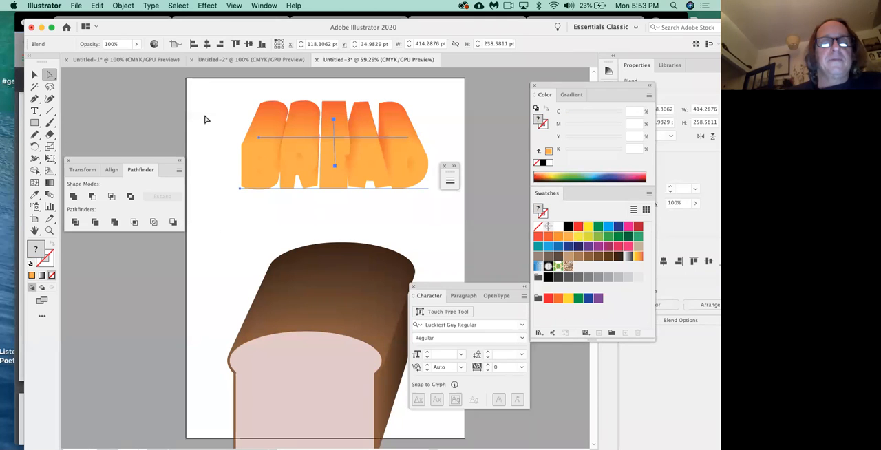
left_click(204, 120)
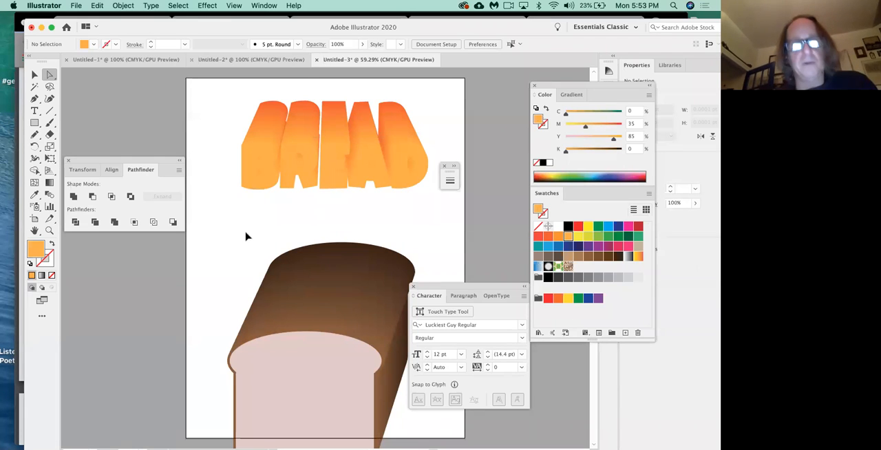
key("super+z")
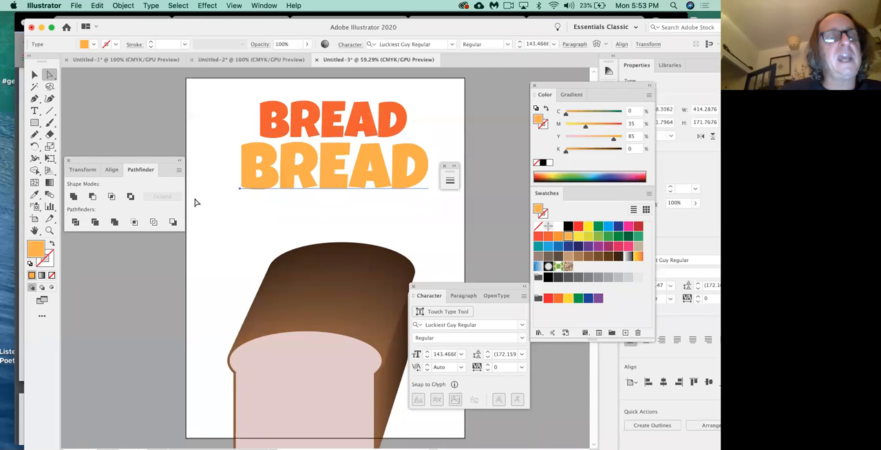
Step: Blend the light orange BREAD text with the darker orange one, using a Specified Distance spacing of 2 pt
left_click(51, 196)
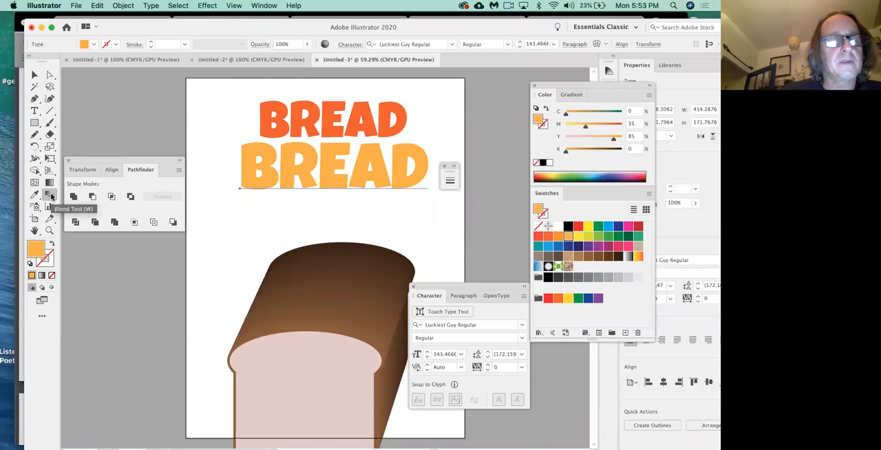
double_click(50, 196)
left_click(217, 131)
left_click(215, 141)
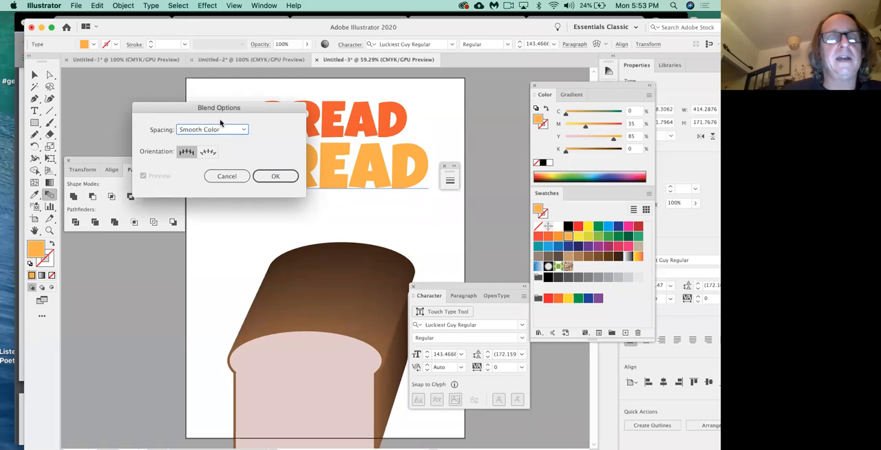
left_click(228, 131)
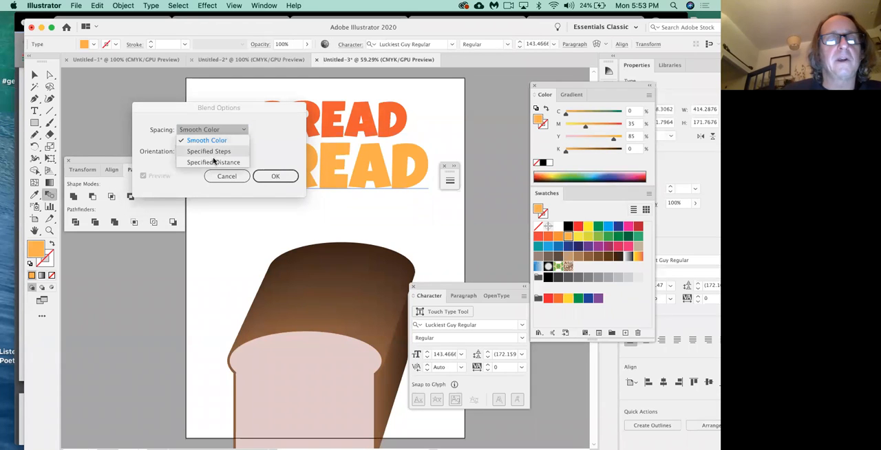
left_click(220, 163)
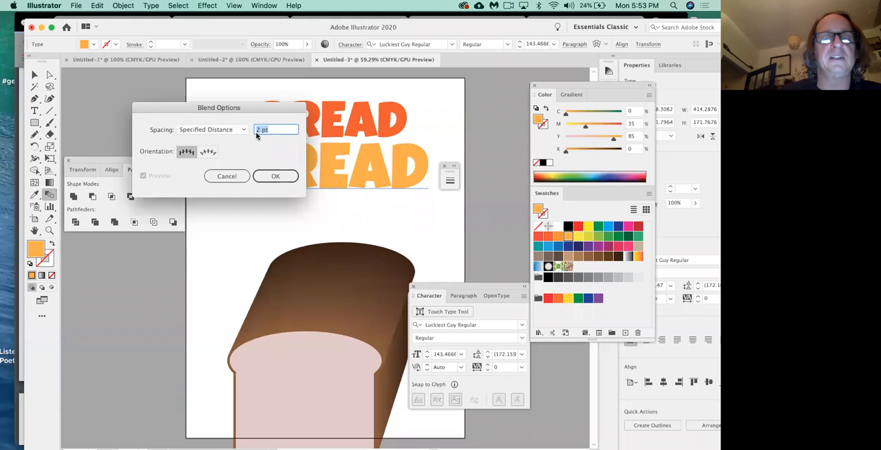
left_click(276, 176)
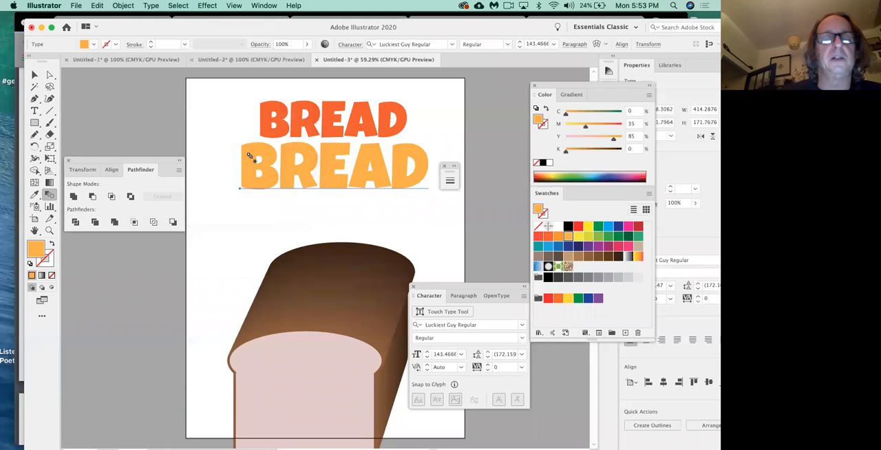
left_click(263, 111)
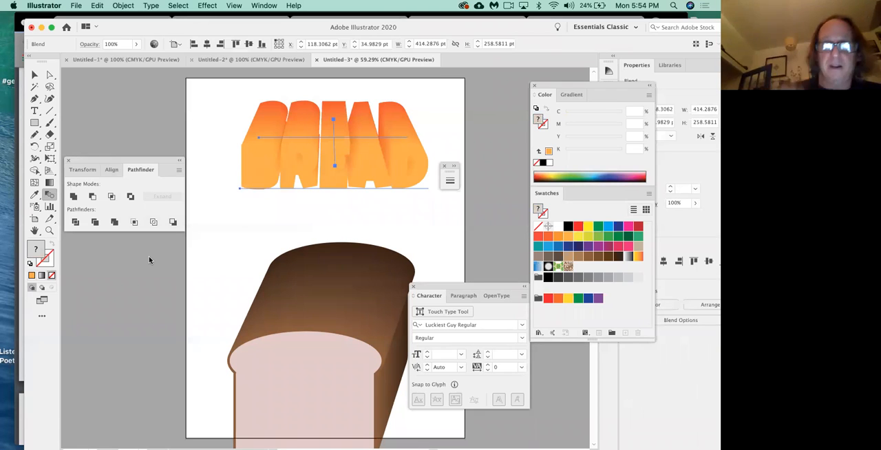
Step: Copy the light orange front text out of the blend, paste it, and place the duplicate just below the blended lettering
key("a")
left_click(240, 236)
left_click(247, 183)
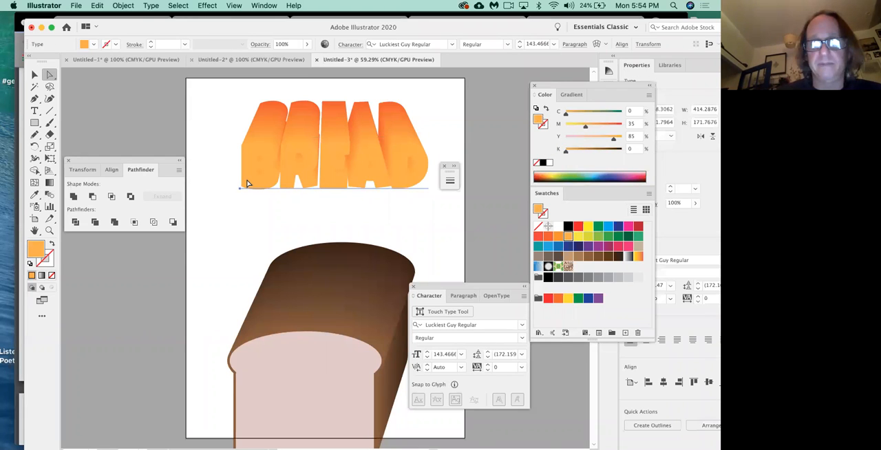
key("super+c")
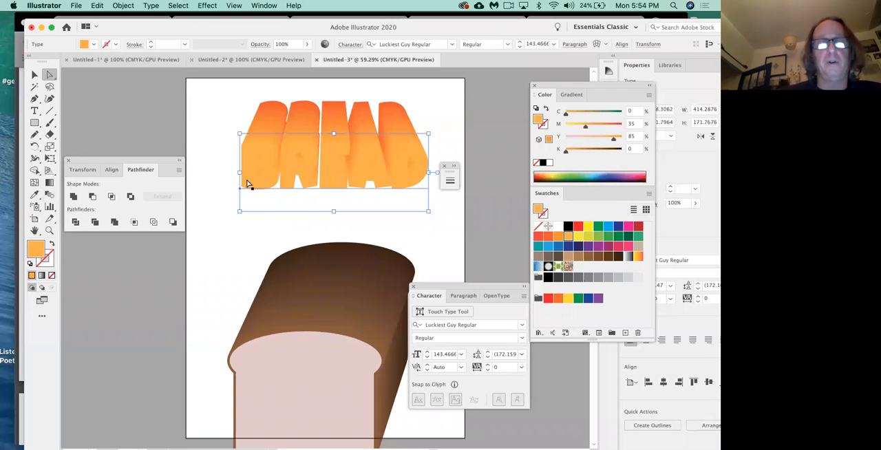
key("super+v")
left_click_drag(233, 223, 214, 193)
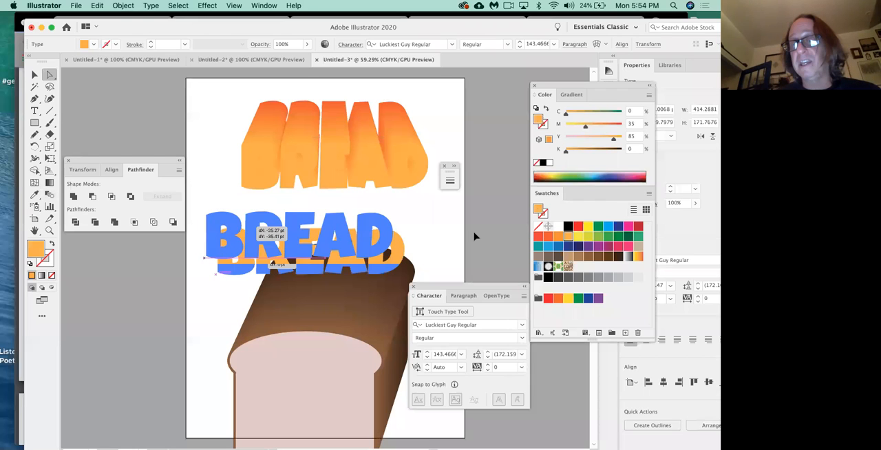
Step: Fill the pasted BREAD copy with yellow C 5, M 0, Y 90, K 0 and align it over the blend's front face
left_click(578, 236)
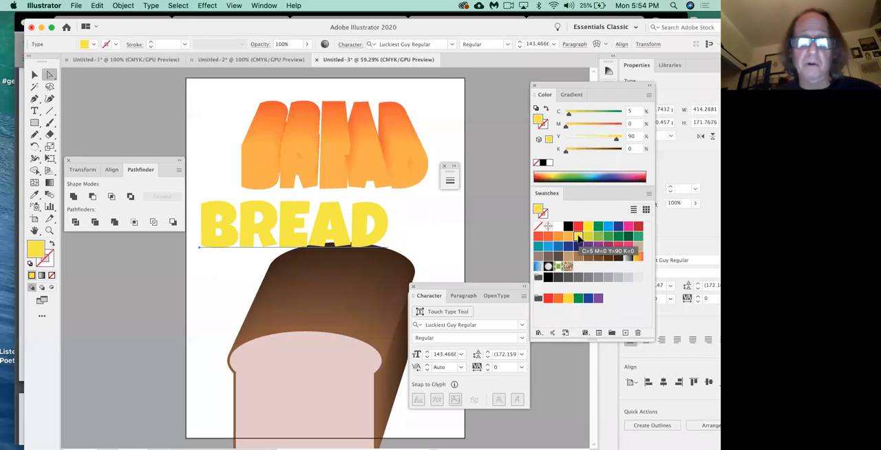
left_click_drag(378, 243, 419, 184)
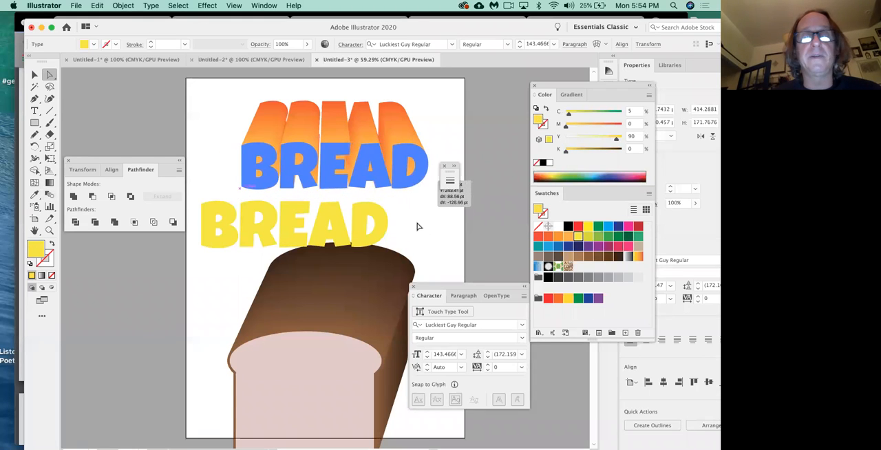
left_click(417, 230)
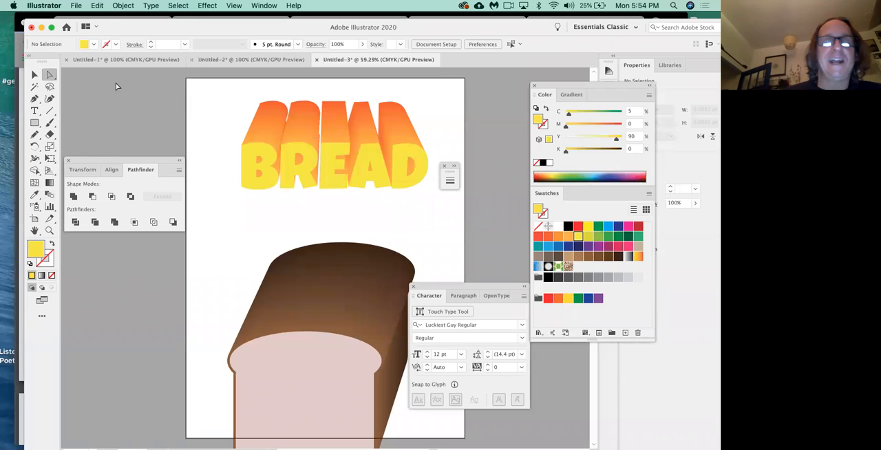
Step: Move the blend's rear text down to shorten the extrusion, and shift its front text and the yellow copy together slightly down and right
left_click_drag(261, 117, 265, 143)
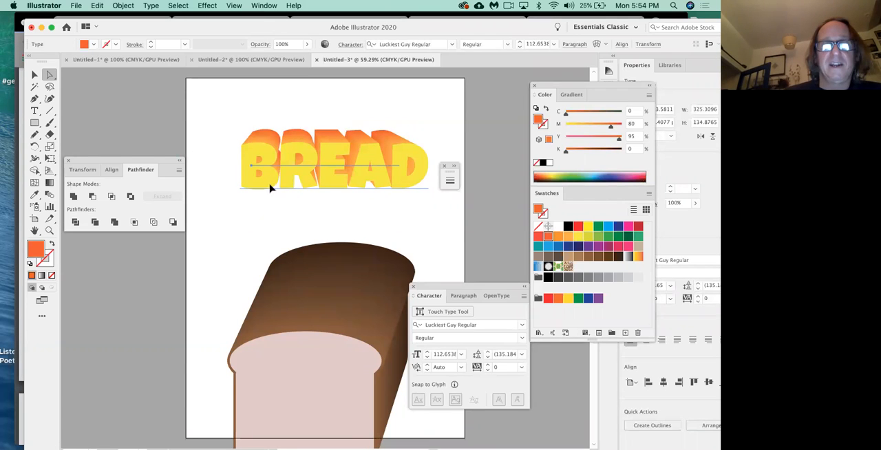
left_click_drag(269, 188, 143, 255)
key("super+z")
left_click_drag(269, 180, 180, 241)
left_click_drag(260, 183, 279, 197)
left_click_drag(289, 242, 373, 197)
left_click(394, 234)
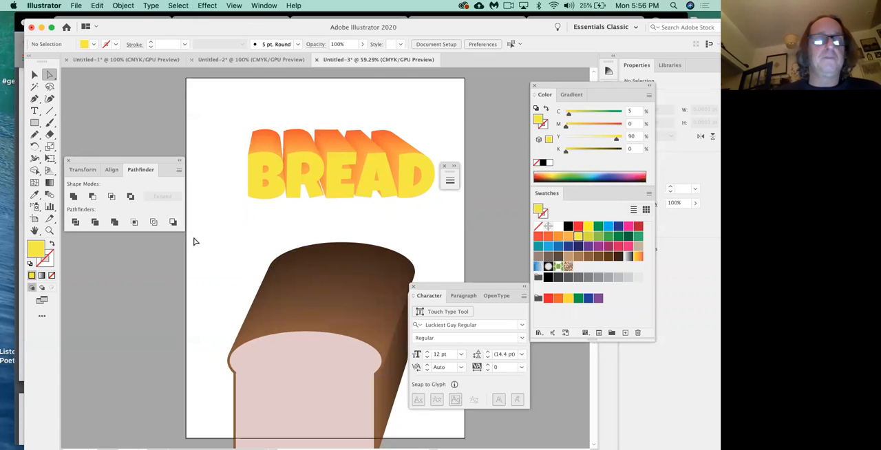
Step: Move the bread loaf up just beneath the BREAD lettering so that it fits entirely on the artboard
left_click(35, 75)
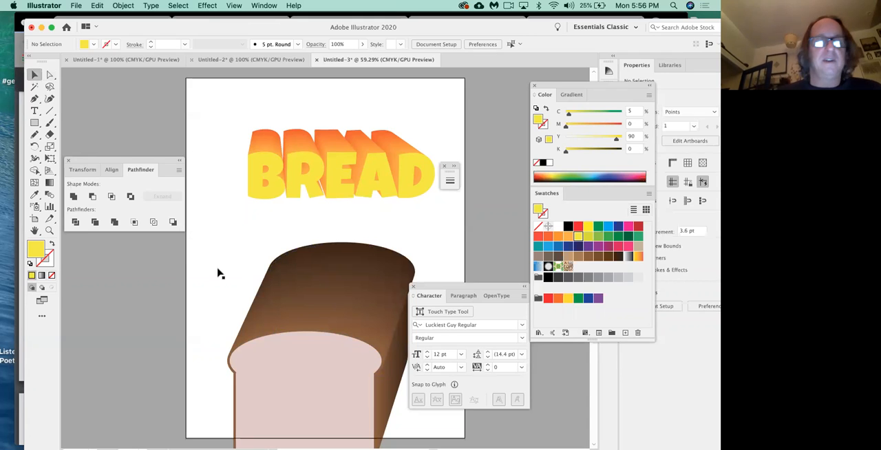
left_click_drag(293, 375, 199, 305)
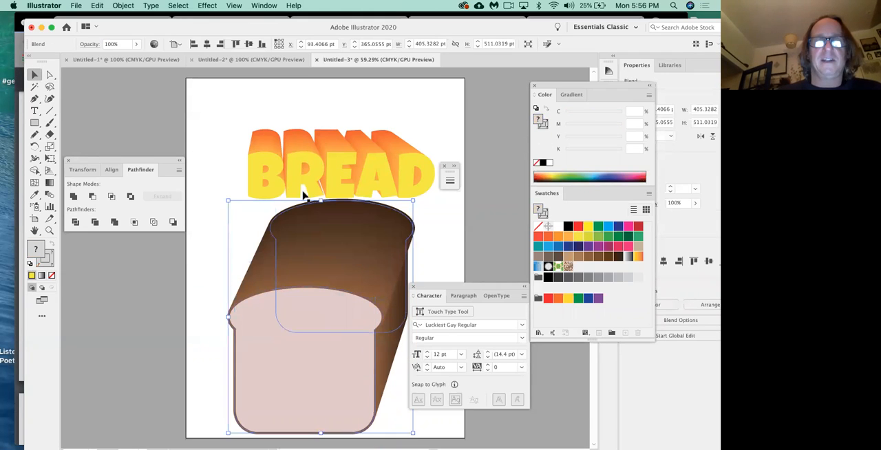
left_click(276, 80)
Step: Review the warped WORD lettering and wavy stripes in Untitled-2, and the gradient fish drawings in Untitled-1
left_click(270, 60)
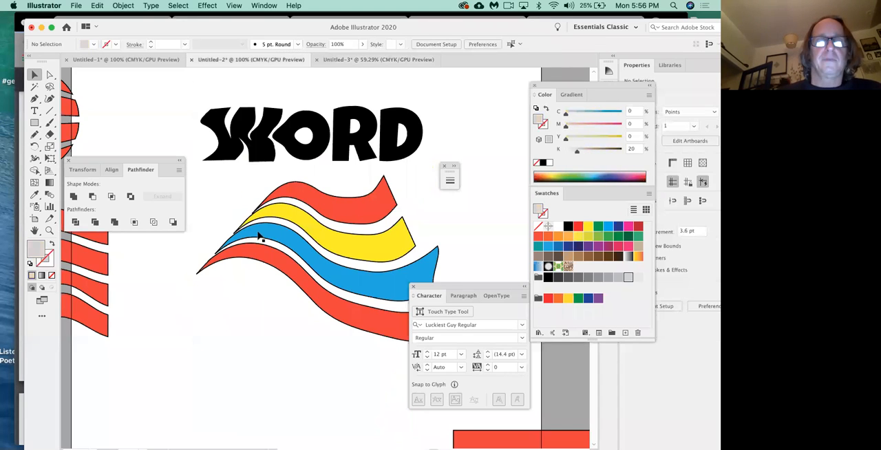
scroll(258, 238, "left", 10)
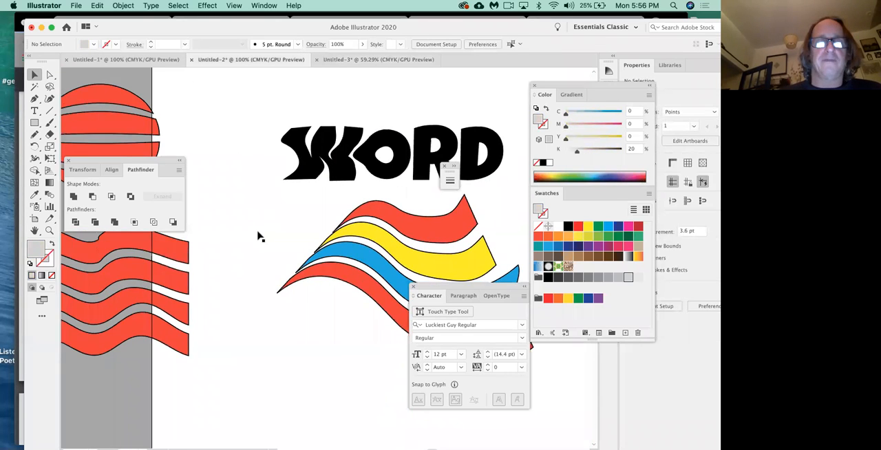
scroll(271, 152, "left", 5)
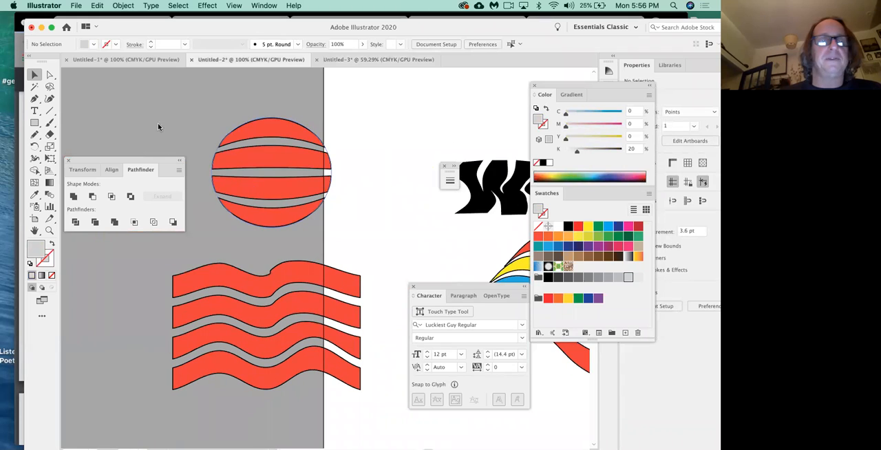
left_click(158, 61)
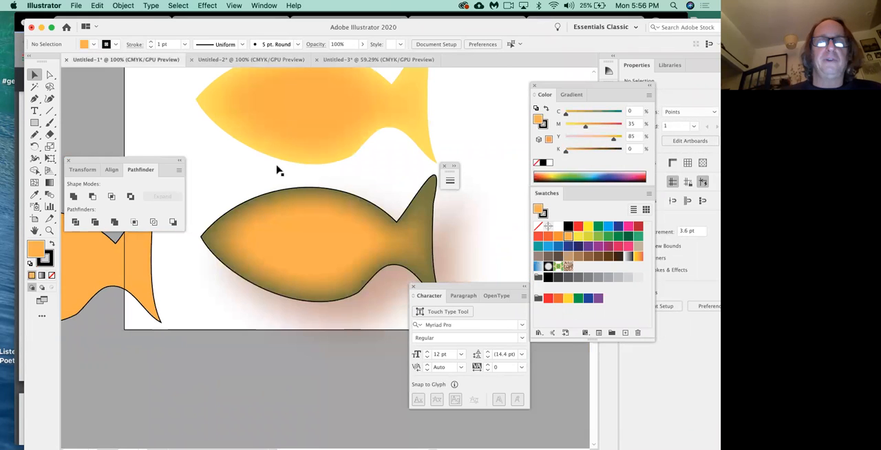
scroll(268, 173, "up", 4)
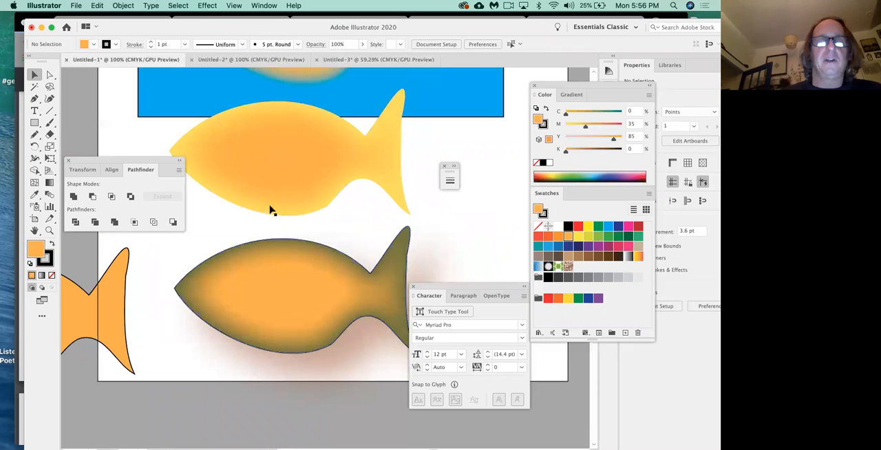
scroll(275, 208, "right", 2)
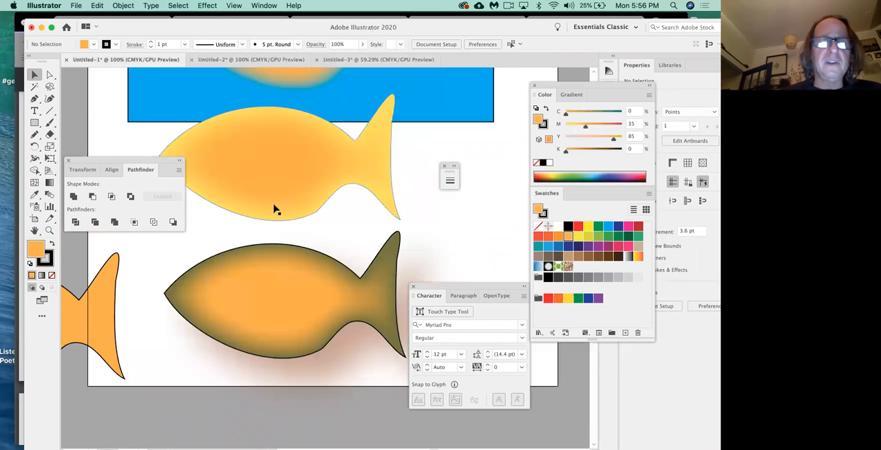
Step: In Untitled-3, set up an edge Inner Glow on the yellow BREAD text, using Multiply mode, 70% opacity and a brown glow colour
left_click(392, 61)
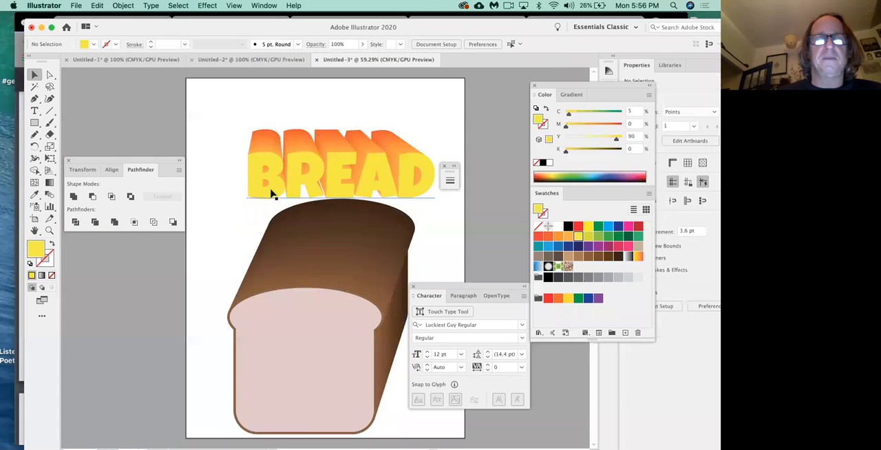
left_click(276, 194)
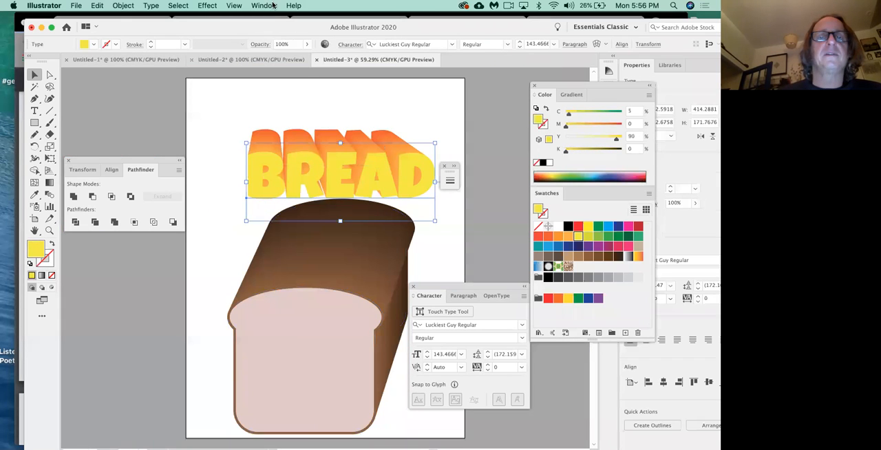
left_click(208, 6)
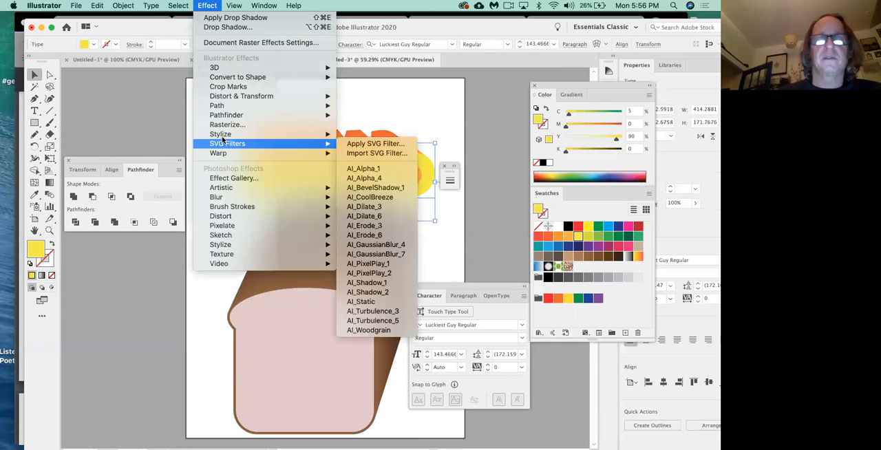
mouse_move(324, 134)
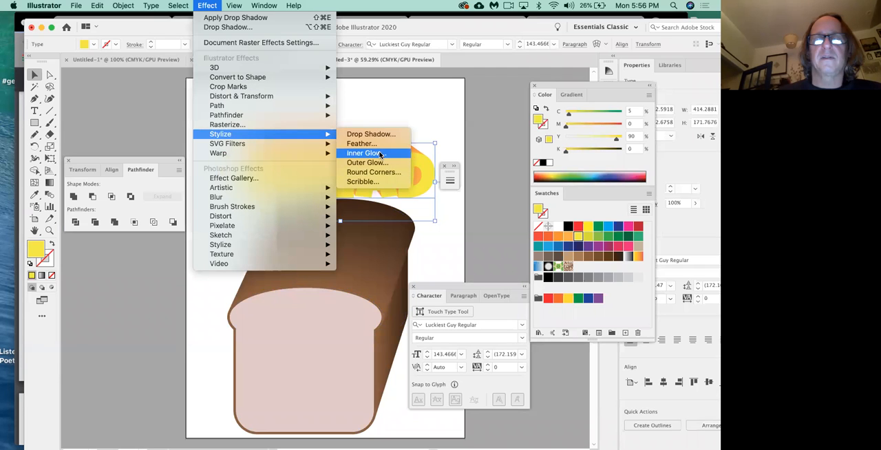
left_click(380, 154)
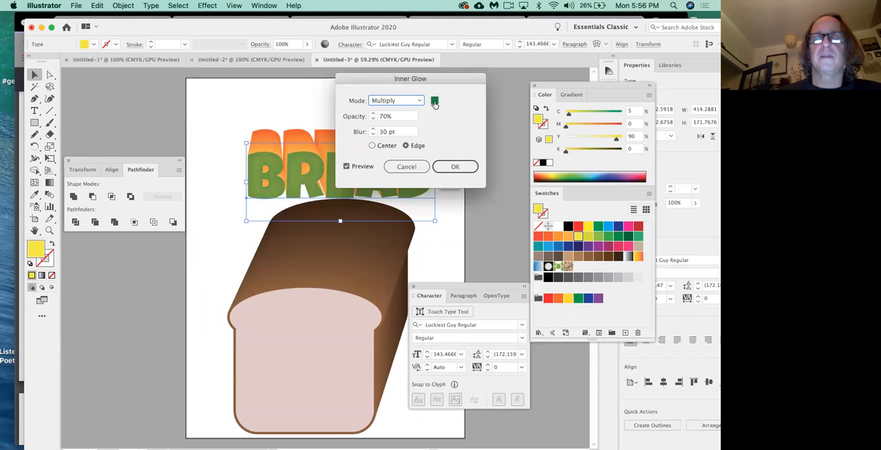
left_click(434, 101)
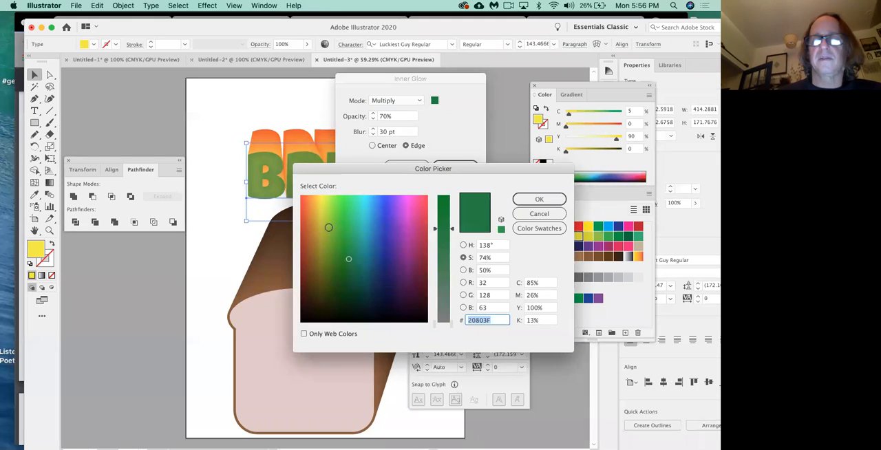
left_click(322, 259)
left_click(313, 249)
left_click(539, 199)
Step: Reduce the Inner Glow's blur by a few points, apply the effect and deselect the lettering
left_click(373, 134)
left_click(373, 135)
left_click(373, 134)
left_click(372, 135)
left_click(373, 134)
left_click(373, 134)
left_click(372, 134)
left_click(372, 134)
left_click(372, 134)
left_click(373, 135)
left_click(458, 166)
left_click(449, 104)
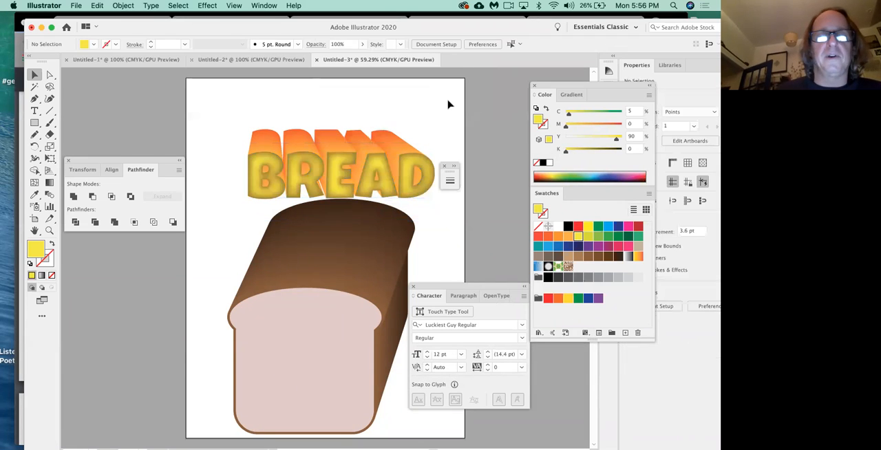
Step: Switch to Chrome and examine the FOR NEXT CLASS section with the Project 4 instructions in the class13-CD124 PDF
key("super+Tab")
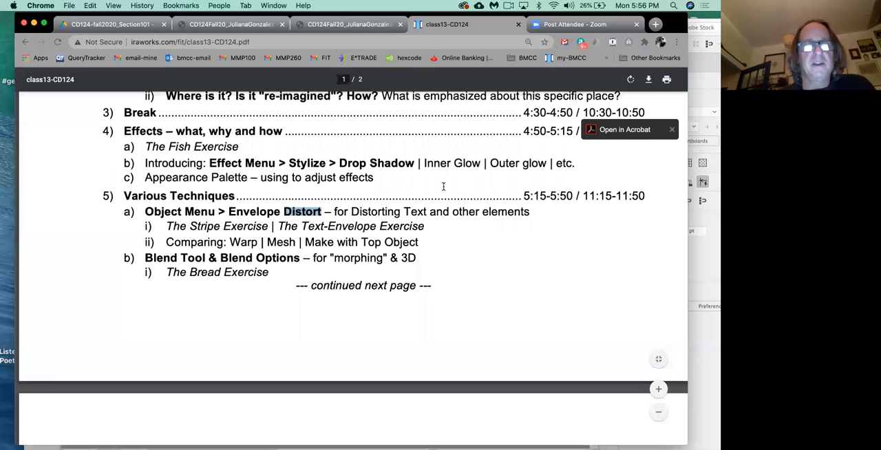
scroll(444, 187, "down", 5)
scroll(206, 114, "down", 3)
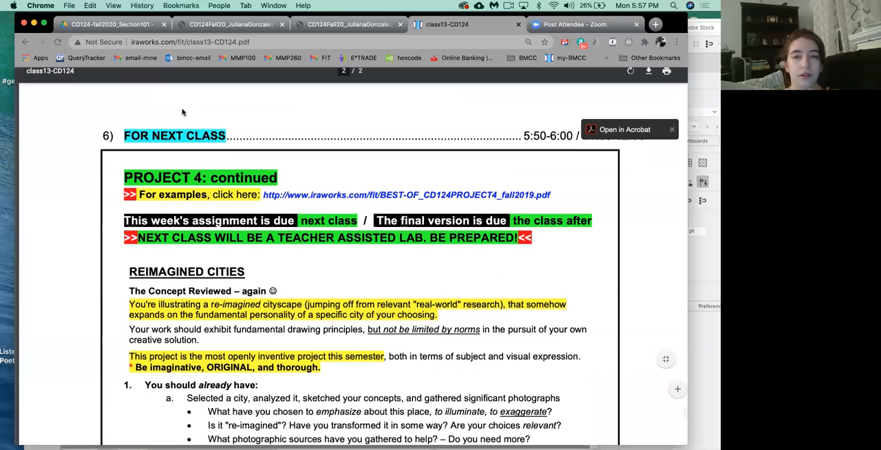
scroll(172, 109, "down", 1)
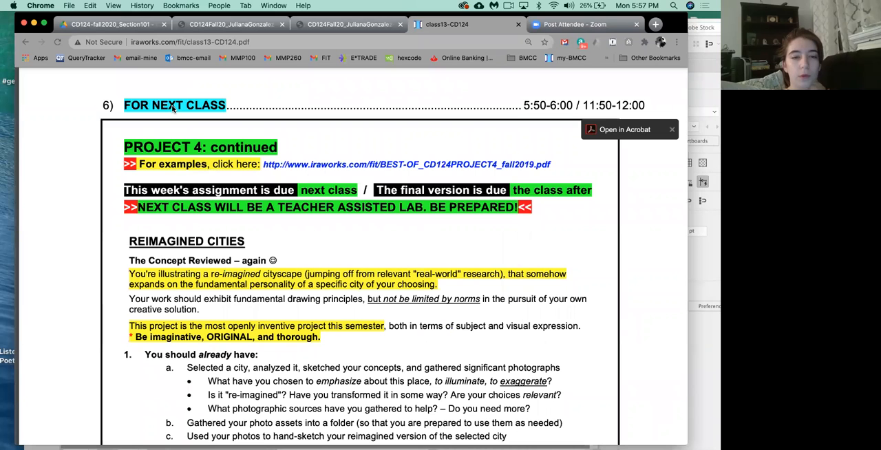